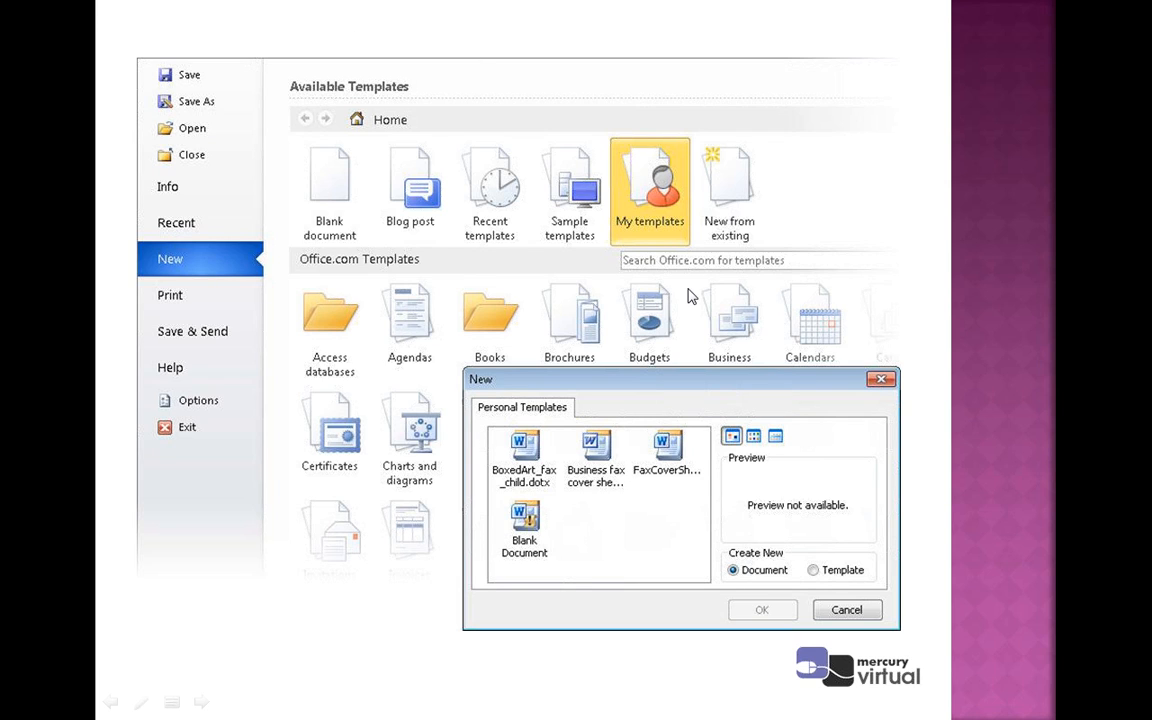
Advance to the slide on displaying the Developer tab, leave the slide show and switch to the Example document in Word.
left_click(707, 388)
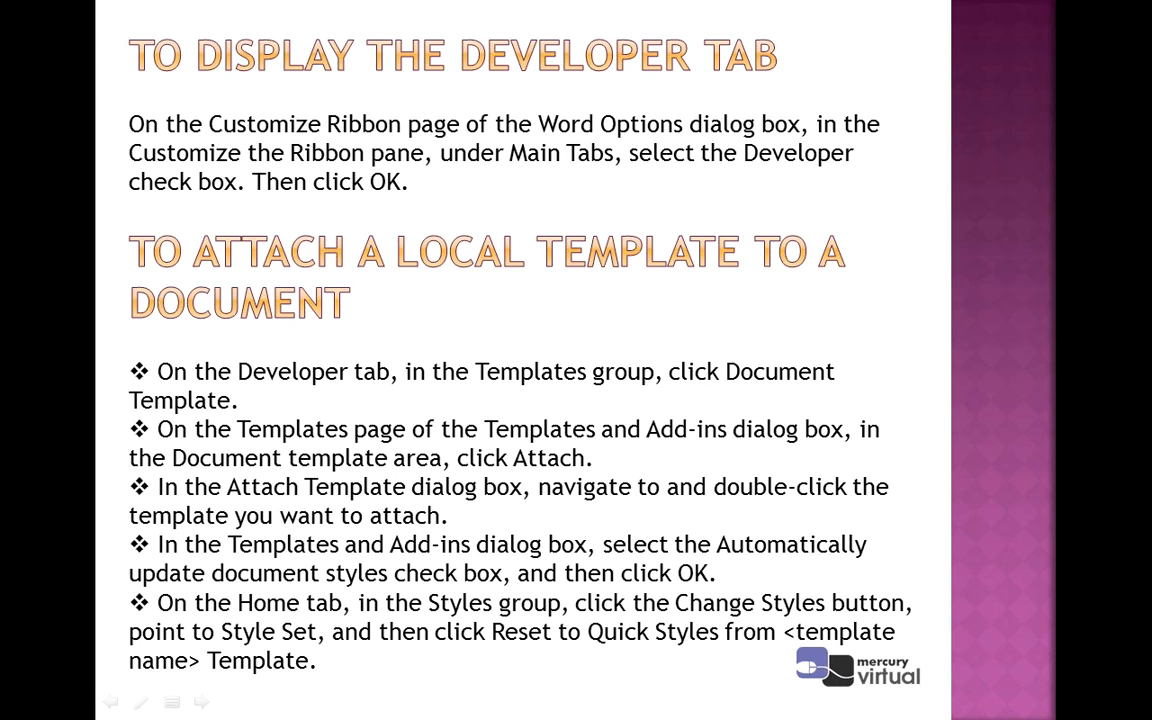
key("Escape")
key("alt+Tab")
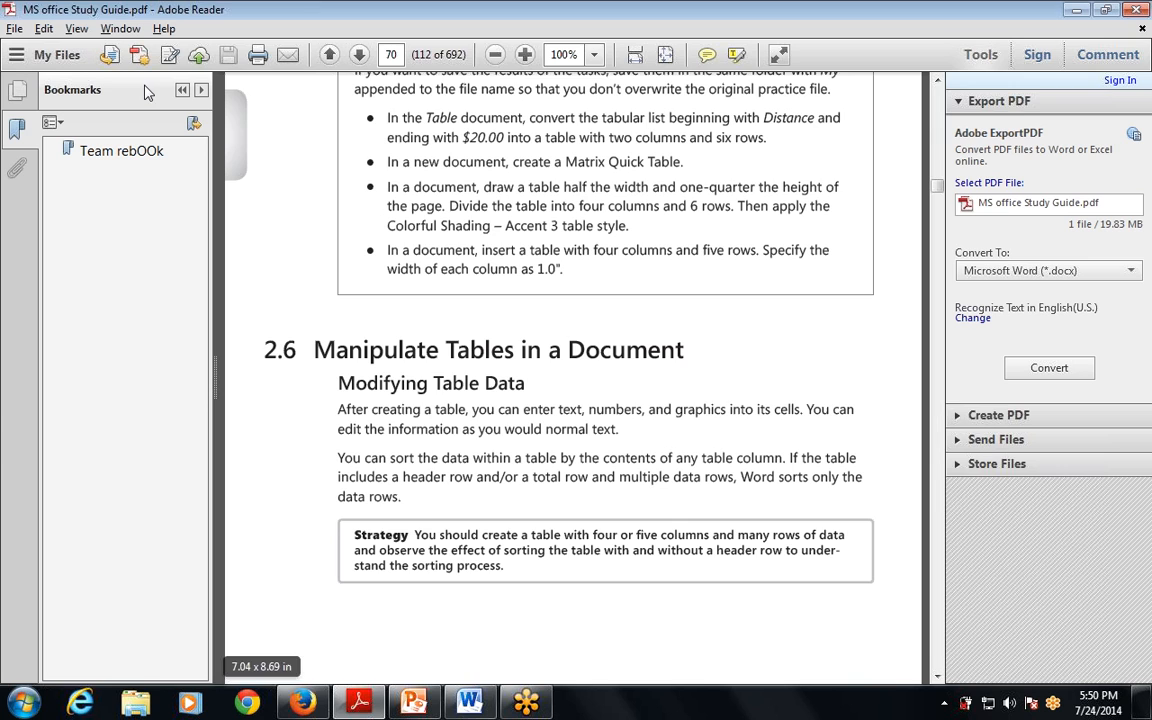
key("alt+Tab")
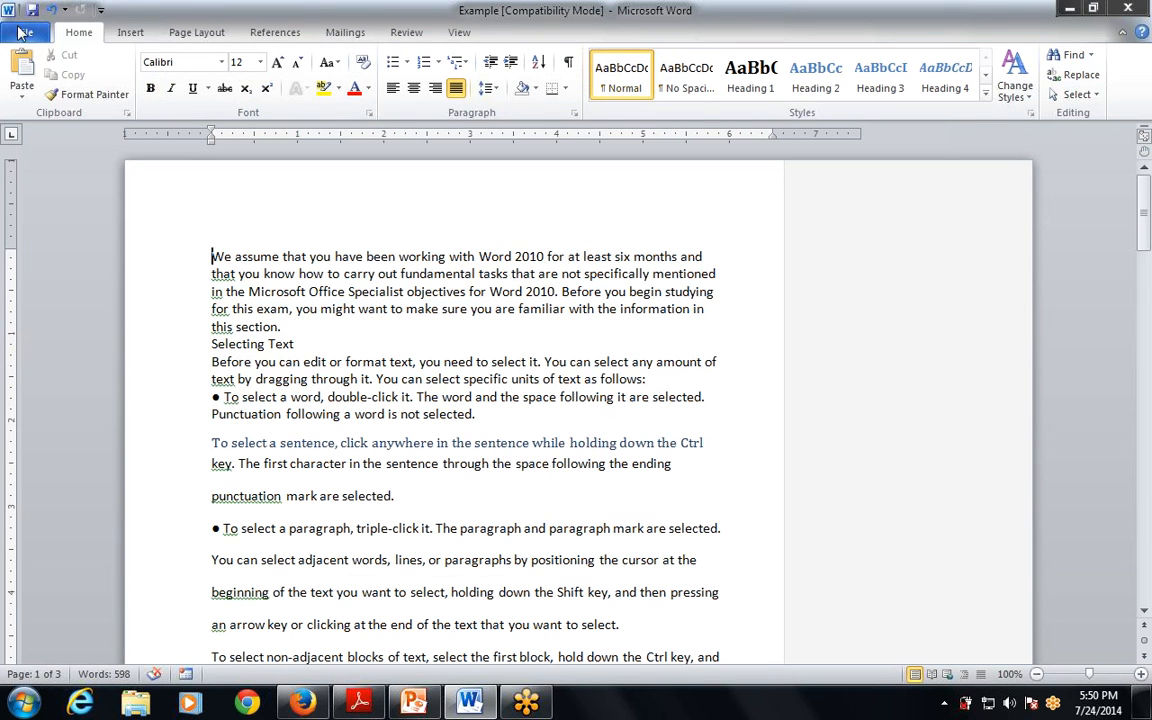
Create a new document from the personal template NormalOld and close it.
left_click(19, 29)
left_click(64, 244)
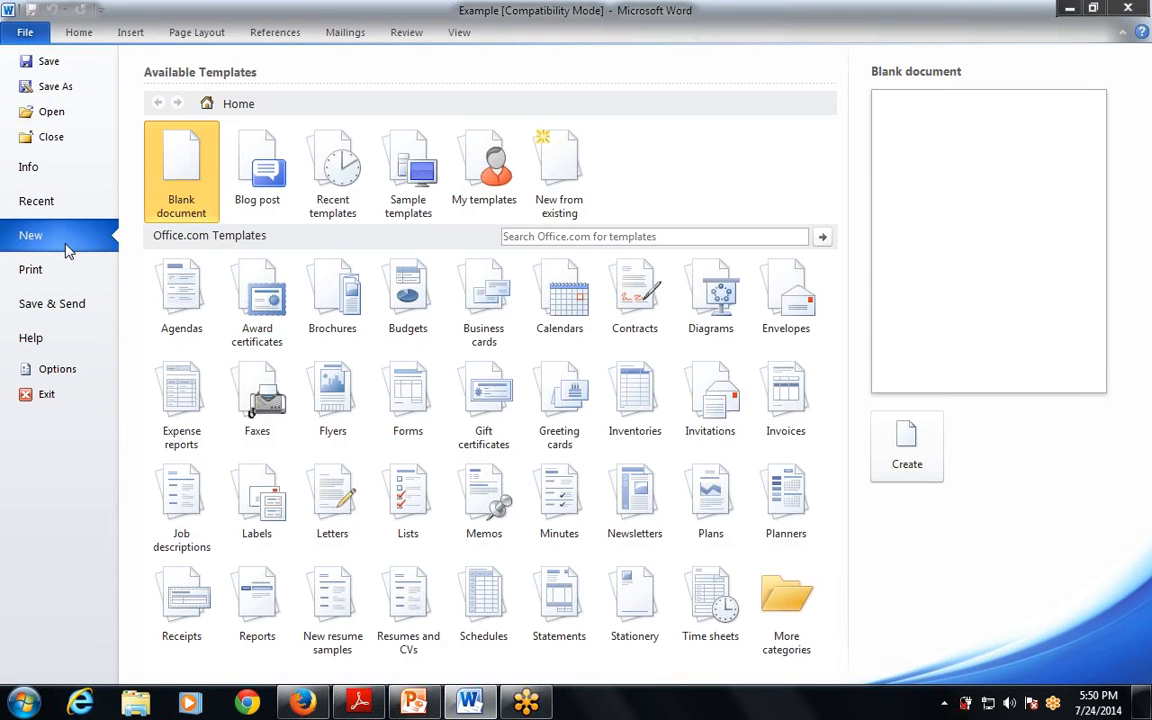
left_click(484, 165)
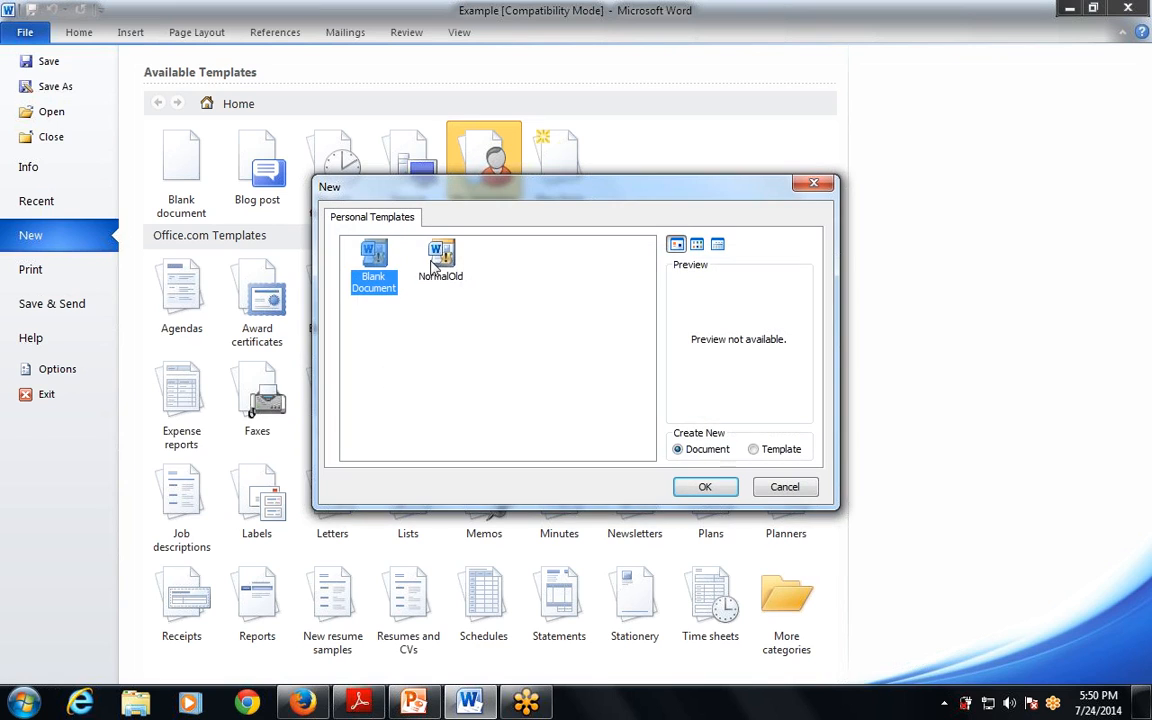
left_click(438, 258)
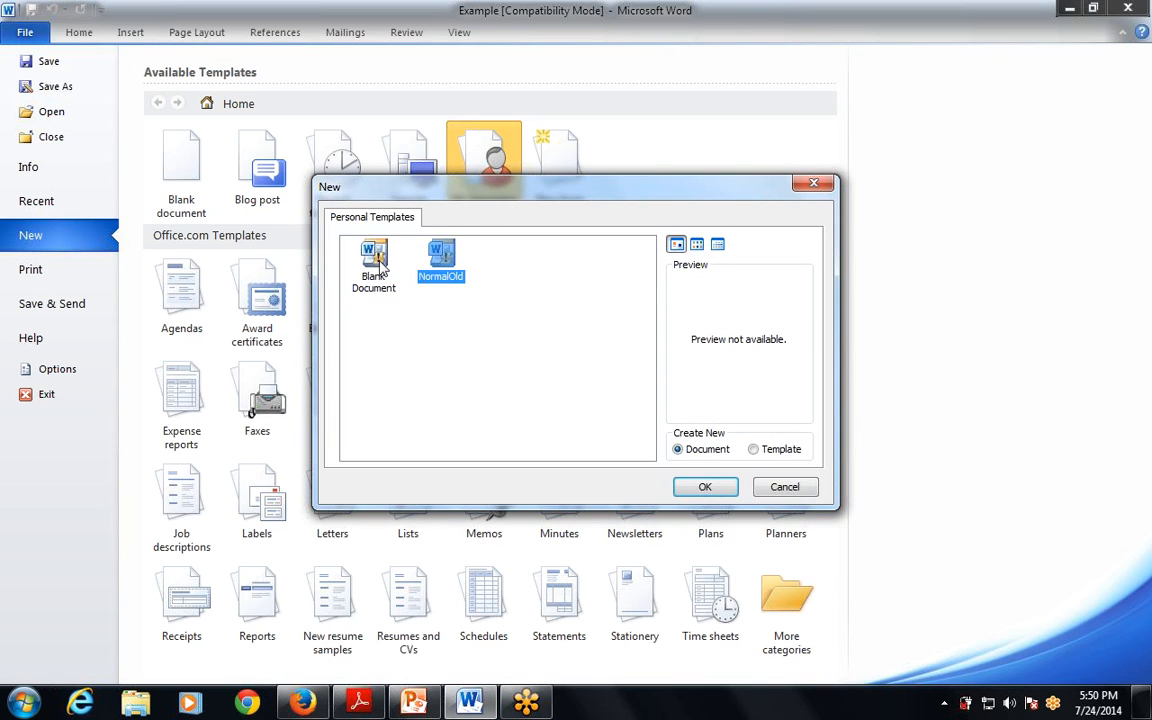
left_click(380, 262)
left_click(450, 264)
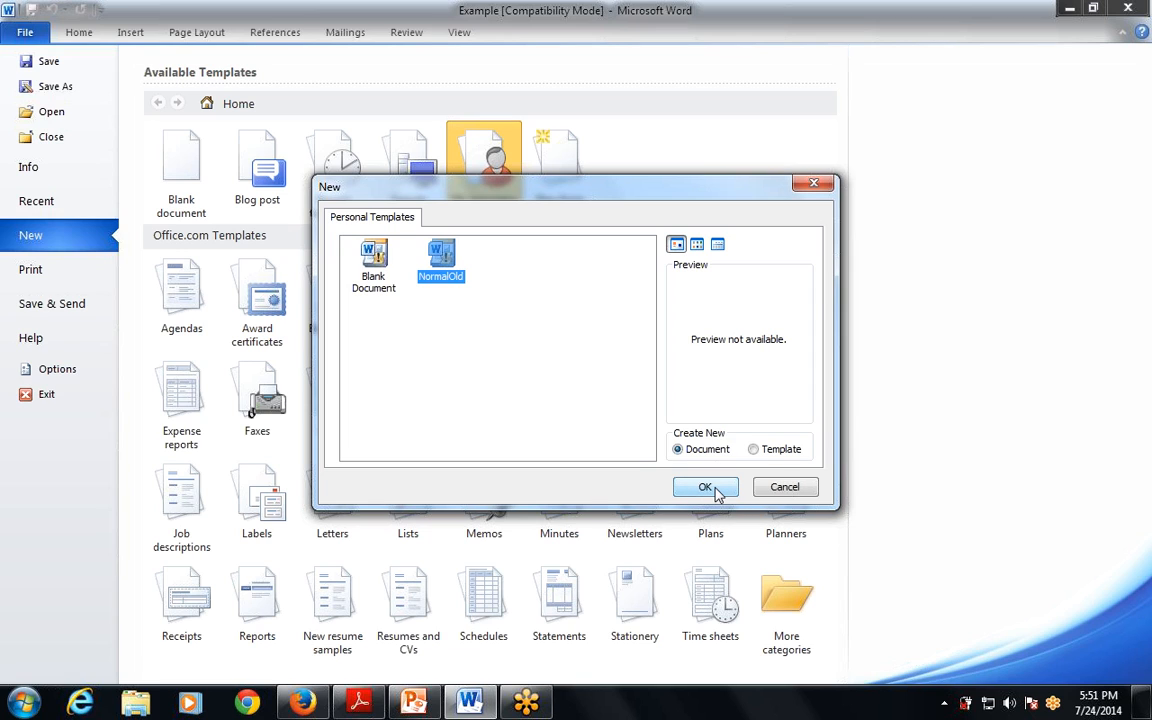
left_click(756, 451)
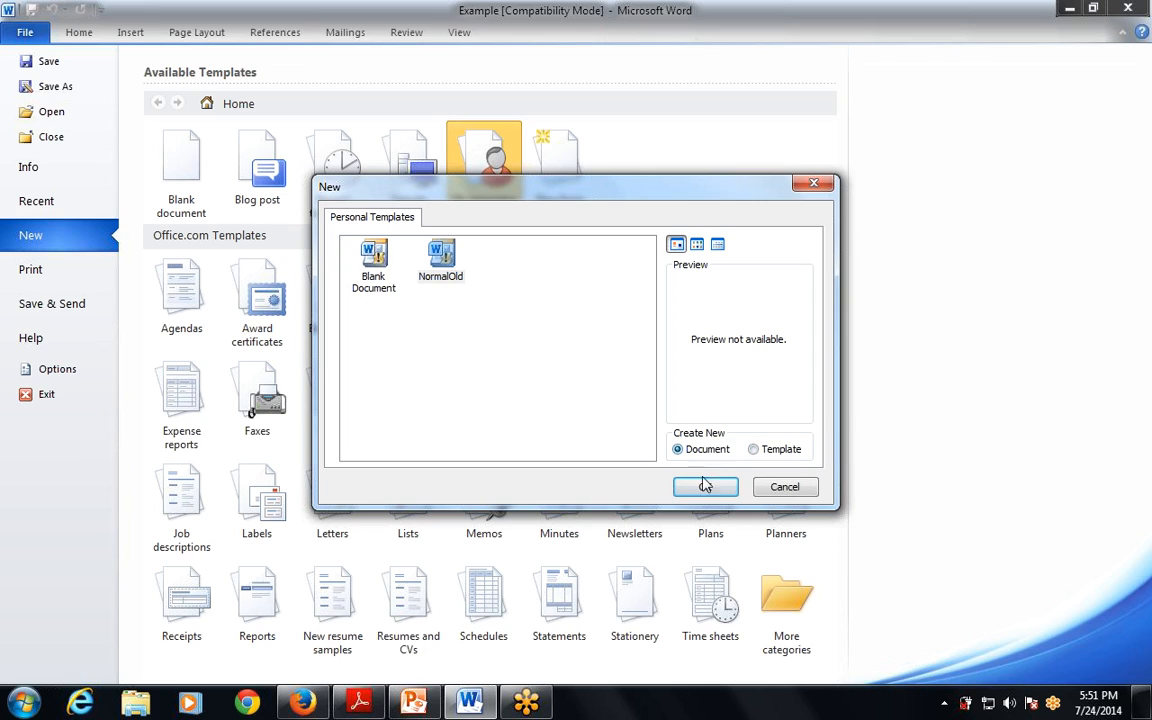
left_click(754, 449)
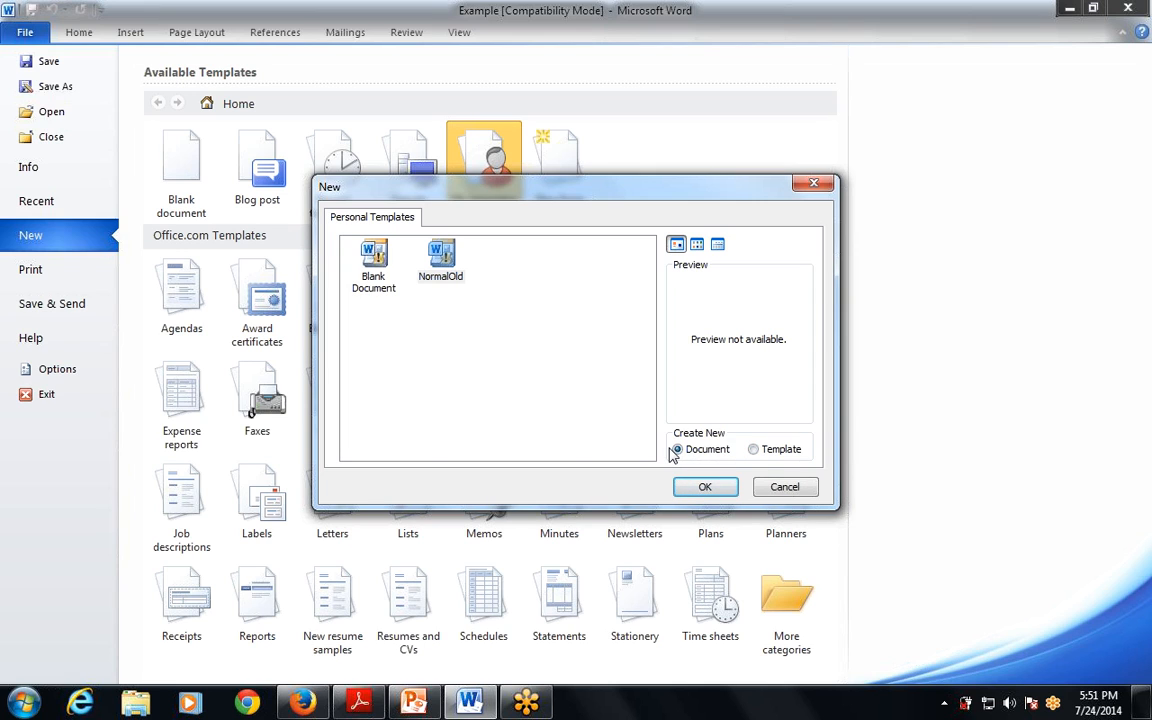
left_click(705, 487)
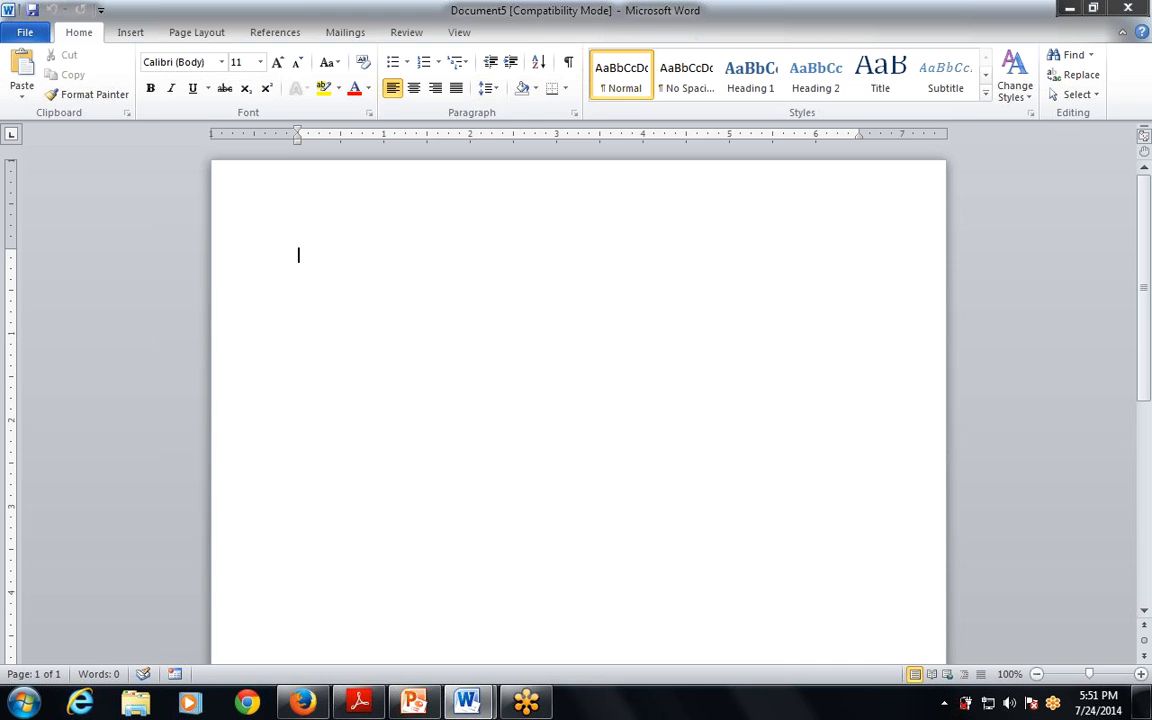
key("ctrl+w")
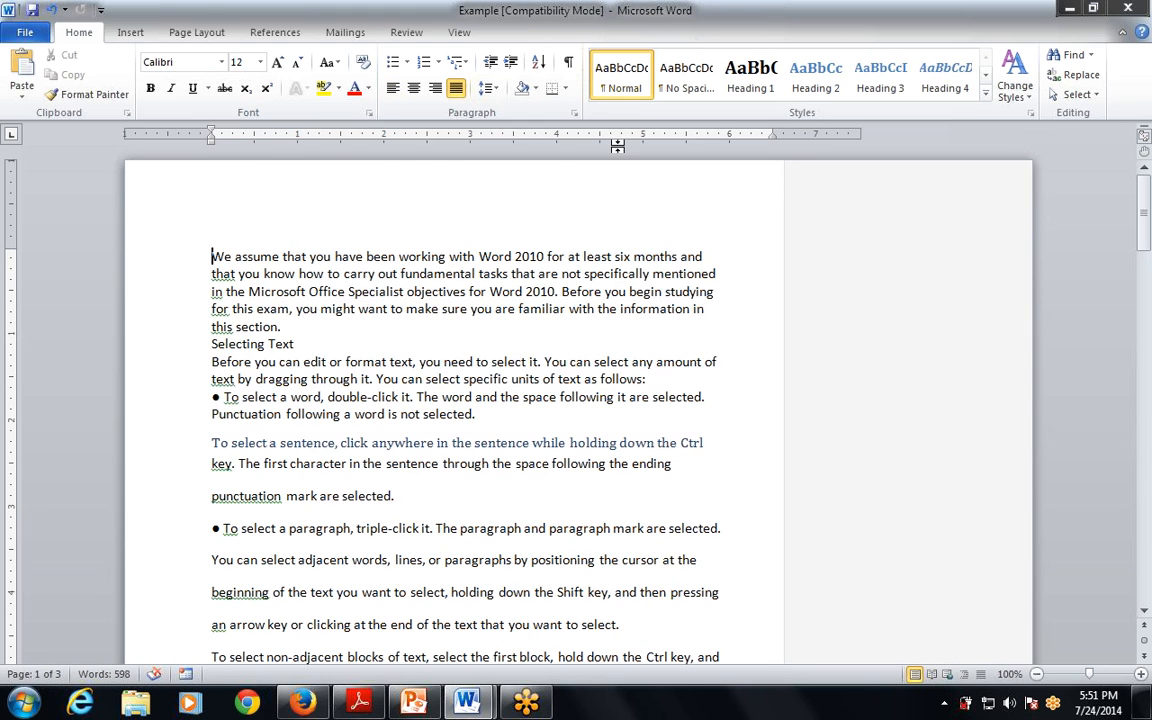
Create a new template based on the personal Blank Document template and close it.
left_click(25, 32)
left_click(44, 237)
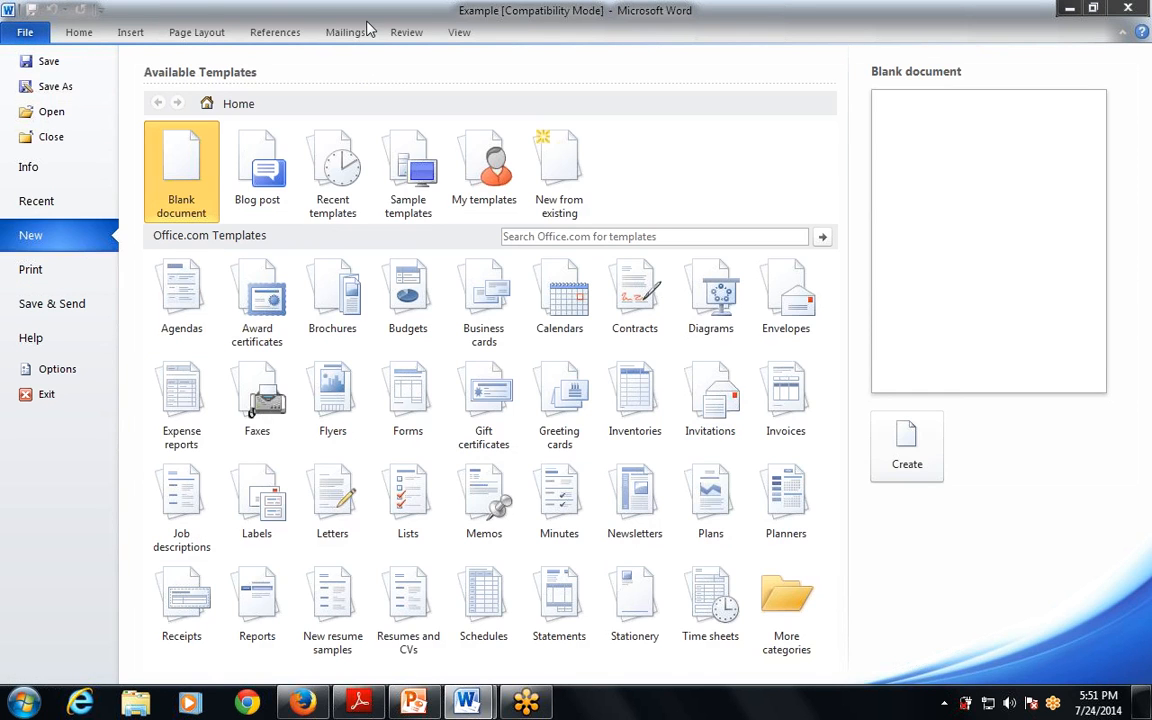
left_click(505, 170)
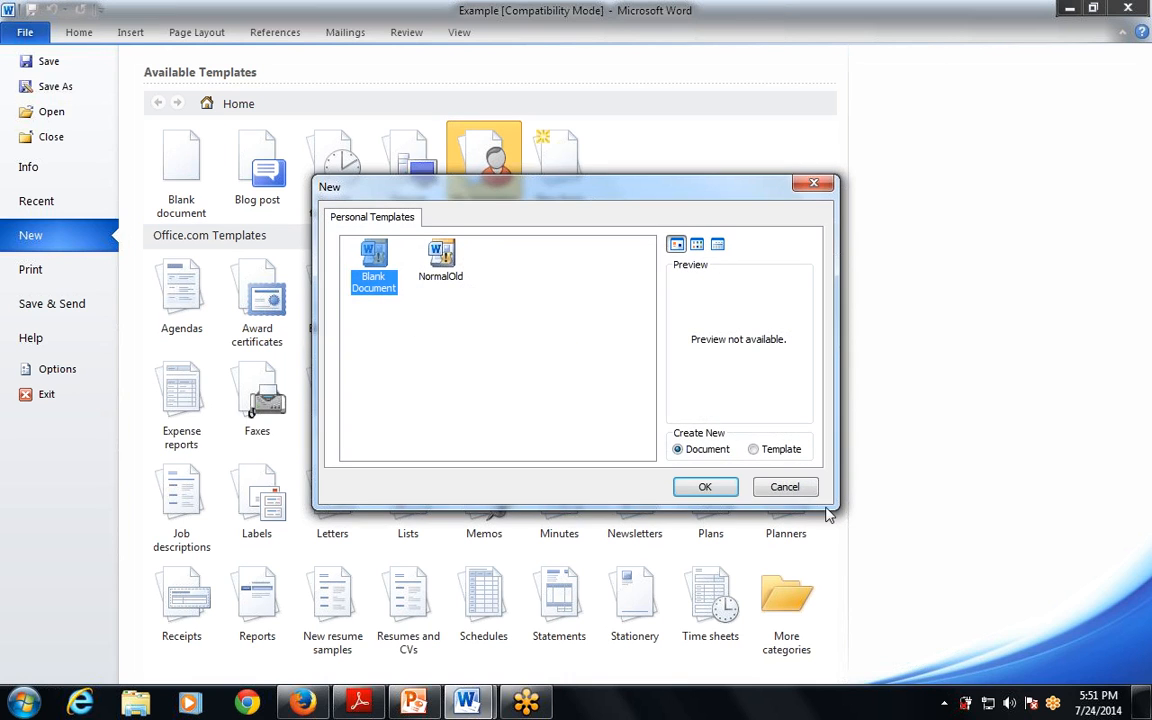
left_click(753, 449)
left_click(705, 486)
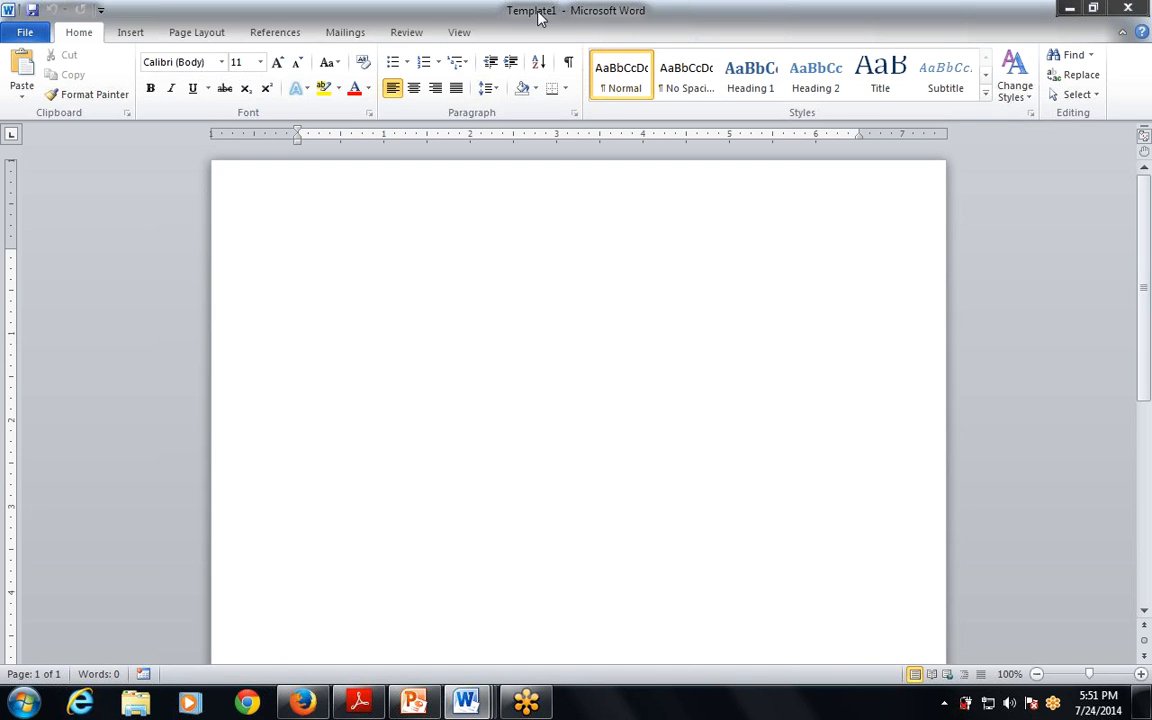
left_click(1141, 10)
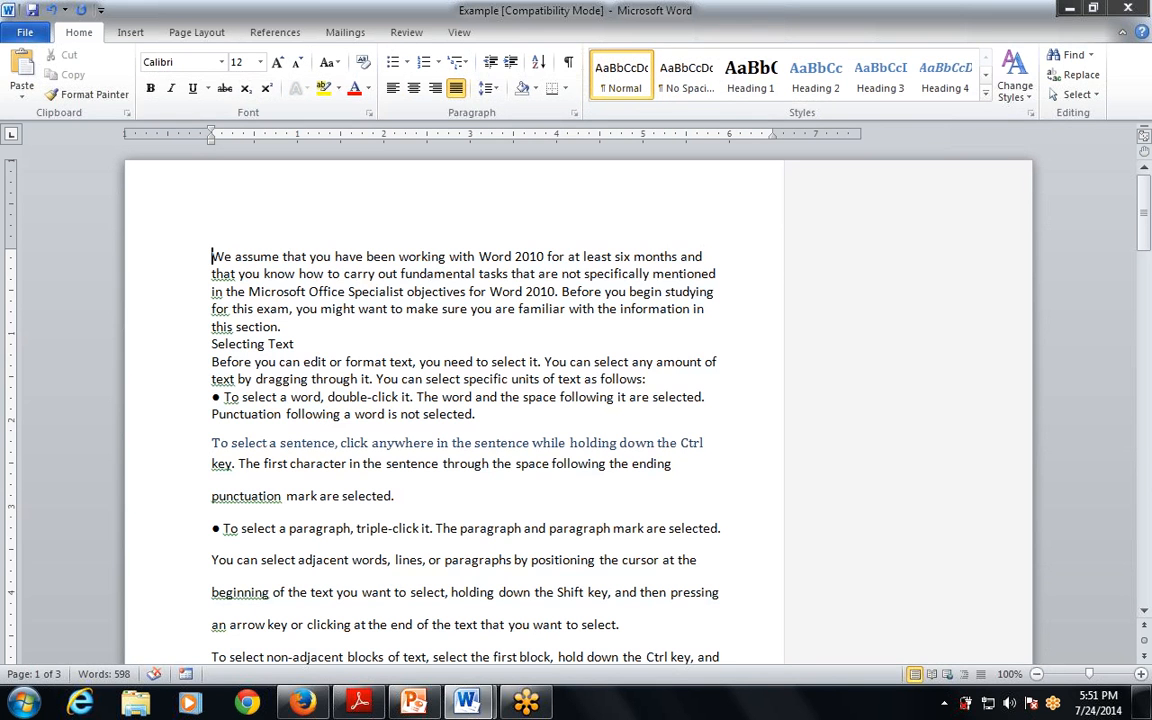
Create a new template based on NormalOld and another new document, closing each one.
left_click(25, 32)
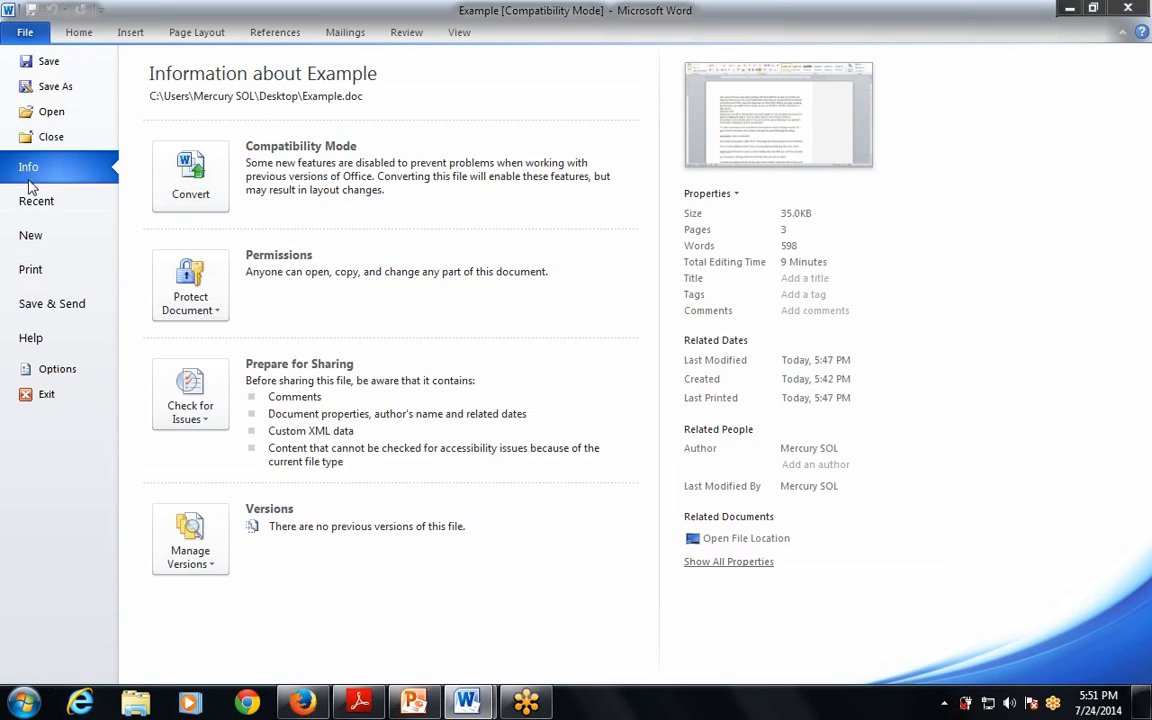
left_click(35, 235)
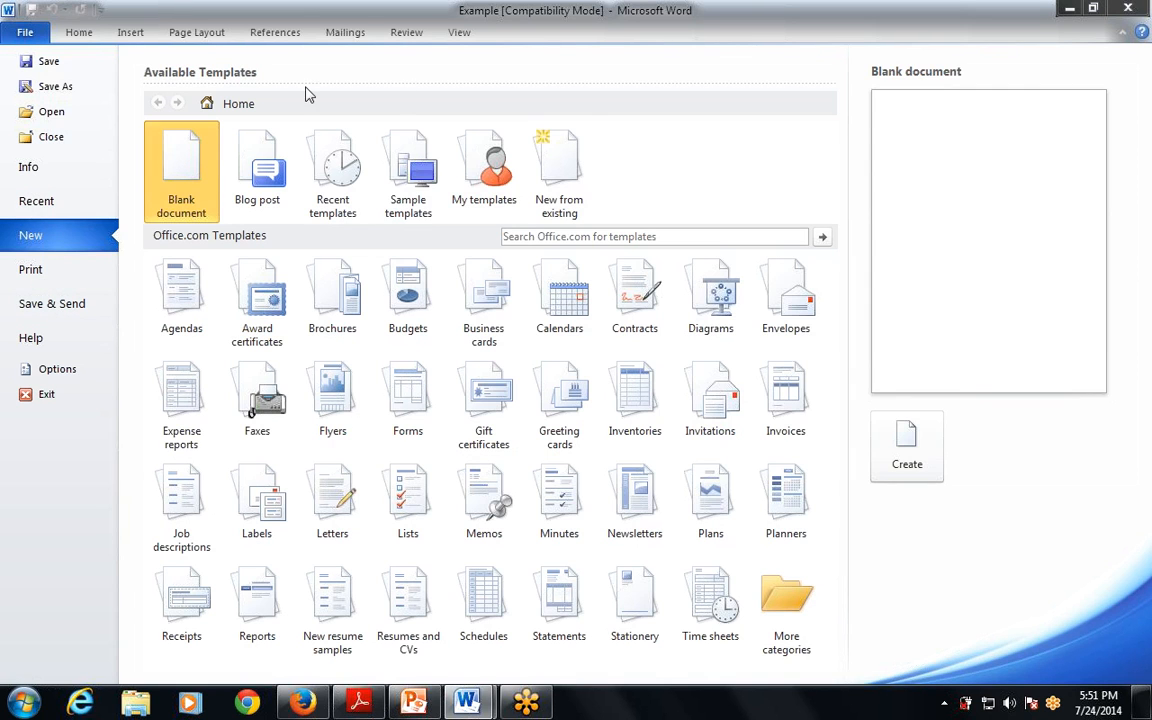
left_click(484, 165)
left_click(460, 278)
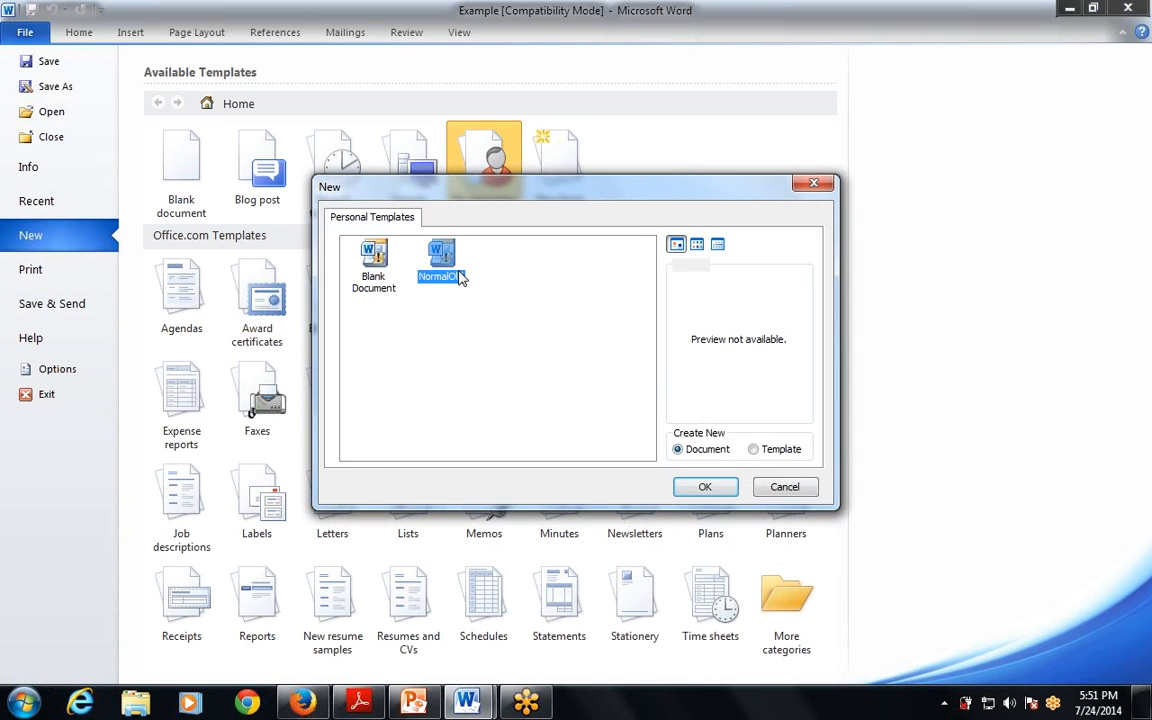
left_click(766, 452)
left_click(705, 486)
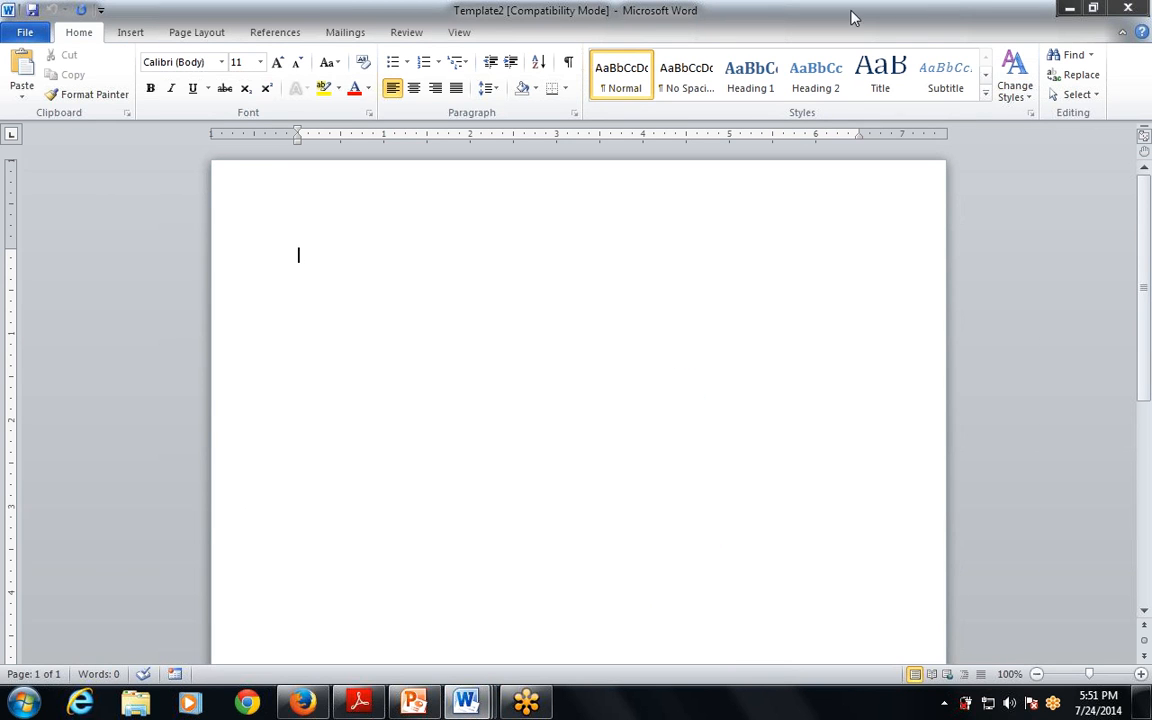
left_click(1128, 9)
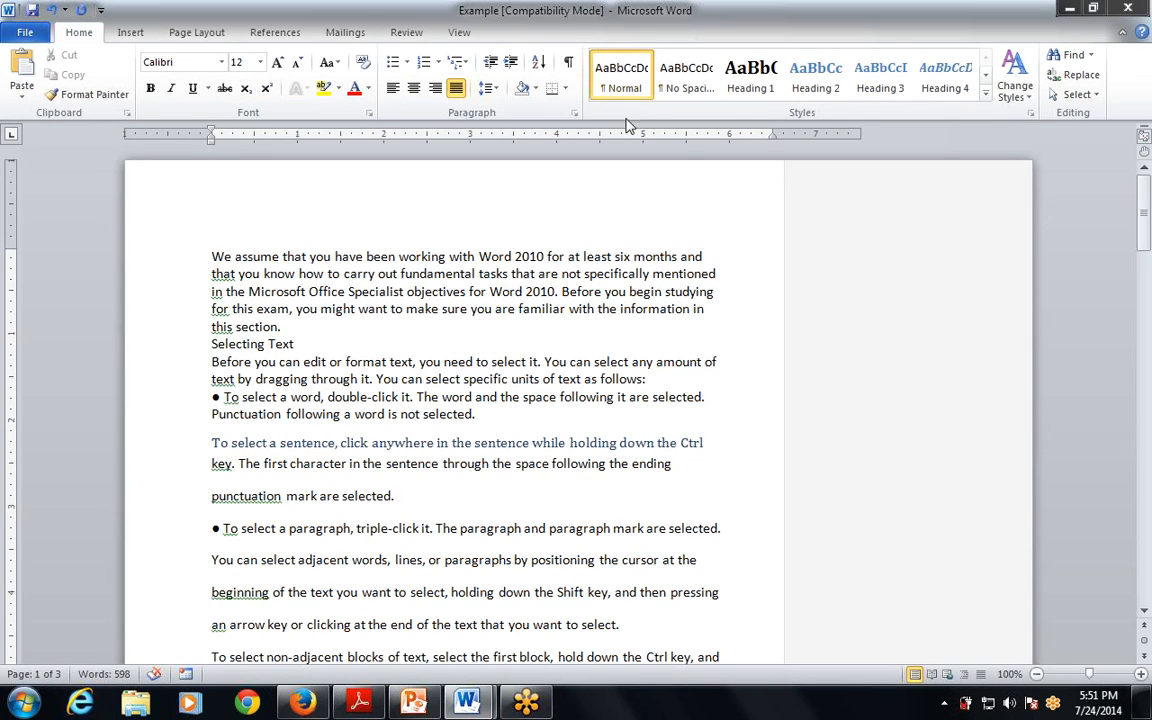
key("ctrl+n")
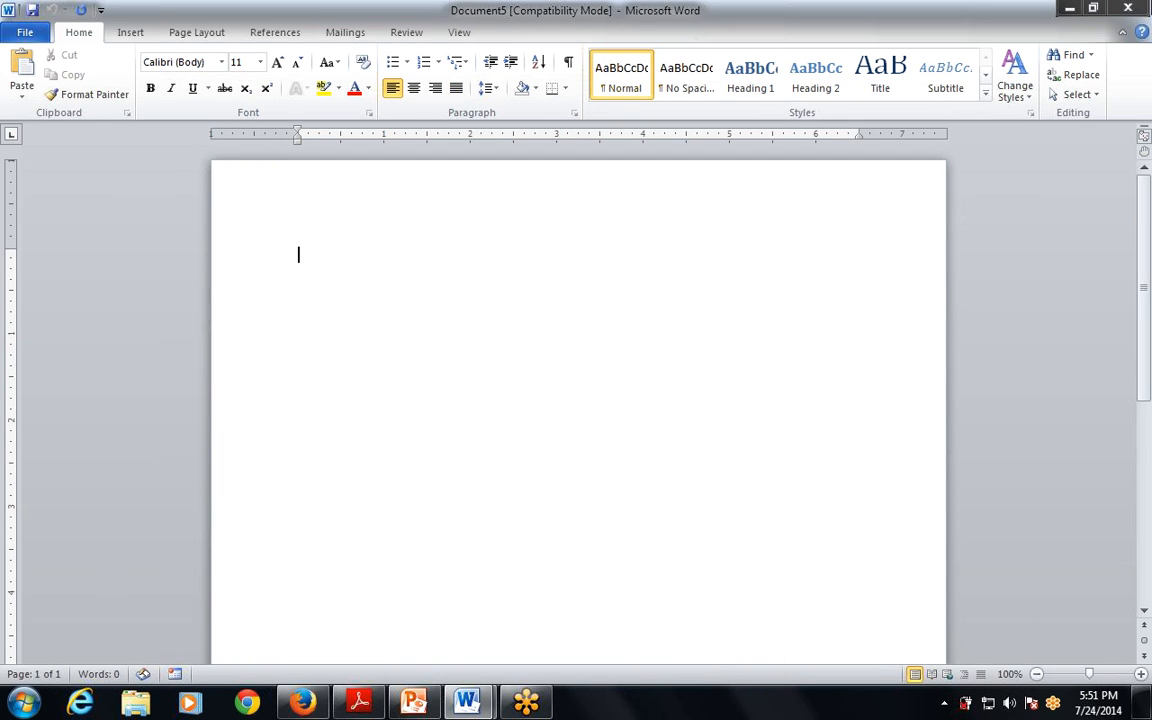
left_click(1123, 7)
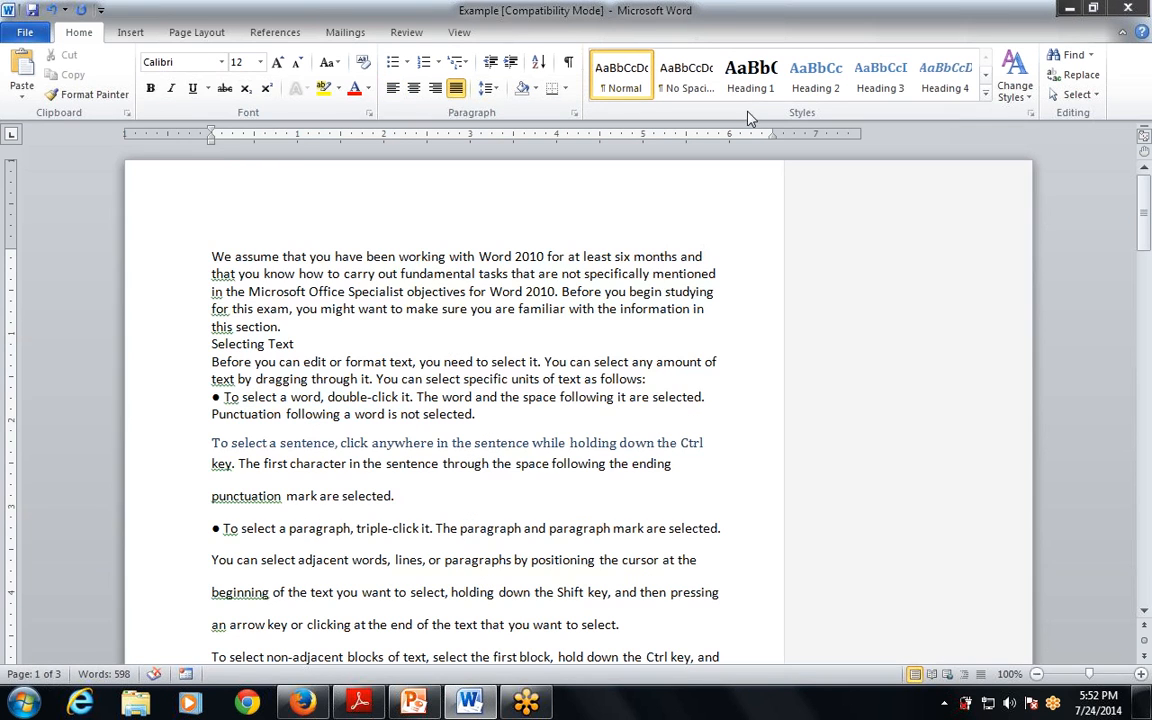
Switch to PowerPoint and present the slide about displaying the Developer tab and attaching a local template.
left_click(414, 703)
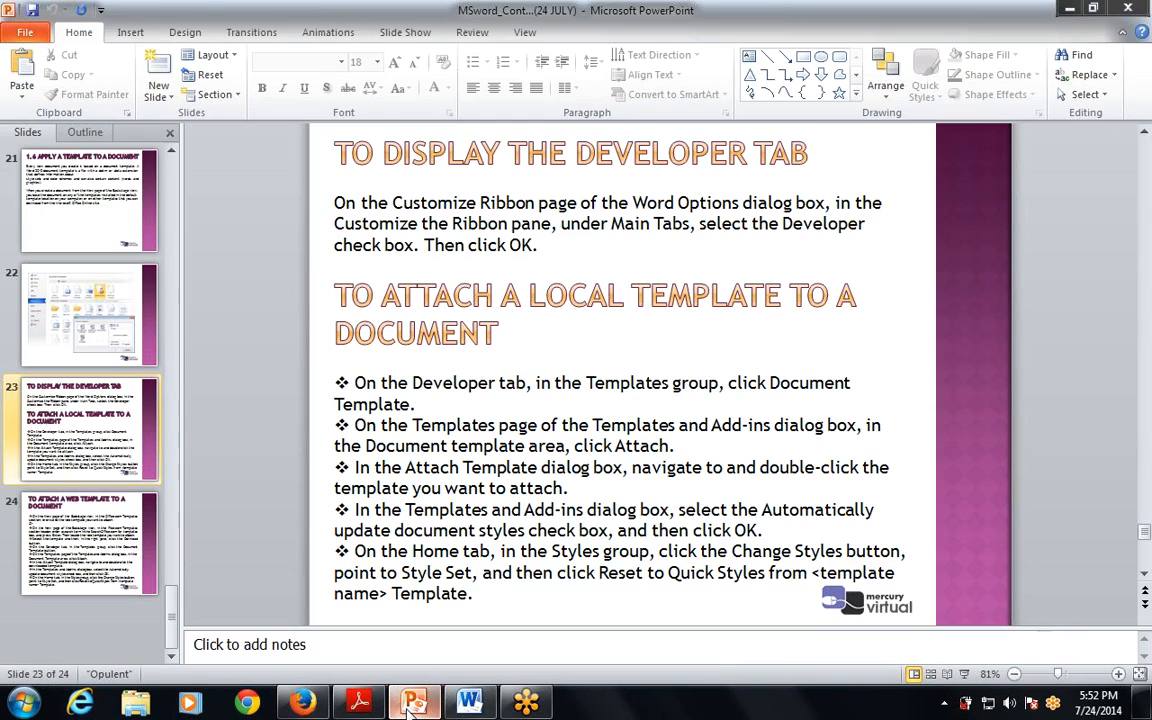
left_click(470, 551)
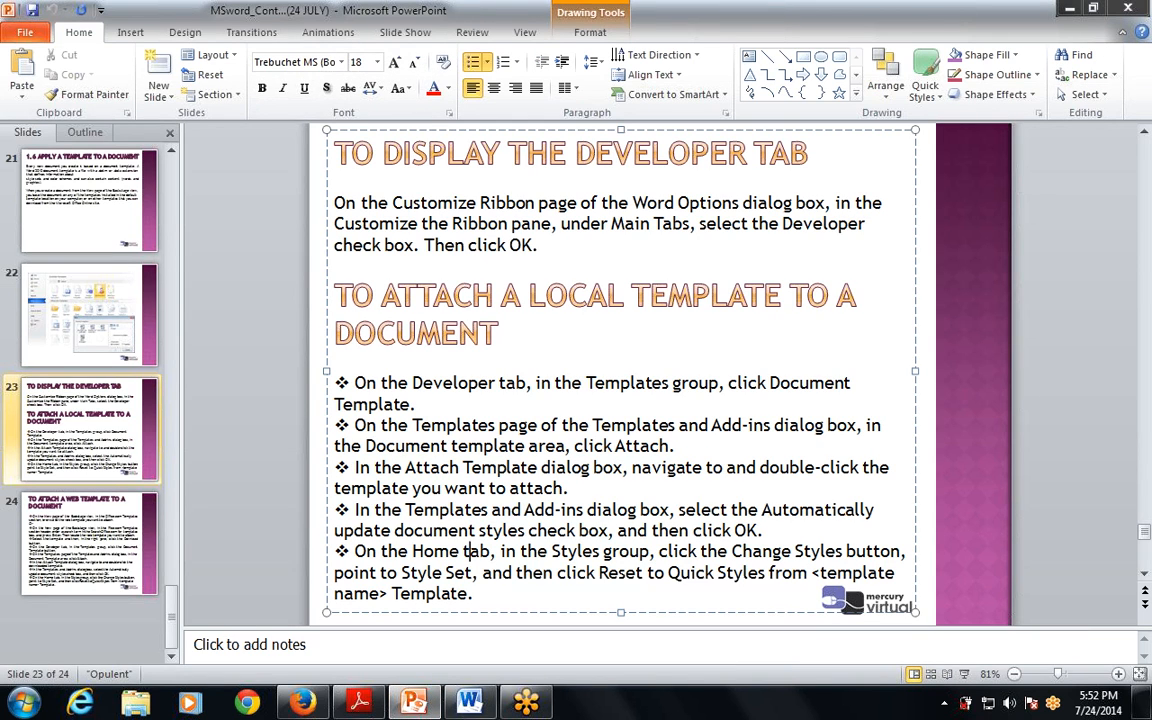
key("shift+F5")
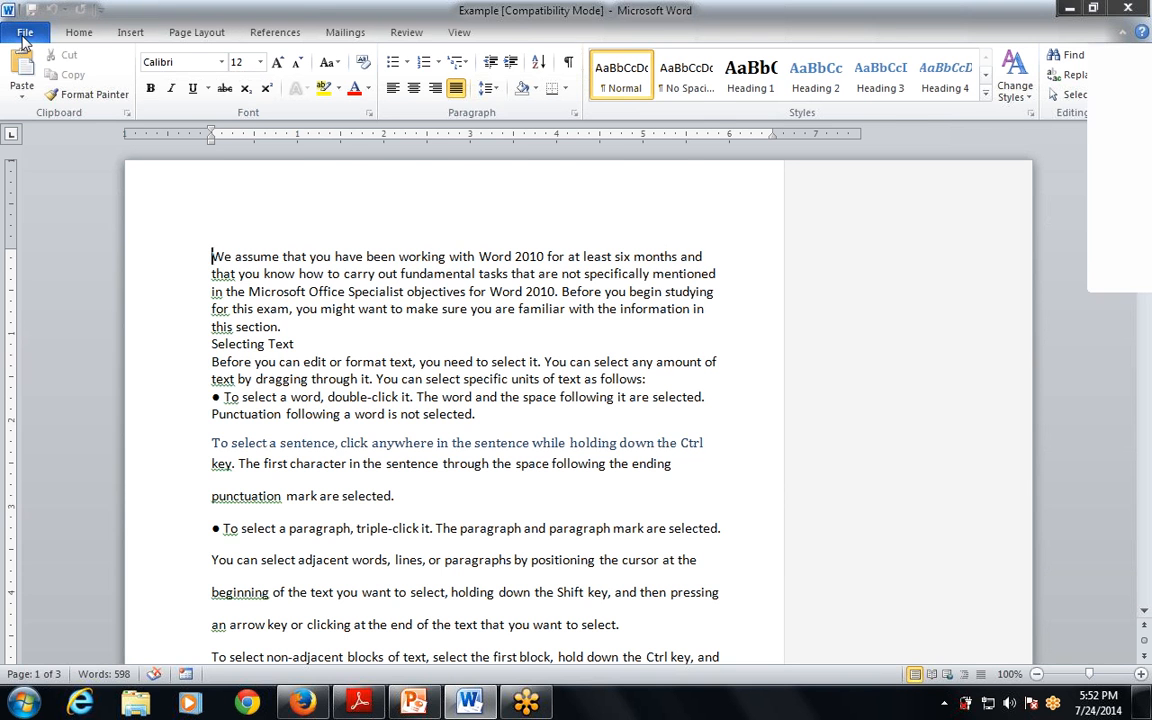
left_click(25, 33)
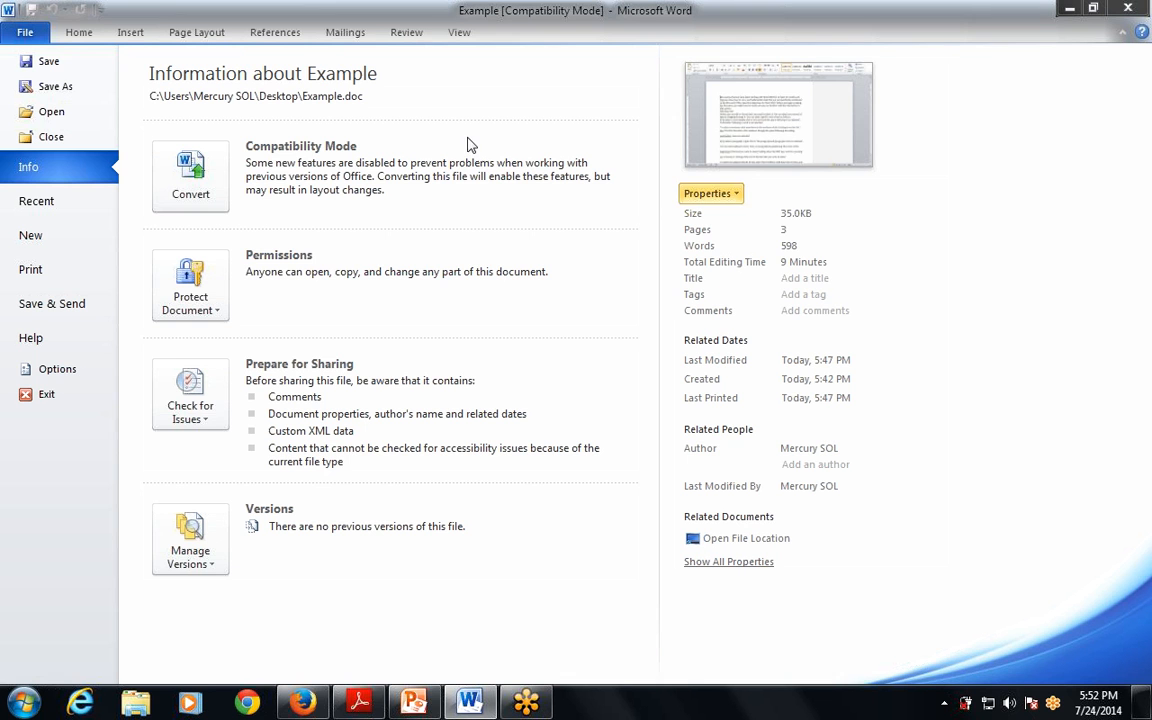
left_click(57, 370)
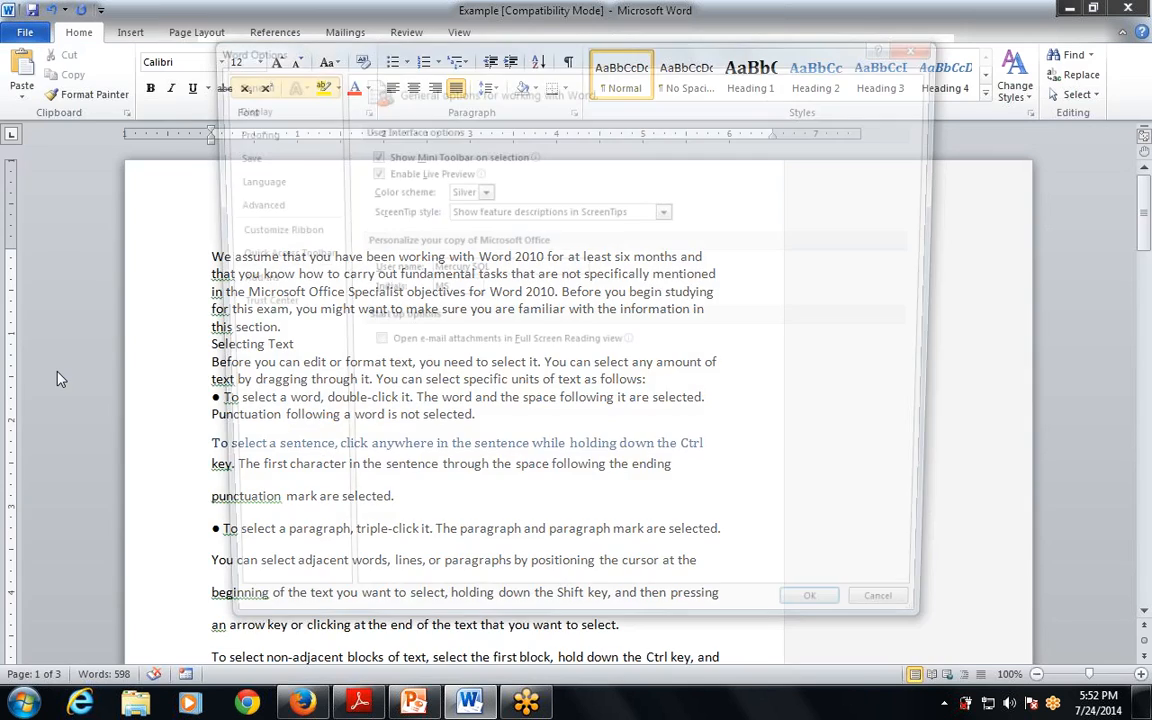
left_click(276, 231)
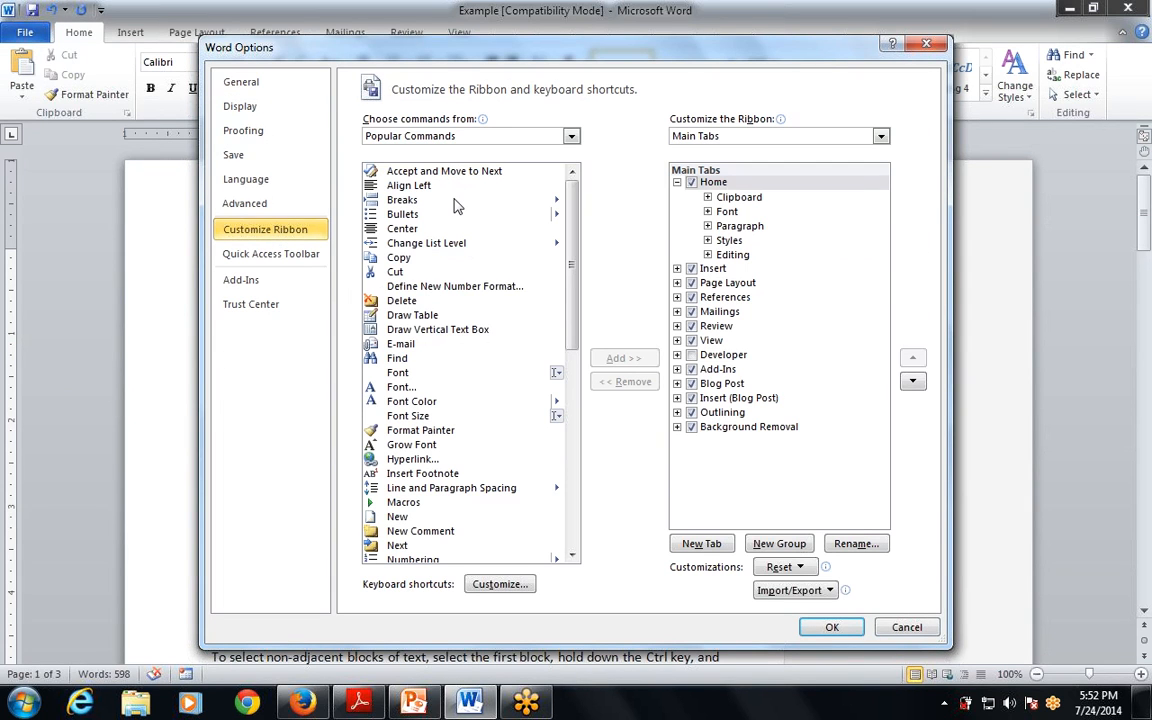
left_click(928, 46)
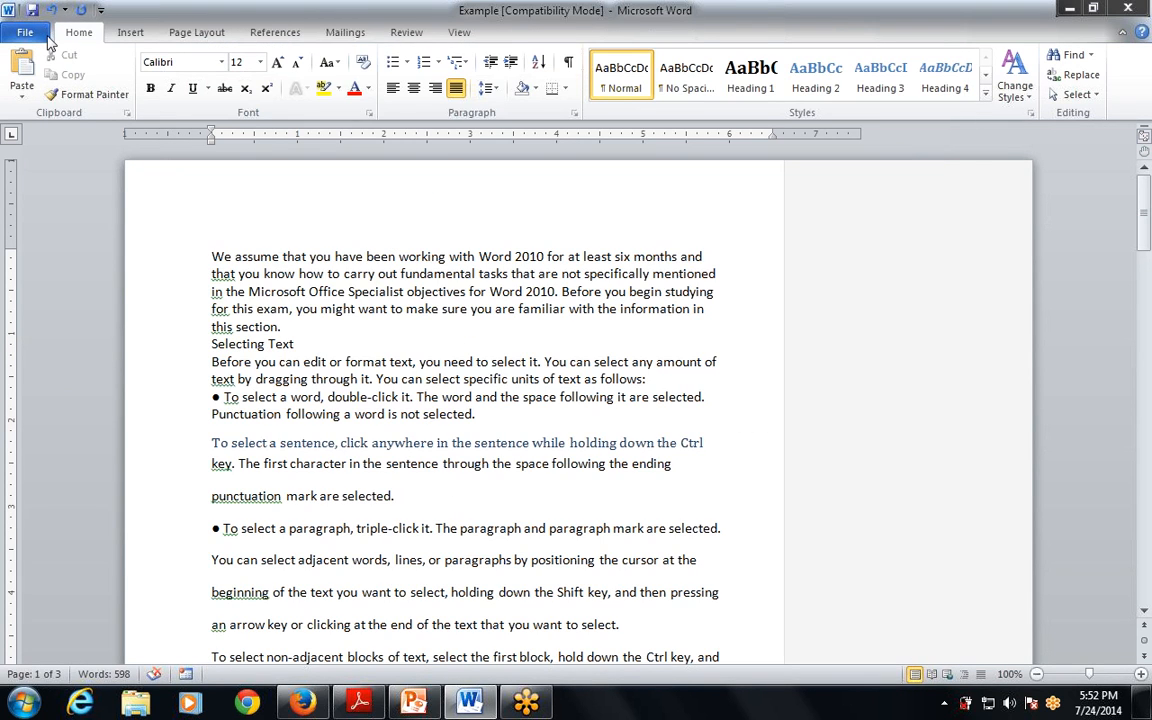
Enable the Developer tab among the main tabs in Word's ribbon customization options and apply the change.
left_click(25, 32)
left_click(45, 372)
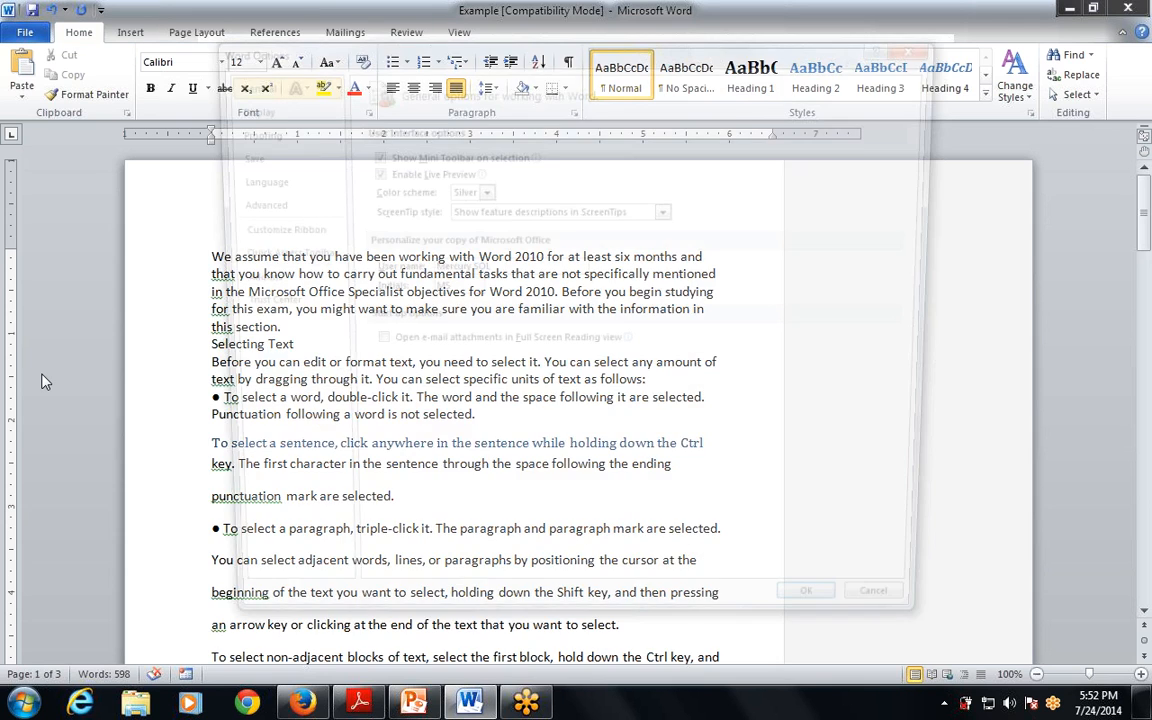
left_click(276, 240)
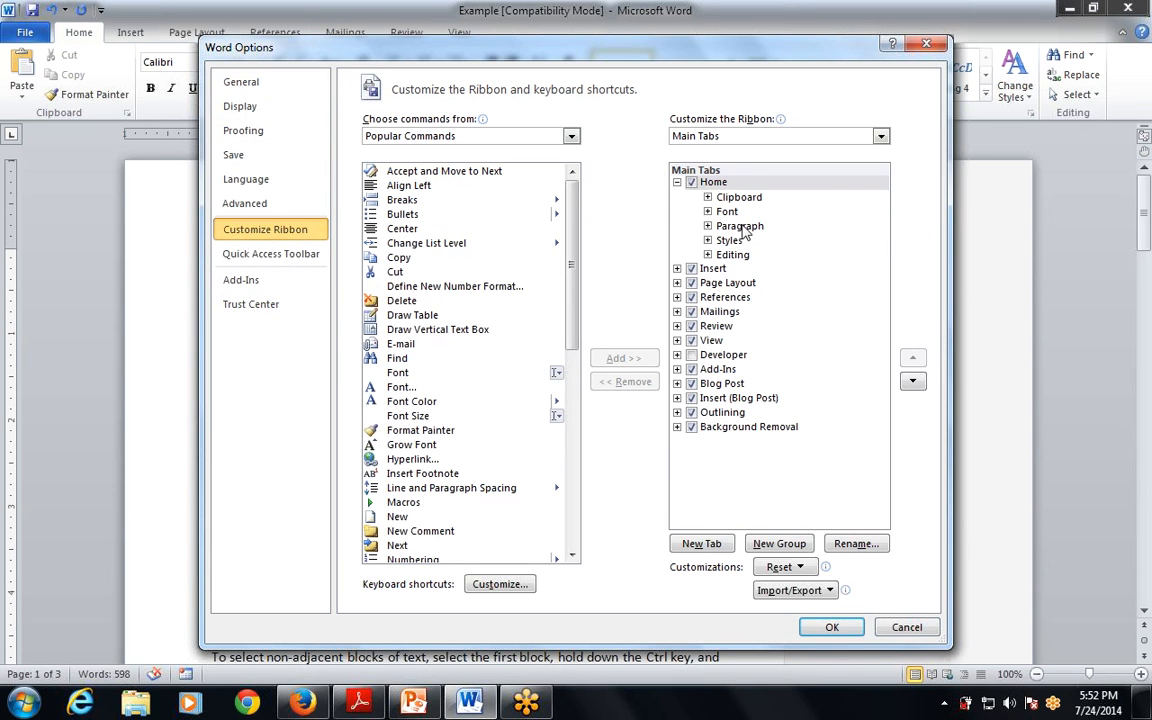
left_click(696, 358)
left_click(692, 357)
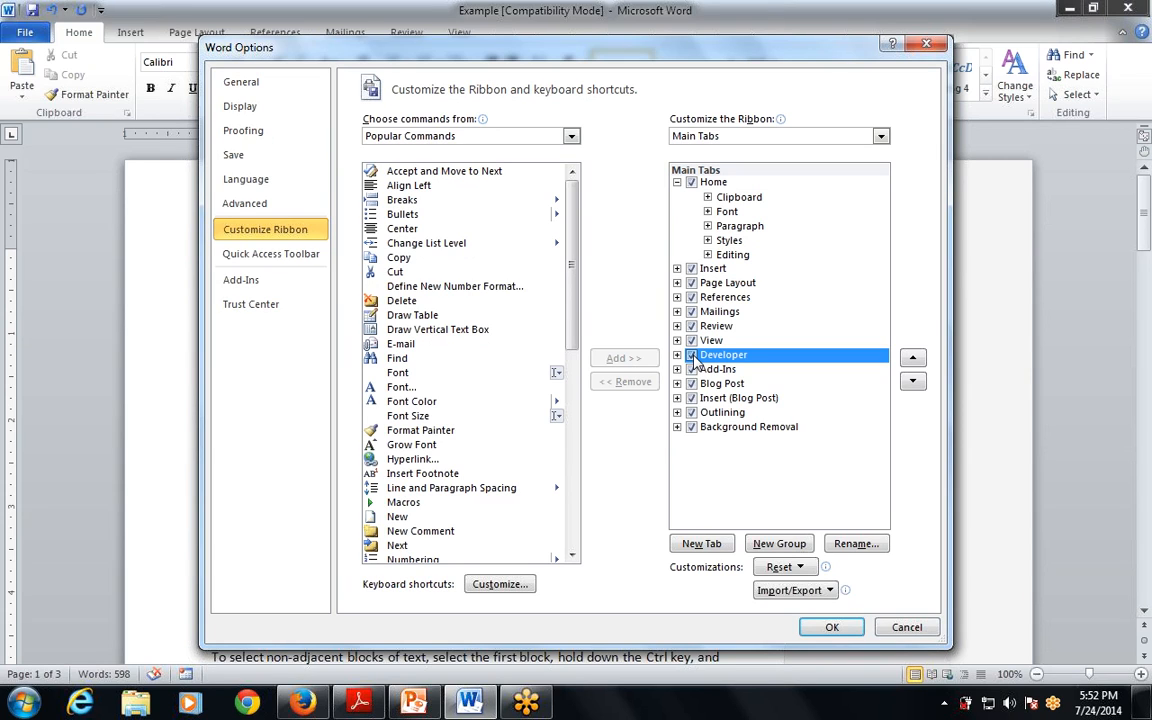
left_click(692, 356)
left_click(836, 628)
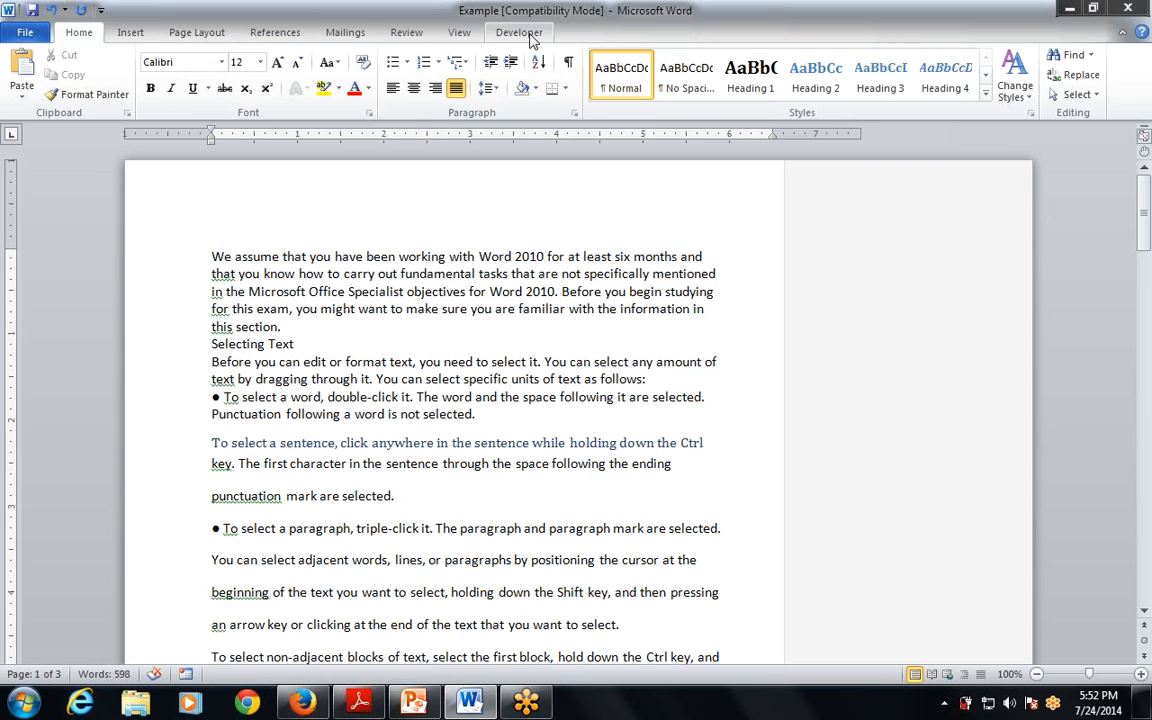
View the document template and add-in settings for the Example document and dismiss them without changes.
left_click(519, 32)
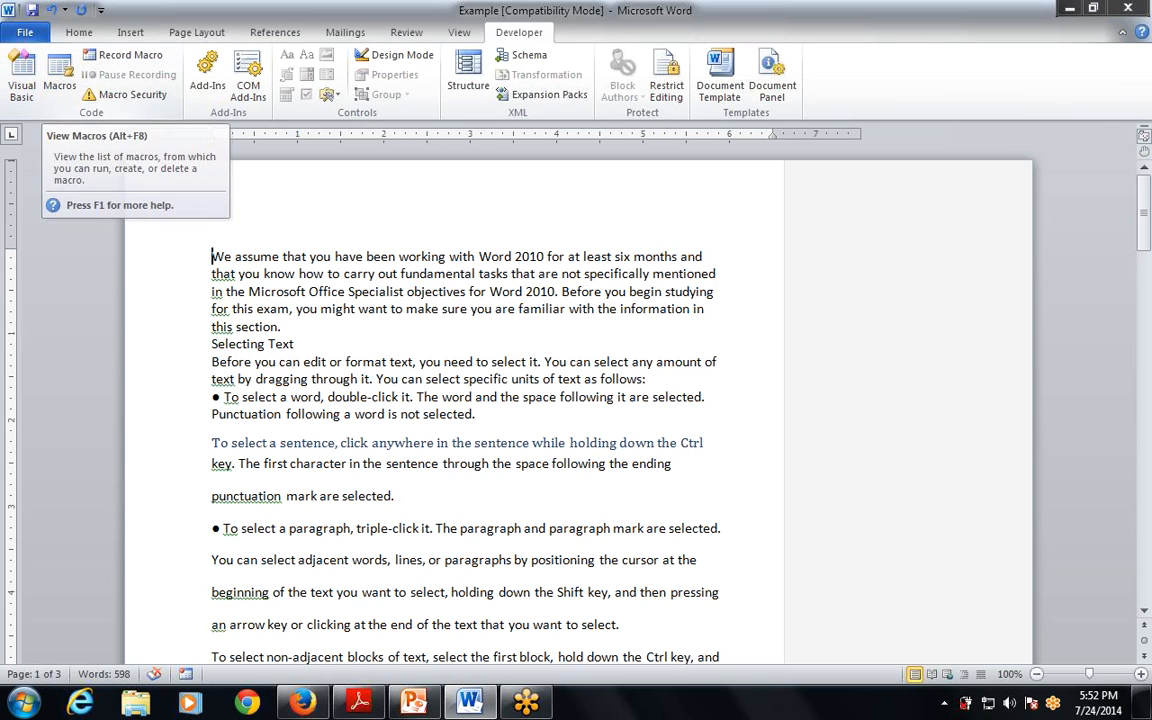
left_click(720, 90)
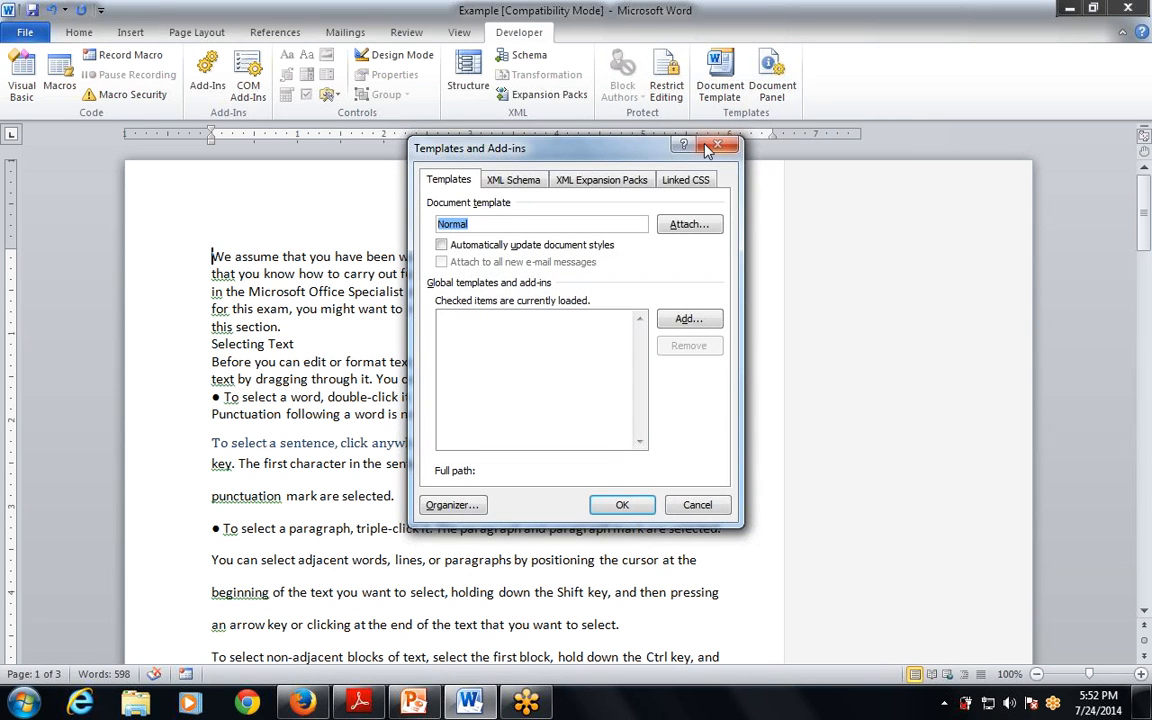
key("Escape")
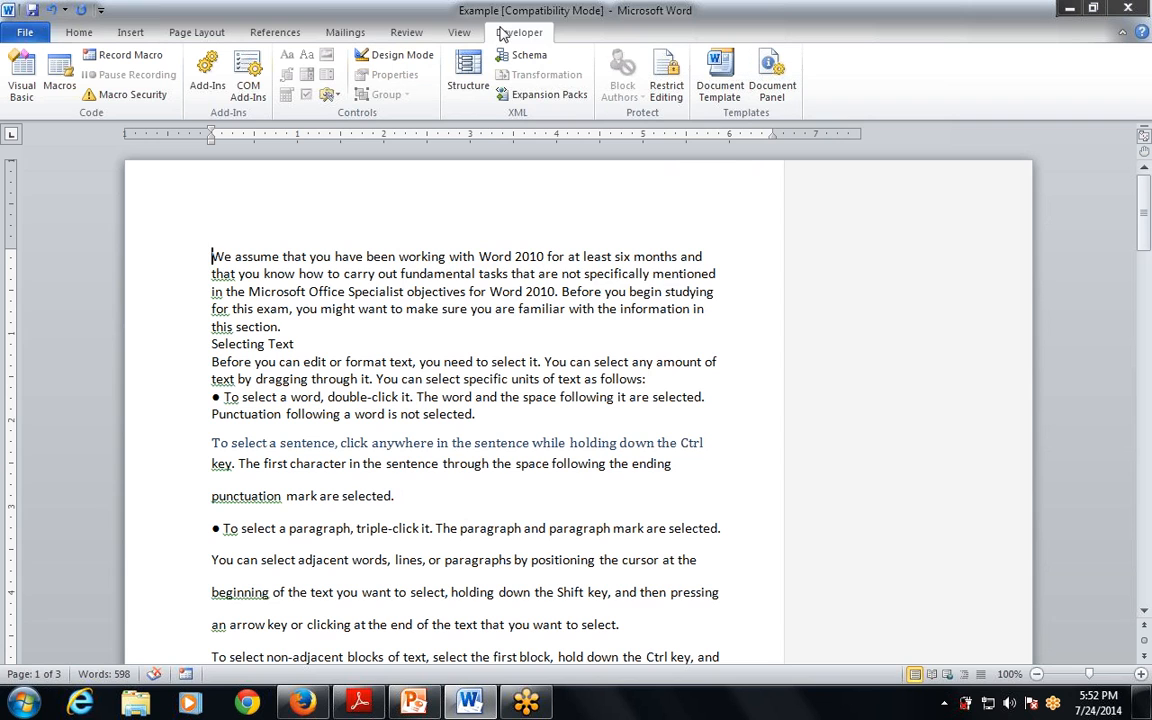
Switch to PowerPoint, highlight the heading about attaching a local template, and present that slide and the web template slide.
key("alt+Tab")
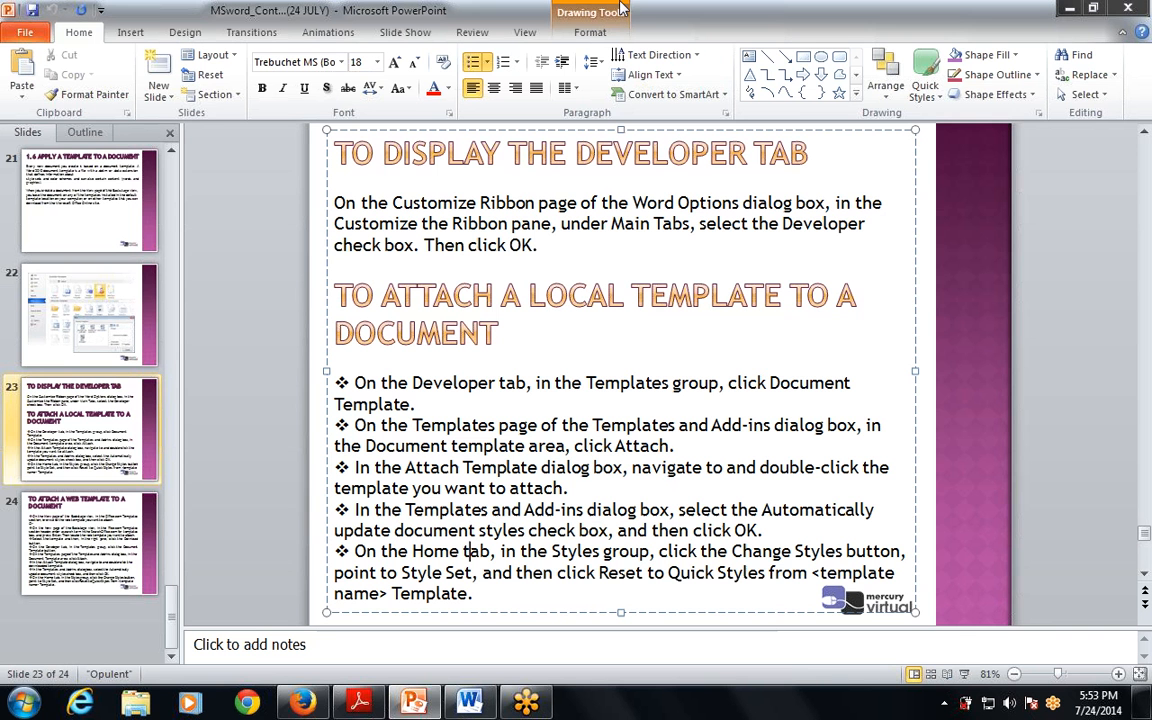
left_click_drag(335, 295, 505, 334)
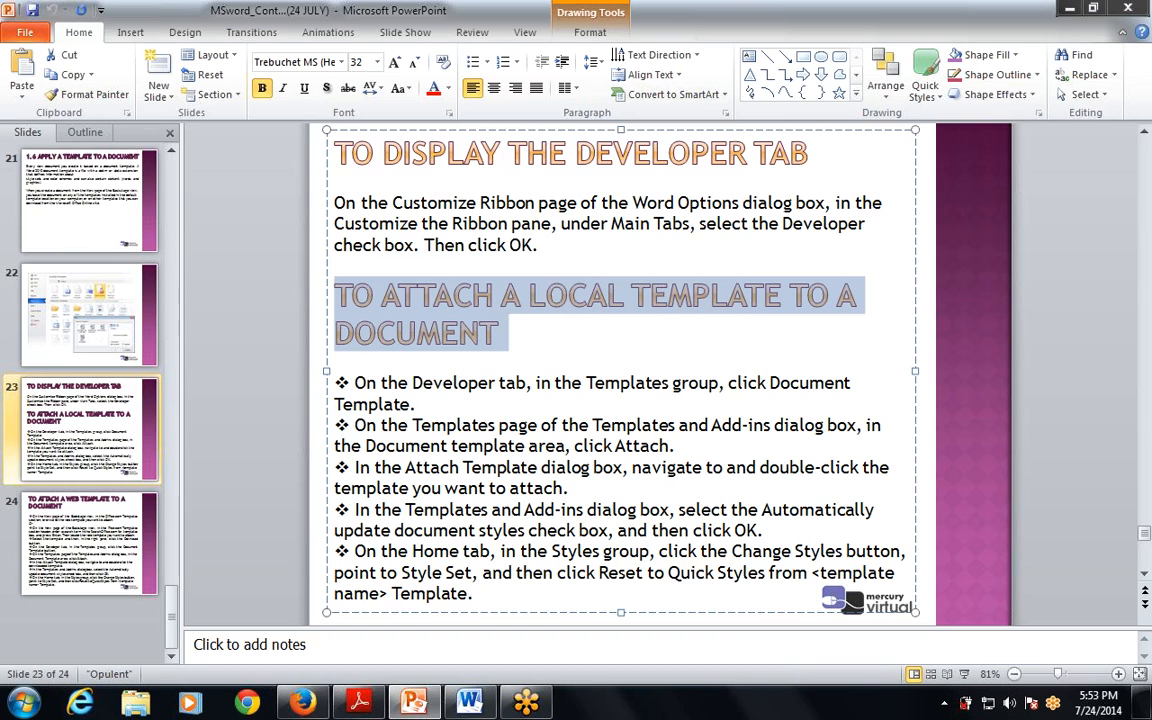
key("shift+F5")
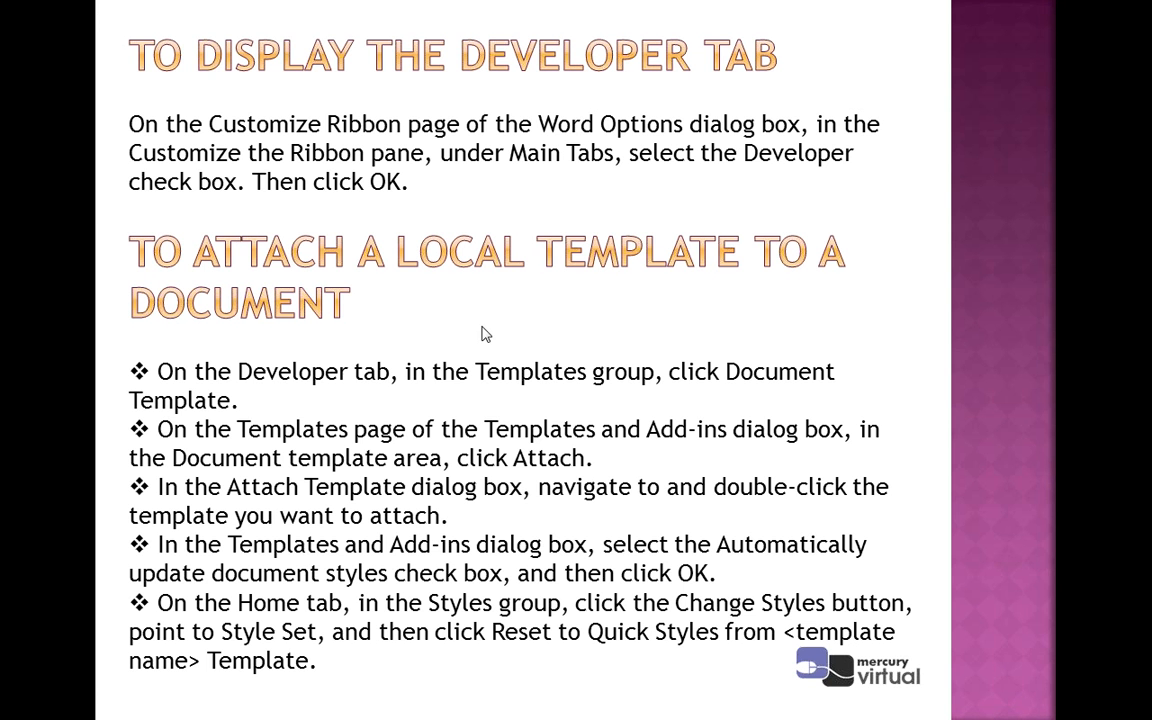
left_click(355, 293)
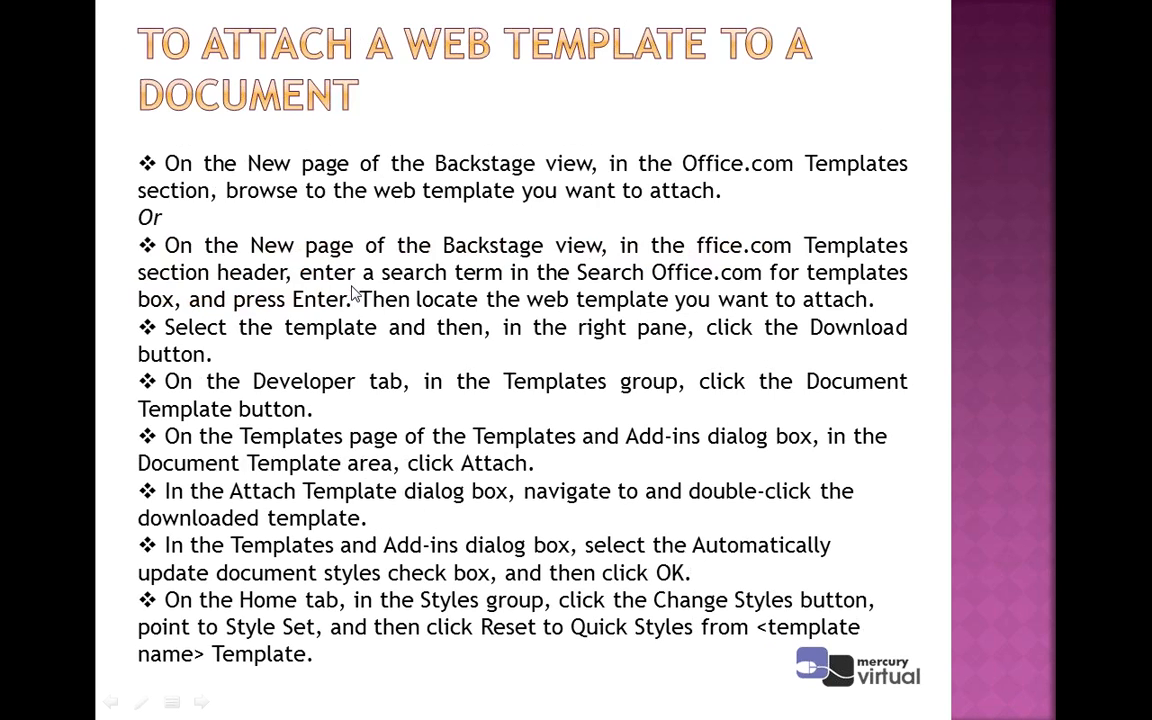
key("Left")
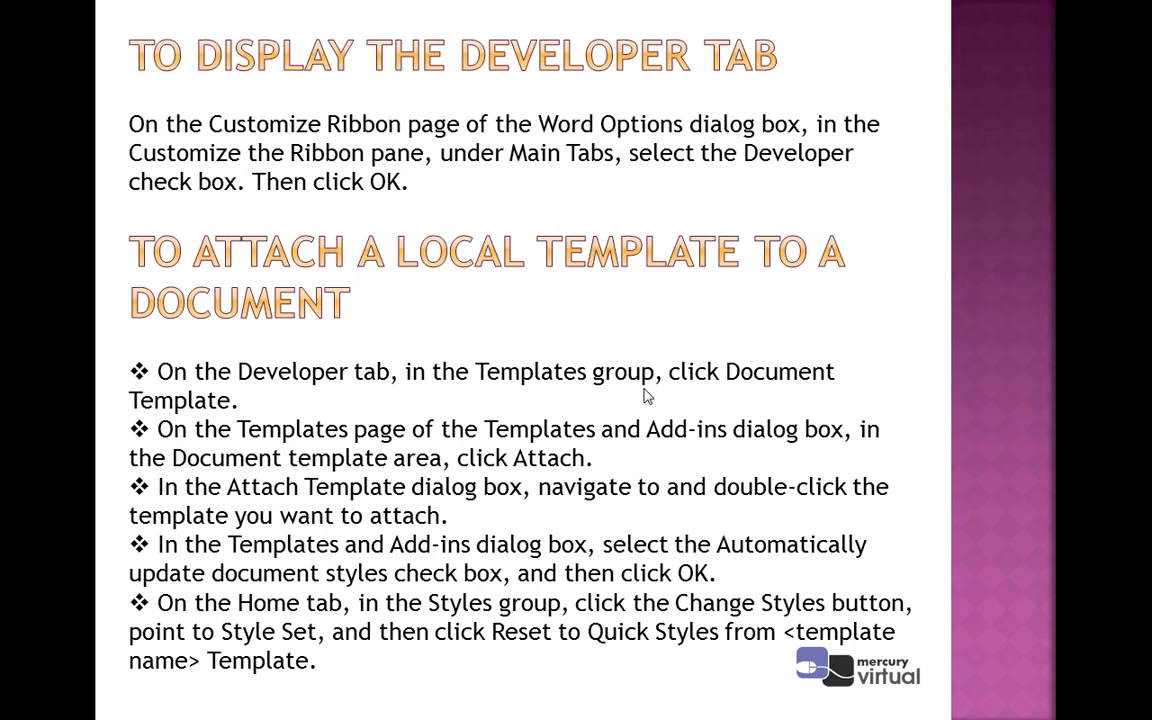
key("Escape")
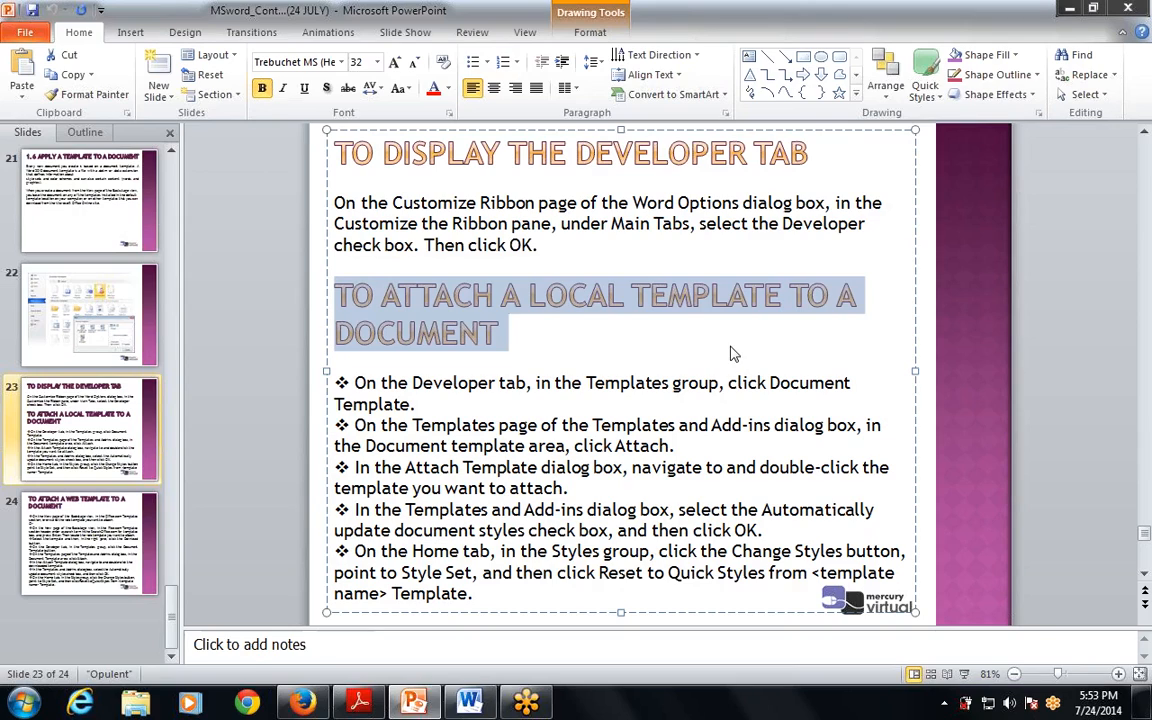
Switch to Word and choose NormalEmail from the Templates folder as the Example document's template, consulting the slide's attach instructions.
key("alt+Tab")
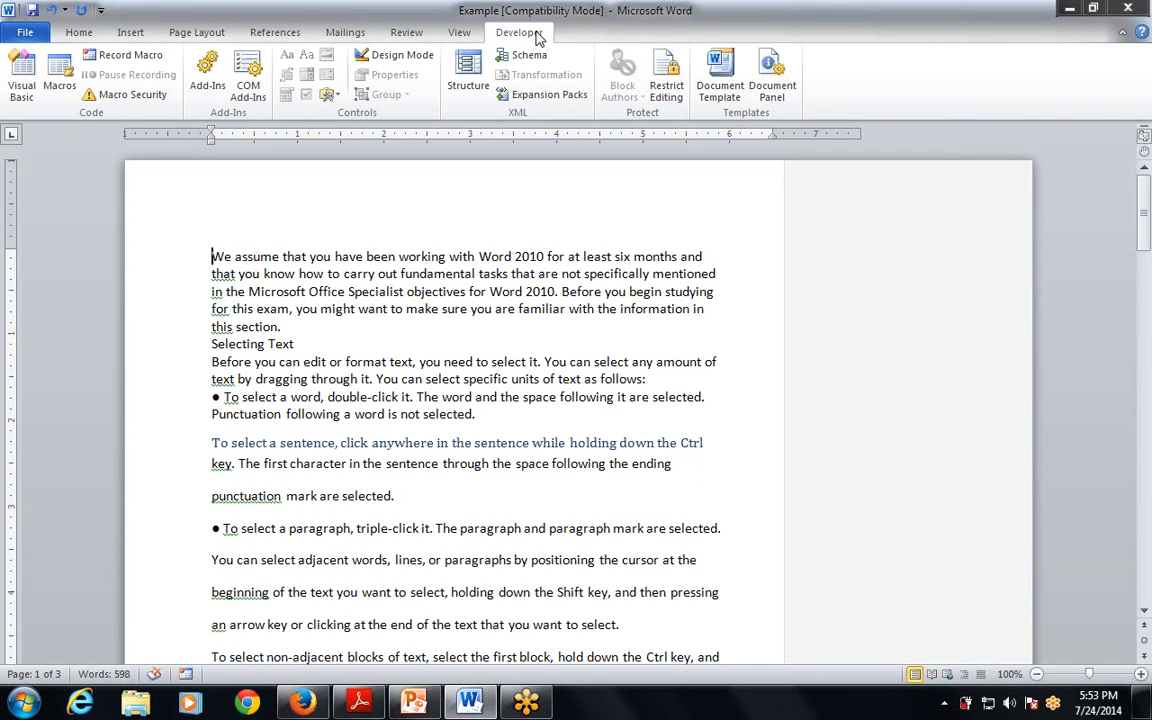
left_click(731, 90)
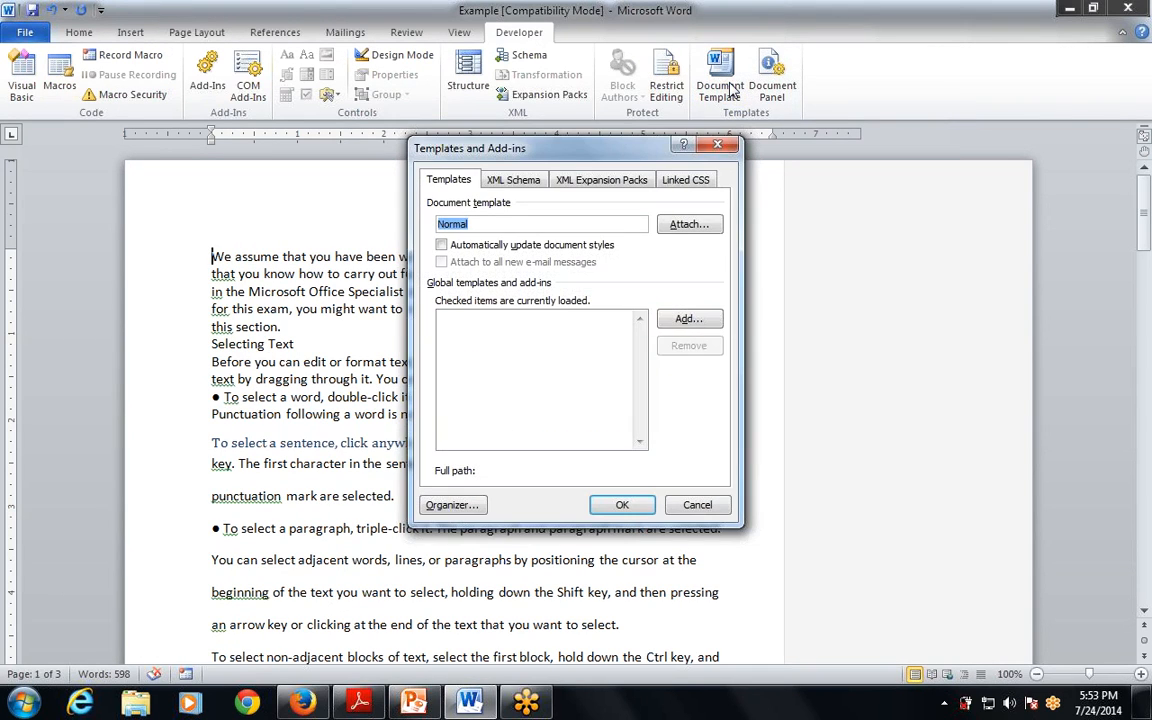
left_click(688, 224)
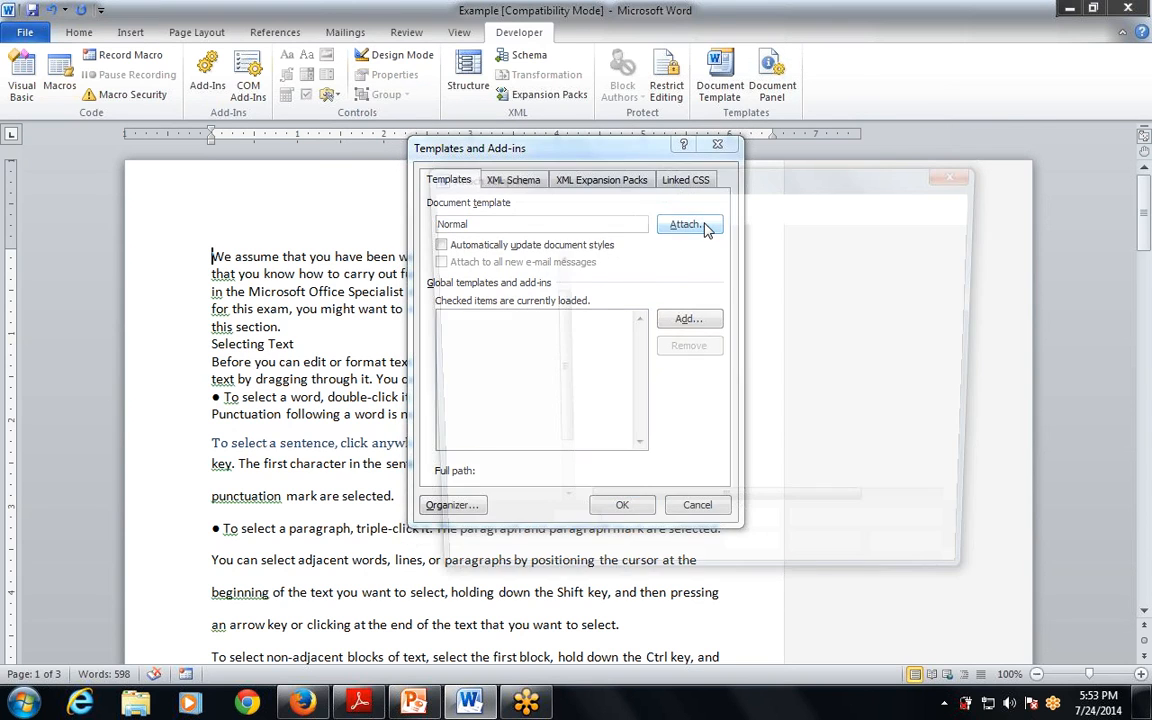
key("alt+Tab")
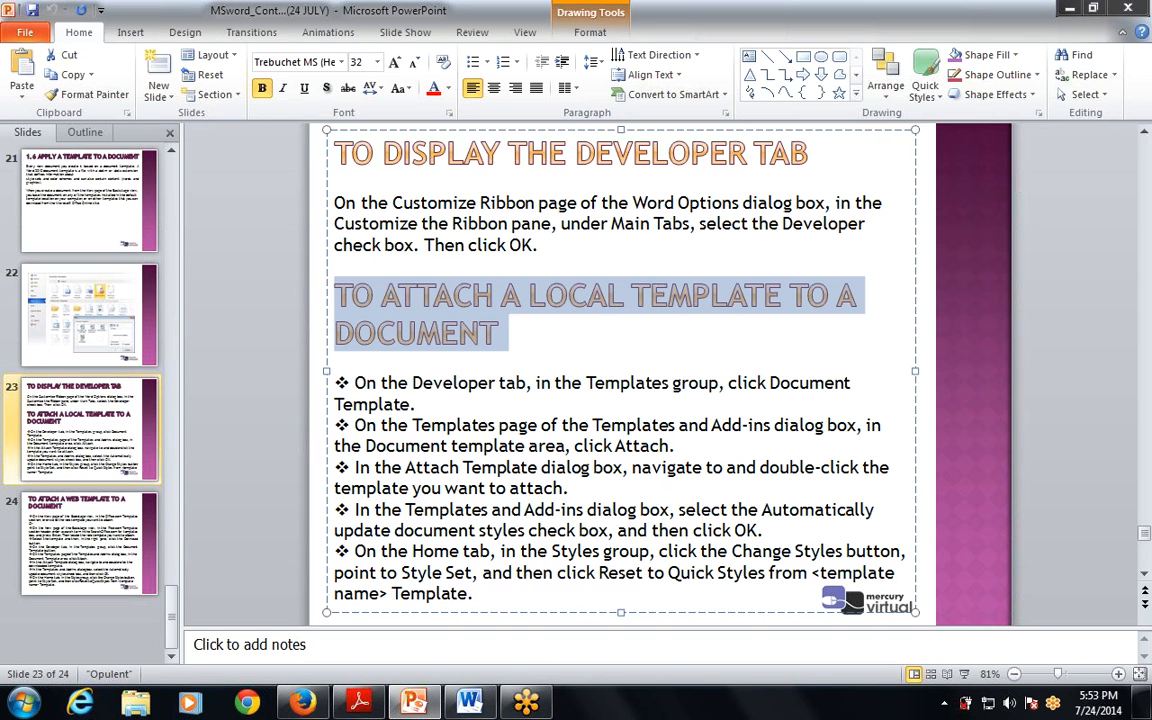
left_click_drag(354, 467, 568, 488)
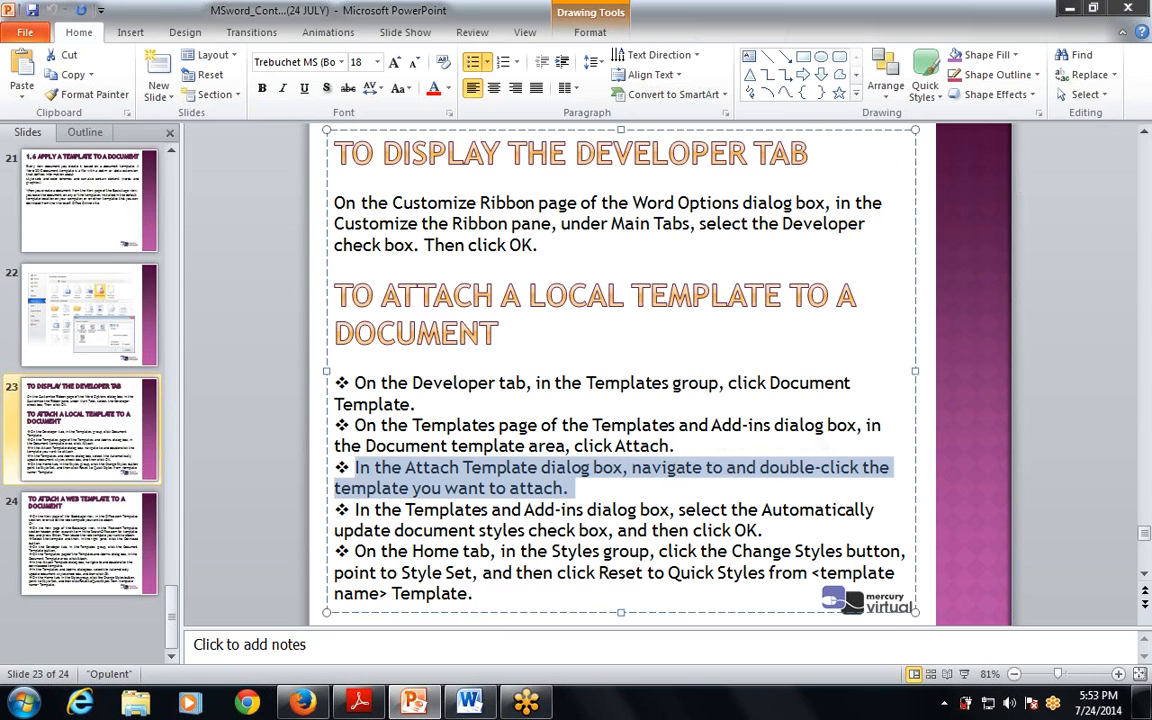
key("alt+Tab")
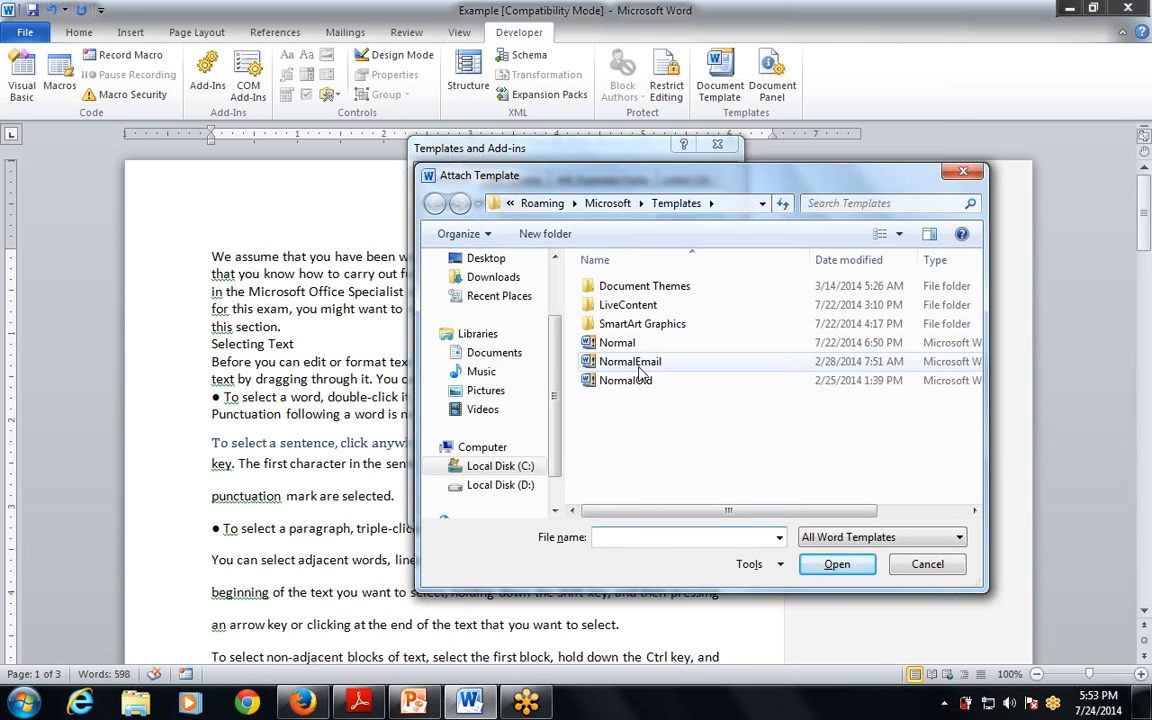
left_click(631, 368)
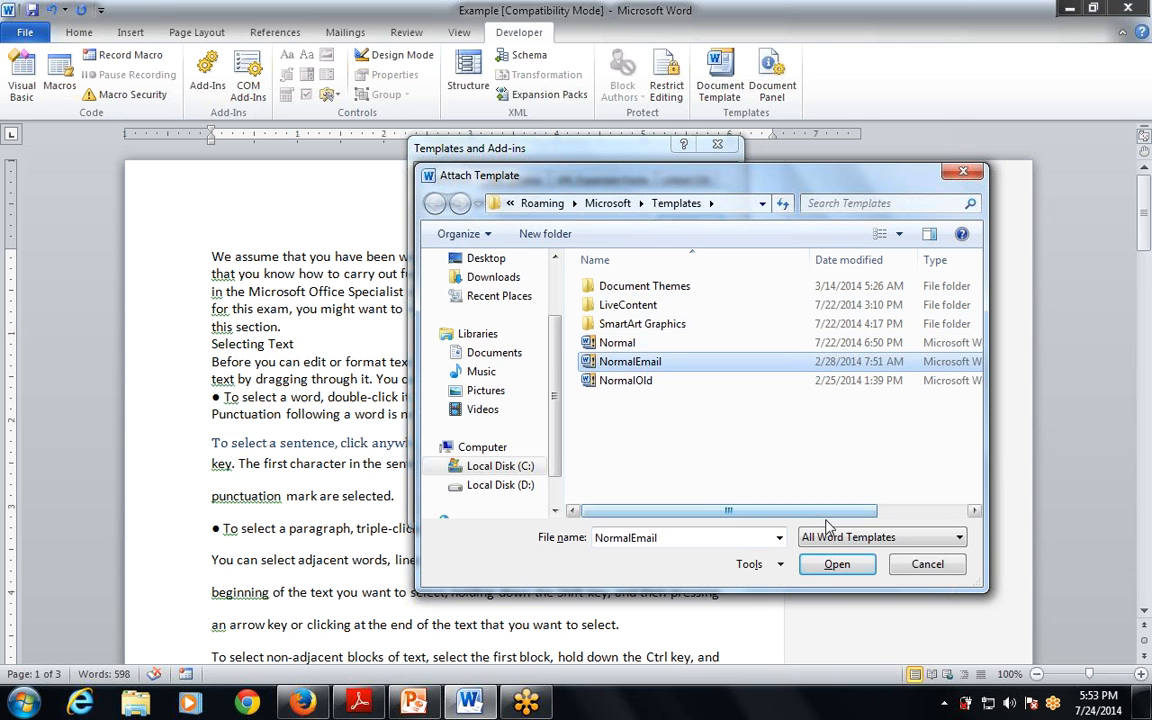
key("alt+Tab")
key("alt+Tab")
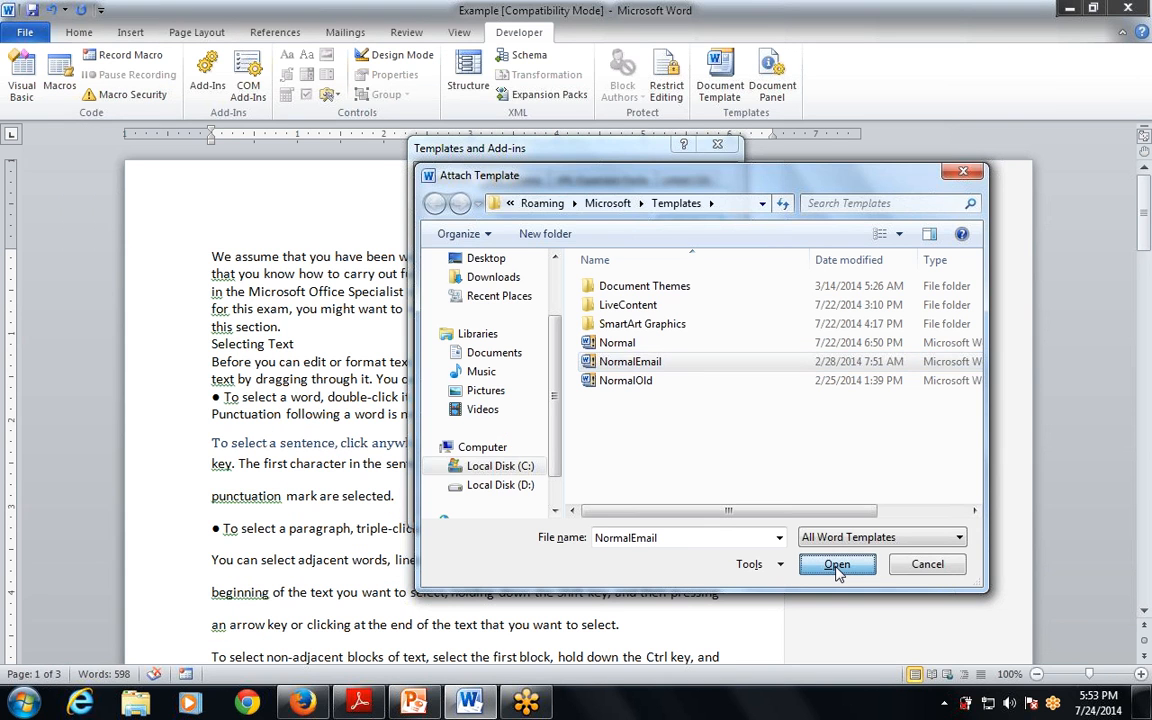
left_click(837, 566)
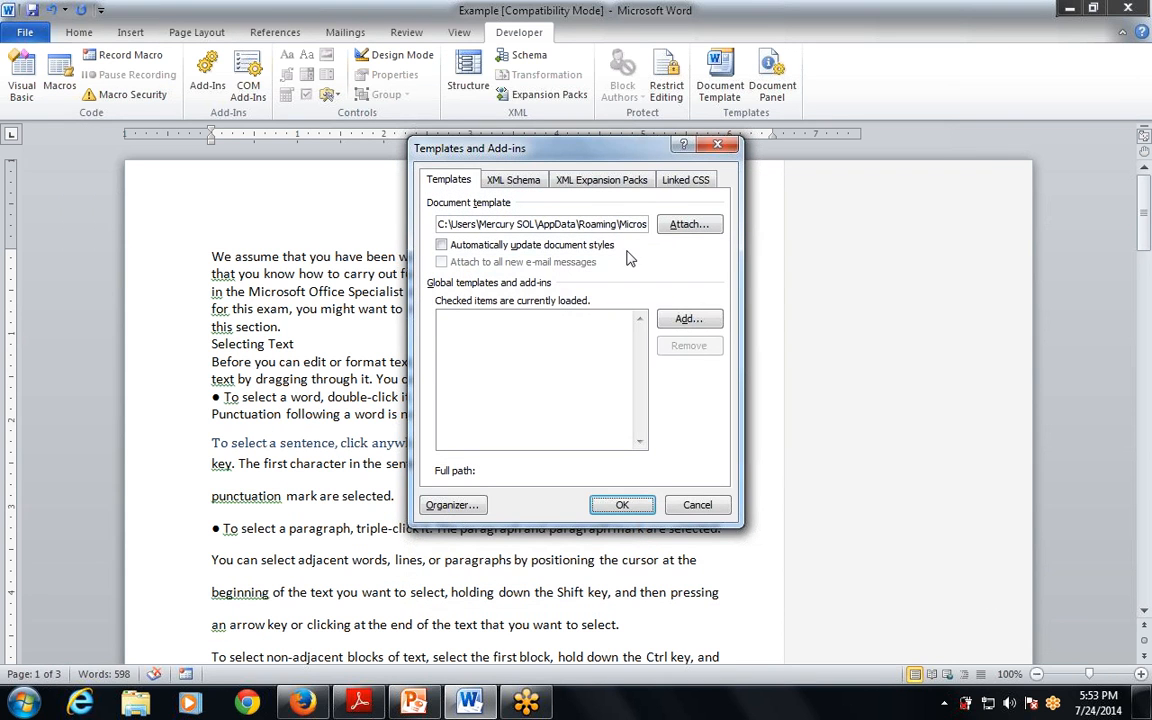
Recheck the slide and the list of available templates, and apply the NormalEmail attachment to the document.
left_click(414, 702)
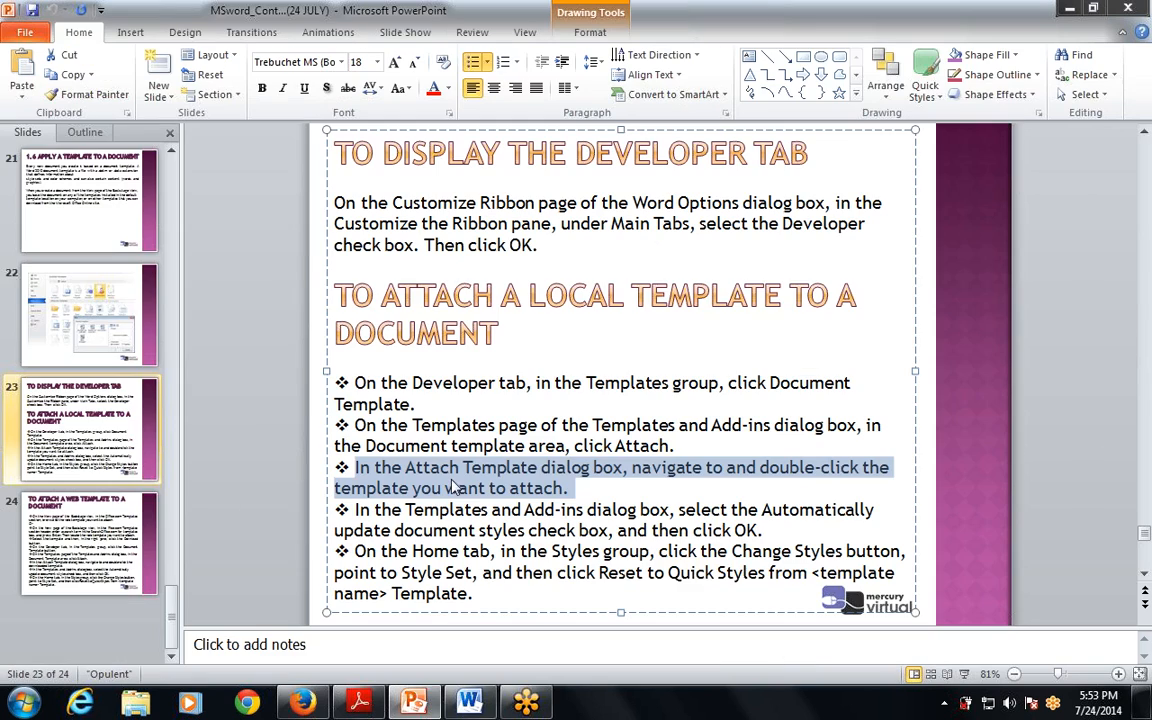
key("alt+Tab")
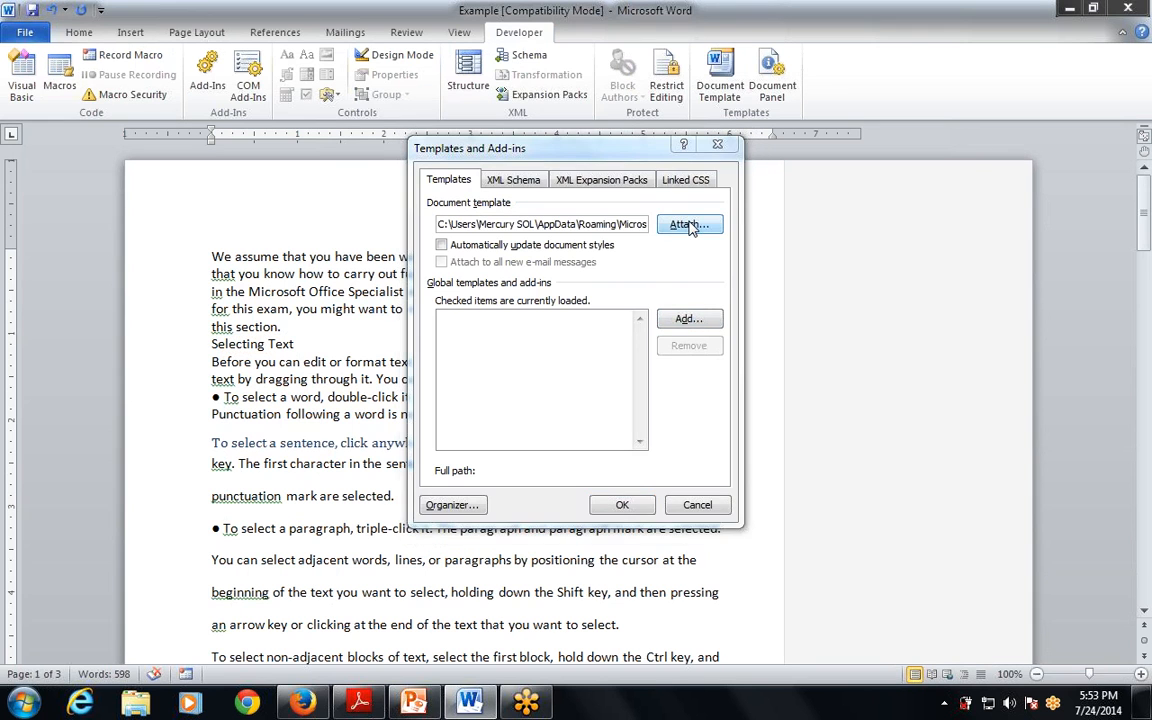
left_click(688, 227)
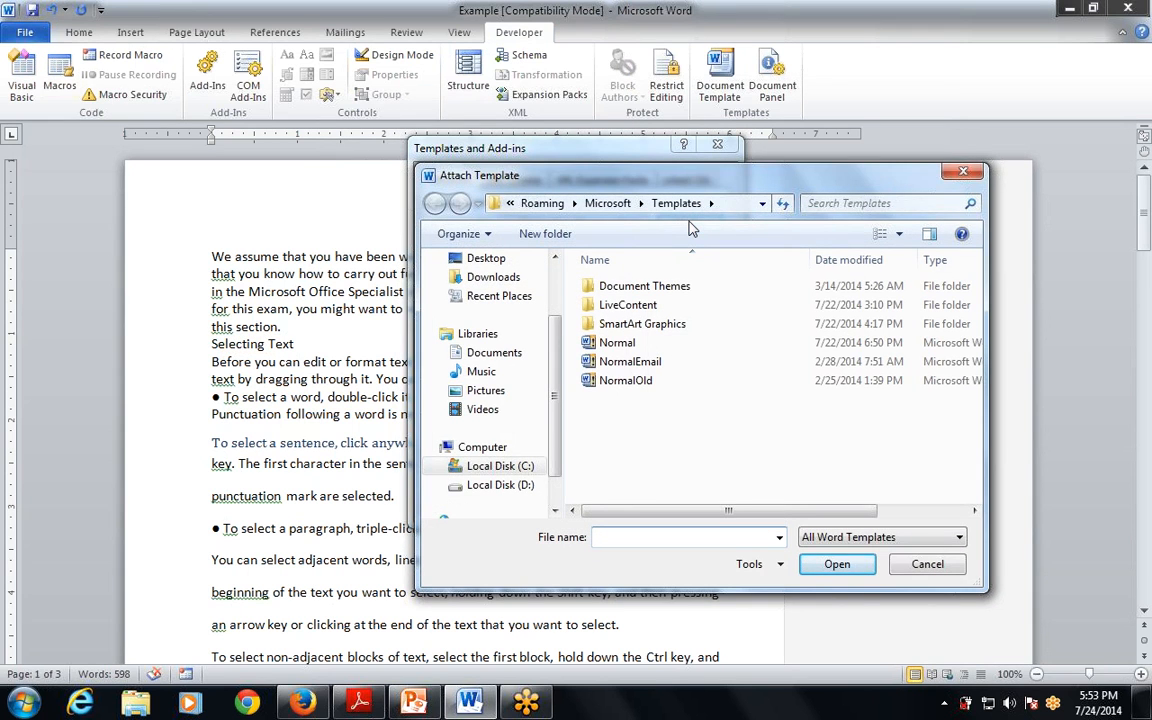
left_click(927, 564)
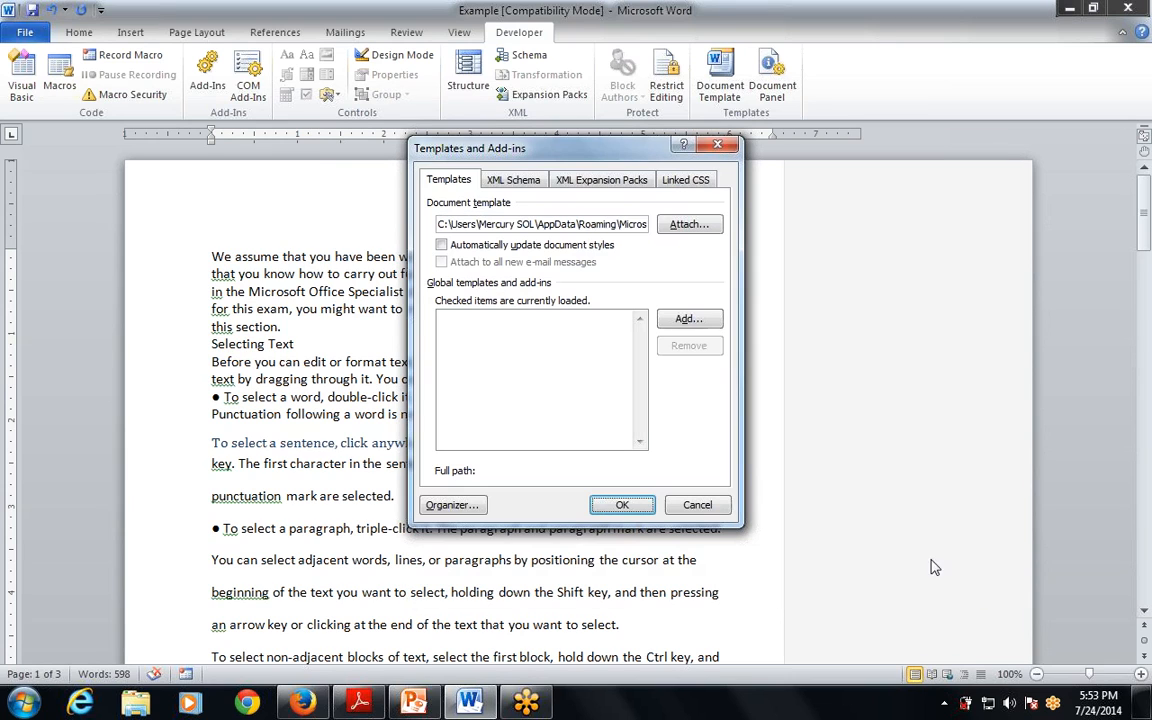
left_click(622, 505)
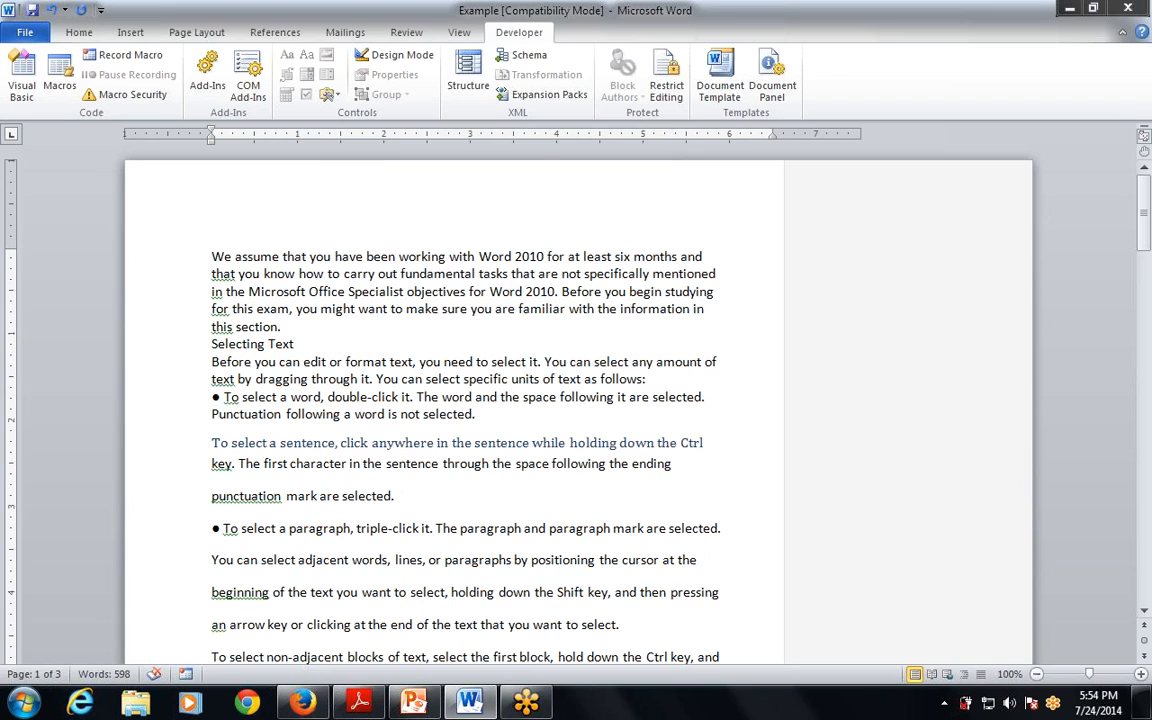
Examine the text and formatting of the Example document with the new template attached.
scroll(470, 400, "down", 8)
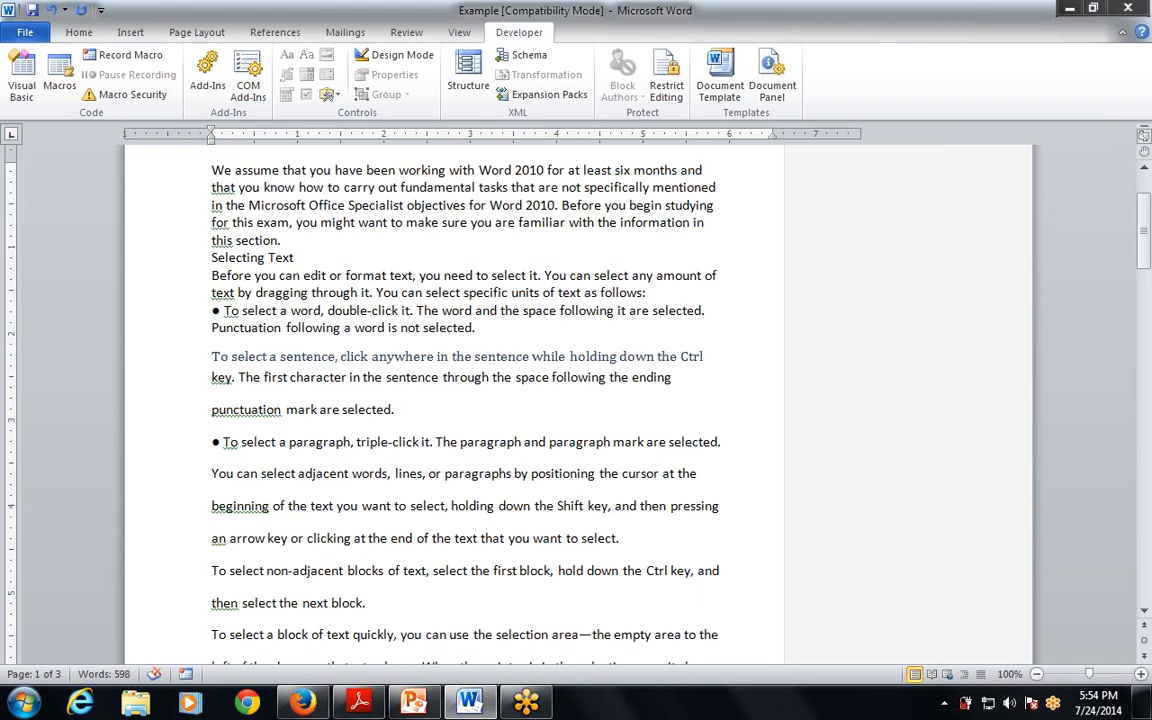
scroll(470, 400, "up", 6)
scroll(470, 400, "down", 12)
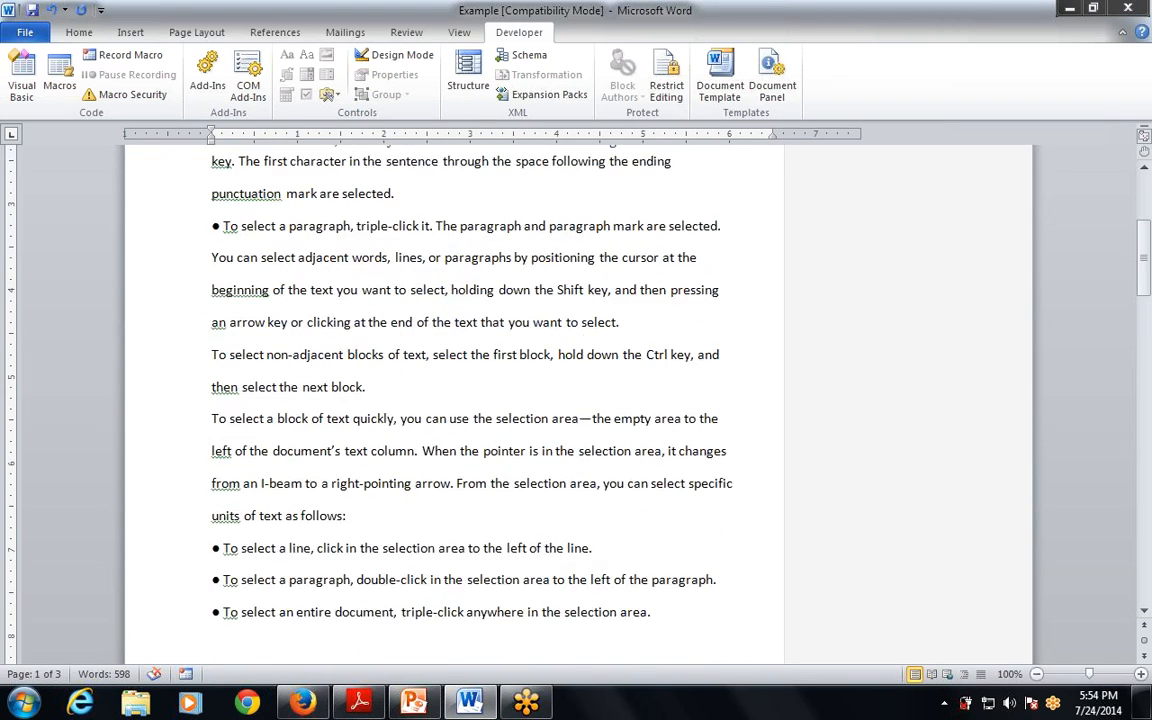
scroll(470, 400, "up", 3)
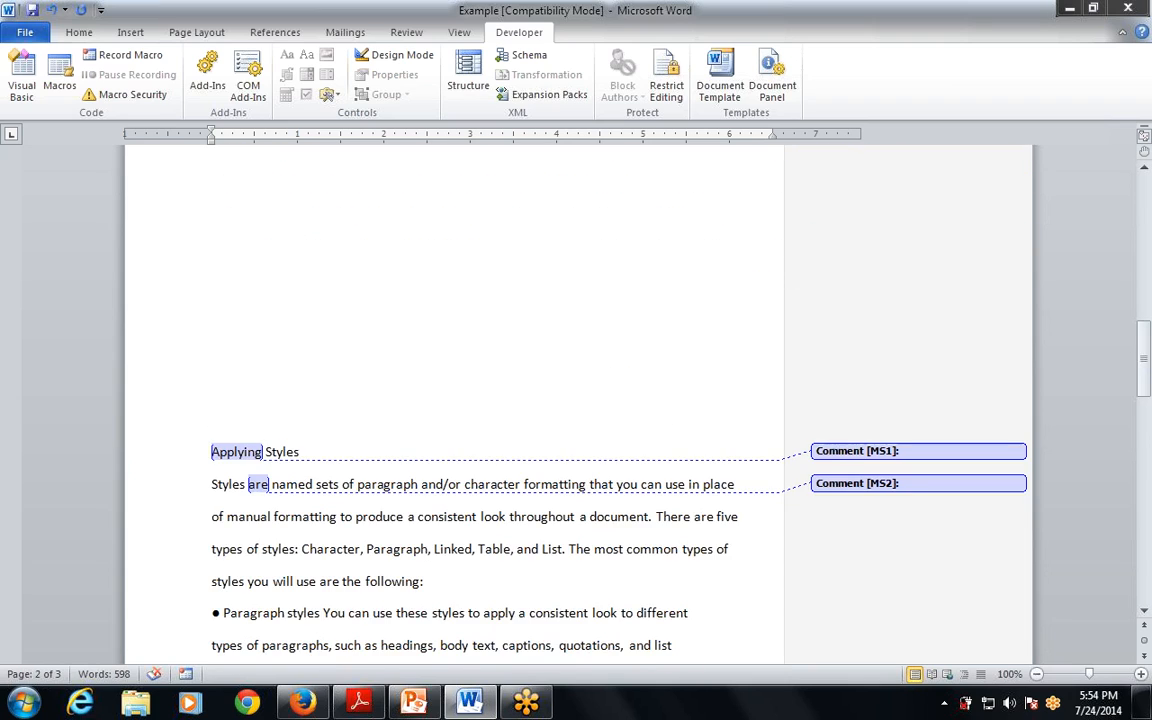
scroll(470, 400, "down", 15)
scroll(470, 400, "up", 3)
scroll(470, 400, "up", 15)
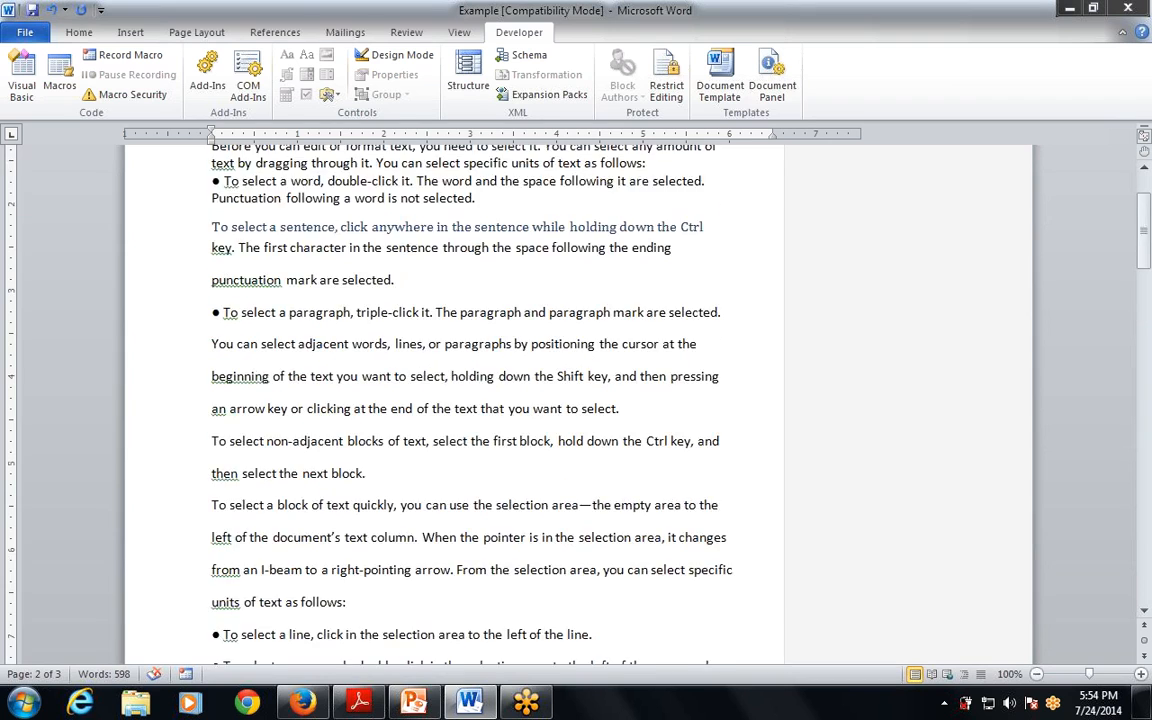
scroll(470, 400, "up", 3)
Switch to PowerPoint and highlight the instructions on automatically updating document styles and resetting to the template's Quick Styles.
key("alt+Tab")
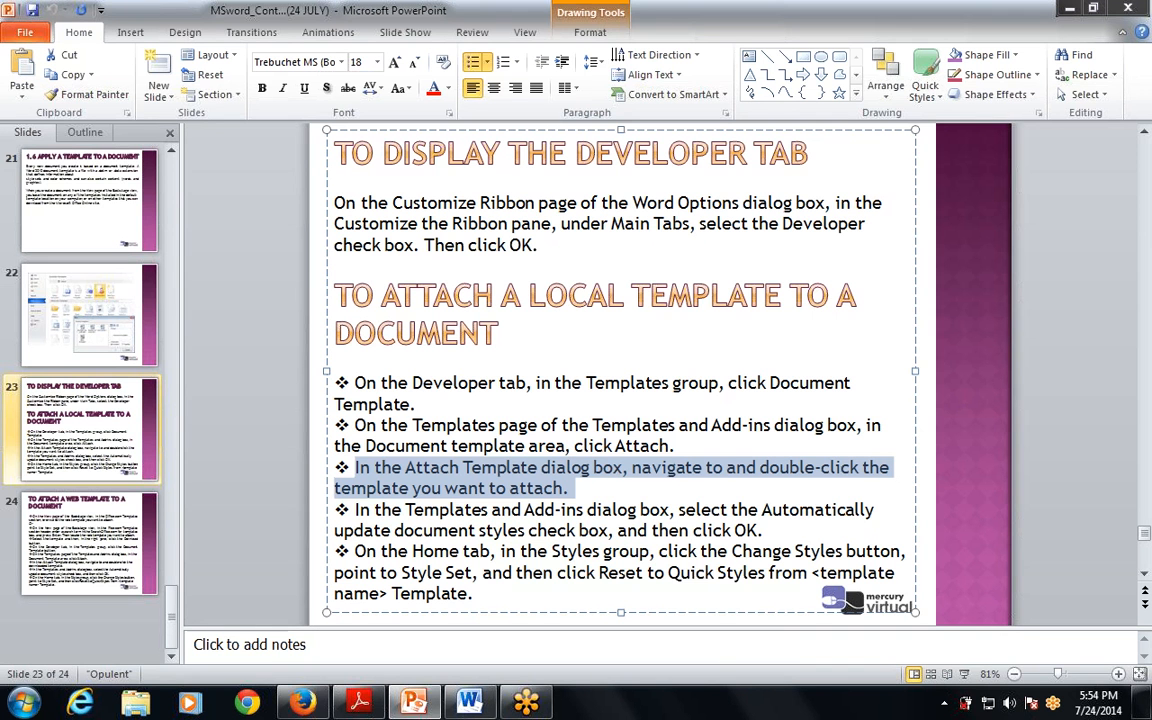
left_click_drag(355, 509, 765, 530)
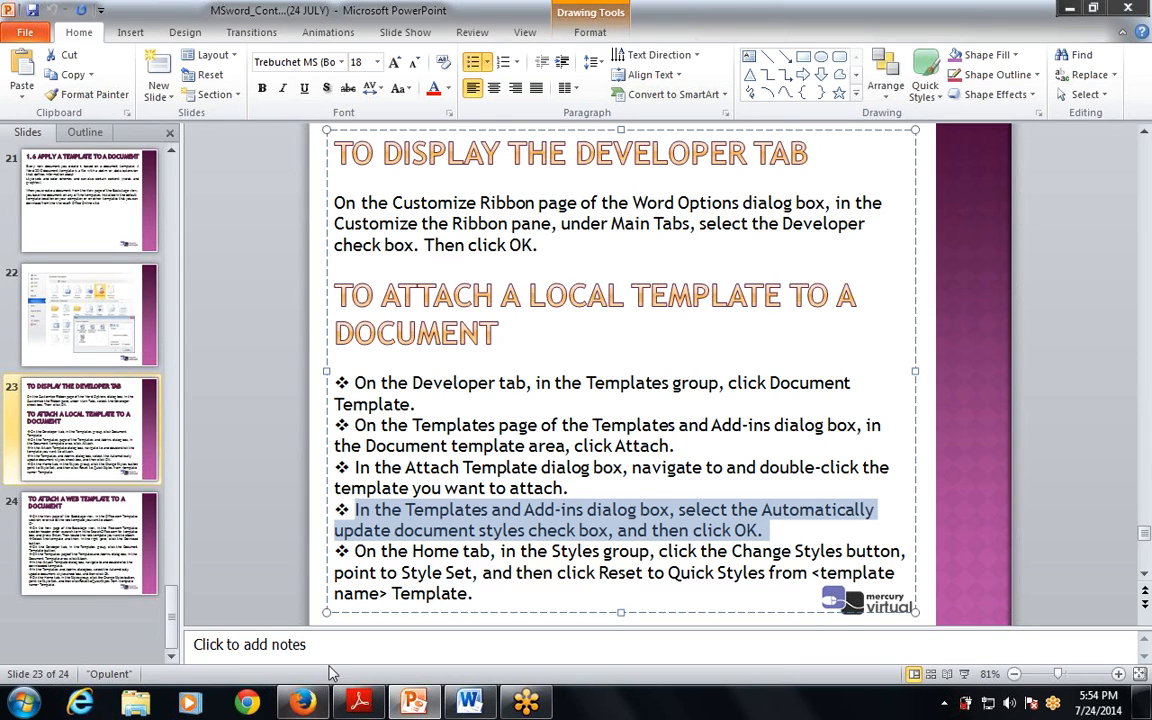
left_click_drag(516, 572, 472, 594)
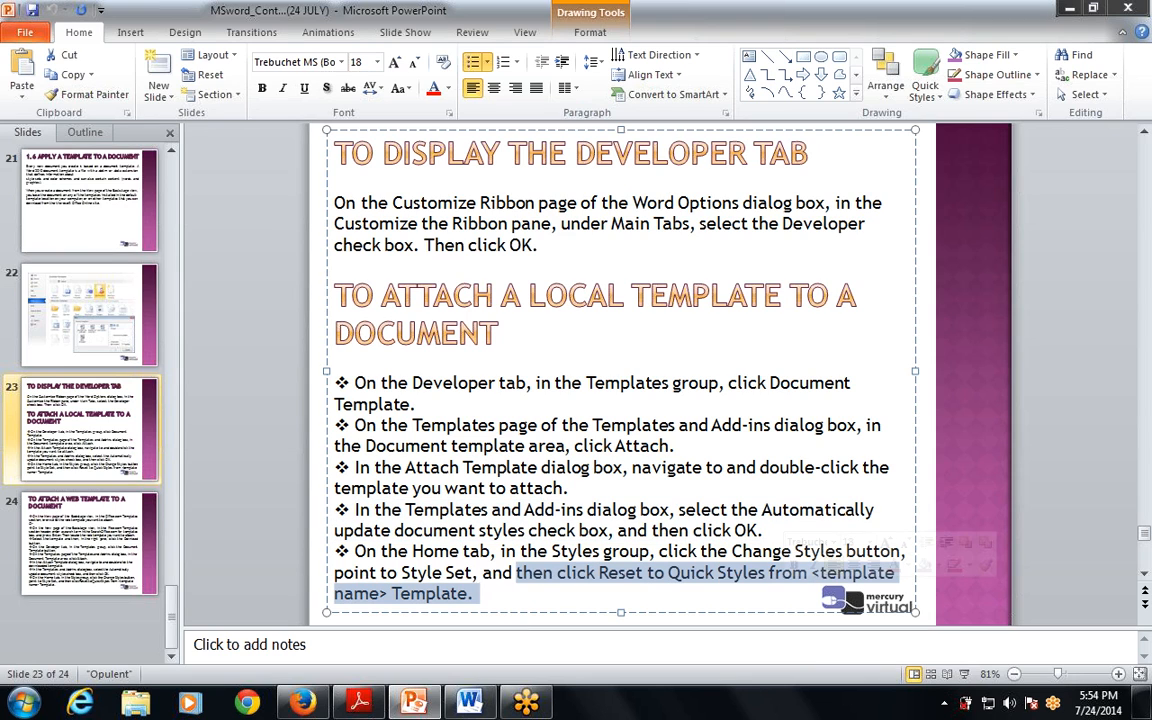
left_click(500, 594)
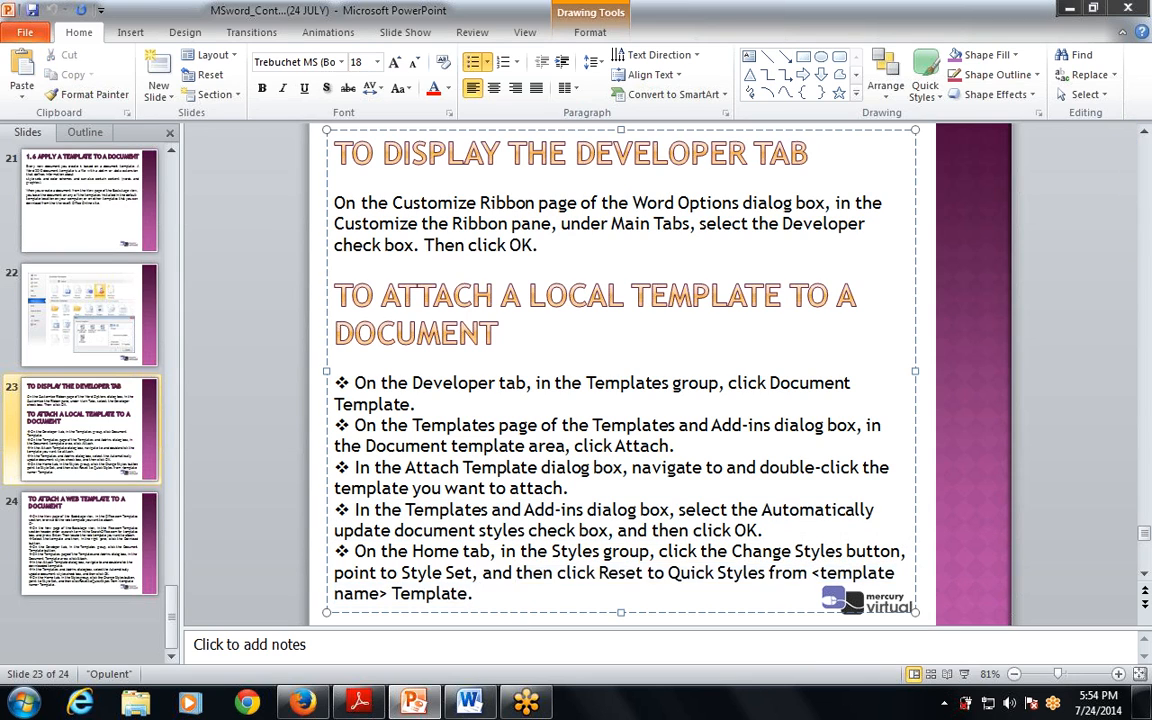
Switch to Word and turn on automatic updating of document styles in the Example document's template settings.
key("alt+Tab")
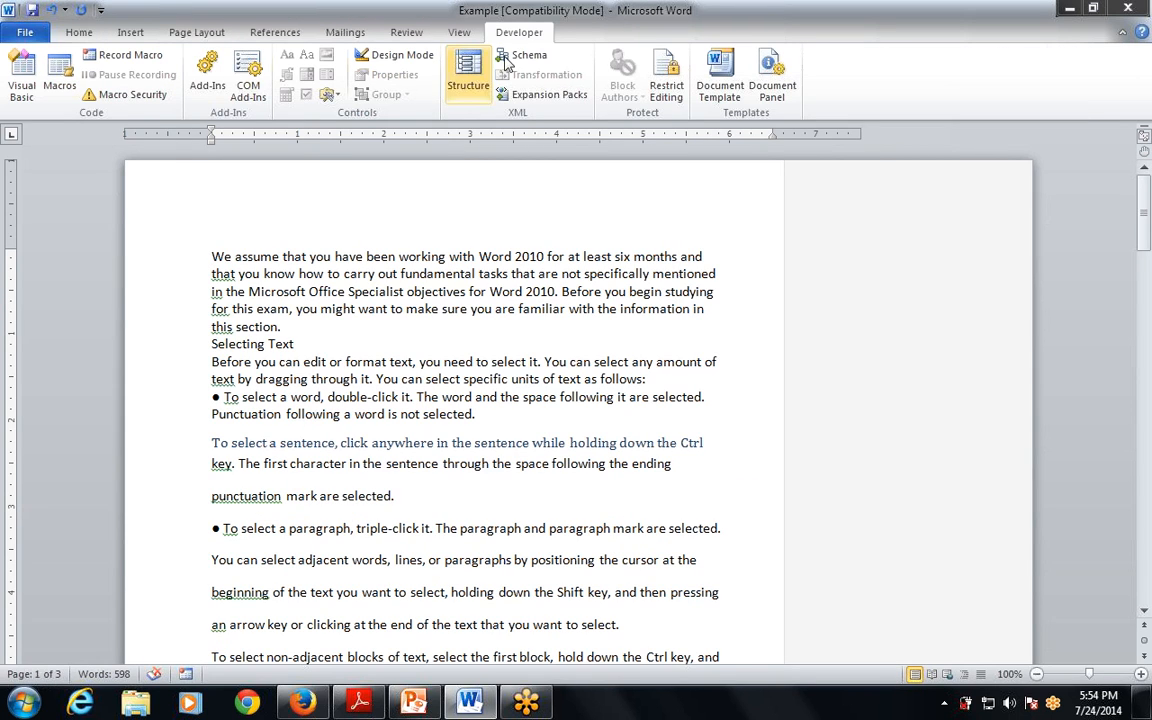
left_click(720, 86)
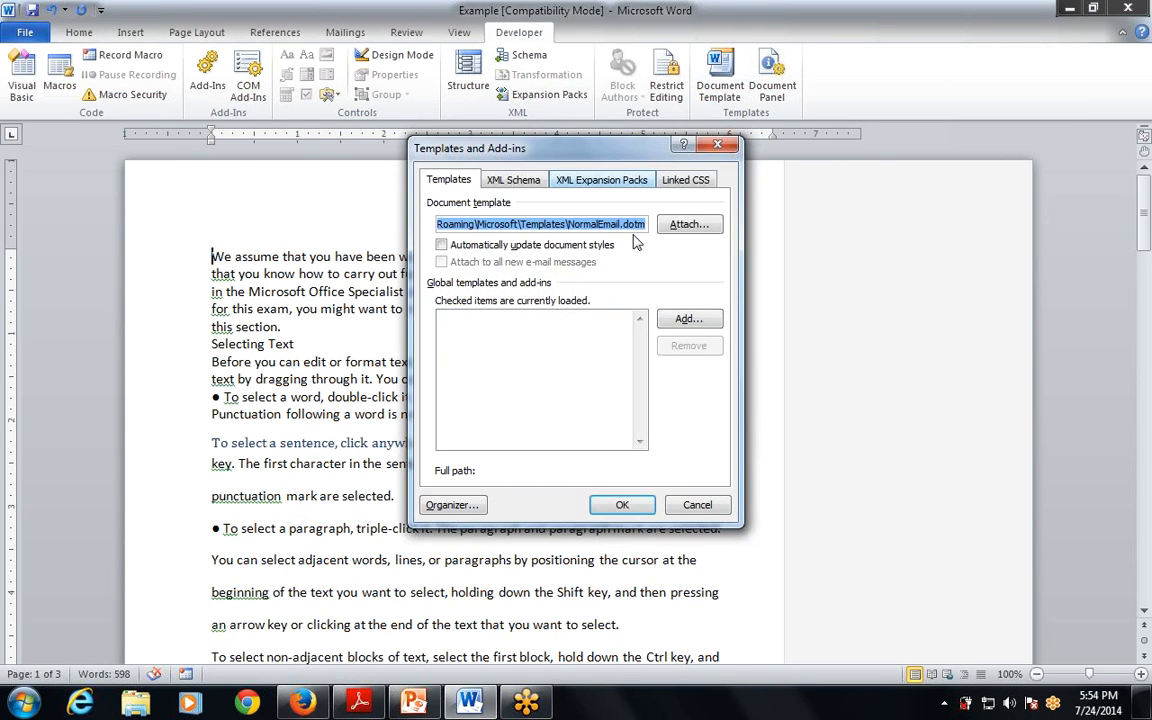
left_click(676, 227)
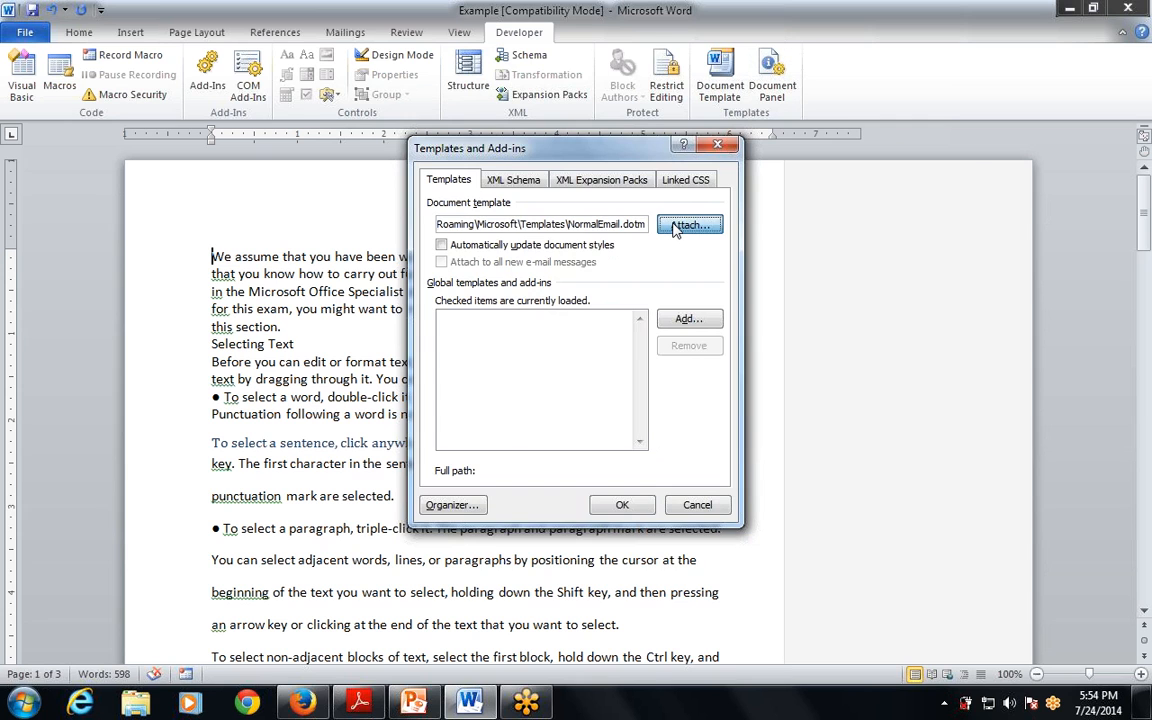
key("Escape")
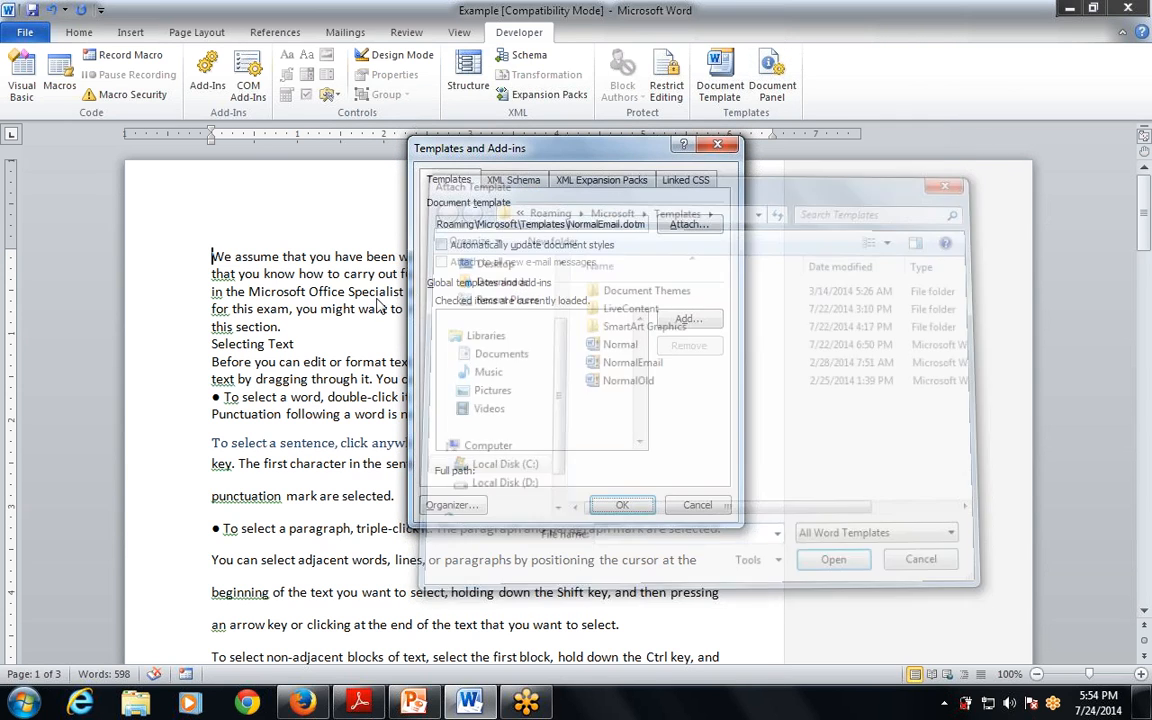
left_click(449, 249)
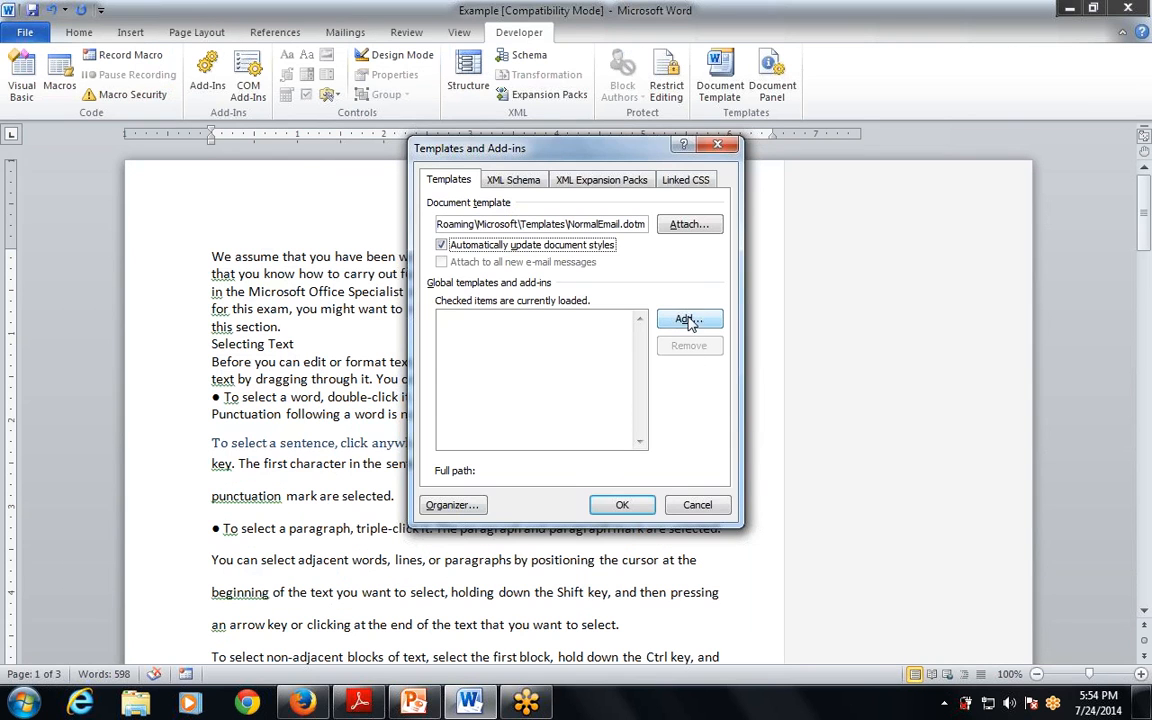
Add NormalEmail from the Templates folder as a global template and apply the template settings.
left_click(688, 320)
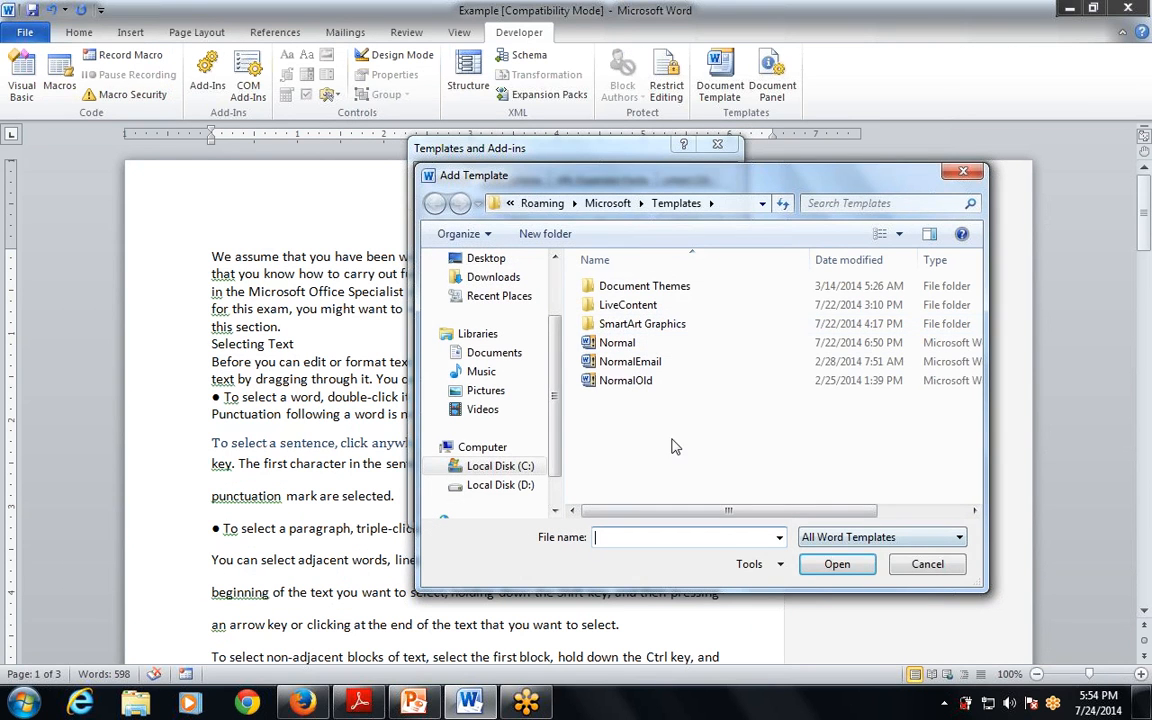
left_click(612, 365)
left_click(818, 565)
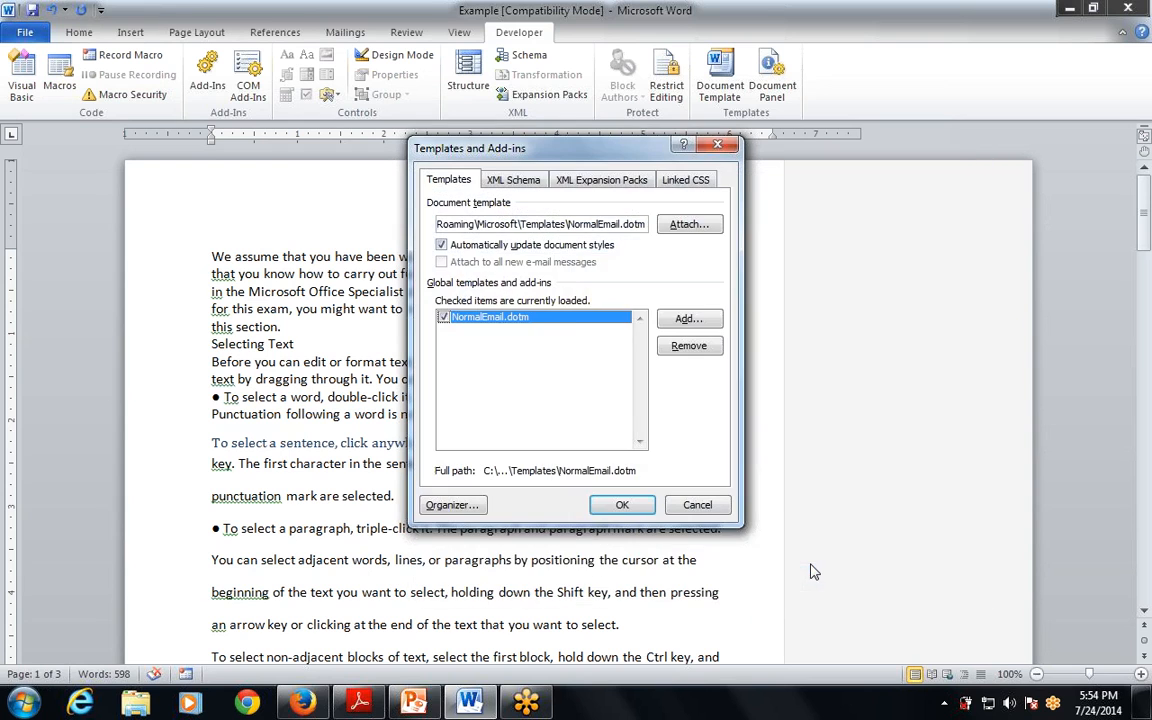
left_click(618, 507)
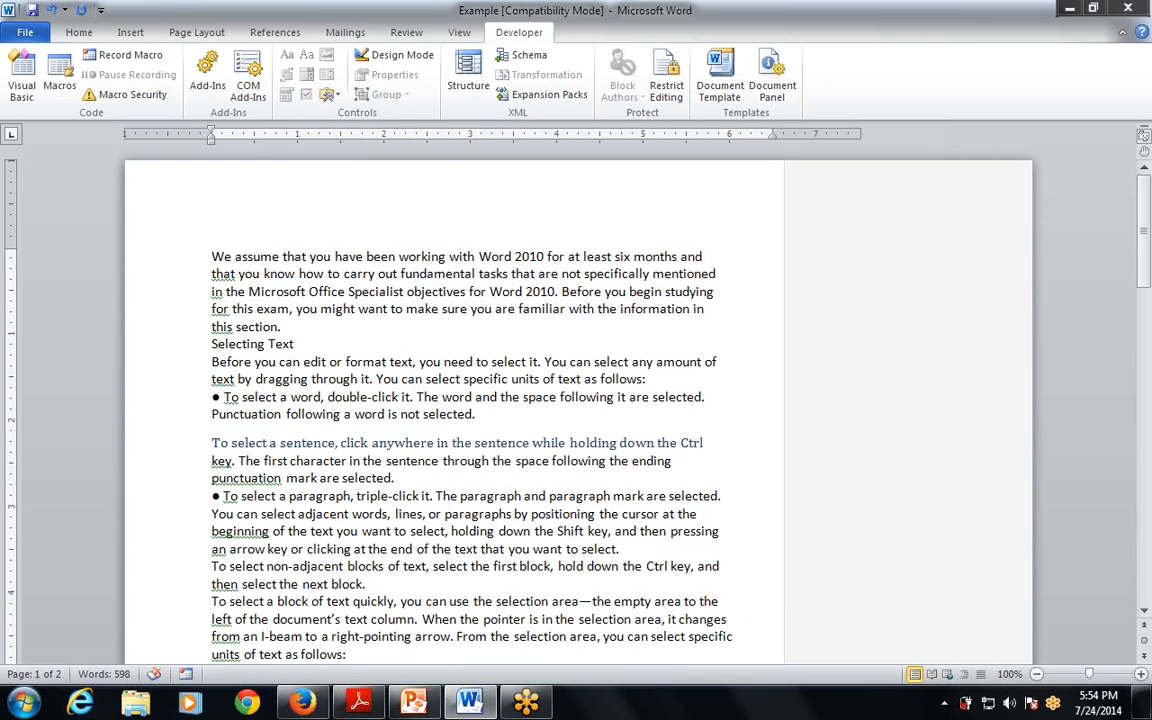
Switch to PowerPoint and present slide 24 on attaching a web template to a document.
left_click(720, 75)
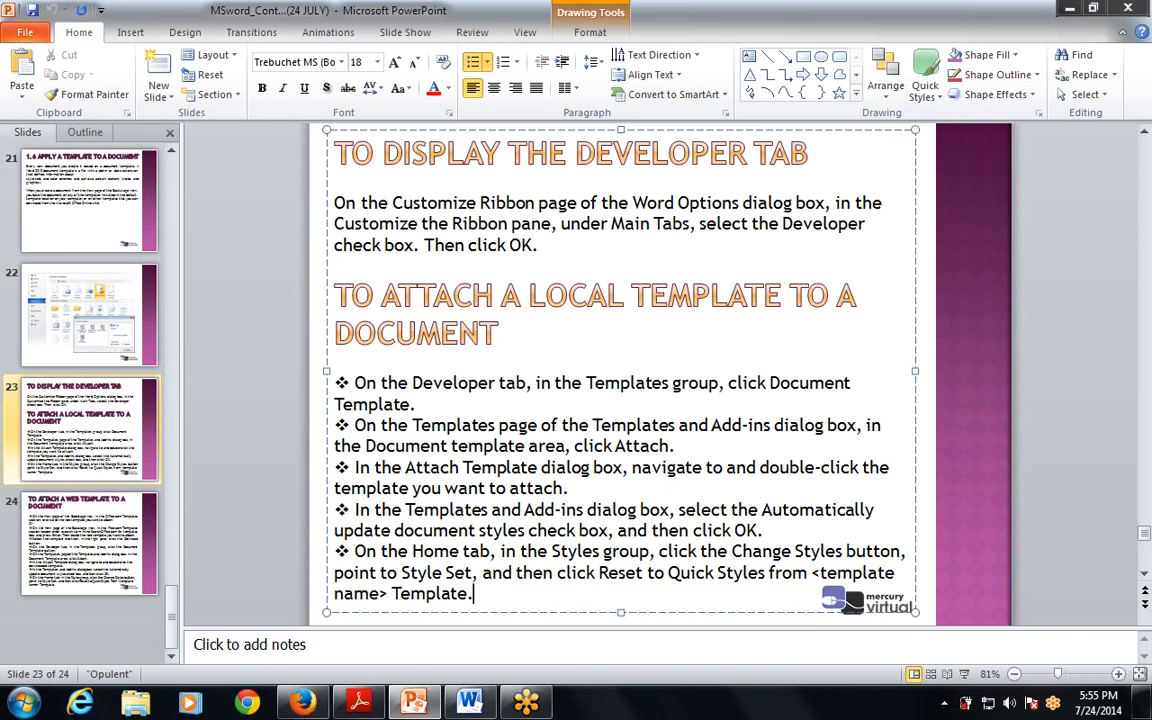
left_click(78, 528)
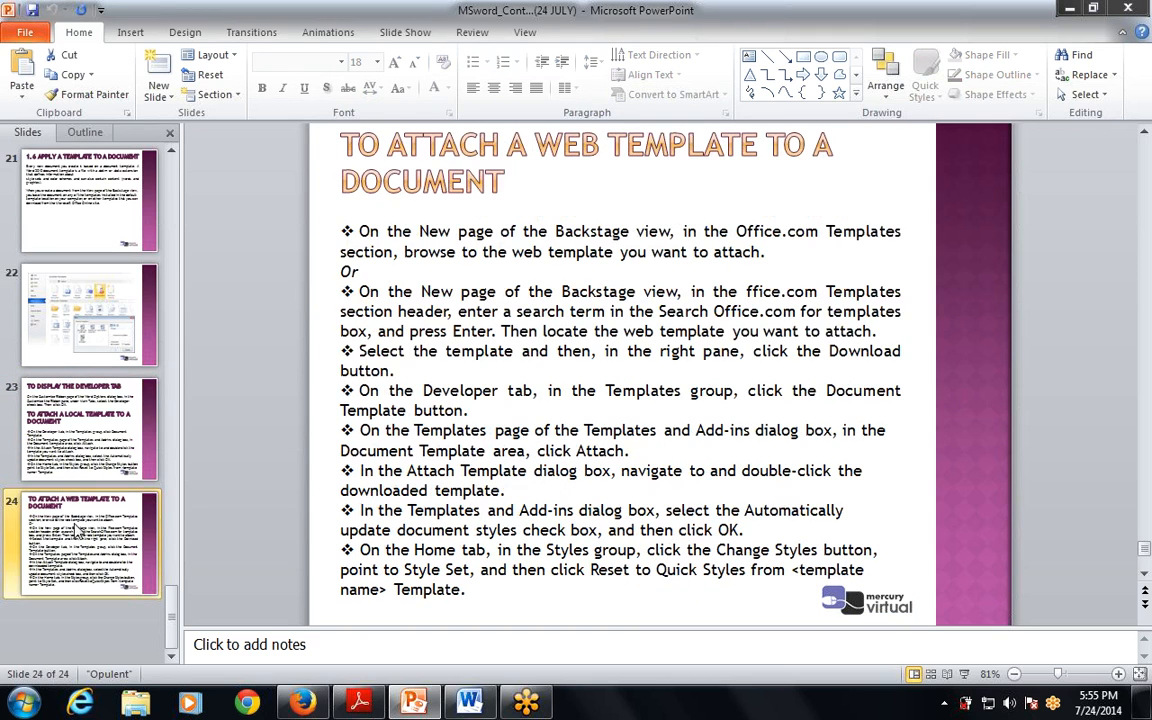
key("shift+F5")
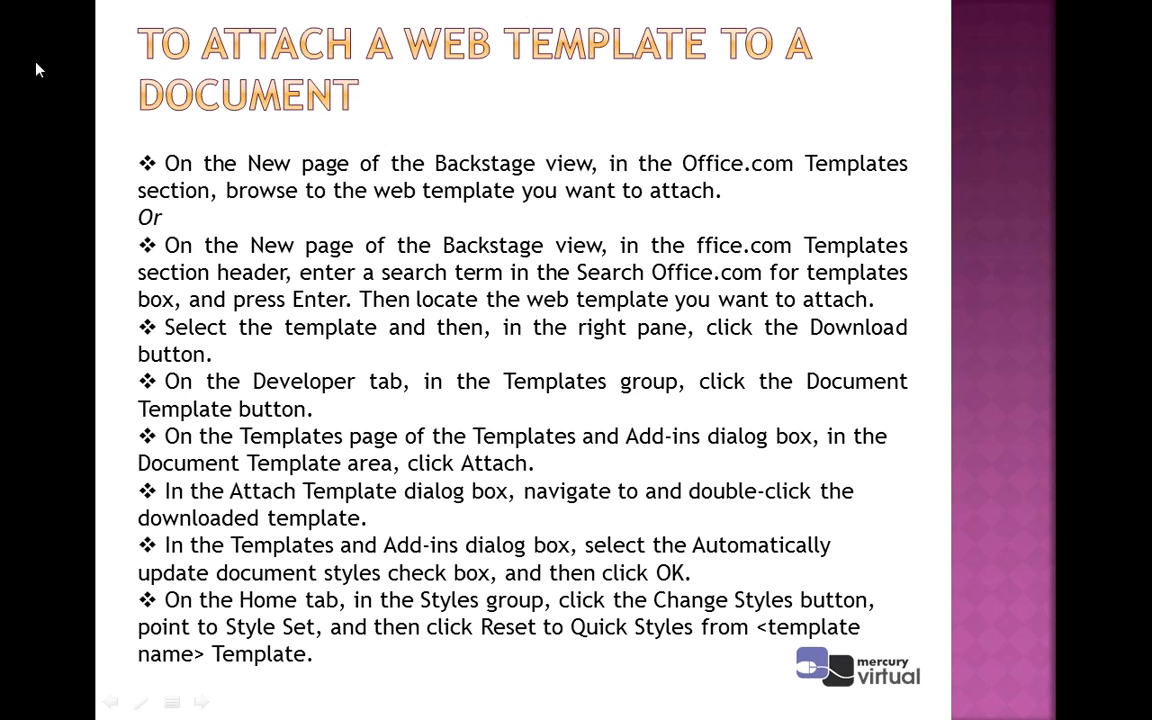
key("Escape")
Switch to Word, dismiss the template settings, and create a document from the Cash flow projection template under Budgets, Forecasts.
key("alt+Tab")
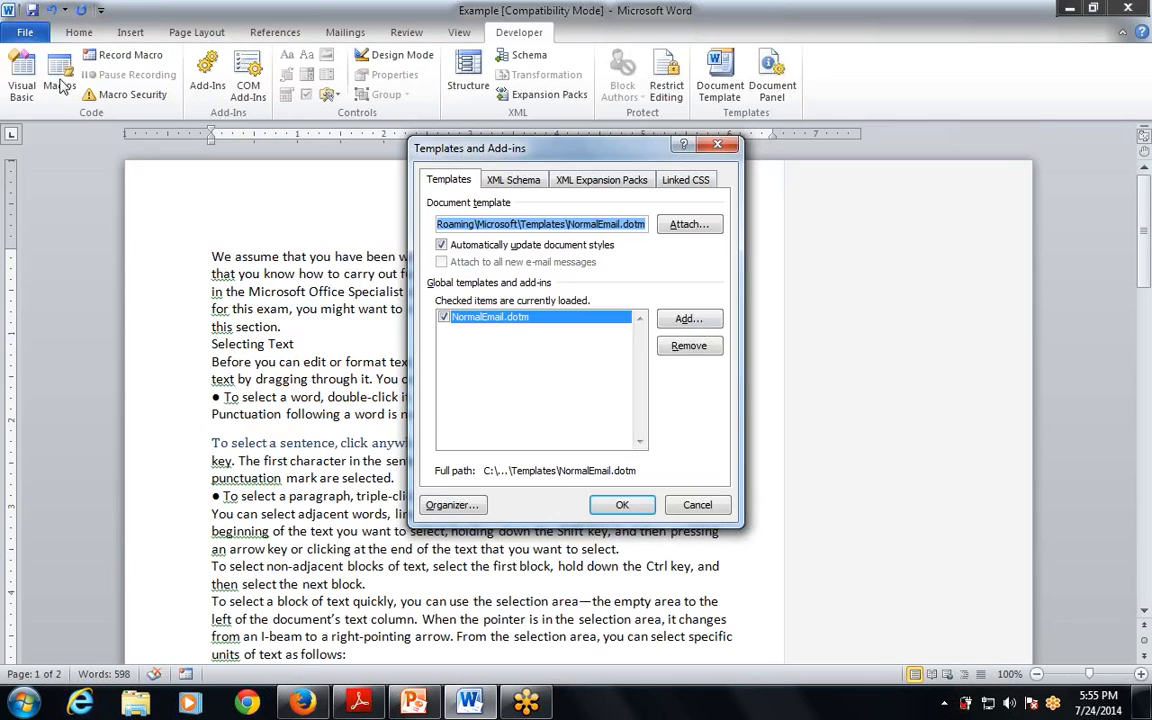
left_click(725, 146)
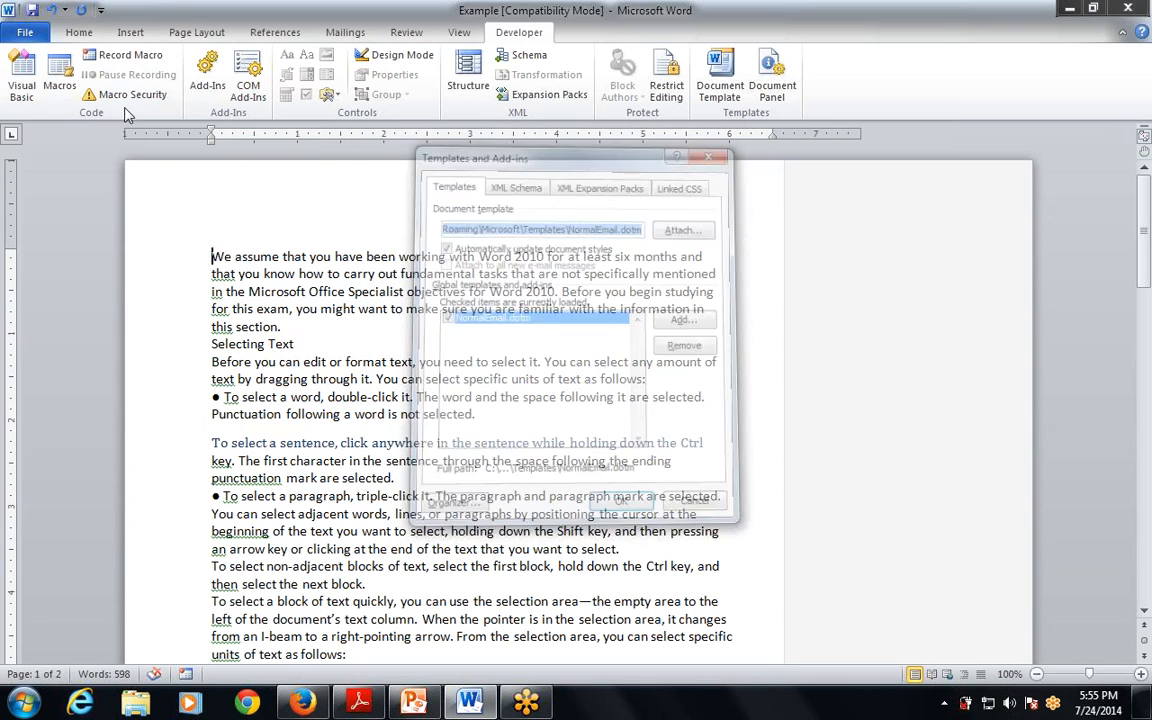
left_click(25, 32)
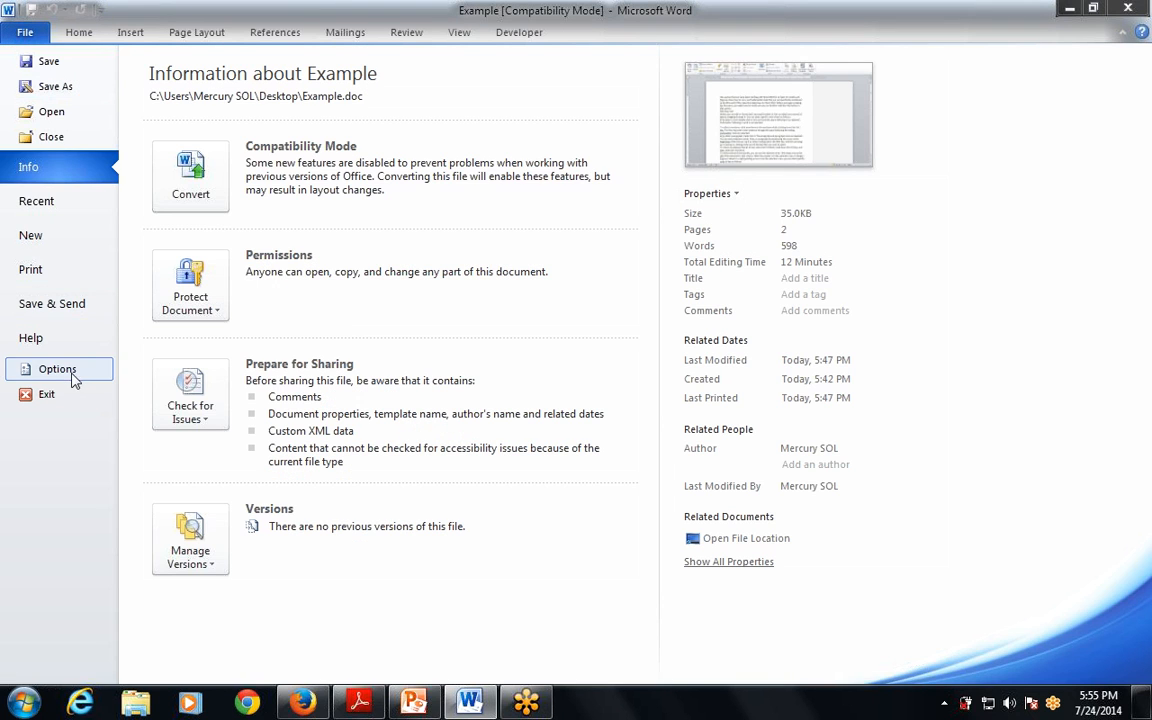
left_click(35, 237)
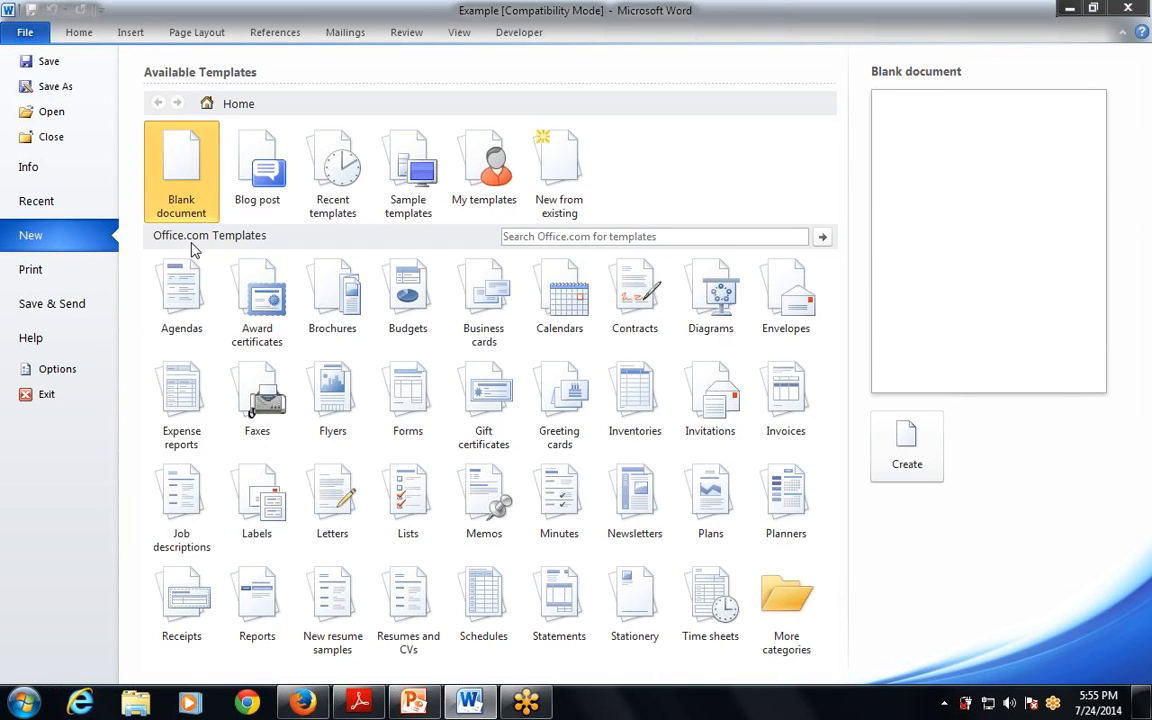
left_click(395, 290)
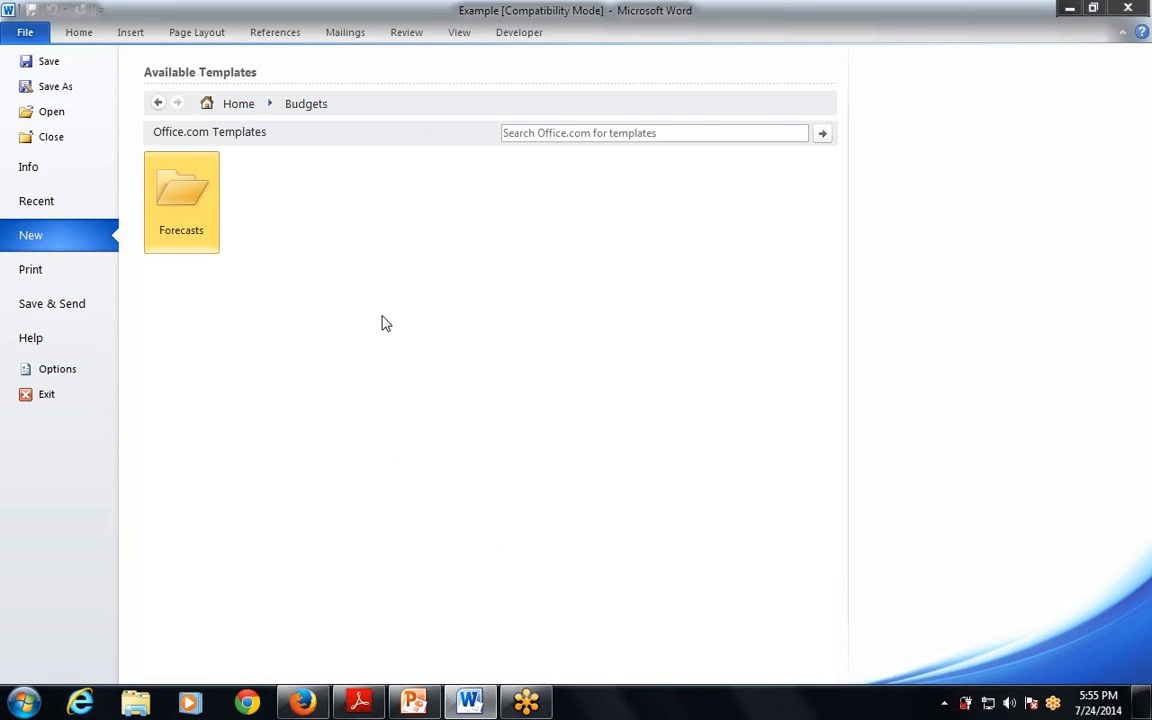
left_click(195, 215)
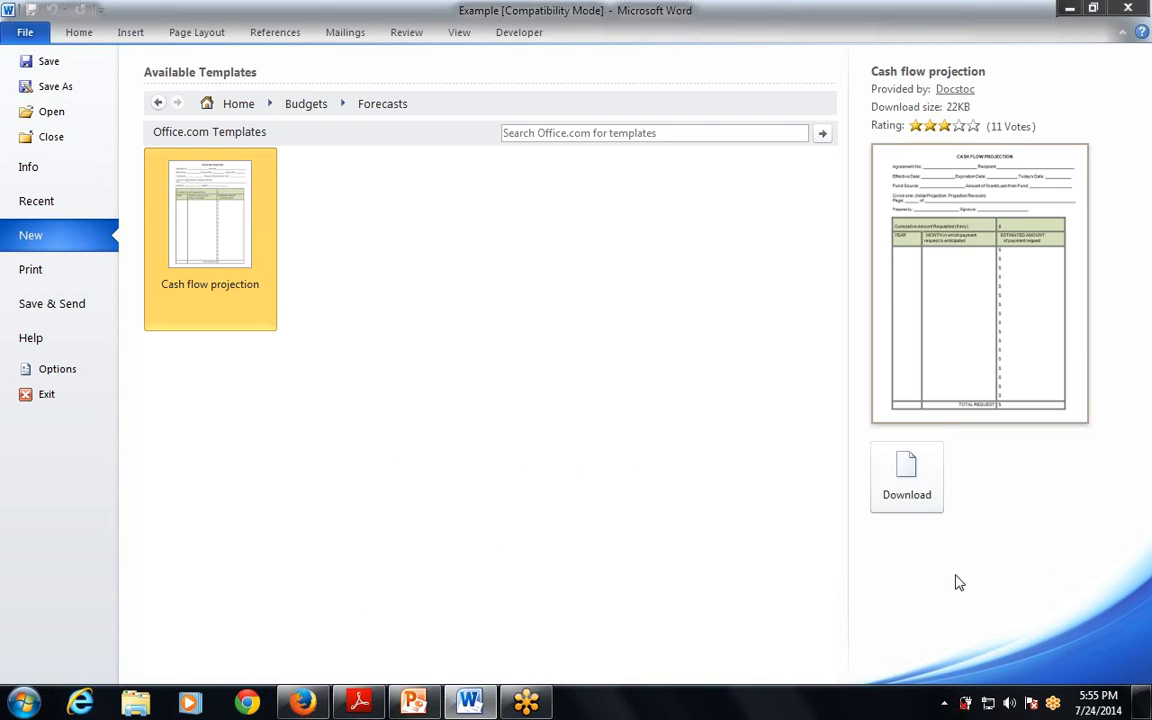
double_click(237, 260)
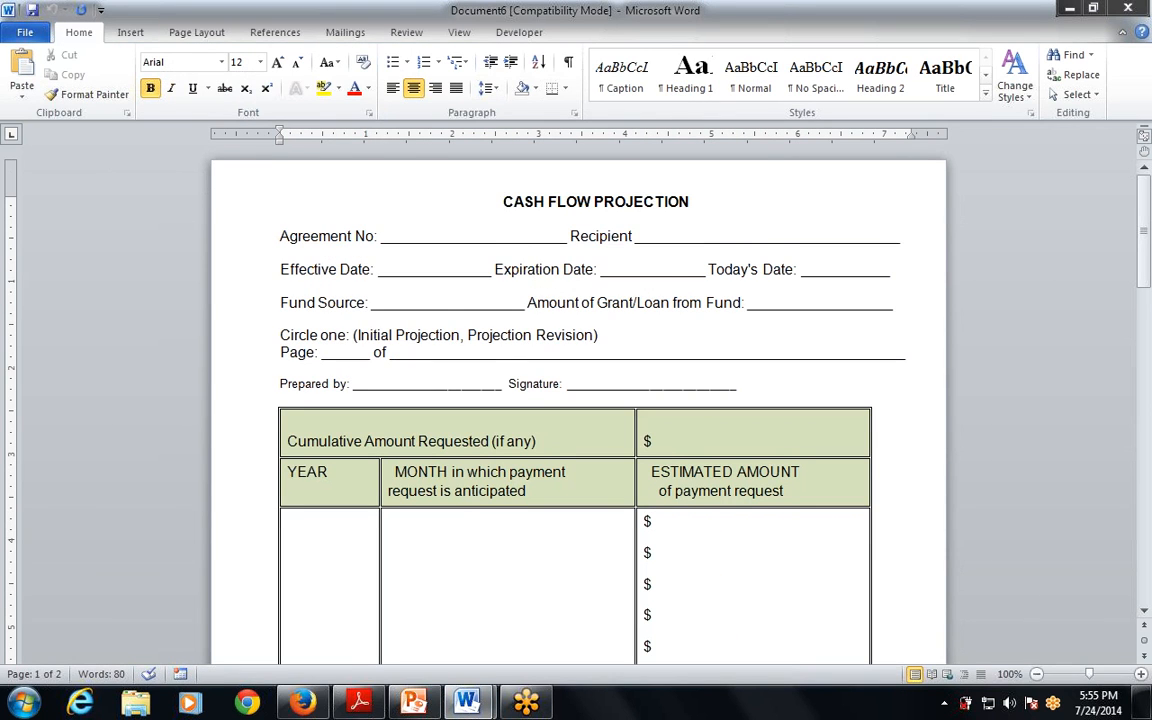
Examine the cash flow projection document's title, blank header fields and payment request table.
scroll(661, 303, "down", 12)
scroll(661, 303, "up", 4)
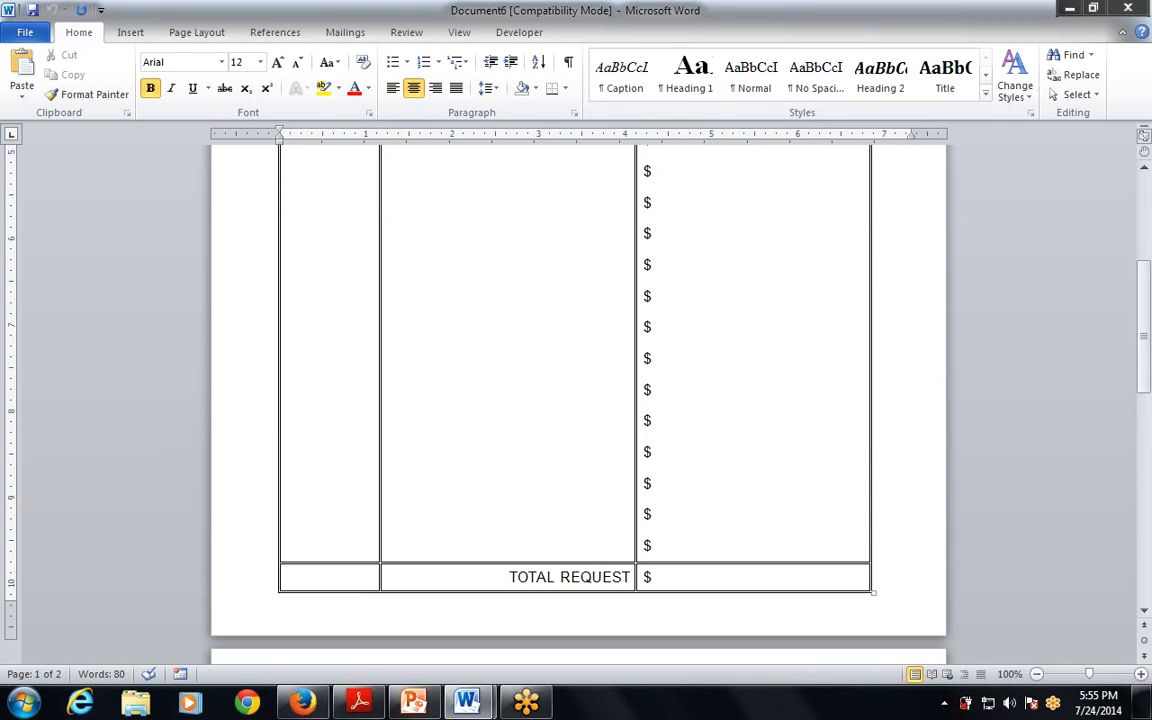
scroll(578, 400, "up", 9)
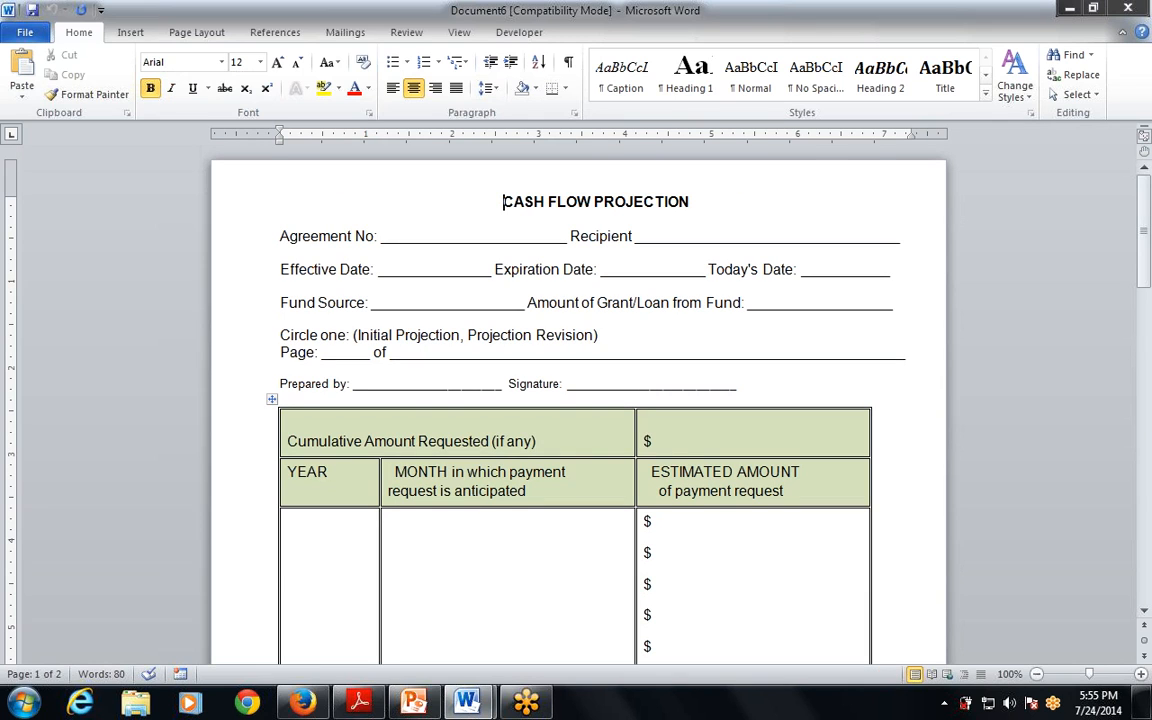
left_click_drag(503, 201, 708, 200)
left_click_drag(280, 236, 570, 236)
left_click(708, 236)
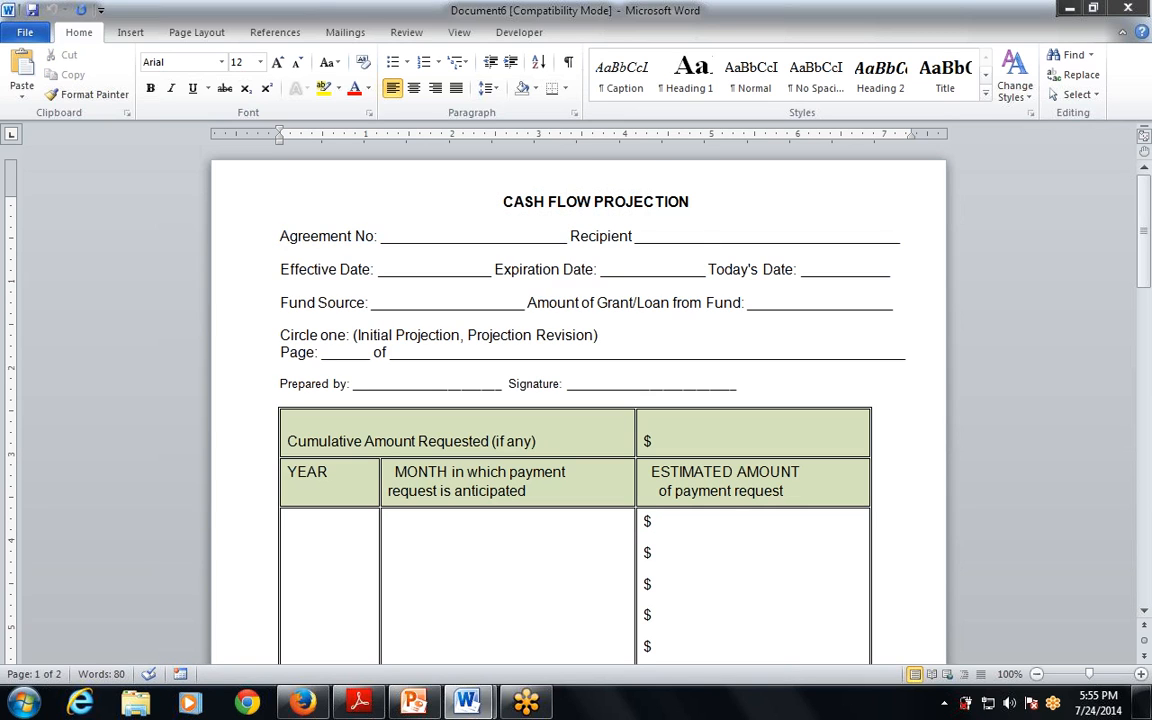
left_click_drag(520, 352, 690, 516)
left_click(288, 423)
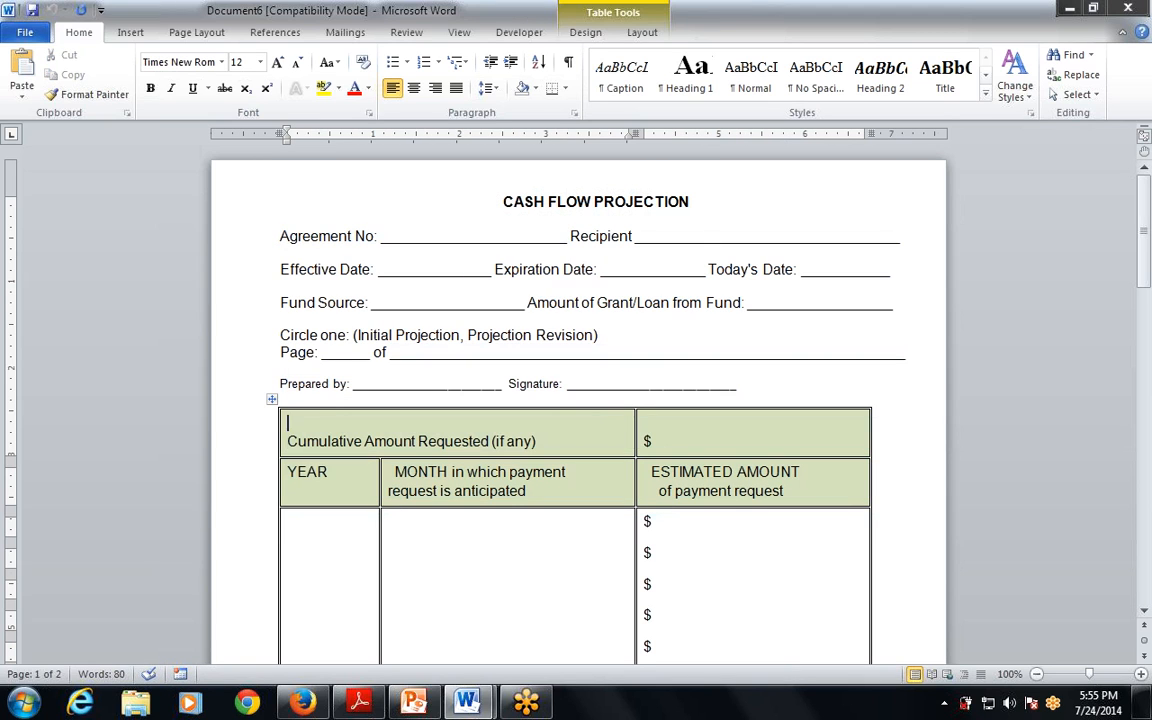
Try filling the Agreement No line with the sample text "fdfdfdfd", and undo the last edit.
left_click(405, 236)
type("fdfdfdfd")
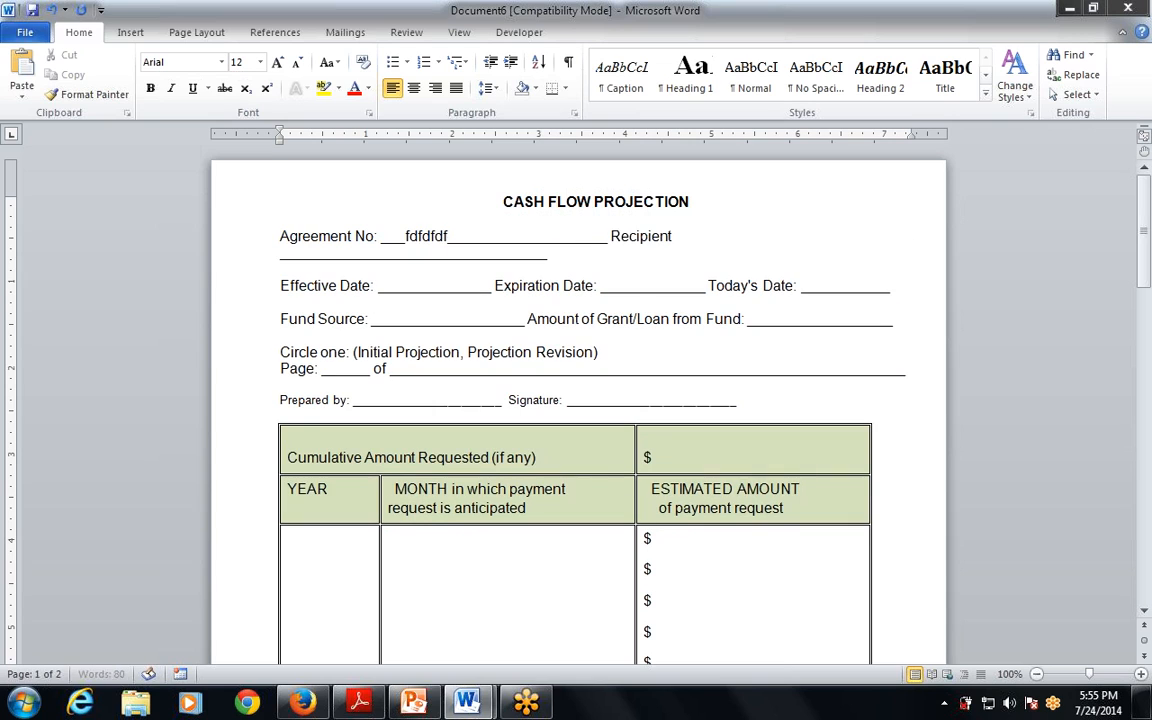
left_click_drag(280, 236, 374, 236)
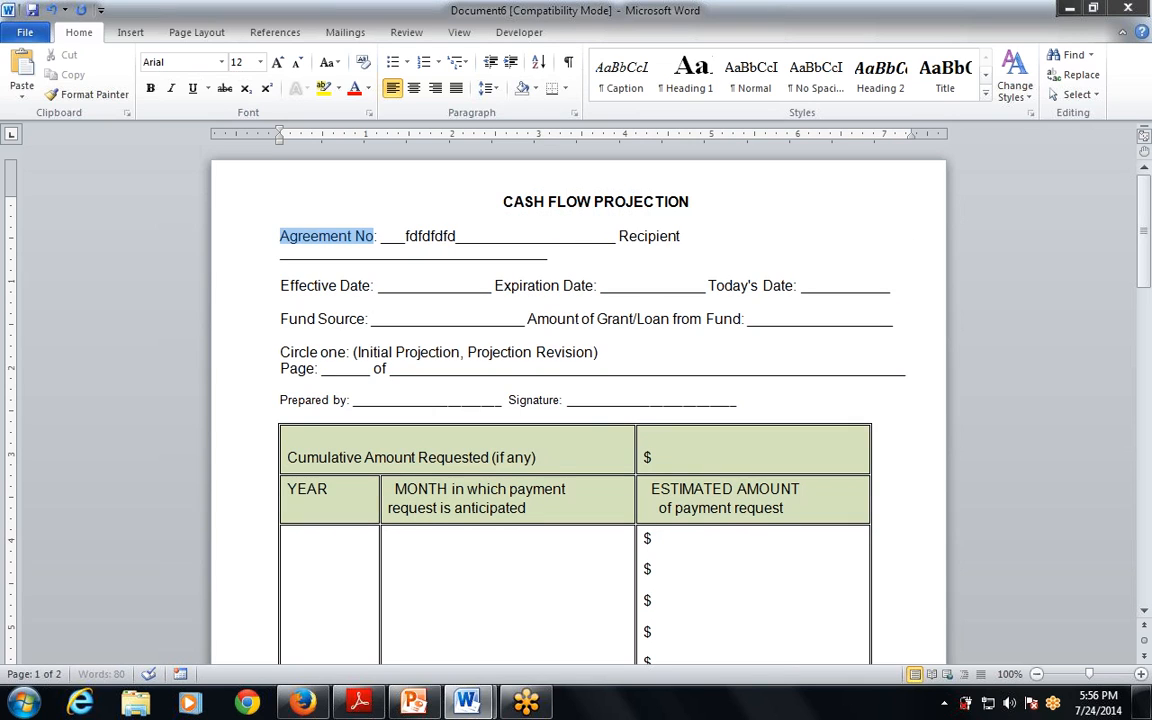
left_click(285, 237)
mouse_move(281, 236)
left_mouse_down()
mouse_move(379, 237)
mouse_move(283, 241)
left_mouse_up()
left_click(311, 237)
key("ctrl+z")
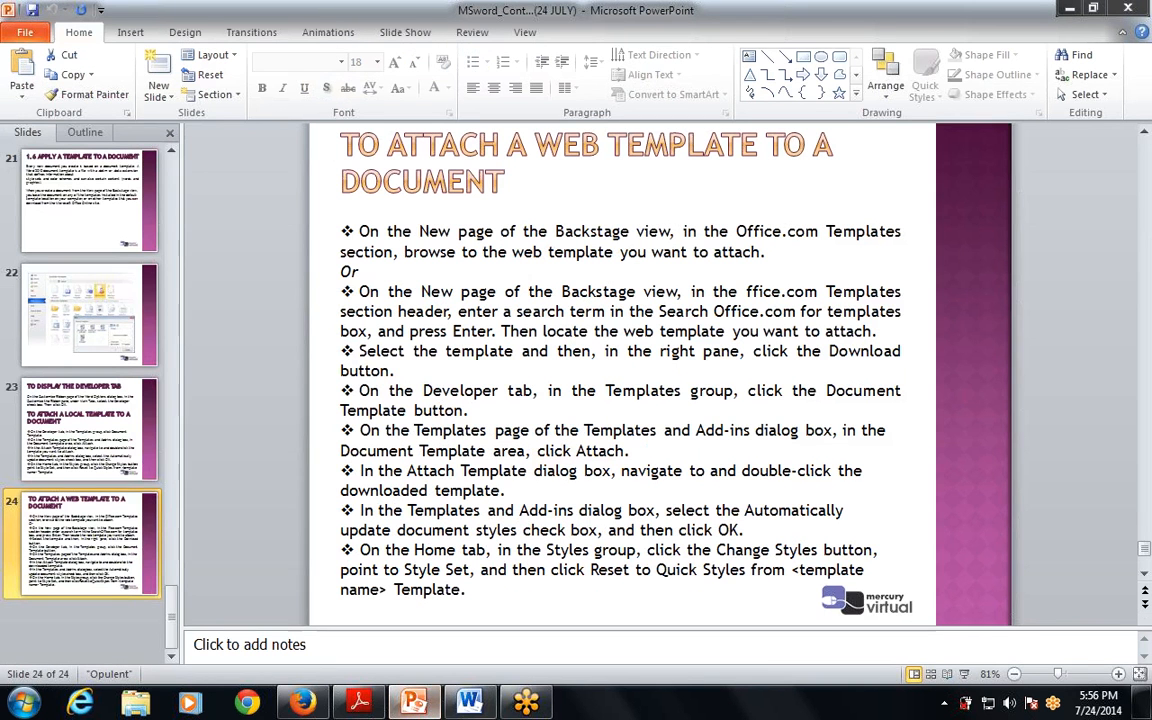
Switch to PowerPoint and highlight the slide's instructions on searching Office.com for a web template.
left_click_drag(359, 292, 509, 300)
left_click(533, 312)
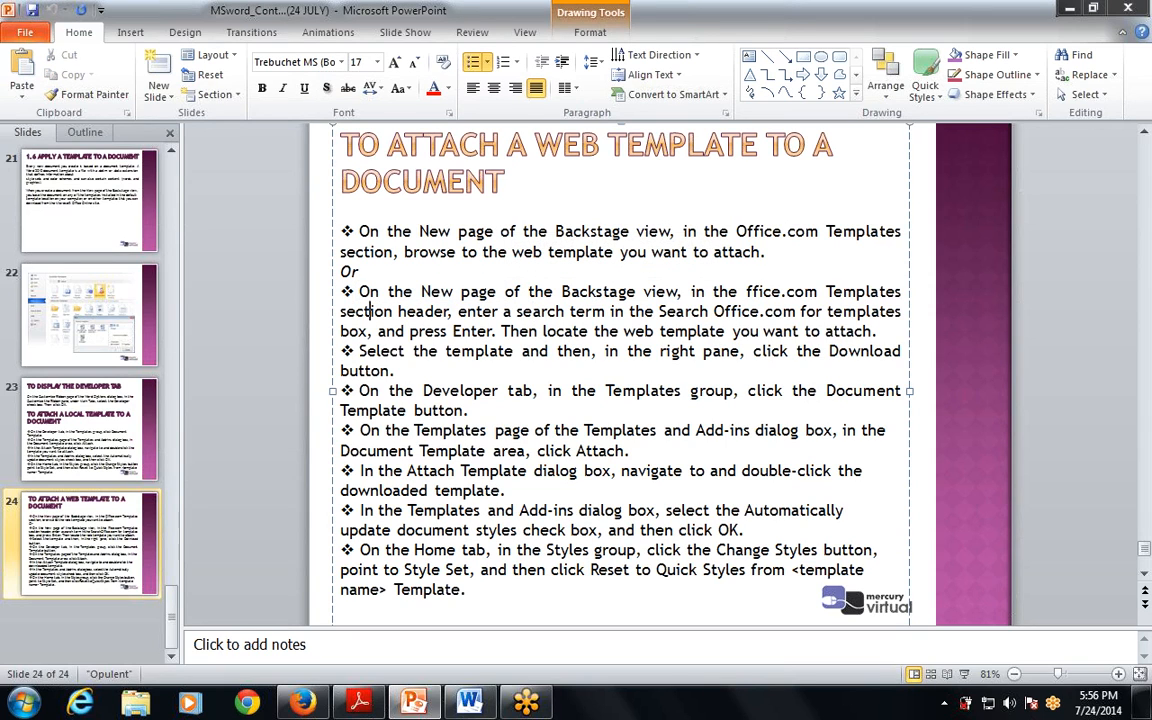
left_click_drag(340, 311, 727, 322)
left_click_drag(378, 331, 501, 331)
Switch to Word, search the Office.com templates for "games", and create a document from the Football pool scorecard template.
left_click(458, 704)
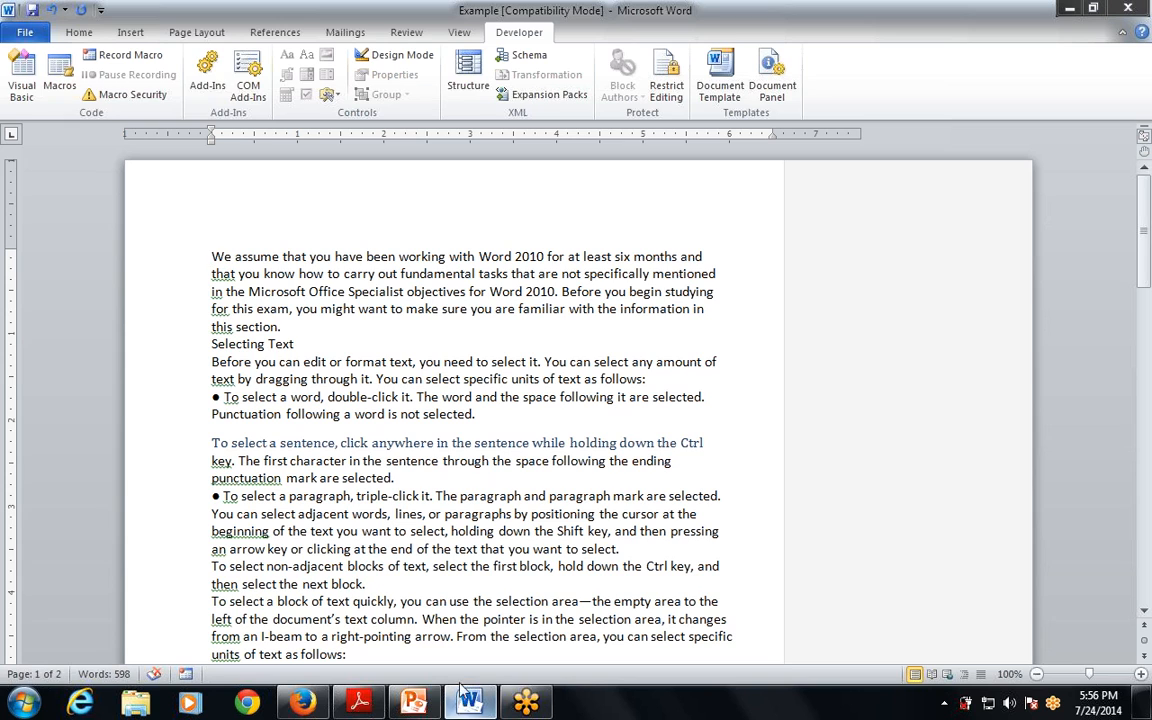
left_click(26, 34)
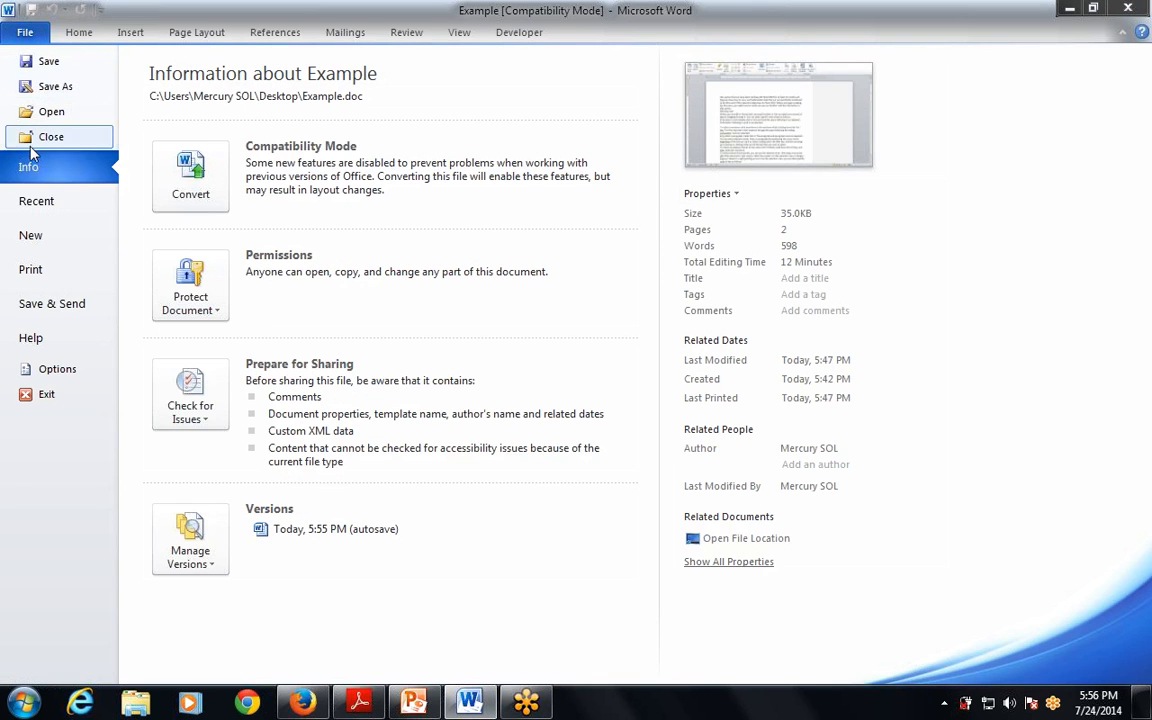
left_click(41, 247)
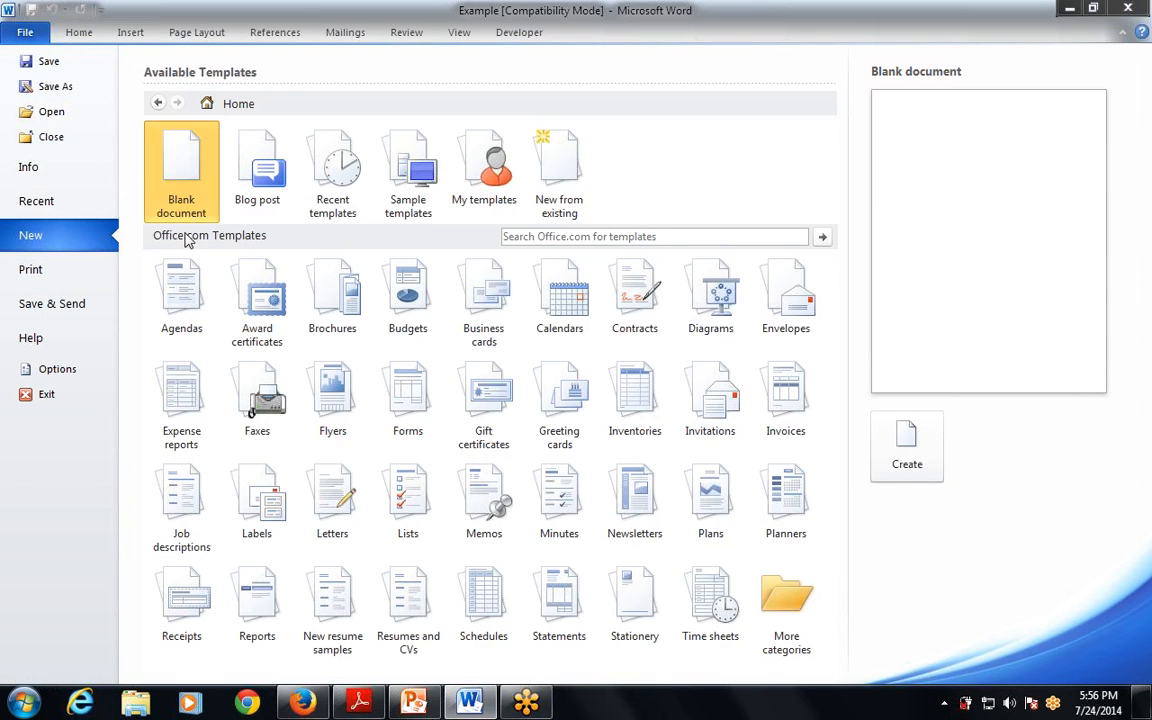
left_click(660, 237)
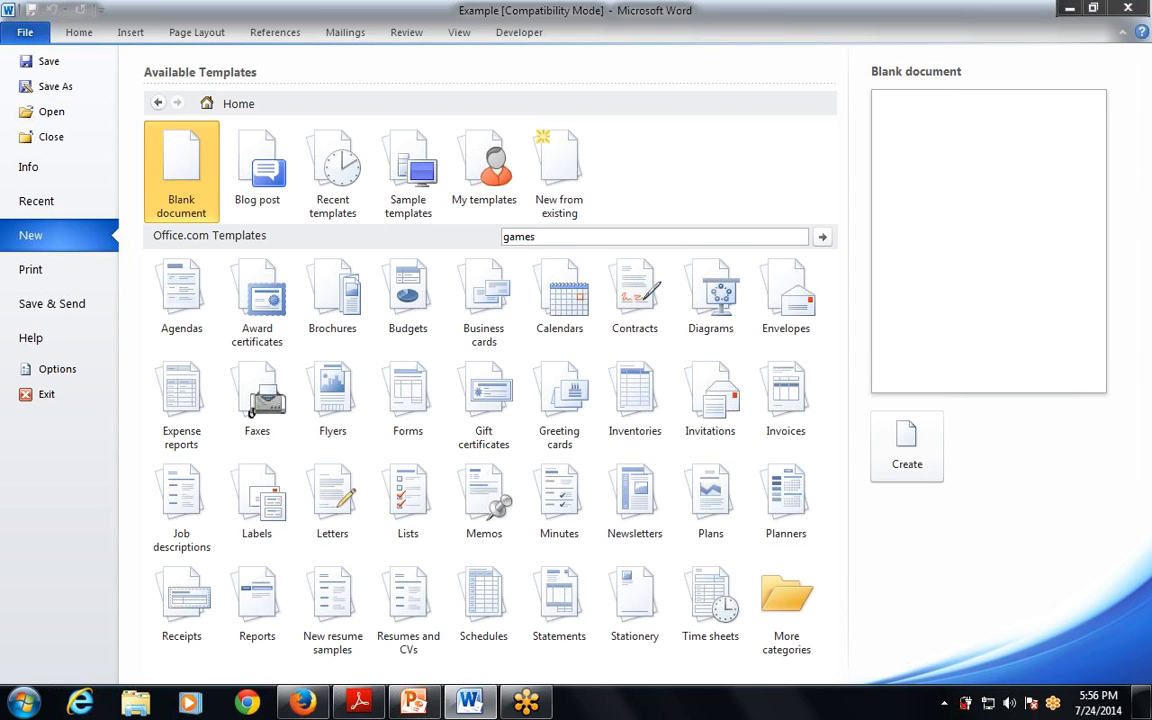
key("Return")
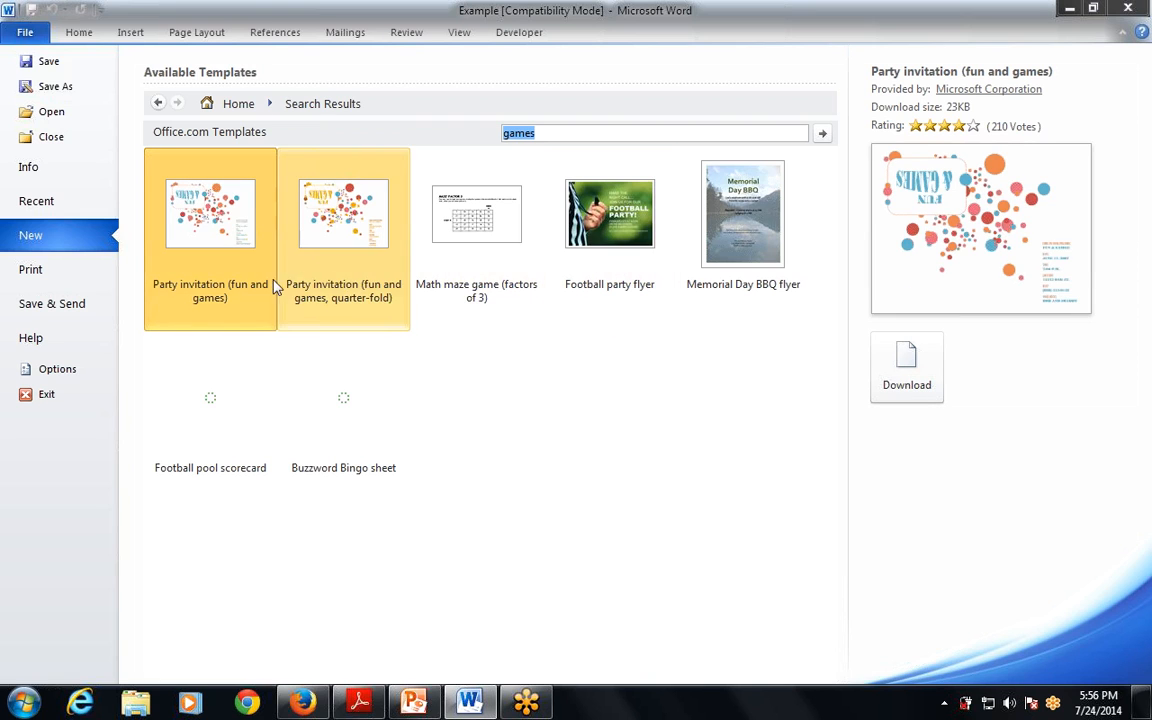
left_click(203, 427)
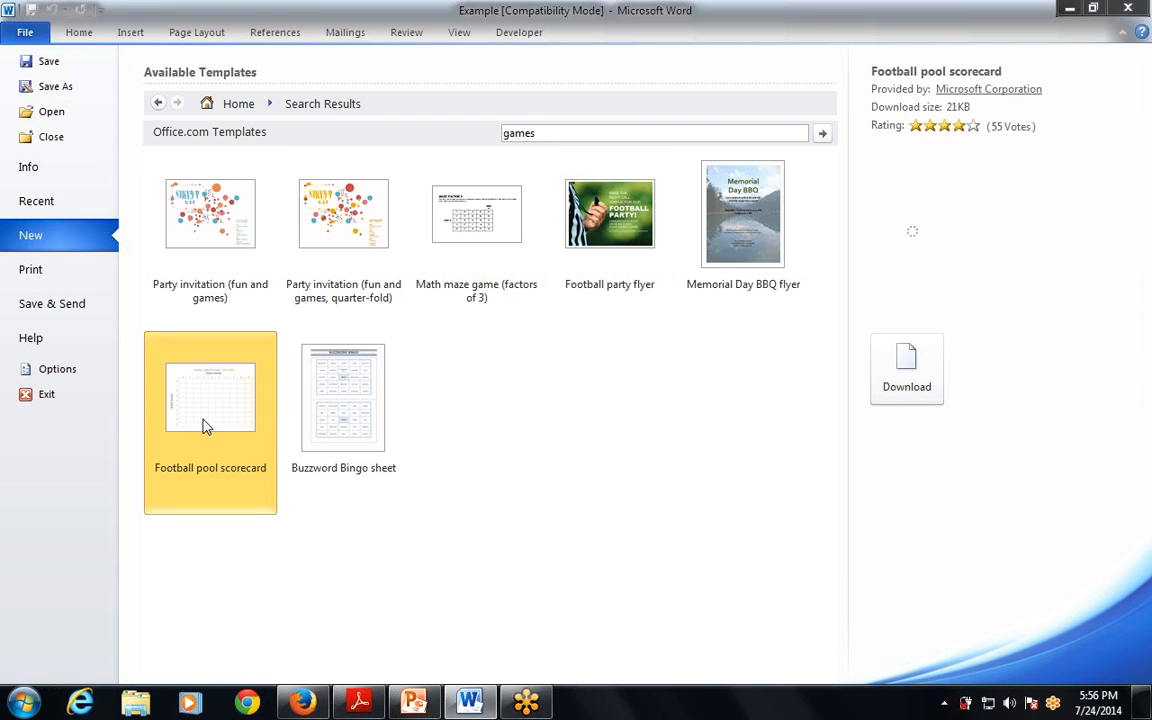
double_click(192, 390)
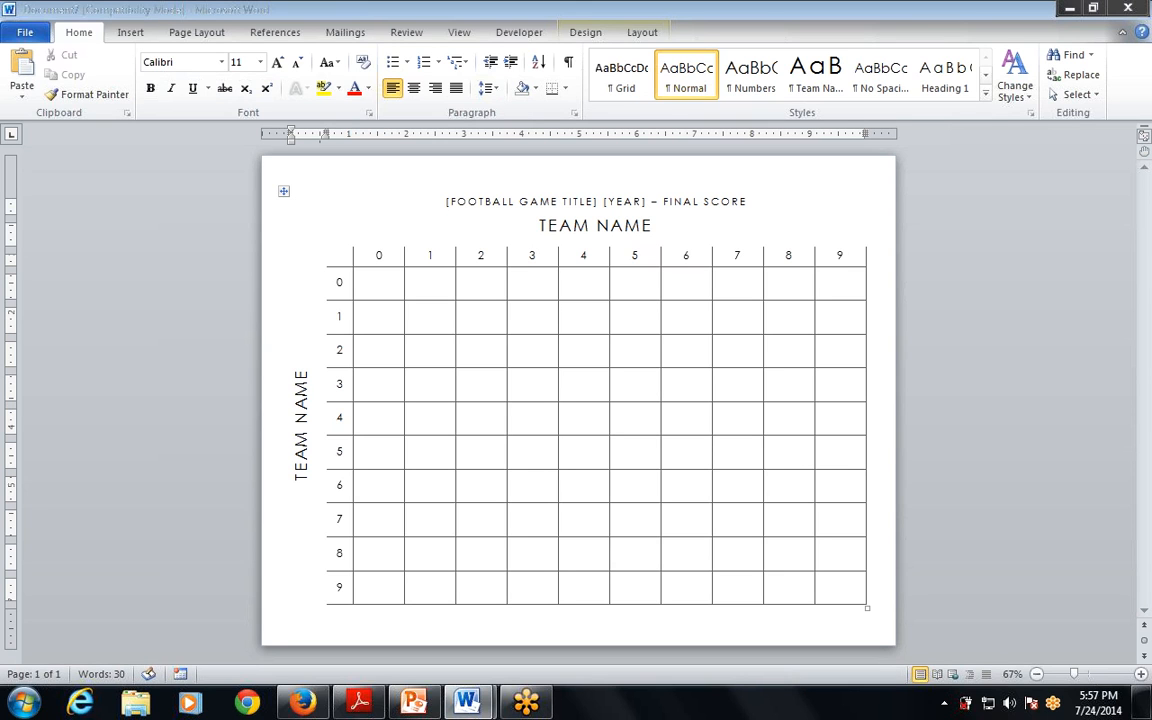
Close the scorecard document, switch to PowerPoint and highlight the slide's instruction on opening Document Template.
left_click(1128, 8)
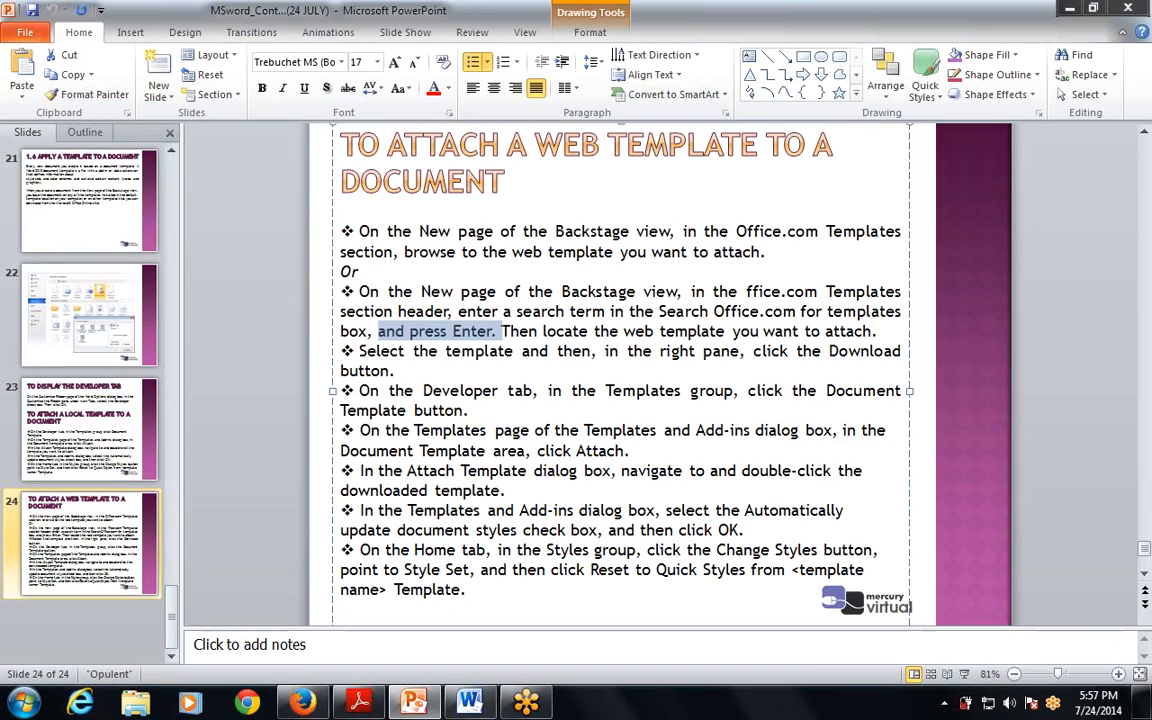
left_click_drag(358, 391, 686, 391)
left_click(612, 430)
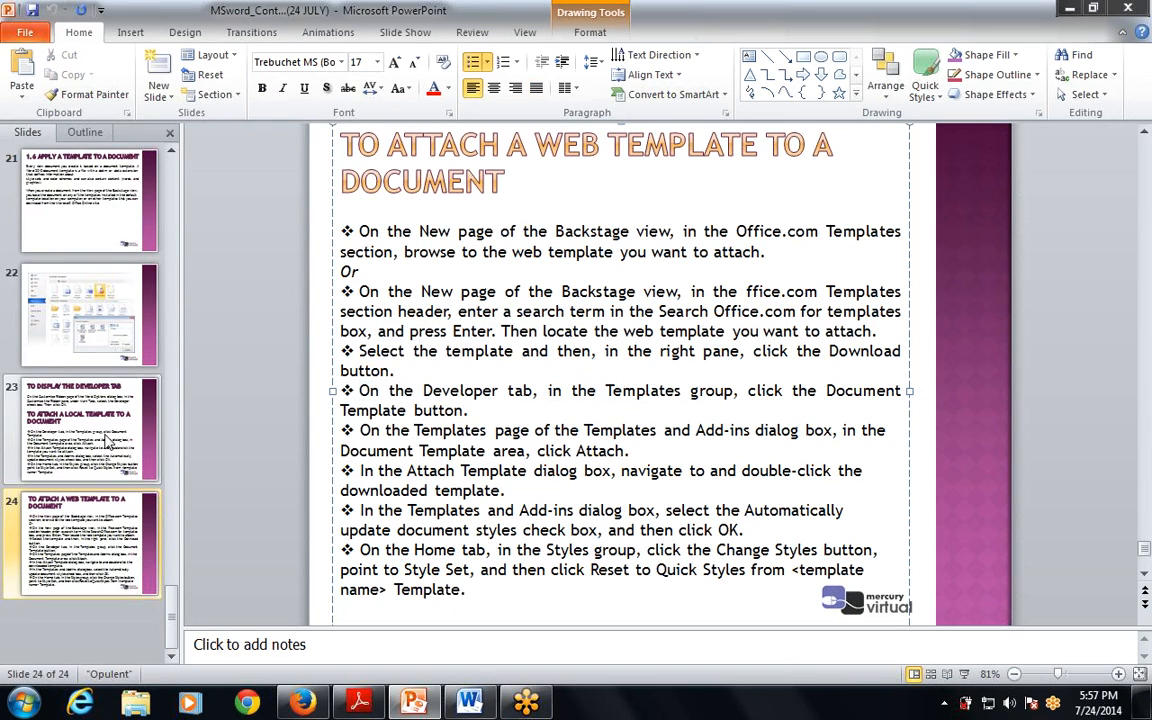
Return to the first slide of the presentation and run the slide show from the beginning.
left_click(172, 622)
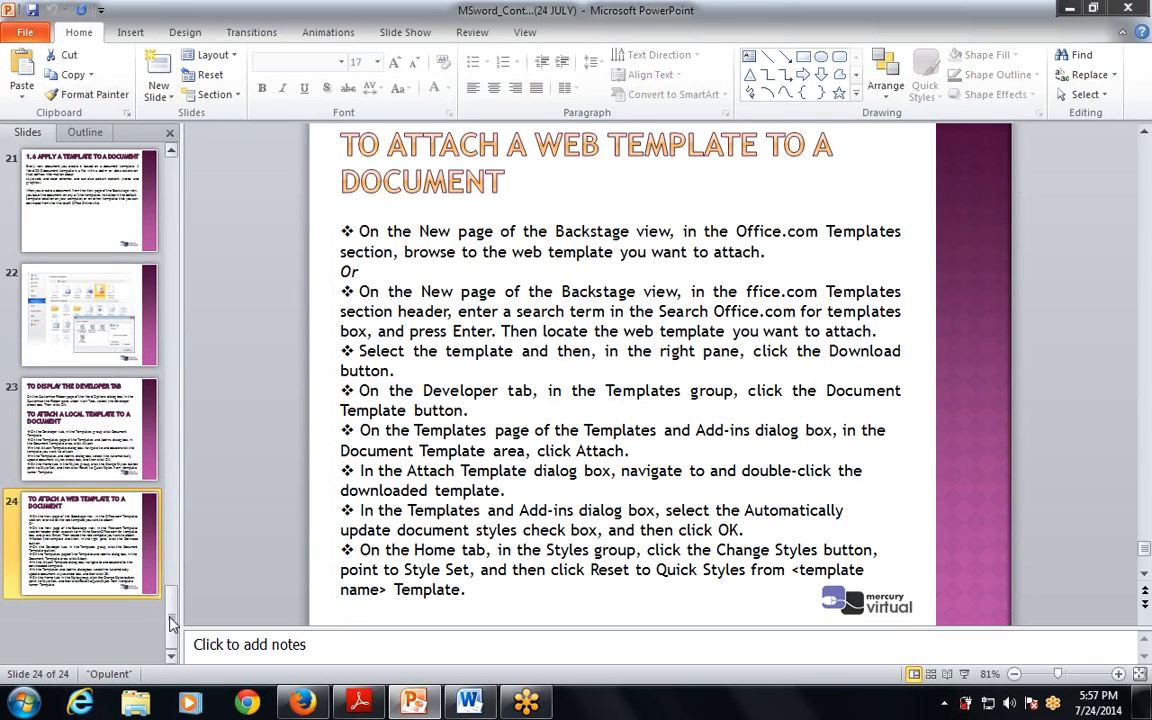
left_click_drag(170, 622, 160, 190)
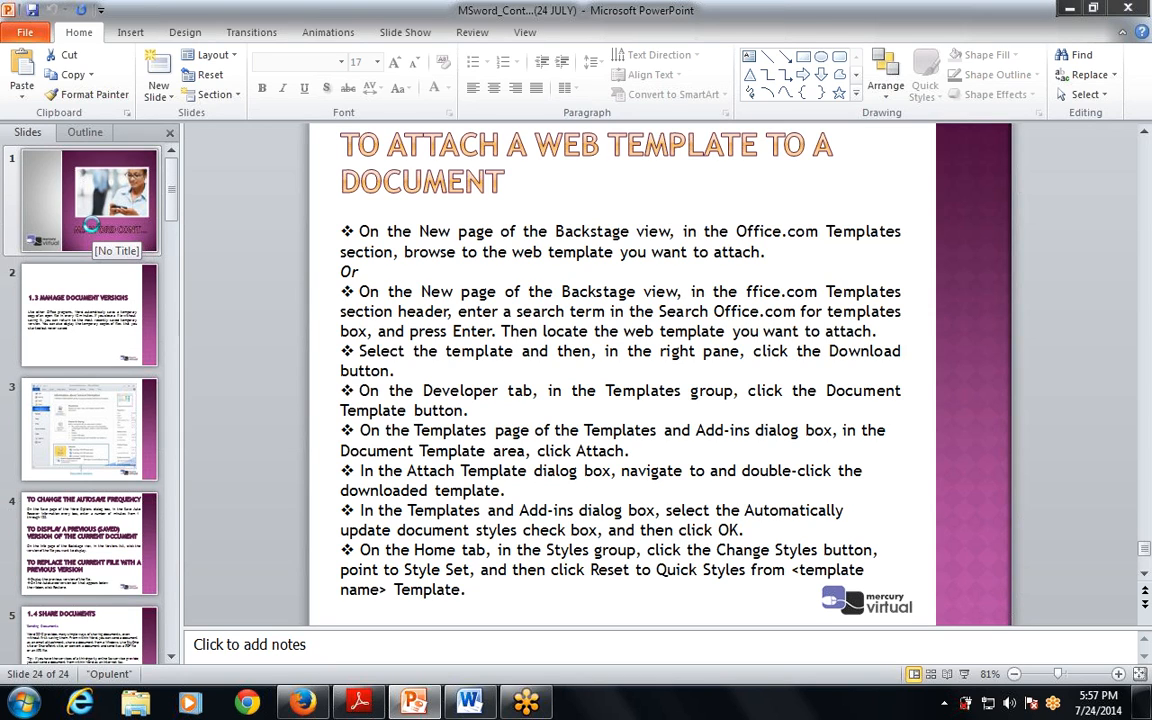
key("F5")
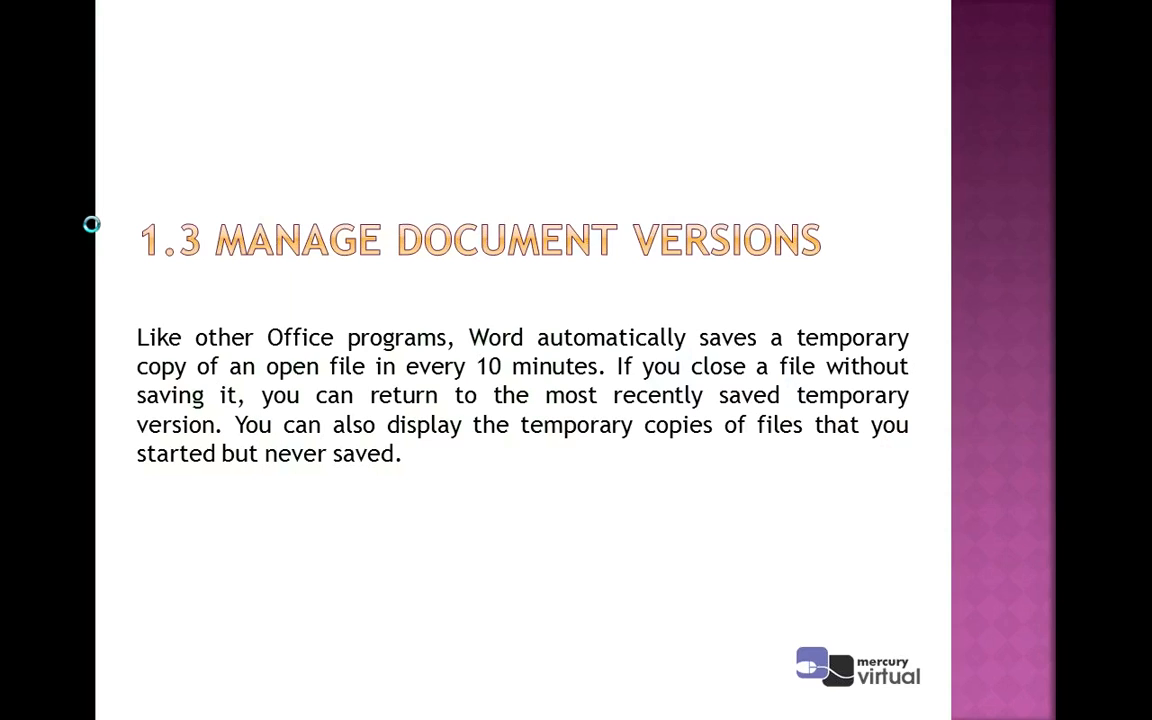
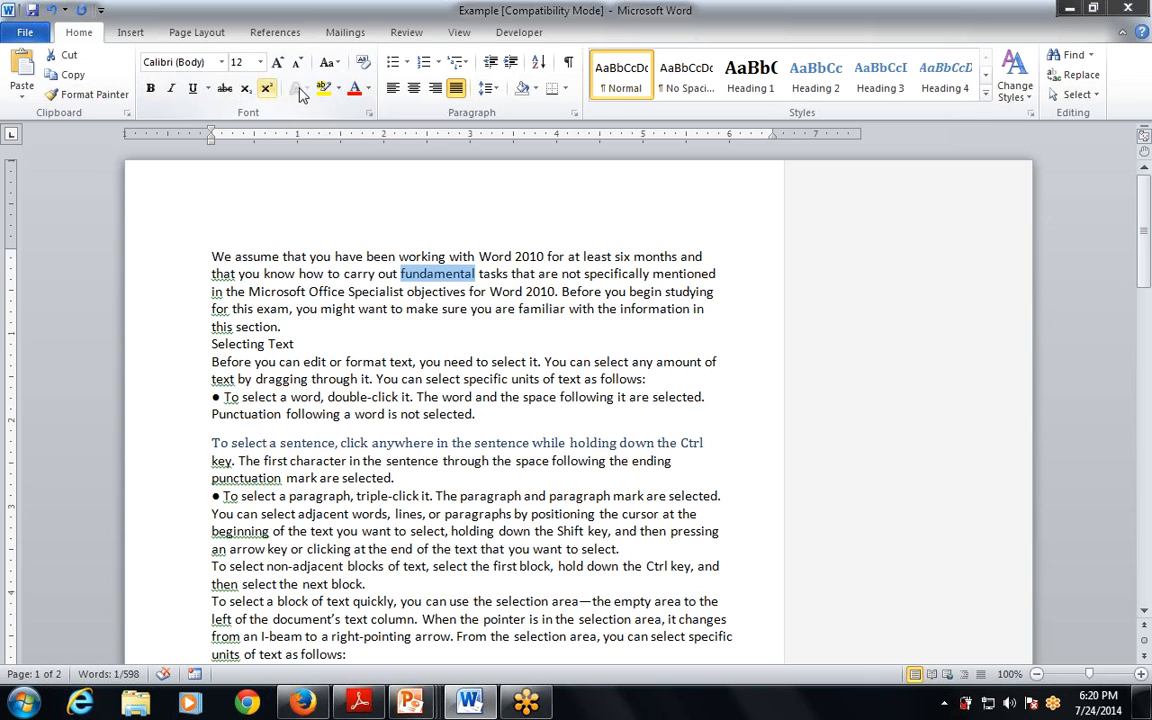
Switch to the Word Example document and format the word "fundamental" in Bauhaus 93 at 48 pt.
left_click(222, 62)
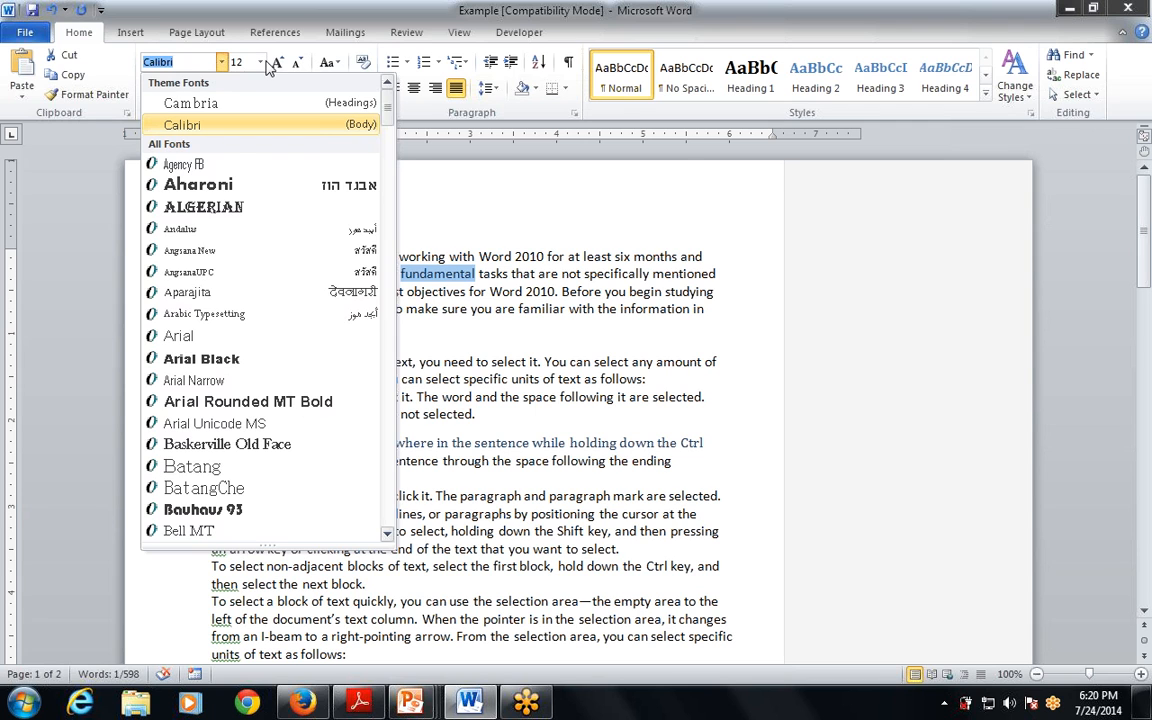
left_click(259, 62)
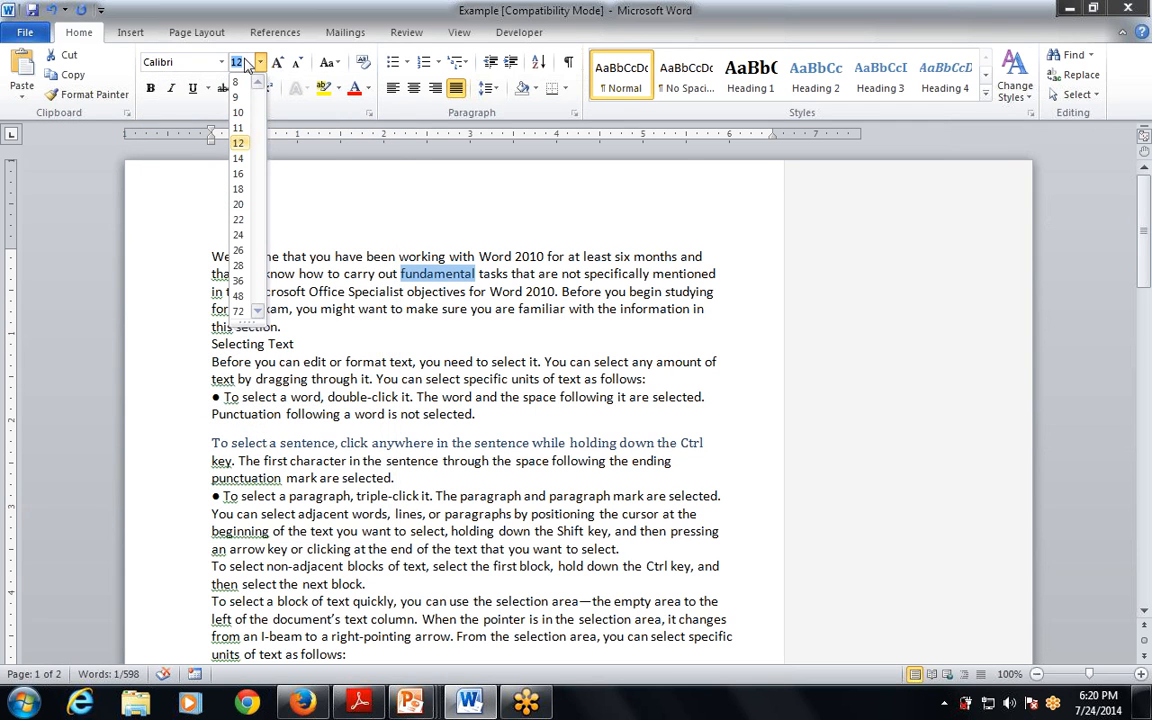
left_click(223, 64)
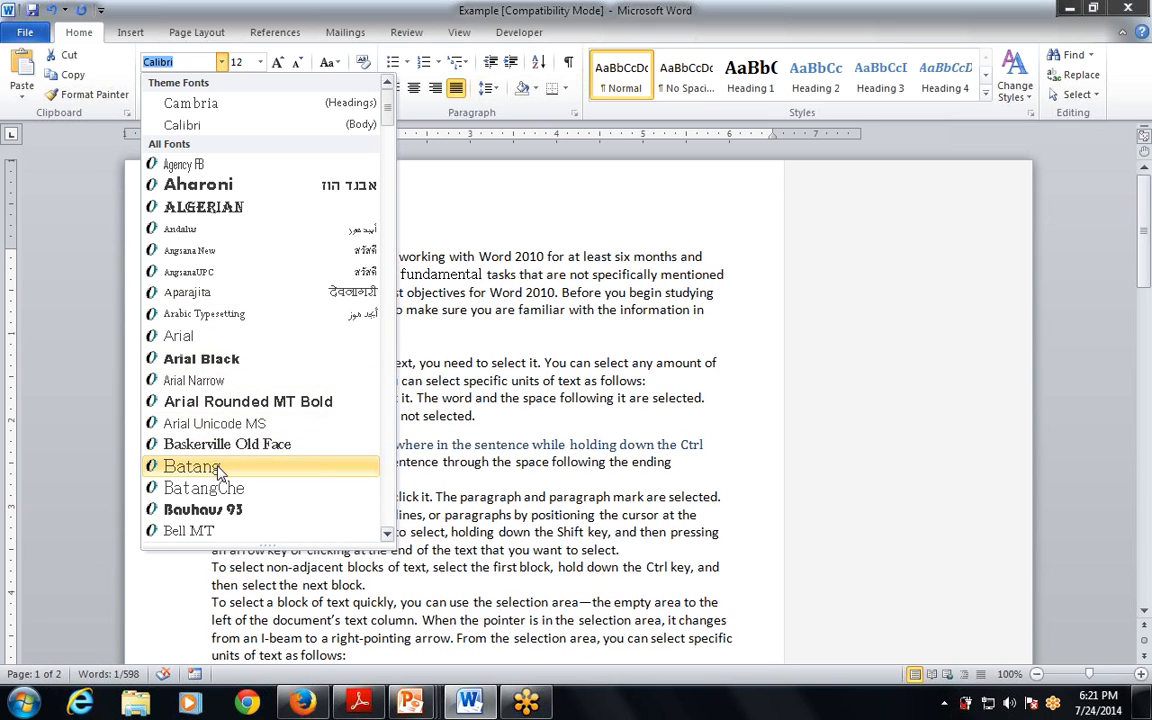
left_click(183, 515)
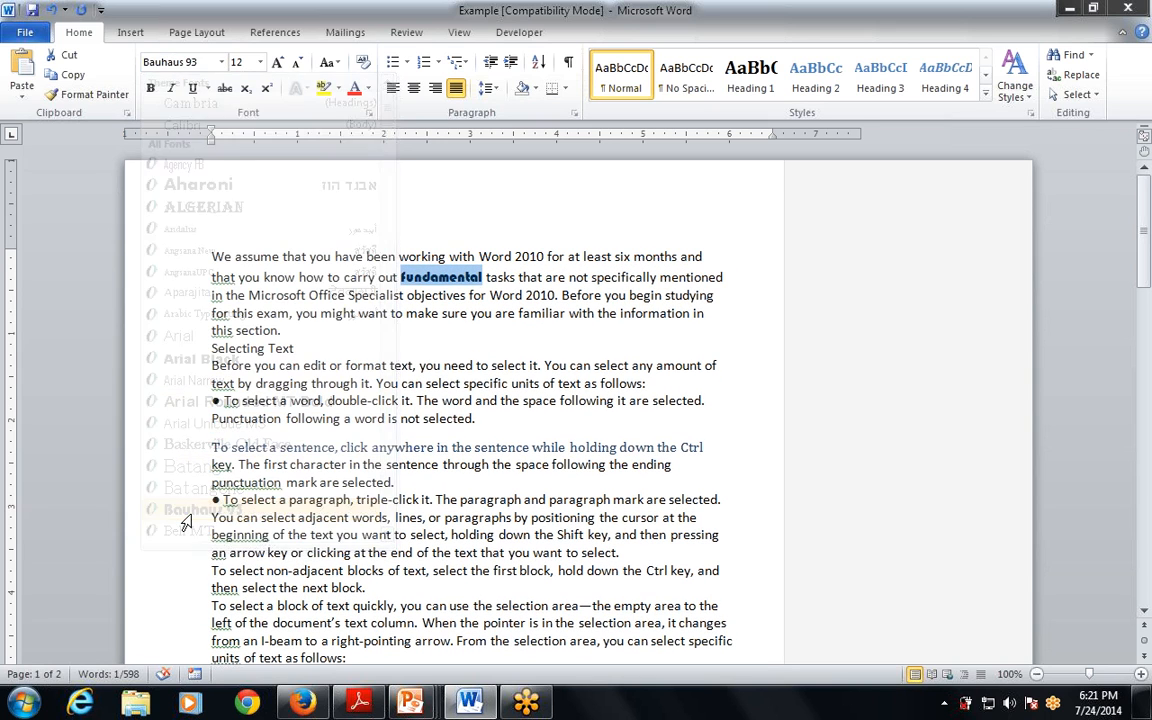
left_click(259, 62)
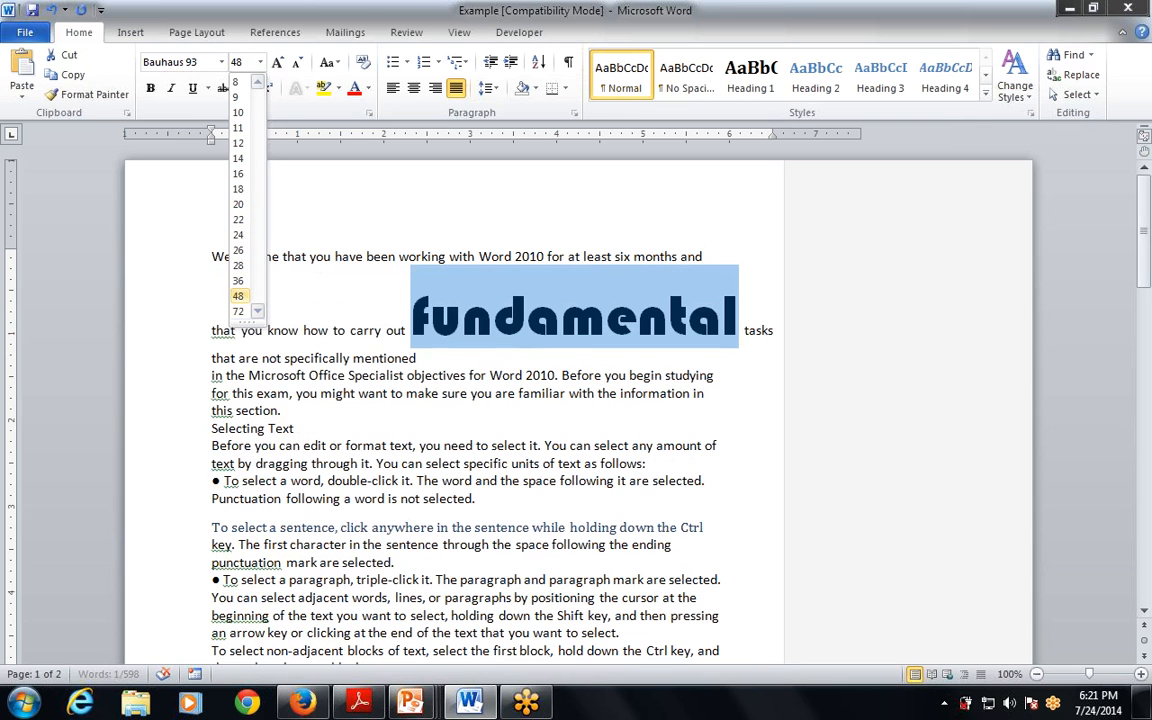
left_click(238, 296)
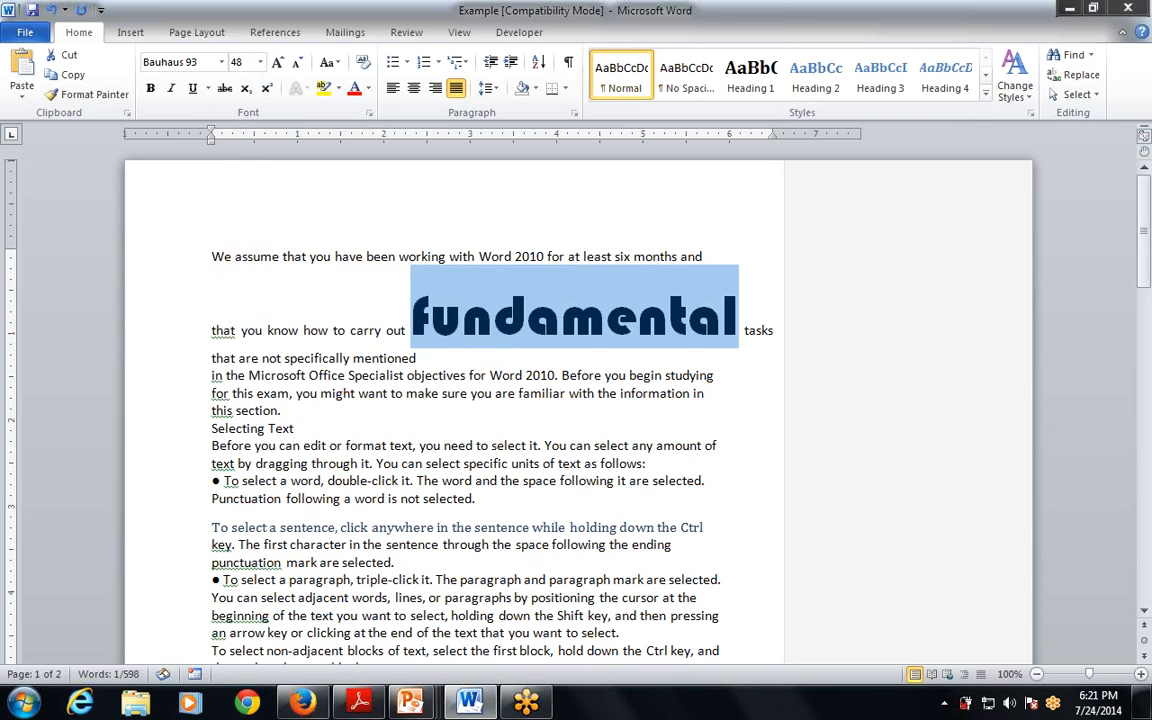
Try red on the word "fundamental" and set its font color to purple.
left_click(353, 89)
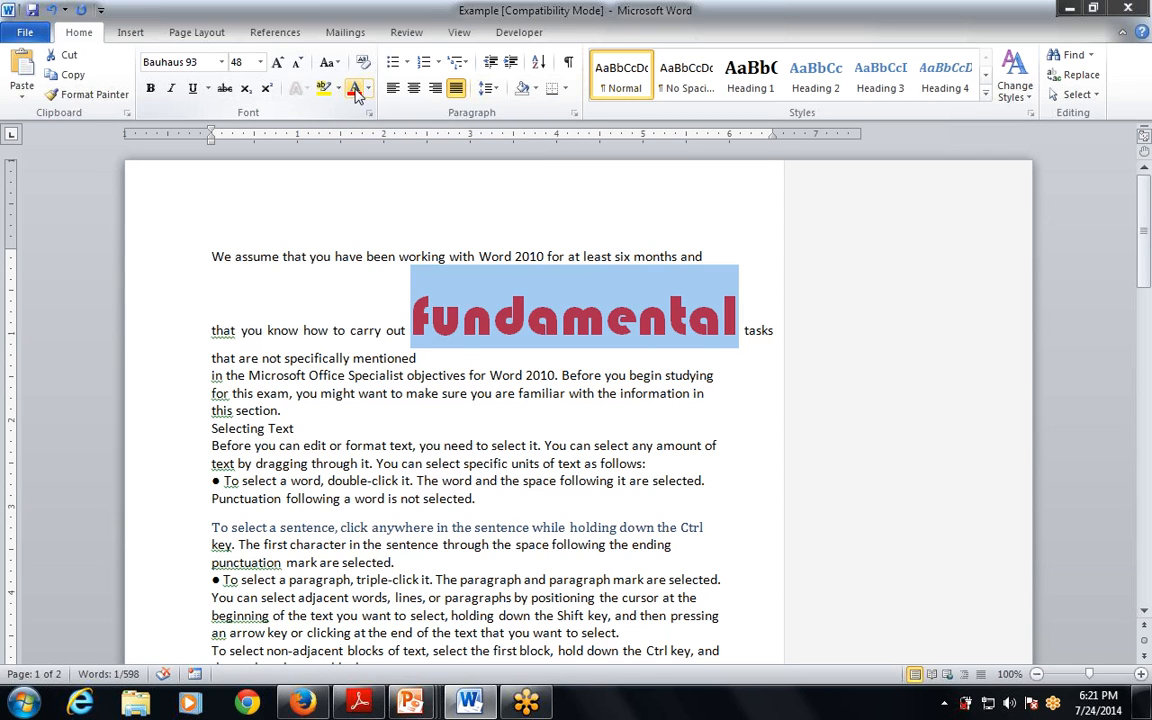
left_click(368, 89)
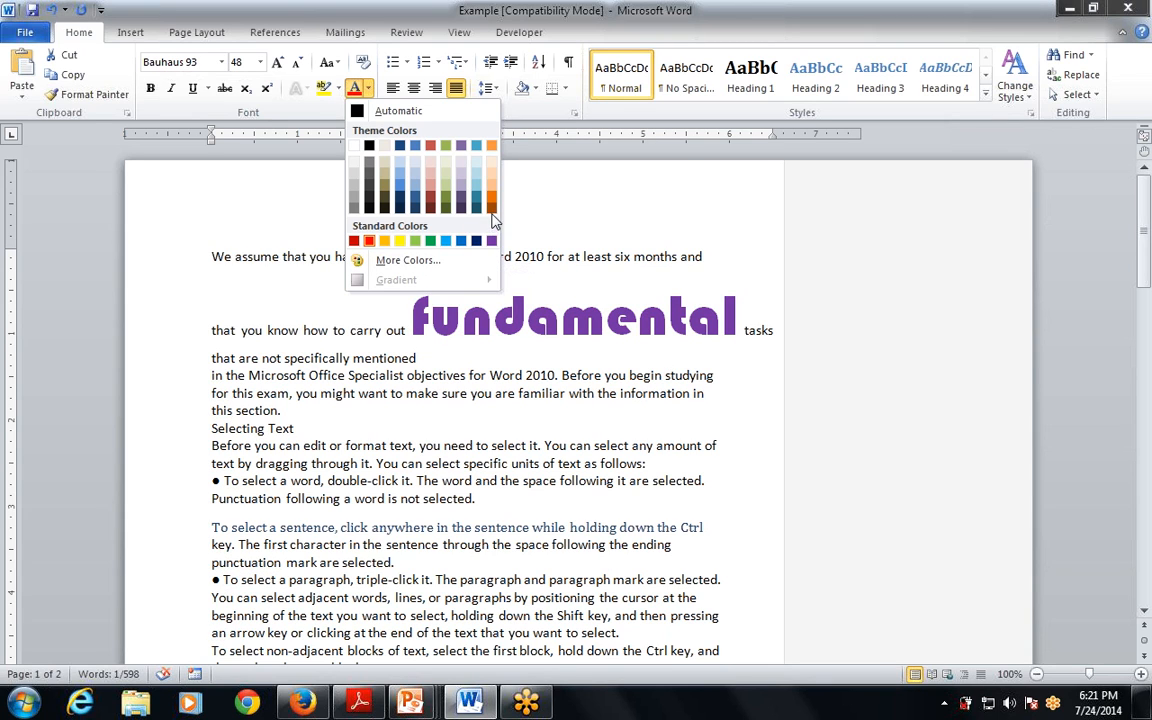
key("Escape")
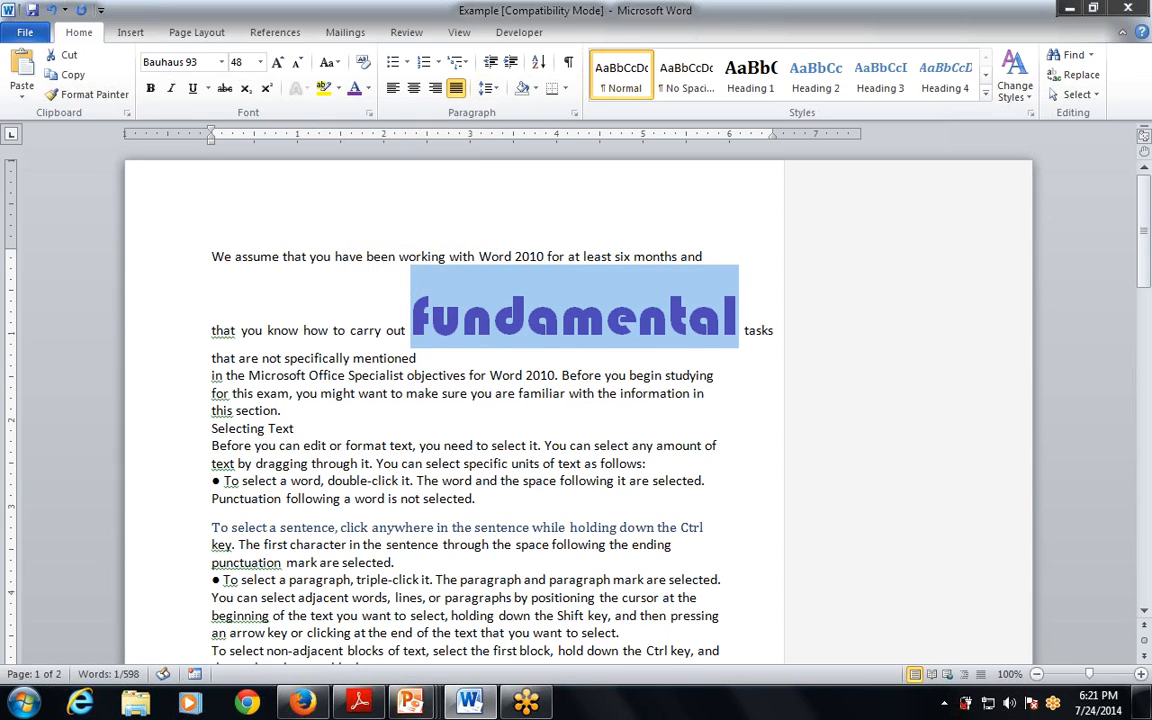
left_click(607, 315)
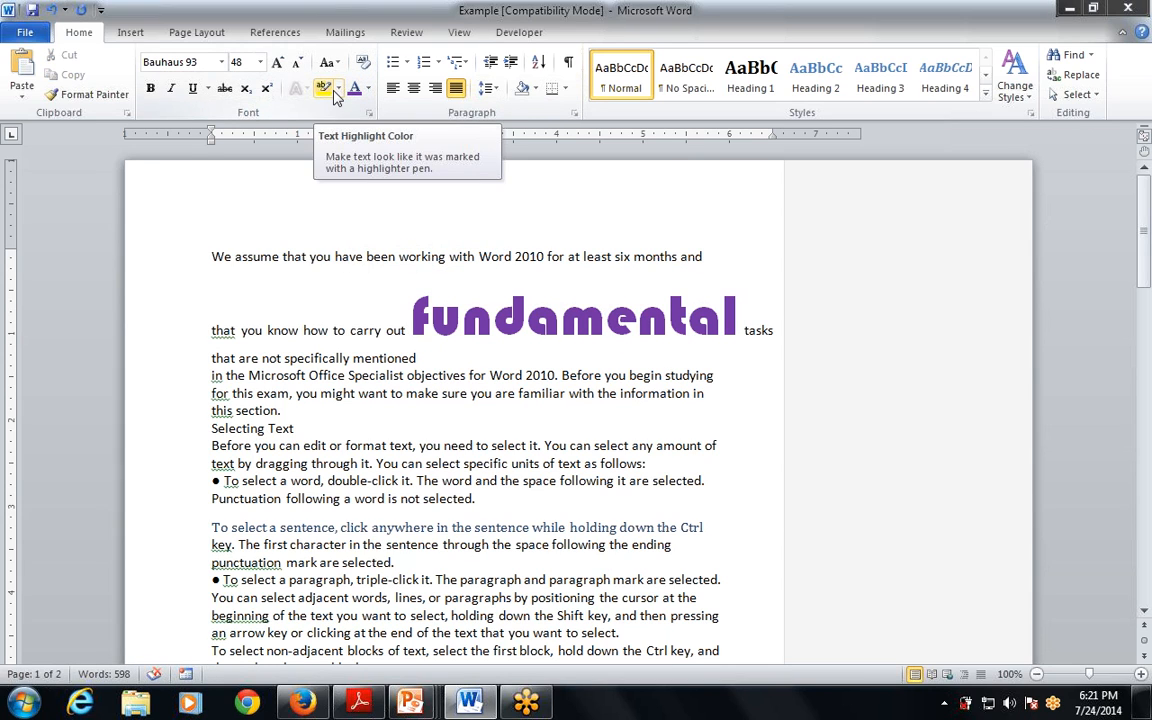
Highlight the word "fundamental" in yellow and clear the selection.
left_click_drag(408, 318, 739, 318)
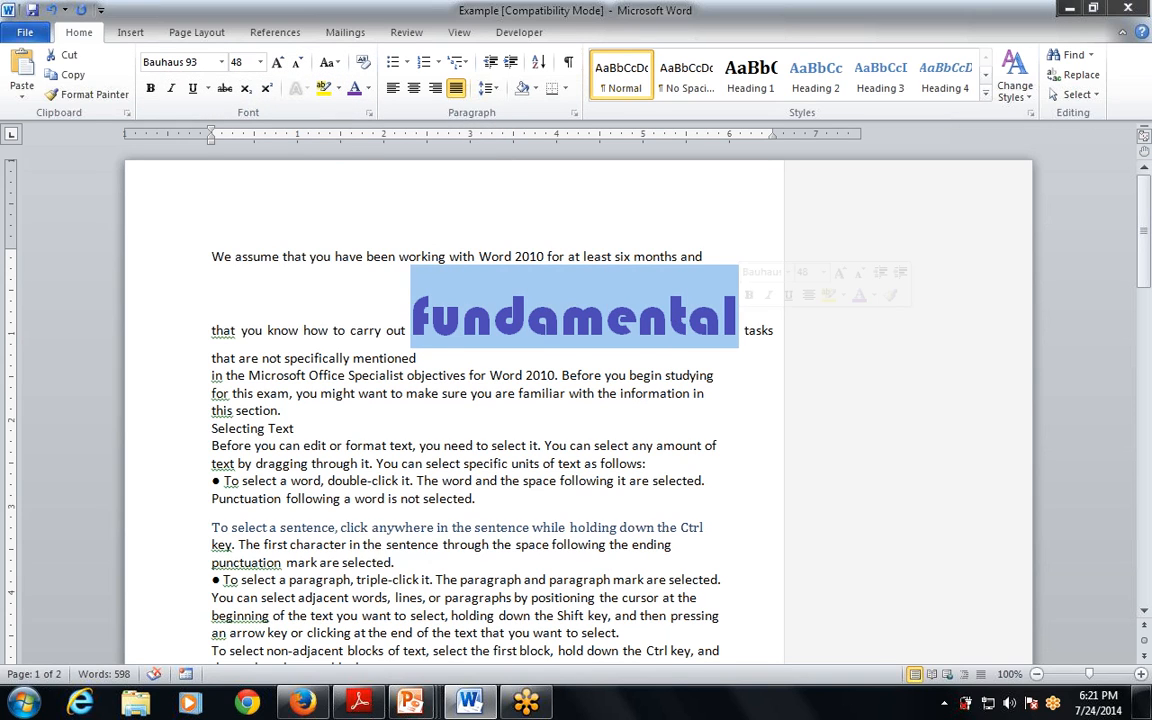
left_click(338, 88)
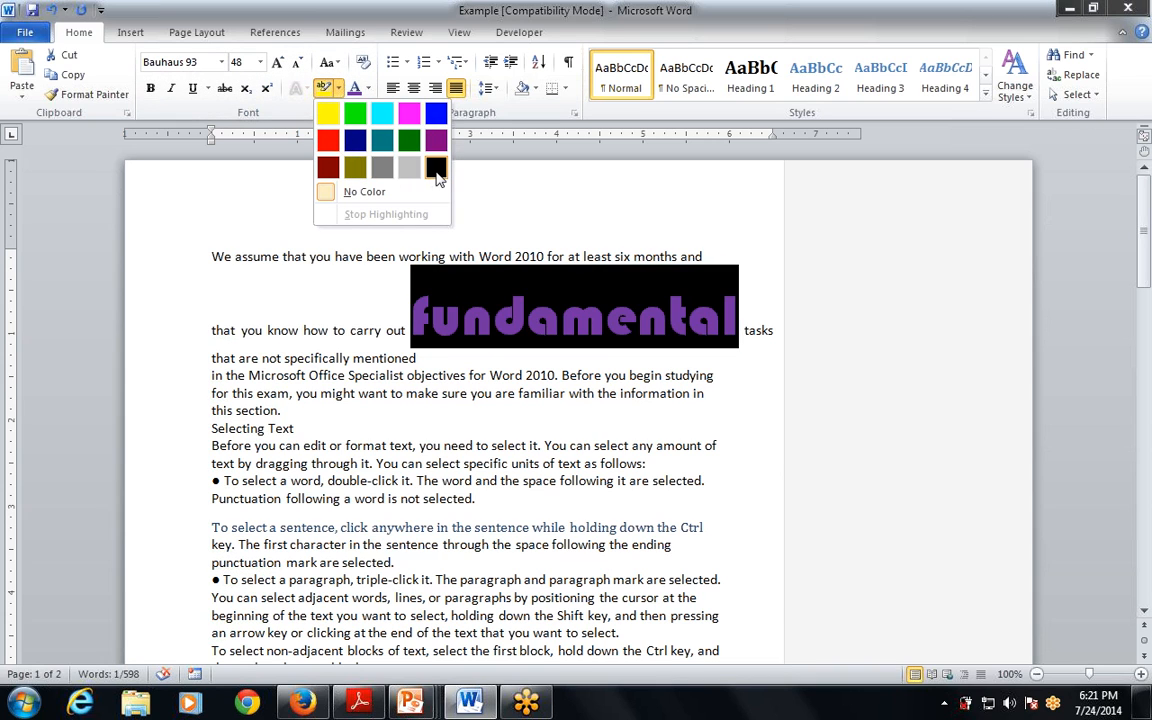
left_click(330, 112)
left_click(527, 320)
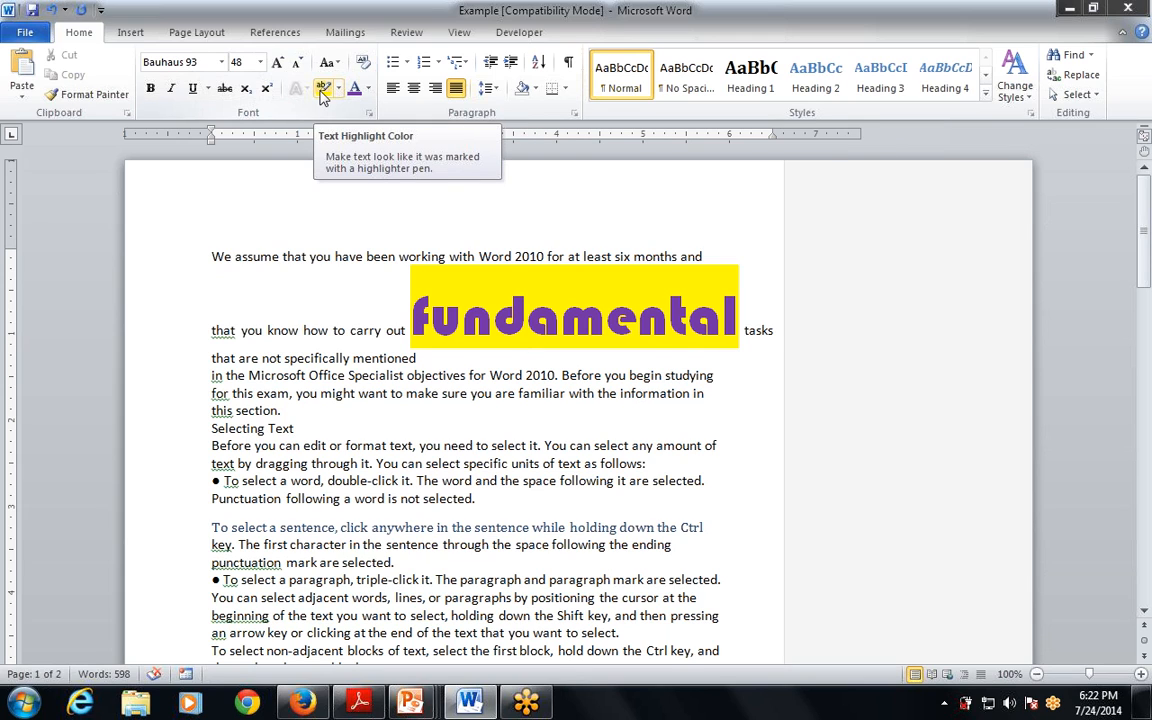
key("Left")
key("Left")
key("Left")
key("Left")
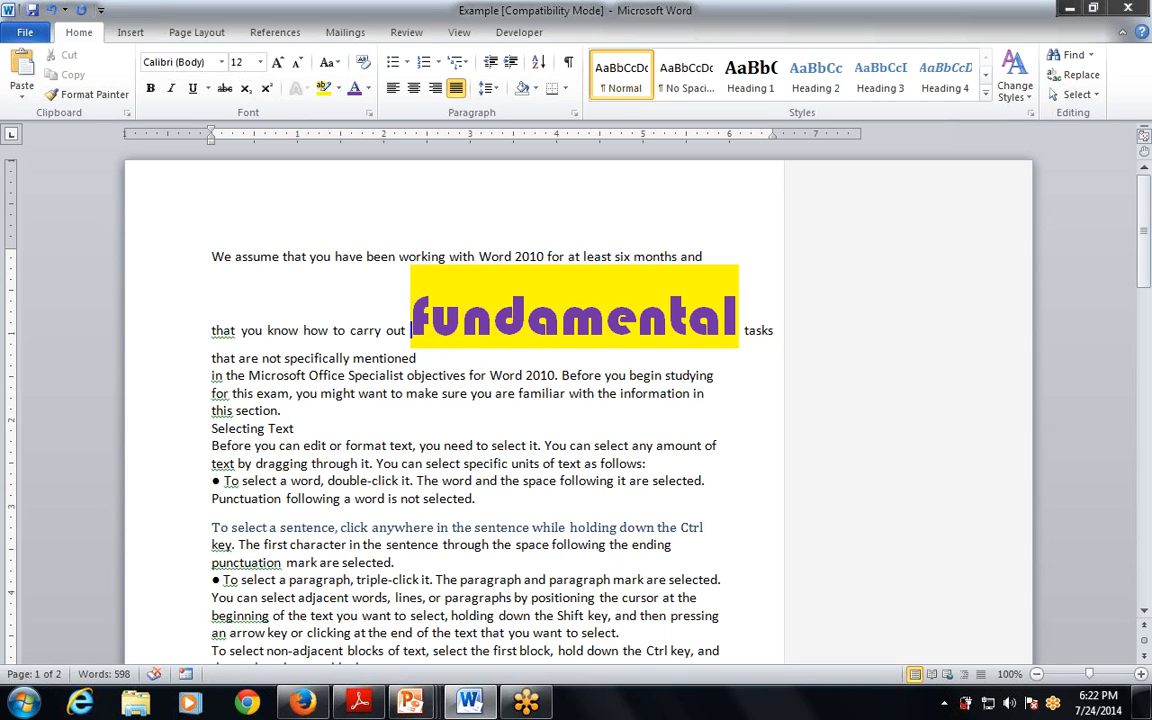
Select the word "Specialist" in the first paragraph.
left_click_drag(346, 376, 407, 378)
left_click(388, 377)
key("shift+Right")
key("shift+Right")
key("shift+Right")
key("shift+Right")
key("shift+Right")
key("shift+Right")
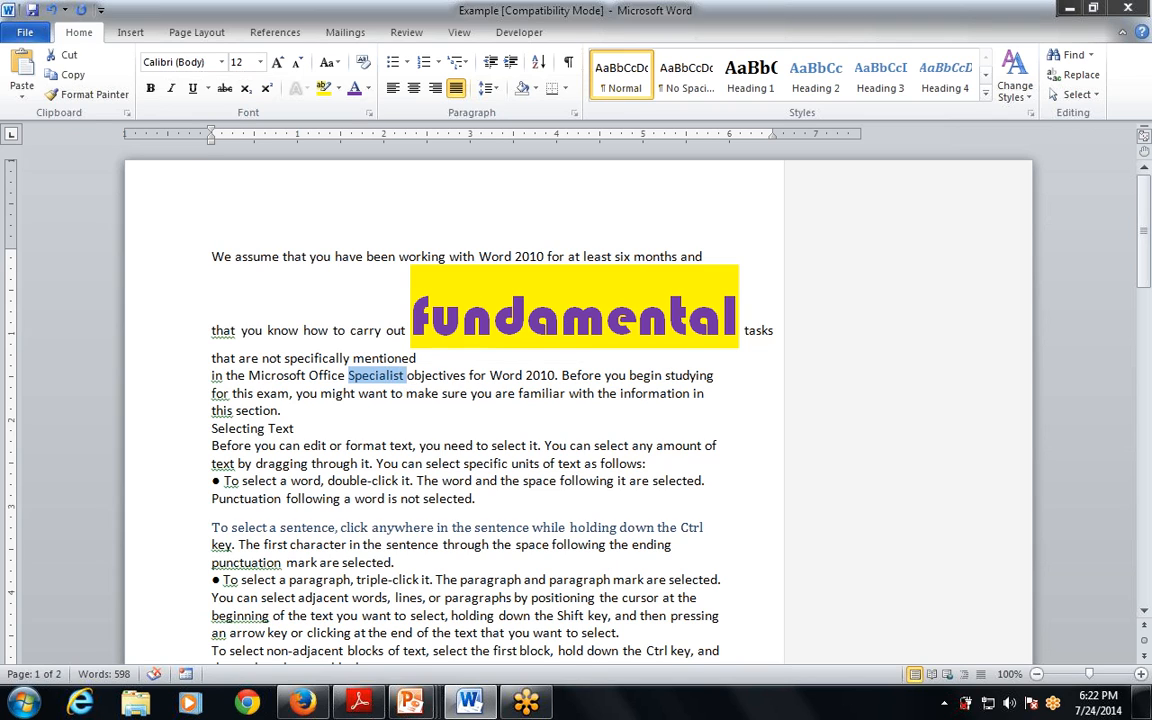
Set the font size of the word "objectives" in the first paragraph to 18 pt.
double_click(426, 379)
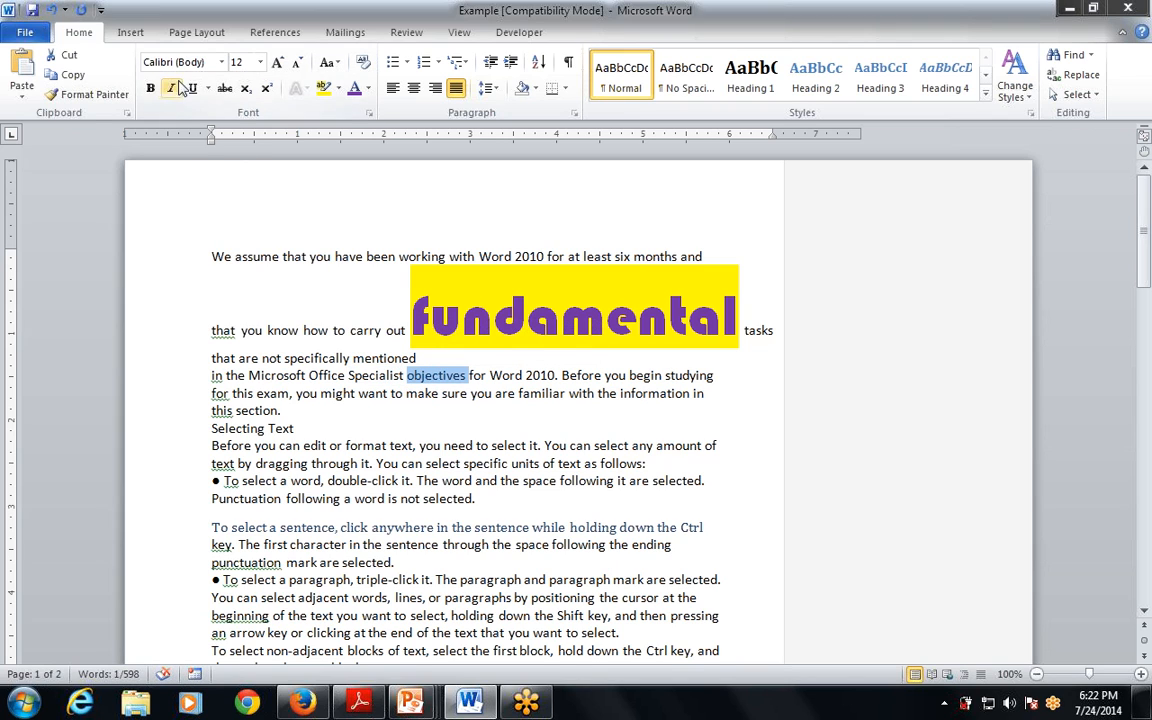
left_click(260, 62)
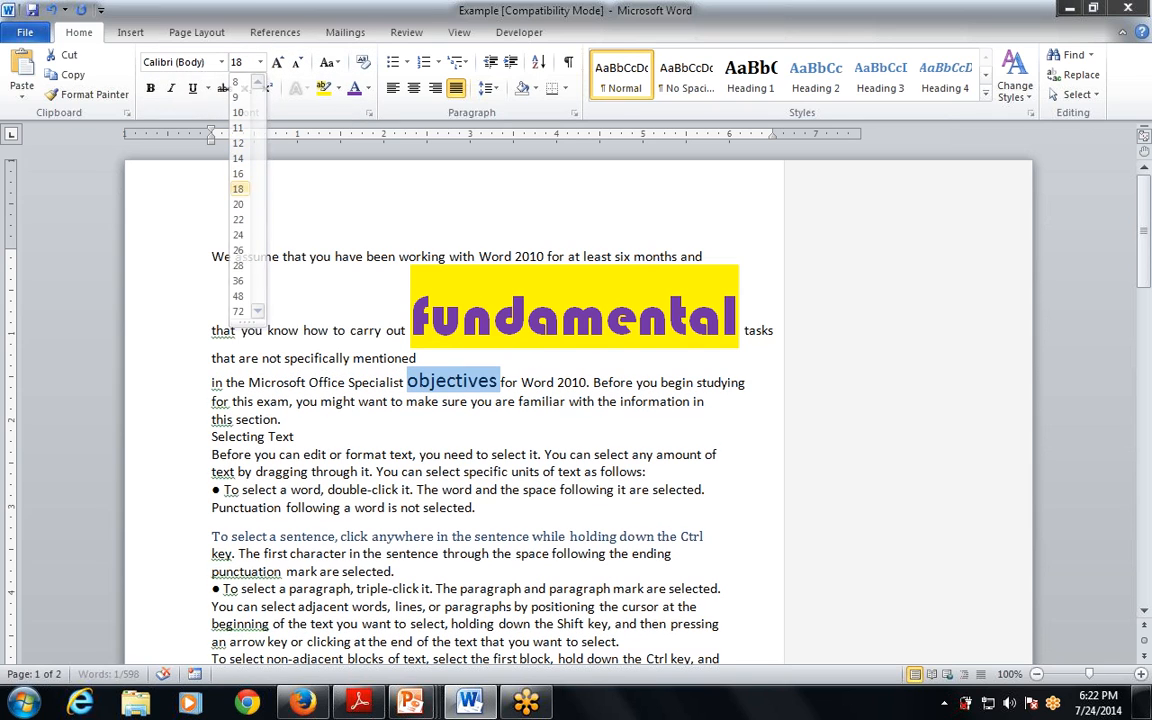
left_click(238, 188)
Make the word "objectives" bold, italic and underlined, and clear the selection.
left_click(151, 89)
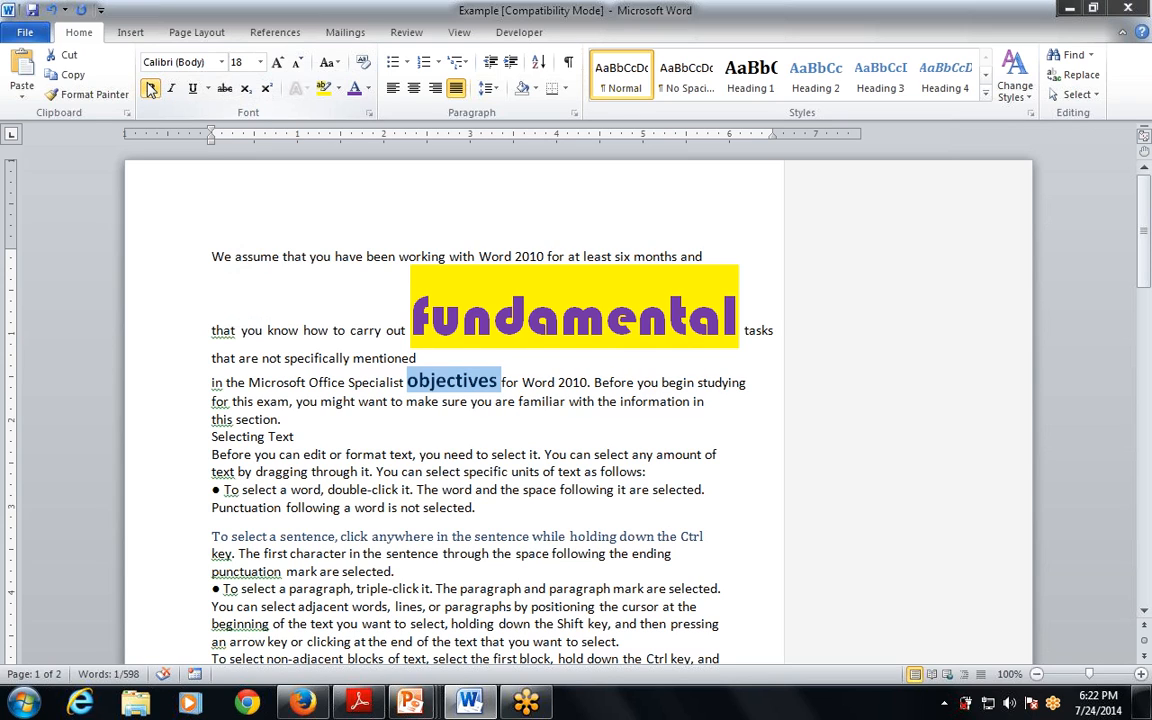
left_click(172, 89)
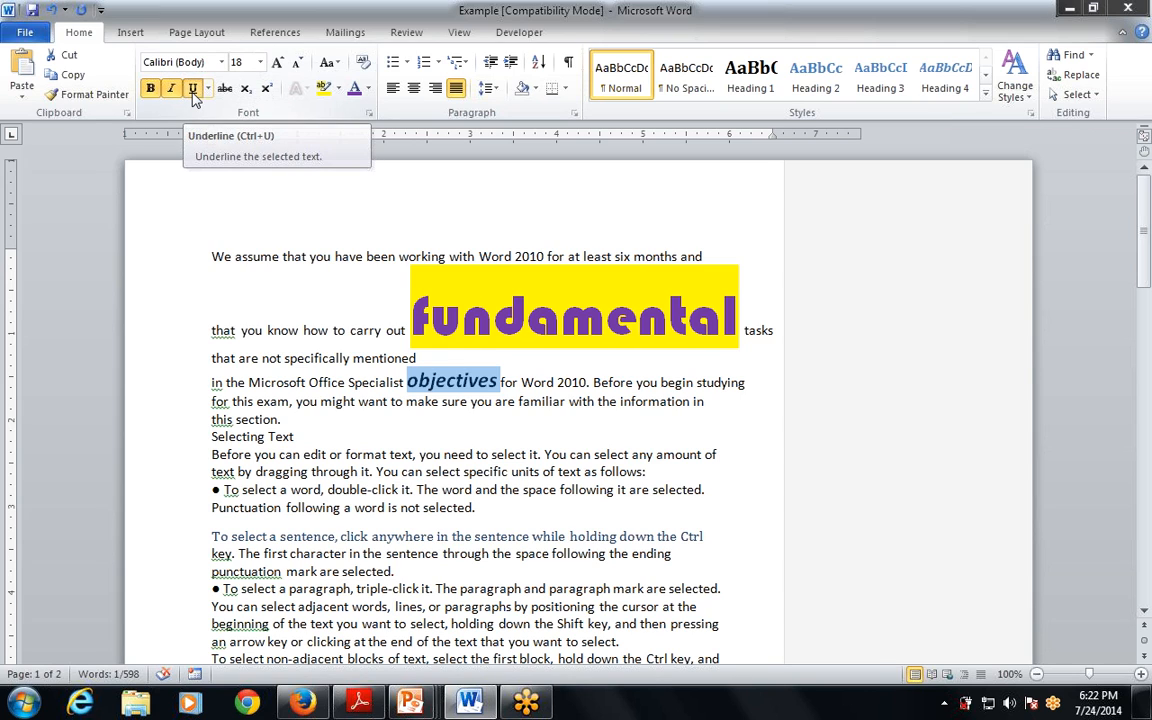
left_click(194, 89)
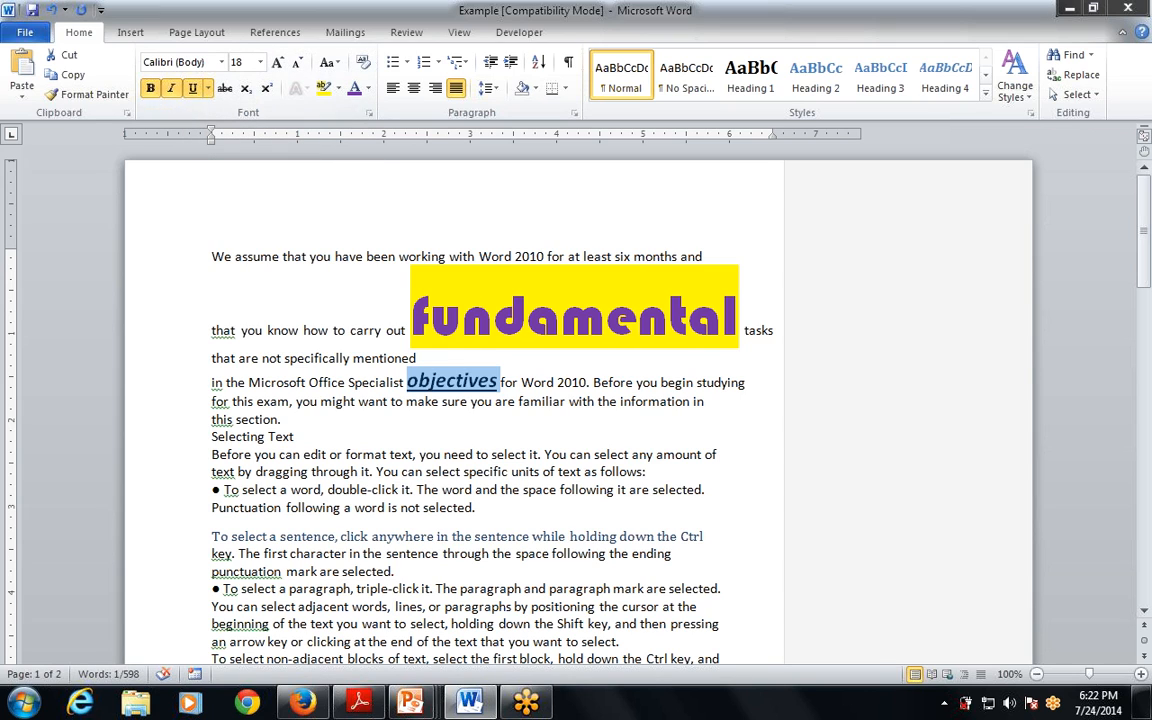
left_click(408, 401)
left_click(483, 379)
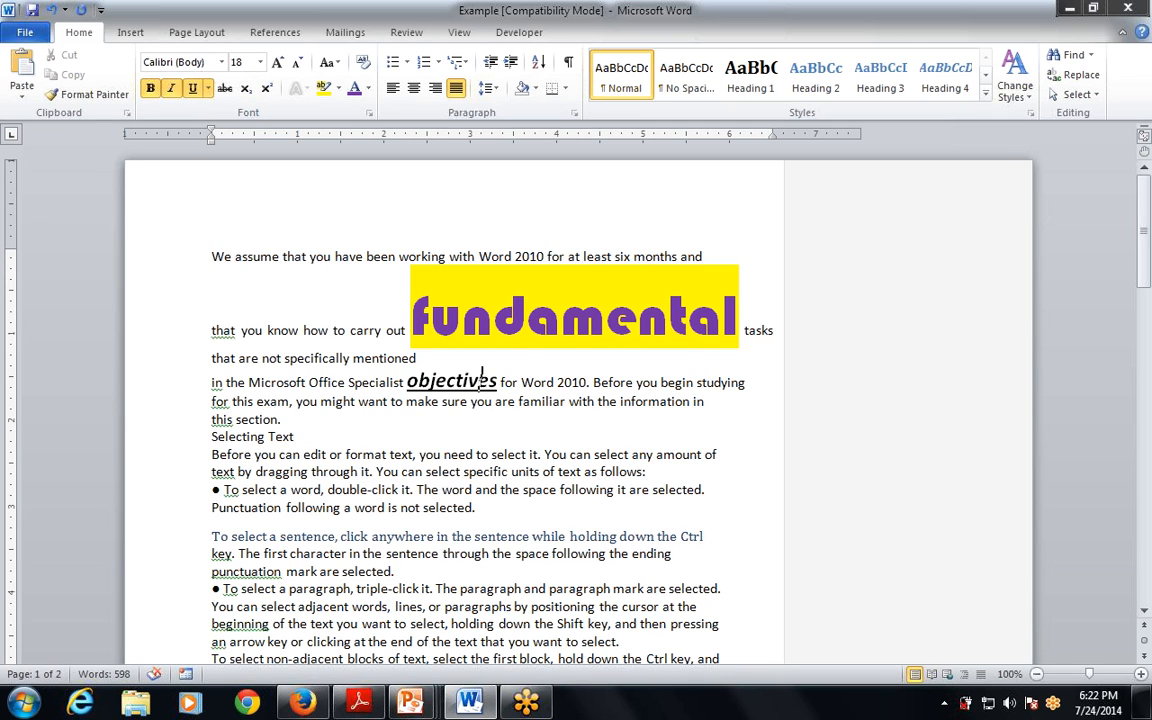
Remove the bold, italic and underline formatting from the word "objectives".
double_click(451, 381)
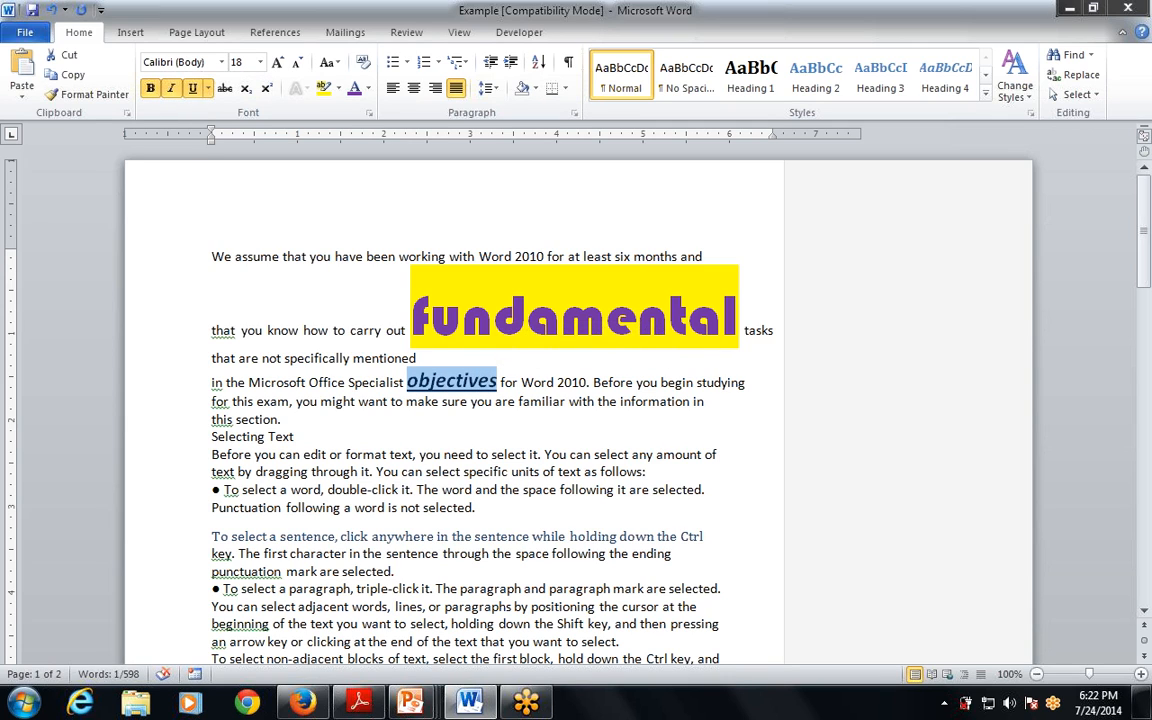
left_click(149, 89)
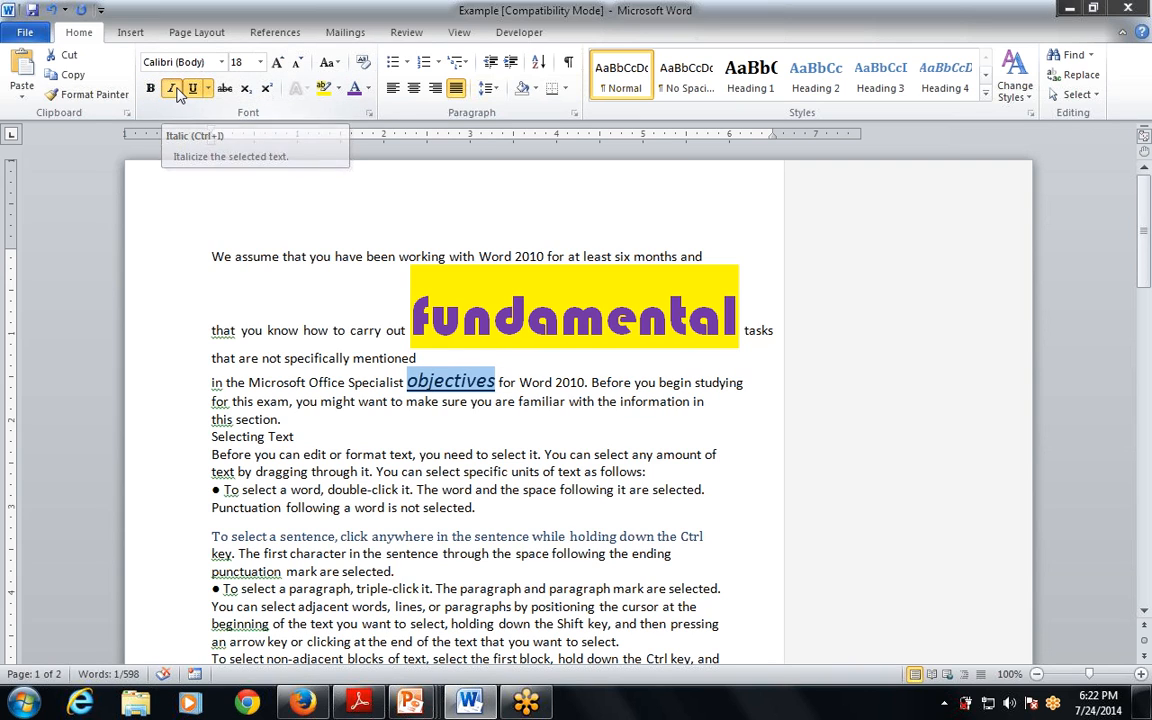
left_click(173, 89)
left_click(196, 88)
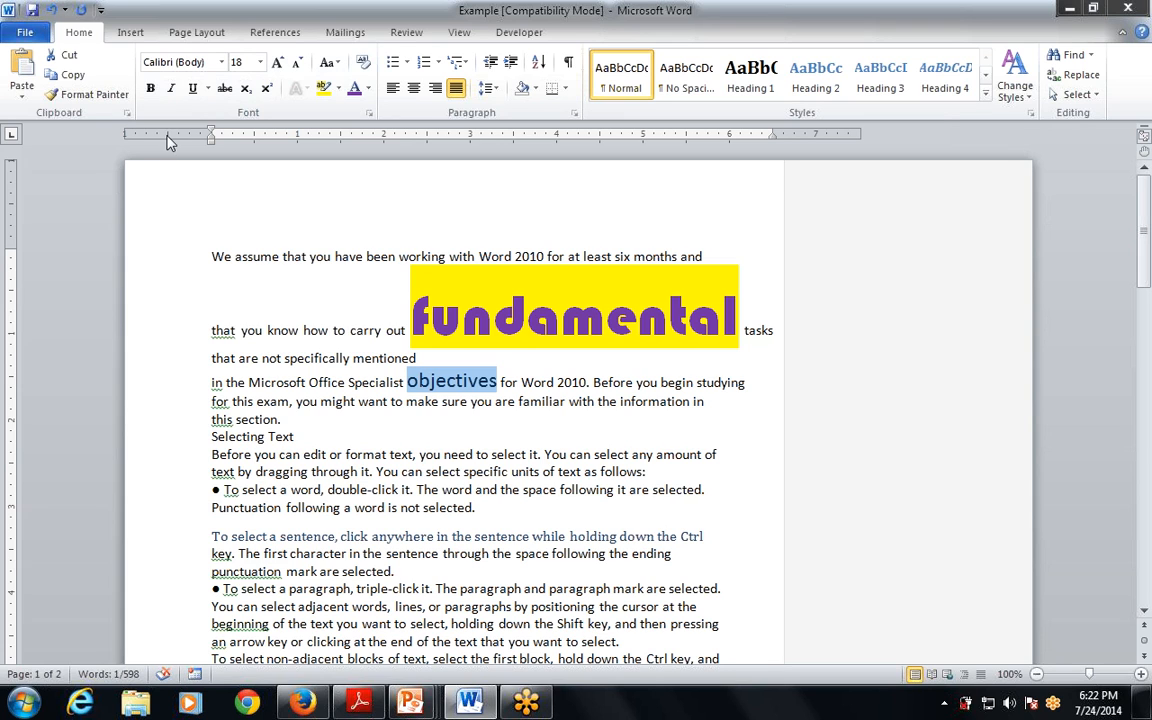
left_click(222, 62)
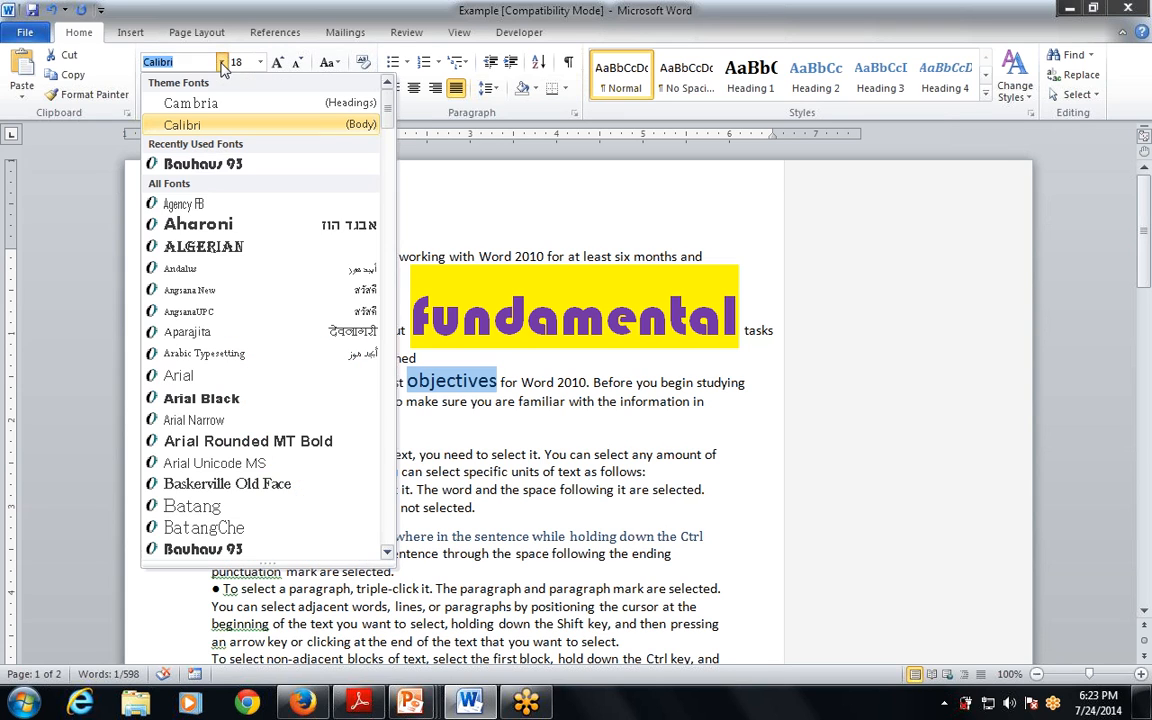
left_click(224, 62)
left_click(260, 62)
left_click(260, 62)
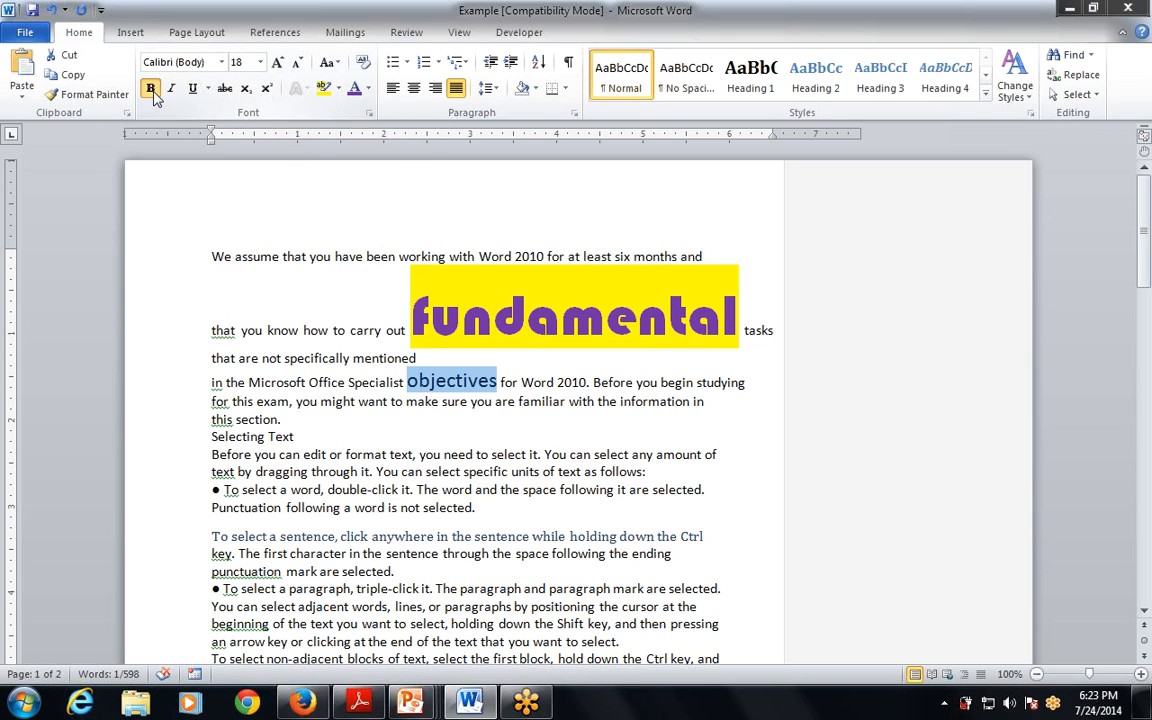
left_click(171, 90)
left_click(171, 90)
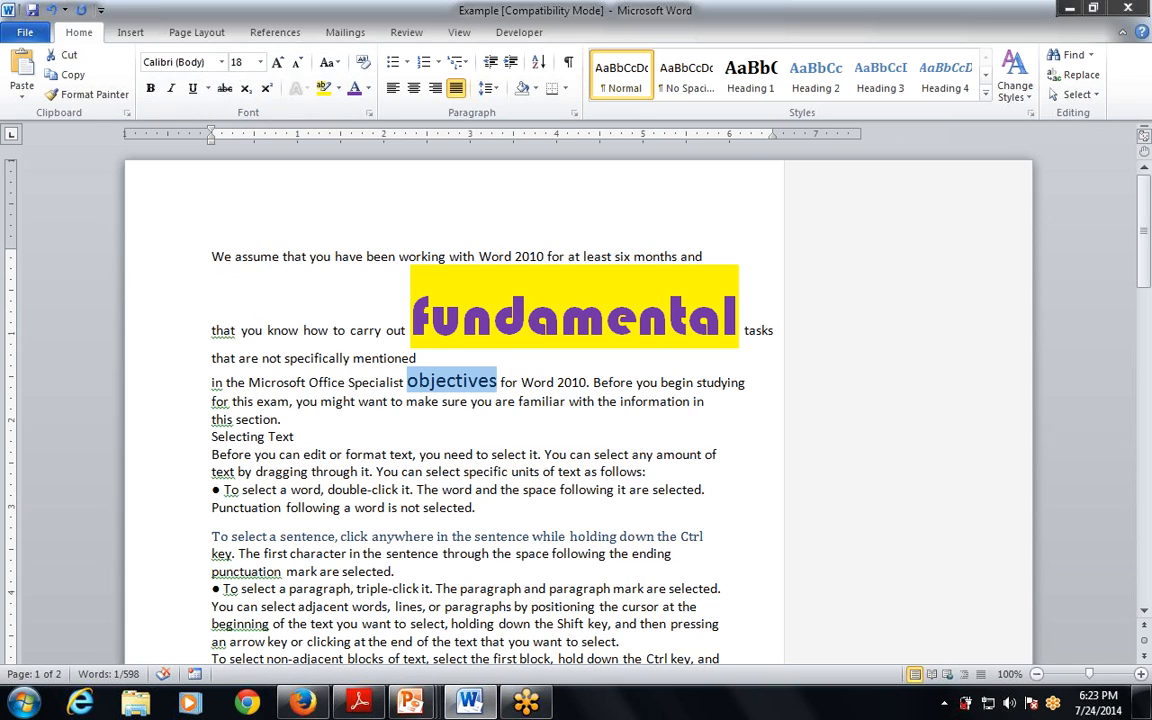
Toggle bold on and off several times for the word "objectives", and make it italic.
left_click(450, 381)
double_click(452, 382)
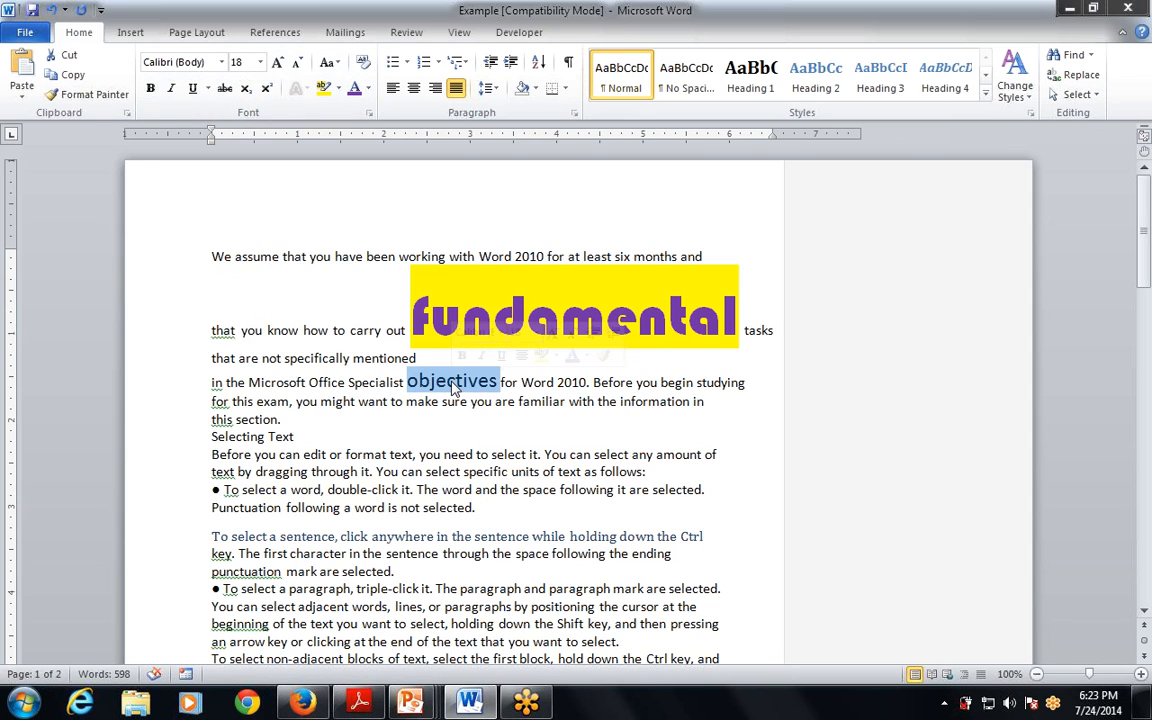
key("ctrl+b")
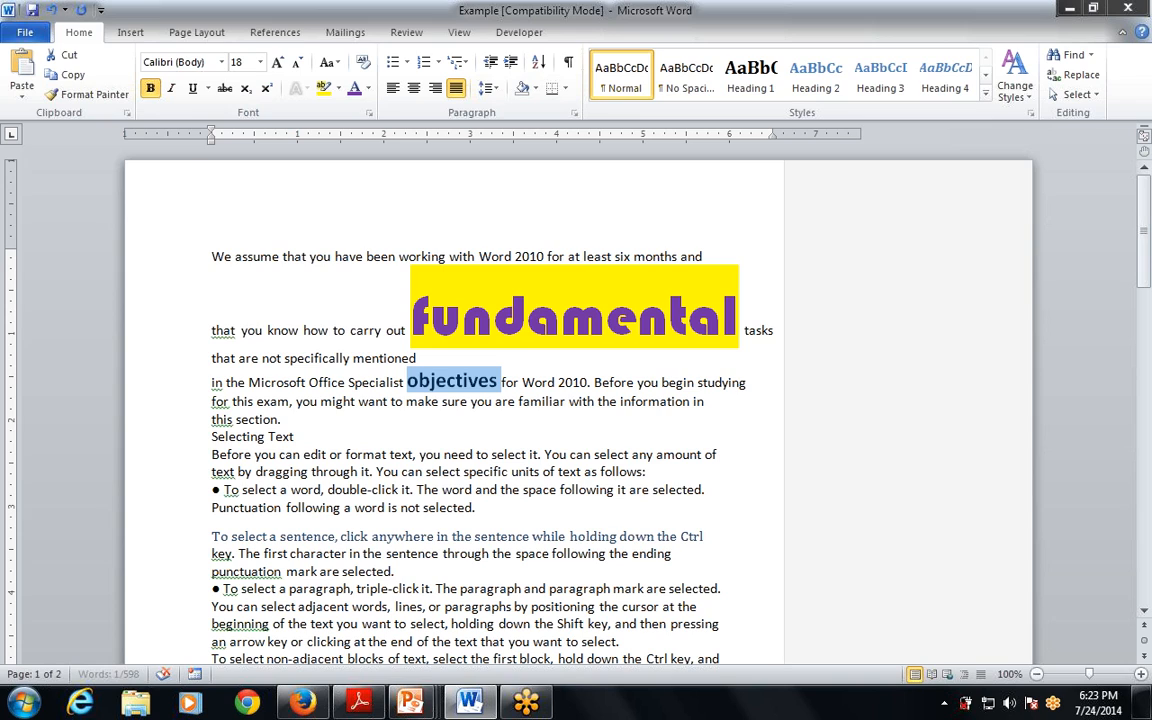
key("ctrl+b")
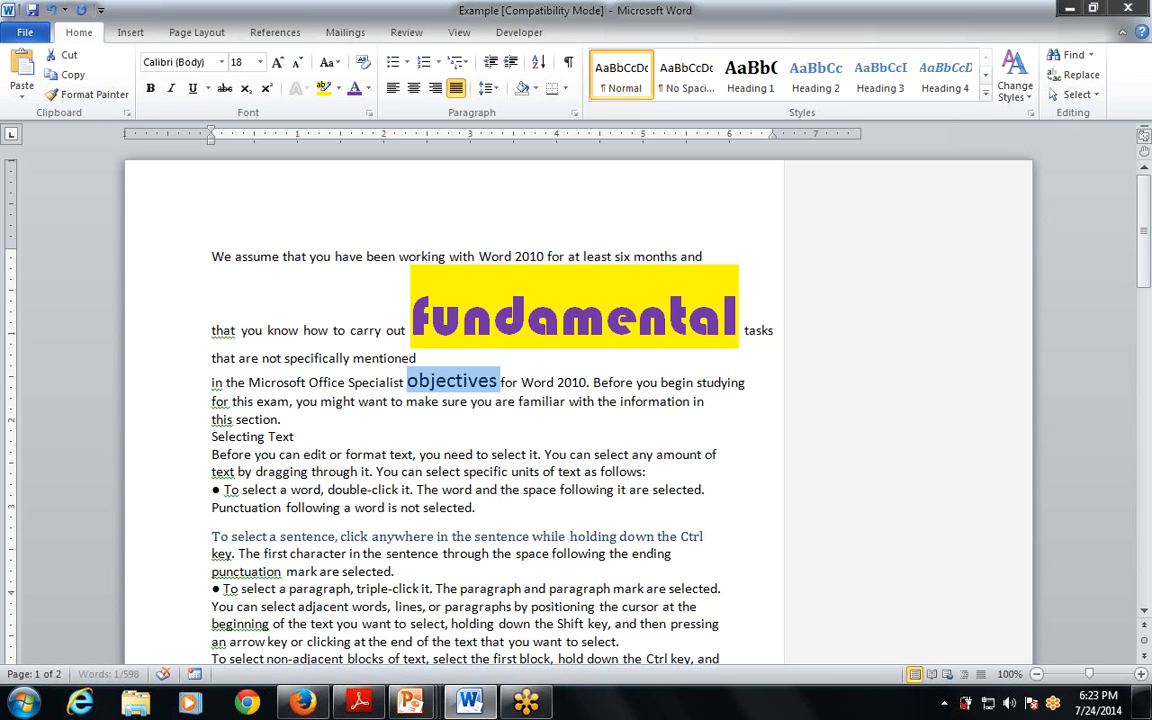
key("ctrl+b")
key("ctrl+b")
key("ctrl+b")
key("ctrl+b")
key("ctrl+i")
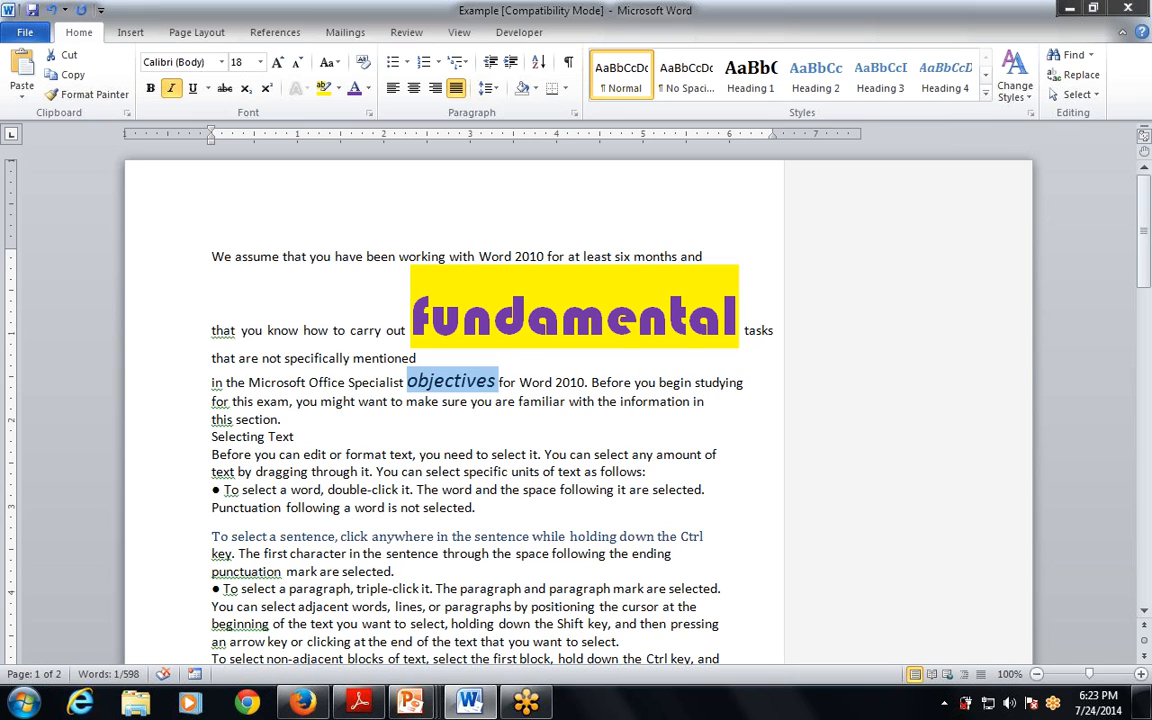
Toggle italic off and on for the word "objectives", leaving it non-italic.
key("ctrl+i")
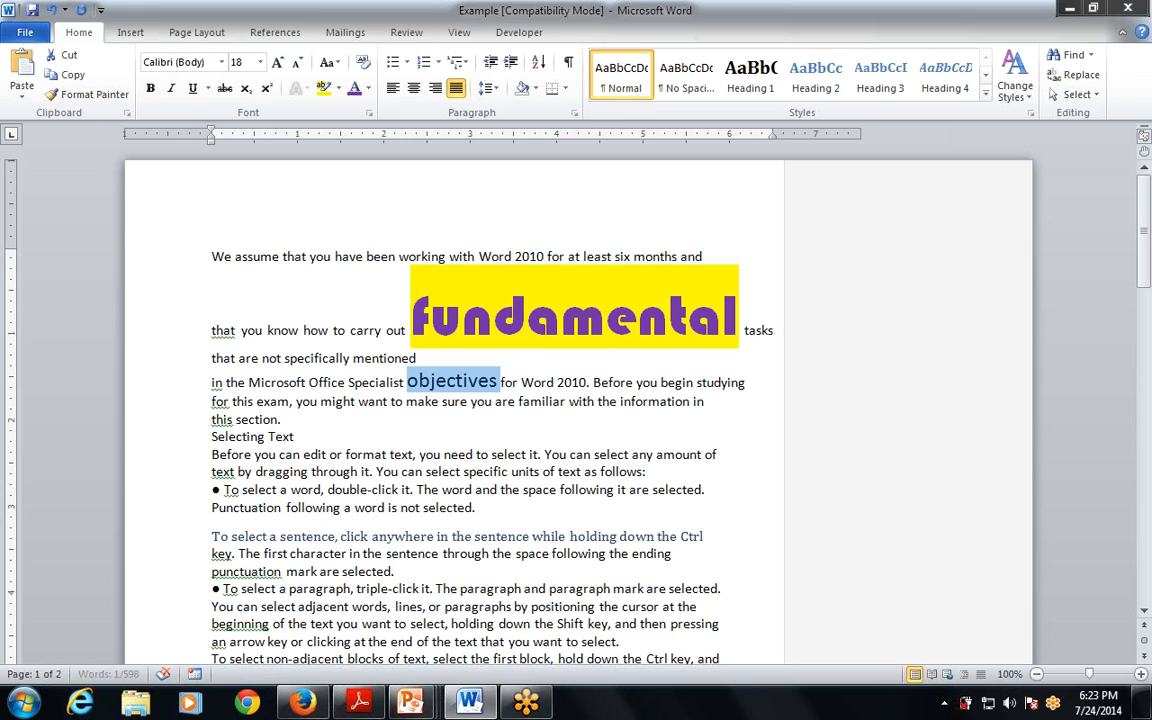
key("ctrl+i")
key("ctrl+i")
key("ctrl+u")
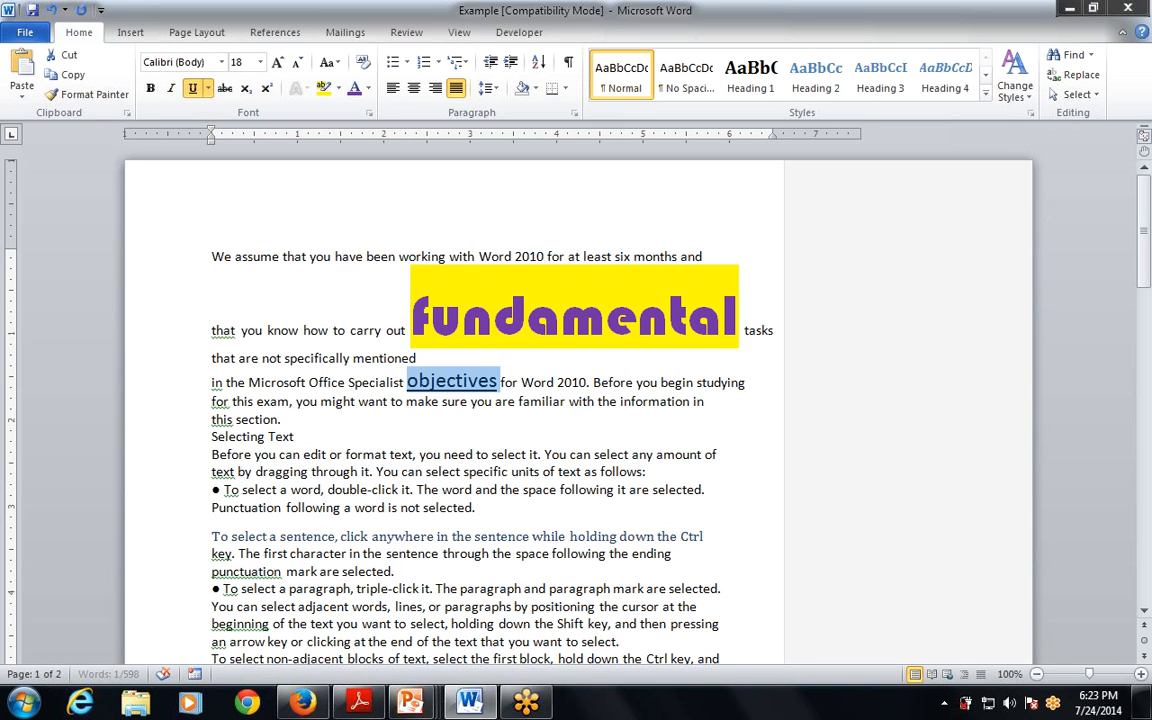
type("U")
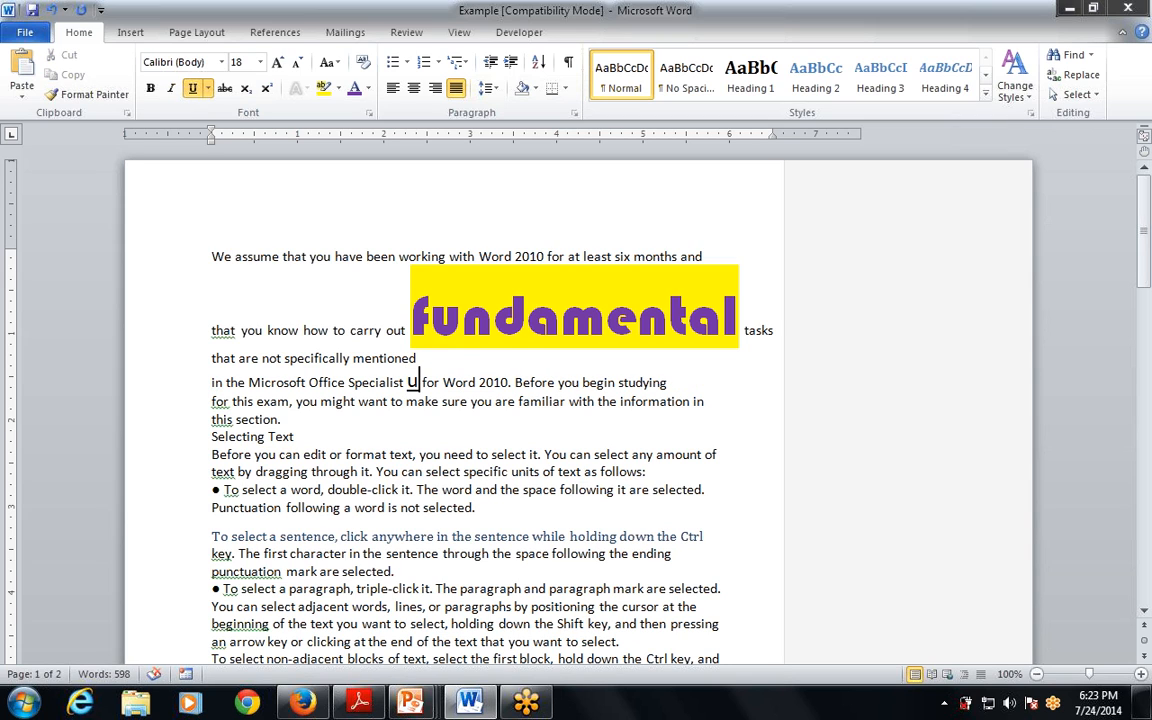
key("ctrl+z")
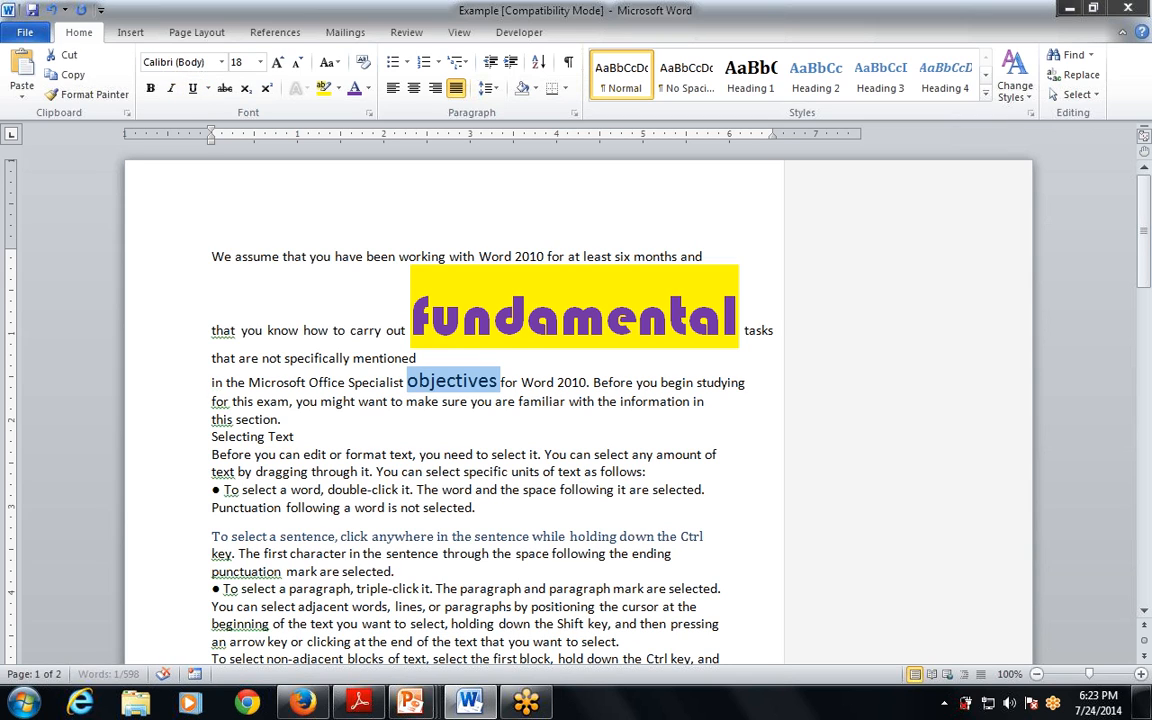
Toggle underline on and off several times for the word "objectives", leaving it underlined.
key("ctrl+u")
key("ctrl+u")
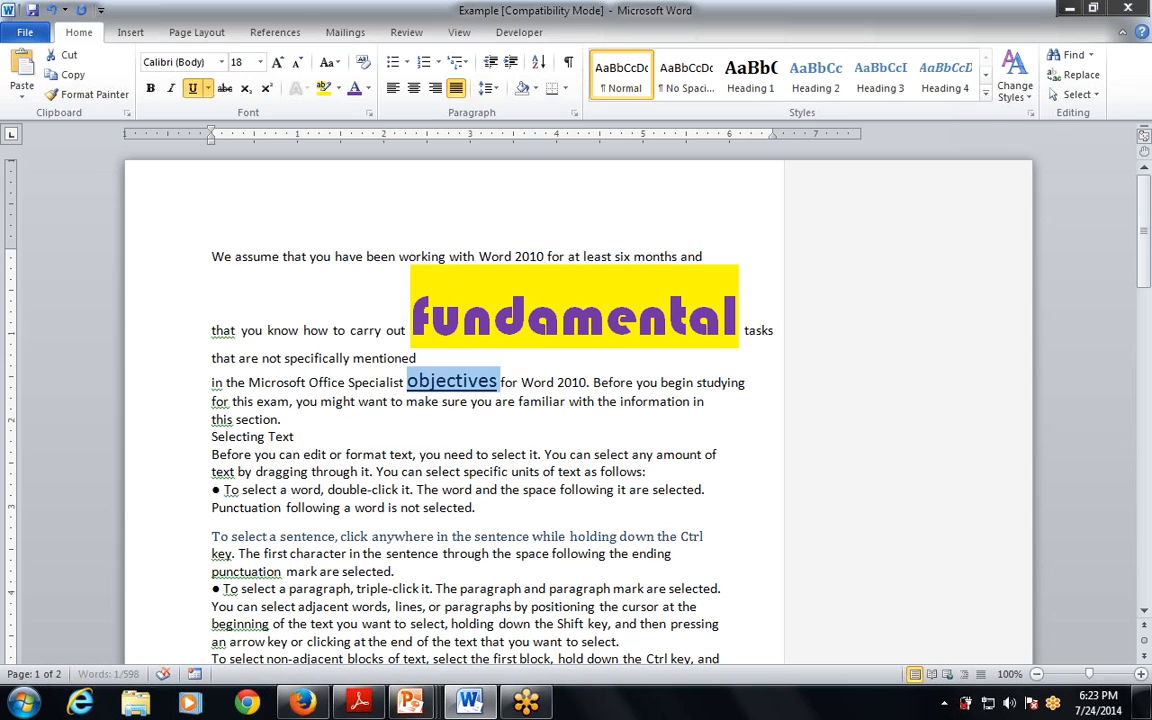
key("ctrl+u")
key("ctrl+u")
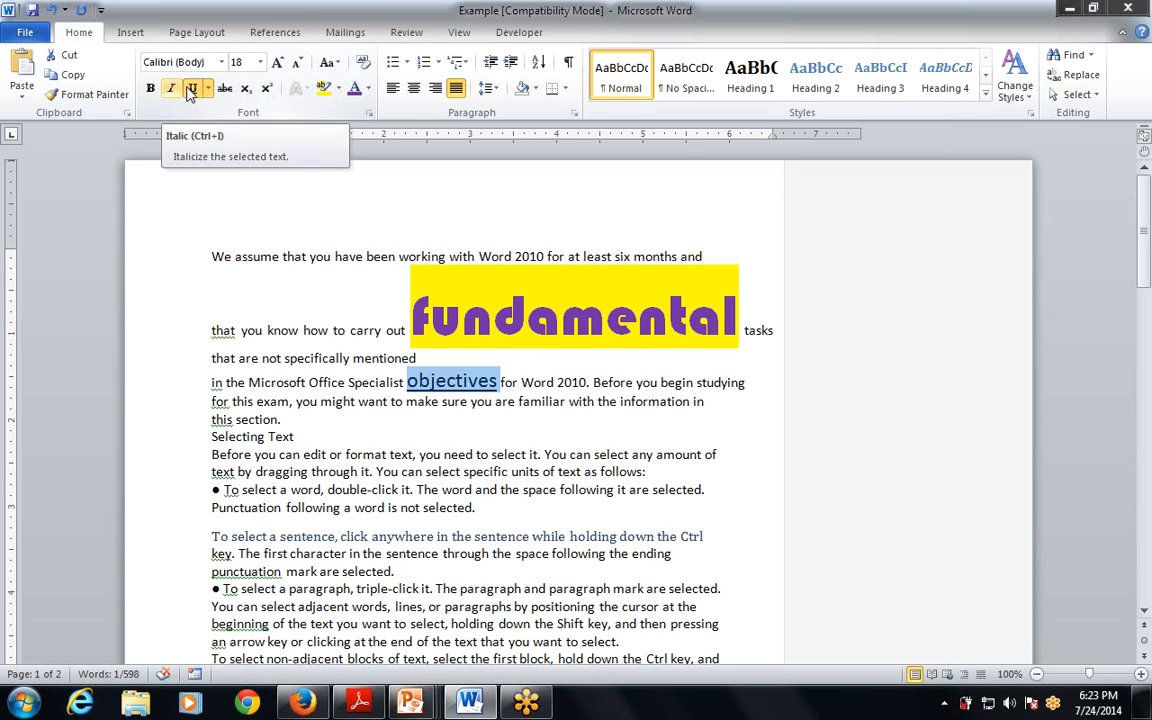
left_click(193, 89)
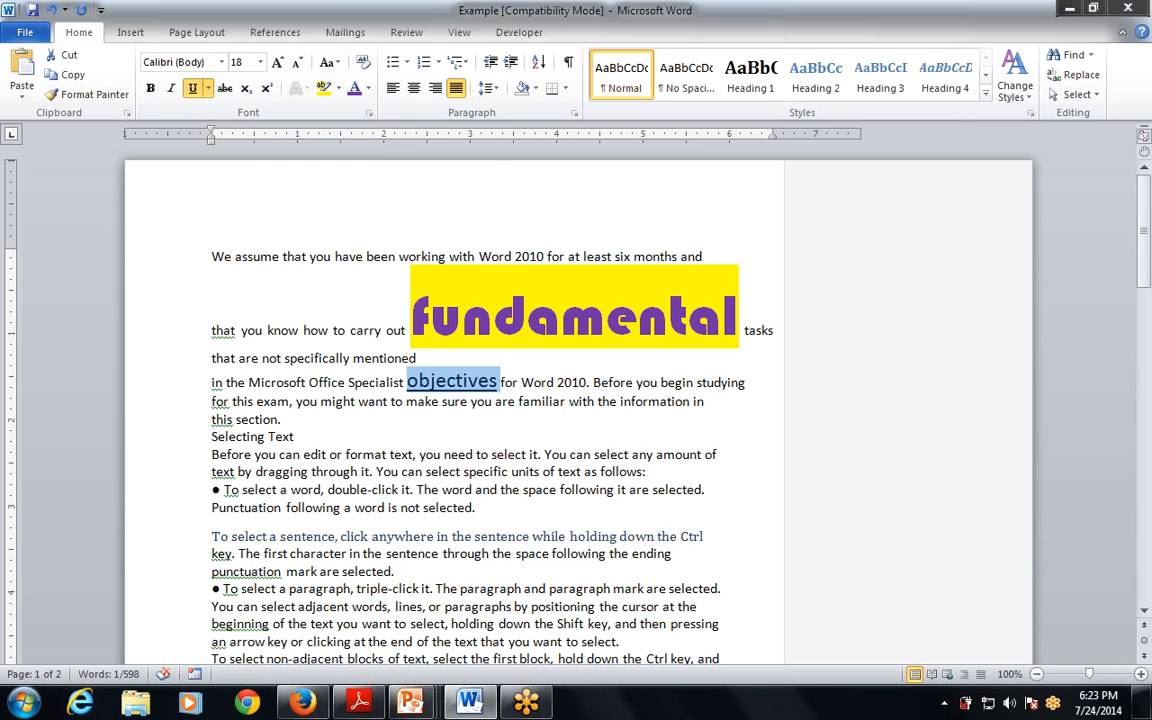
Select the word "Before" in the first paragraph and grow its font step by step to above 130 pt.
double_click(613, 382)
left_click(260, 62)
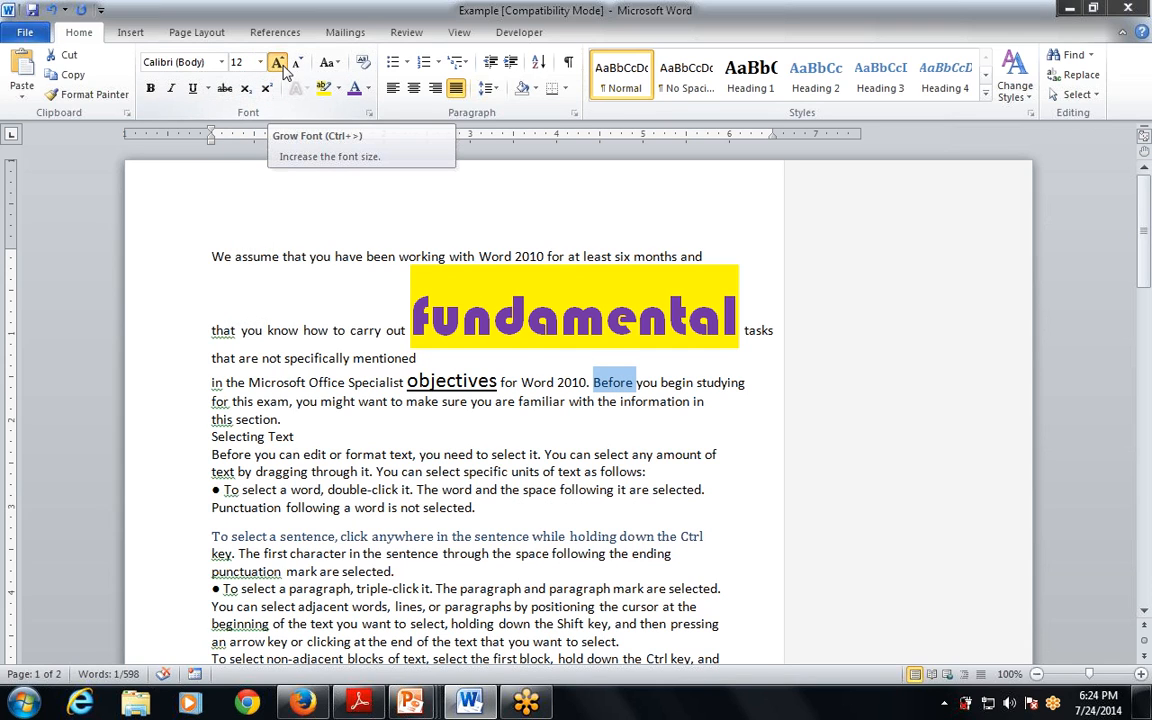
left_click(279, 63)
left_click(279, 63)
left_click(279, 63)
left_click(279, 63)
left_click(279, 63)
left_click(279, 63)
left_click(279, 63)
left_click(279, 63)
left_click(279, 63)
left_click(279, 63)
left_click(279, 63)
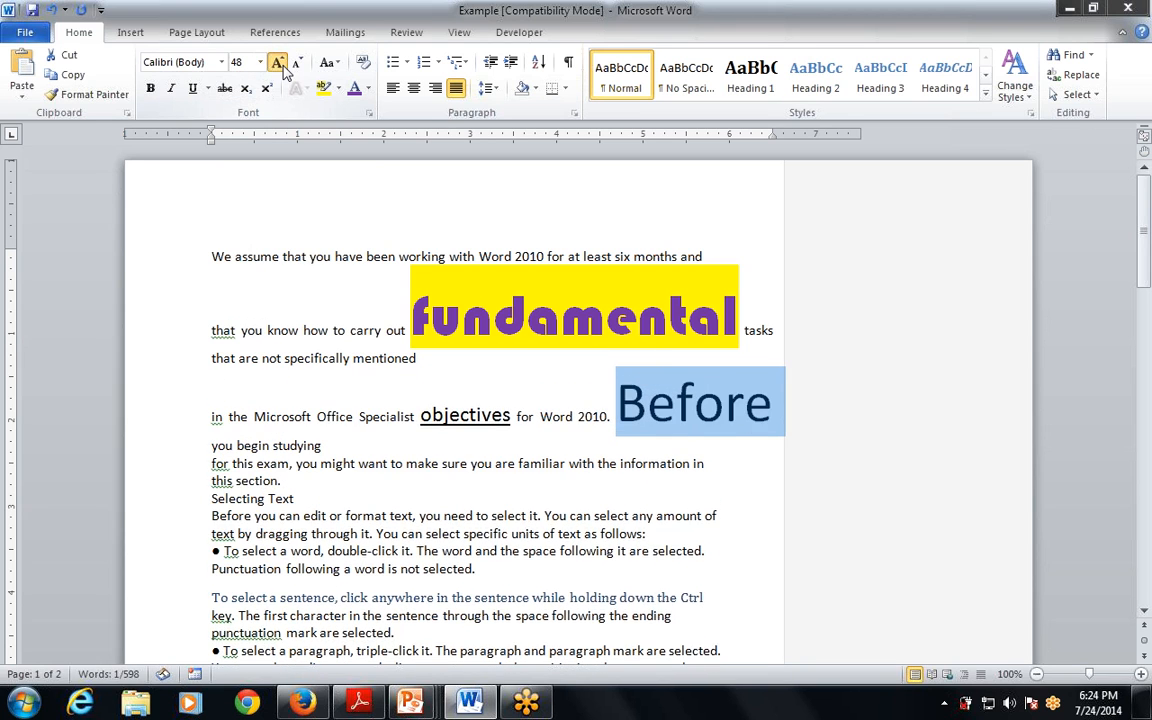
left_click(279, 63)
left_click(279, 63)
left_click(279, 63)
left_click(279, 63)
left_click(279, 63)
left_click(279, 63)
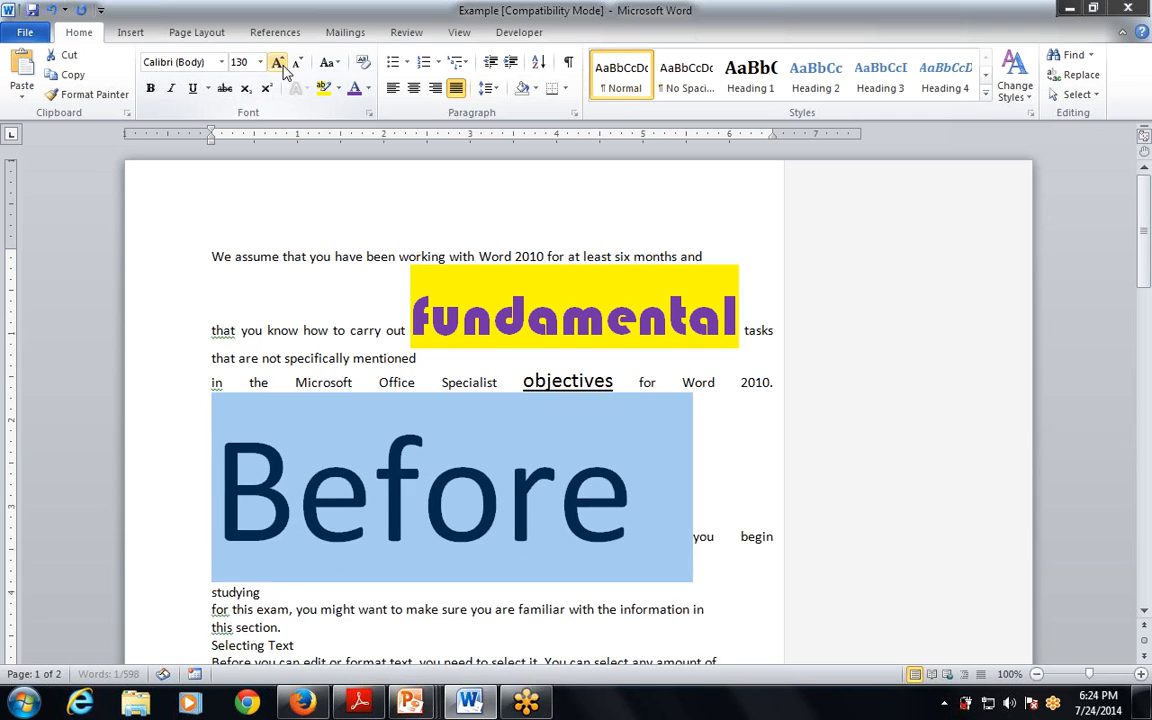
left_click(279, 63)
left_click(279, 63)
Shrink the font of the word "Before" step by step to well below 24 pt.
left_click(298, 64)
left_click(298, 64)
left_click(298, 64)
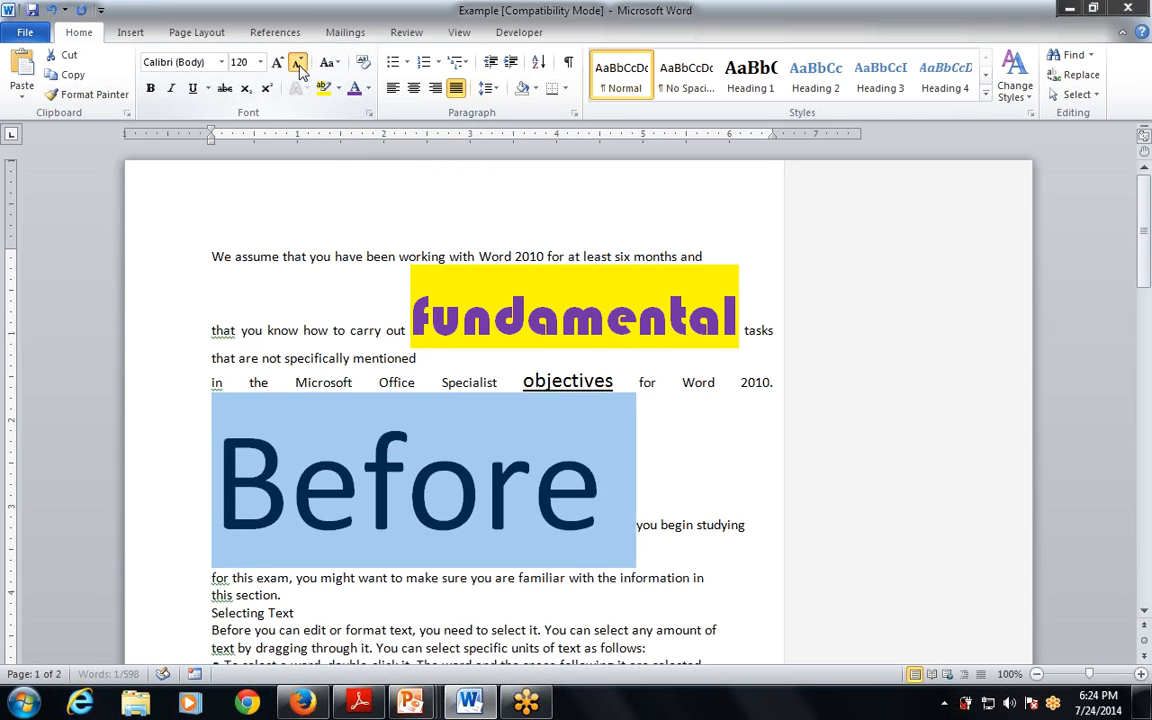
left_click(298, 64)
left_click(298, 64)
left_click(298, 64)
left_click(298, 64)
left_click(298, 64)
left_click(298, 64)
left_click(298, 64)
left_click(298, 64)
left_click(298, 64)
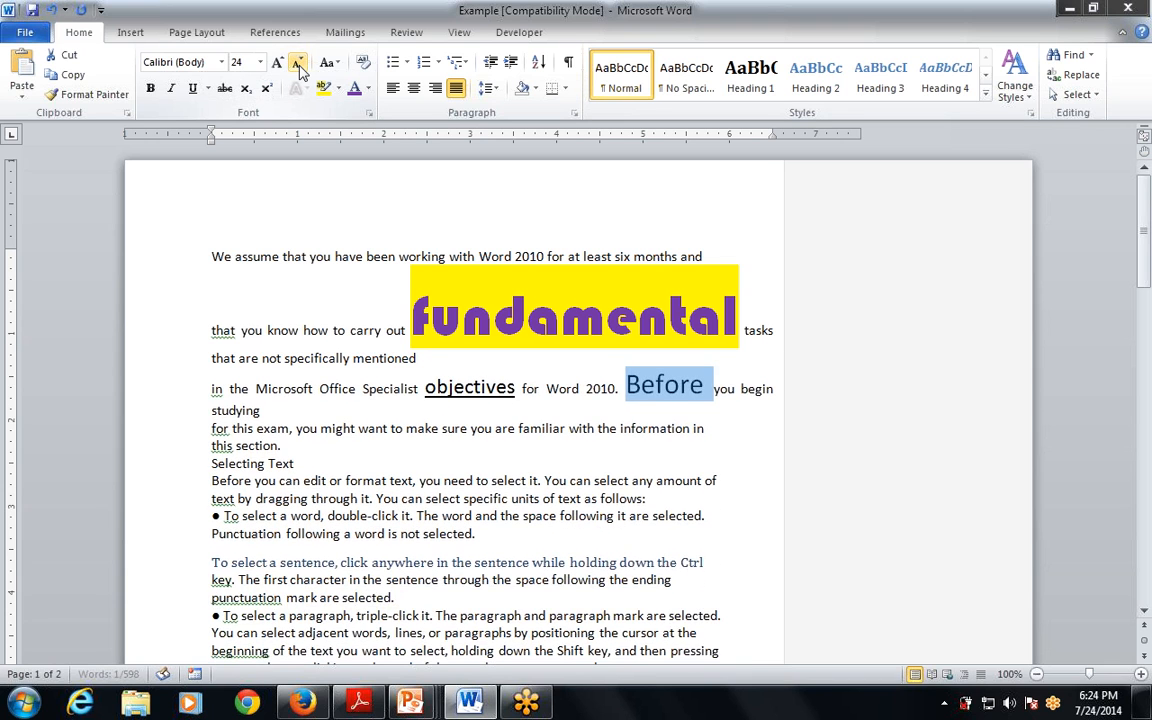
left_click(298, 64)
left_click(298, 64)
left_click(298, 64)
left_click(298, 64)
left_click(298, 64)
left_click(298, 64)
left_click(298, 64)
left_click(298, 64)
left_click(298, 64)
left_click(298, 64)
left_click(298, 64)
left_click(298, 64)
Grow and shrink the font of "Before" repeatedly, leave it somewhat larger than the surrounding text, and clear the selection.
left_click(278, 63)
left_click(278, 63)
left_click(278, 63)
left_click(278, 63)
left_click(278, 63)
left_click(278, 63)
left_click(278, 63)
left_click(278, 63)
left_click(278, 63)
left_click(278, 63)
left_click(298, 64)
left_click(298, 64)
left_click(298, 64)
left_click(298, 64)
left_click(278, 63)
left_click(278, 63)
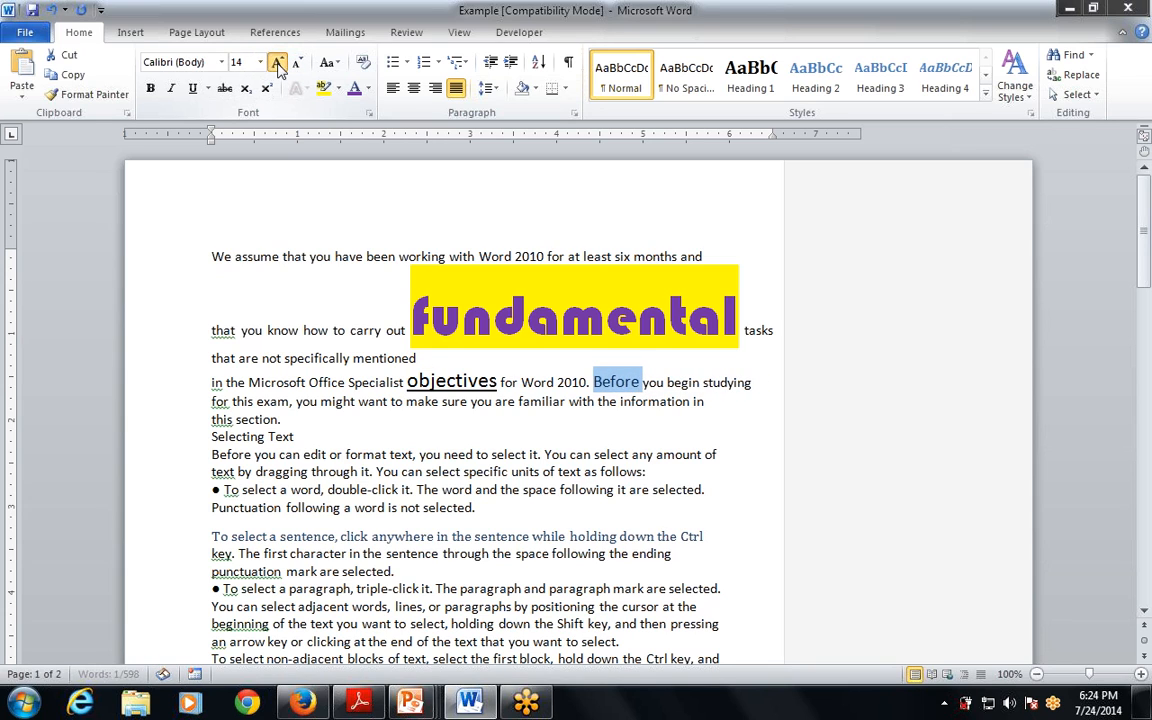
left_click(278, 63)
left_click(278, 63)
left_click(282, 420)
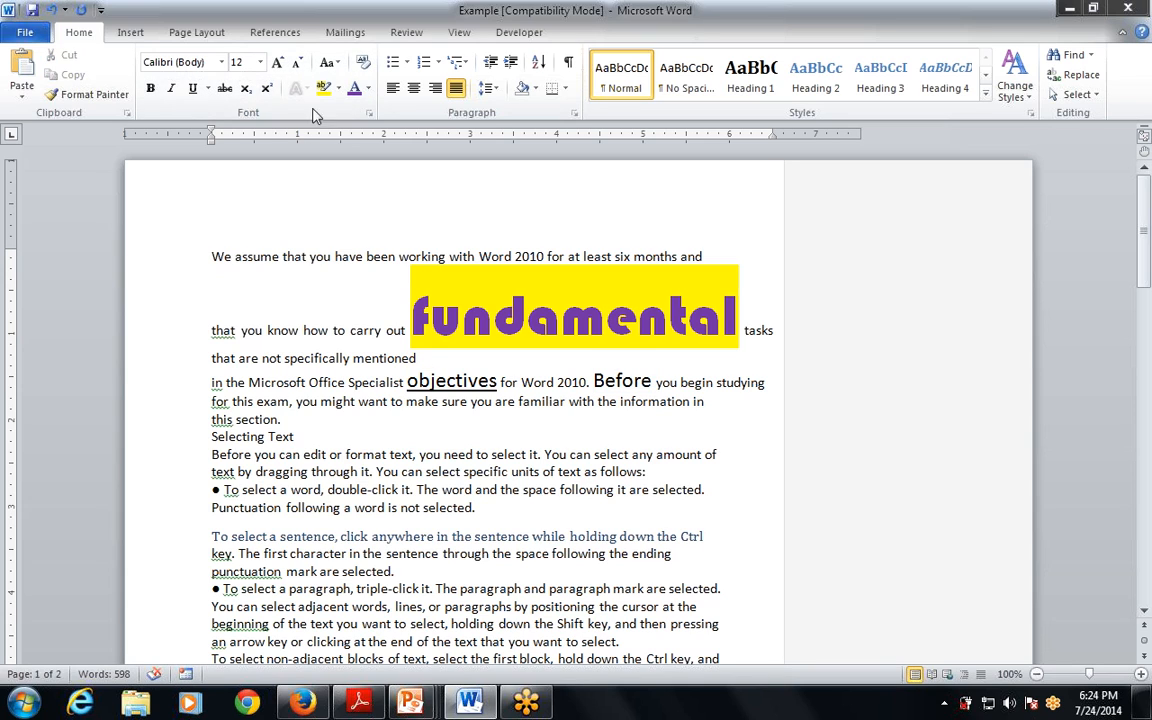
Change the bullet text "To select a line, click in the selection area to the left of the line." to lowercase.
left_click(329, 62)
key("Escape")
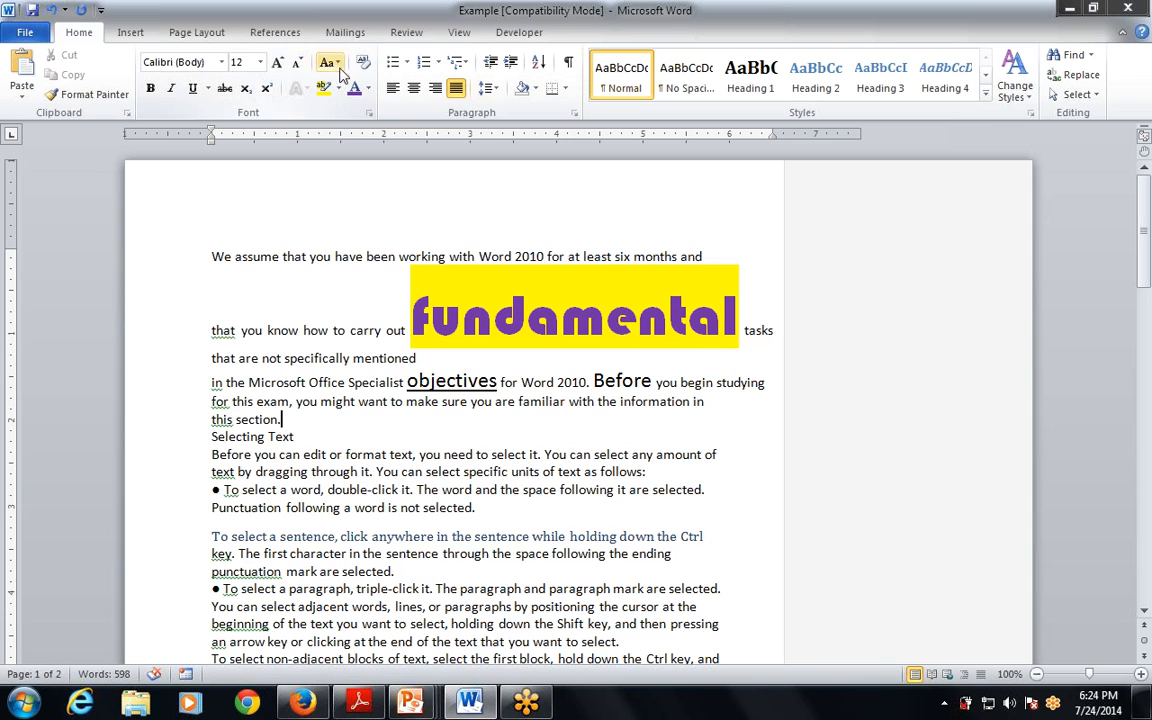
scroll(578, 400, "down", 3)
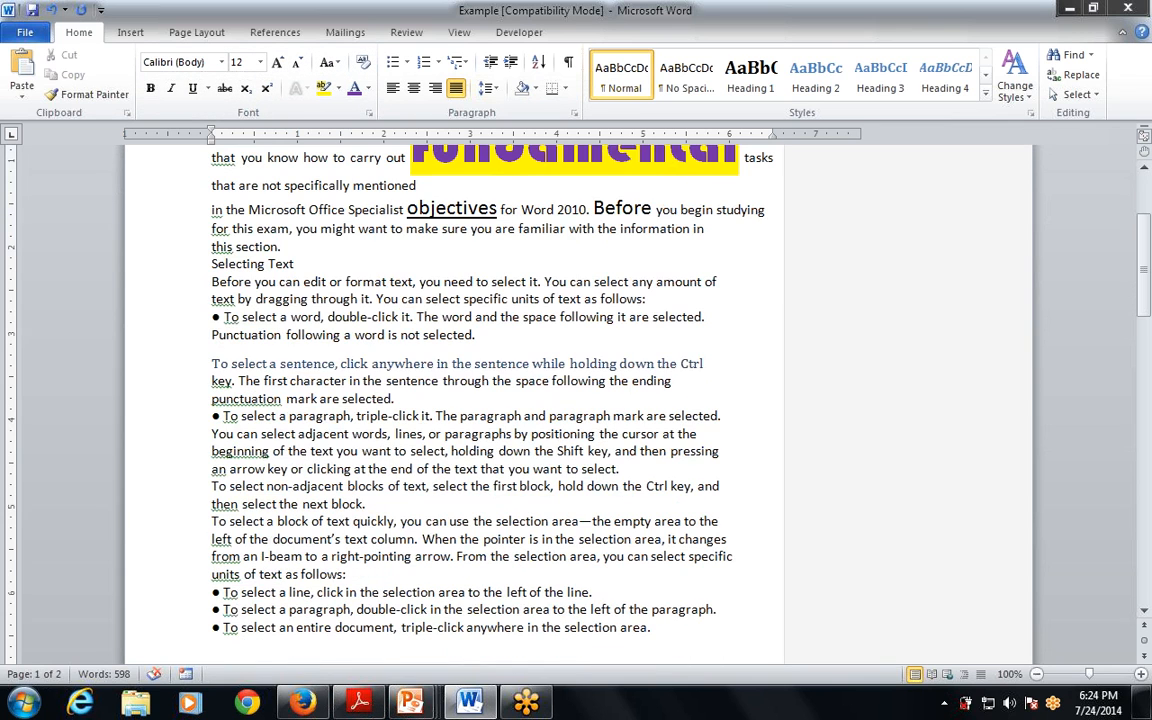
left_click_drag(225, 592, 597, 592)
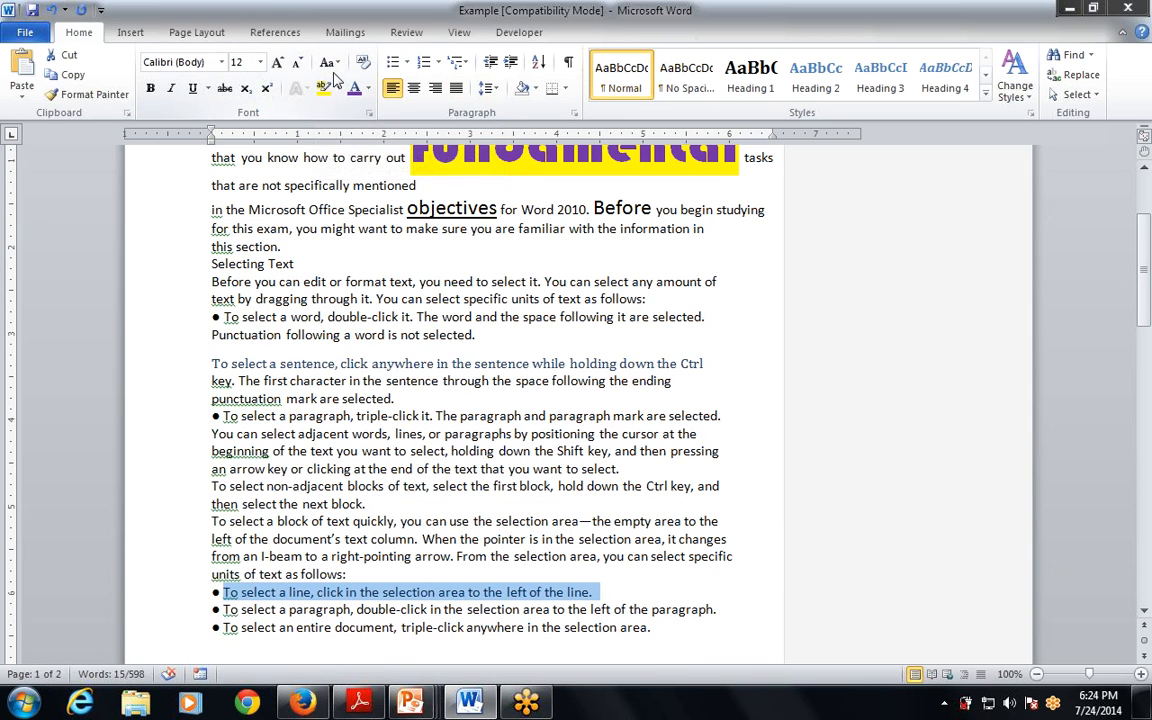
left_click(330, 63)
left_click(369, 107)
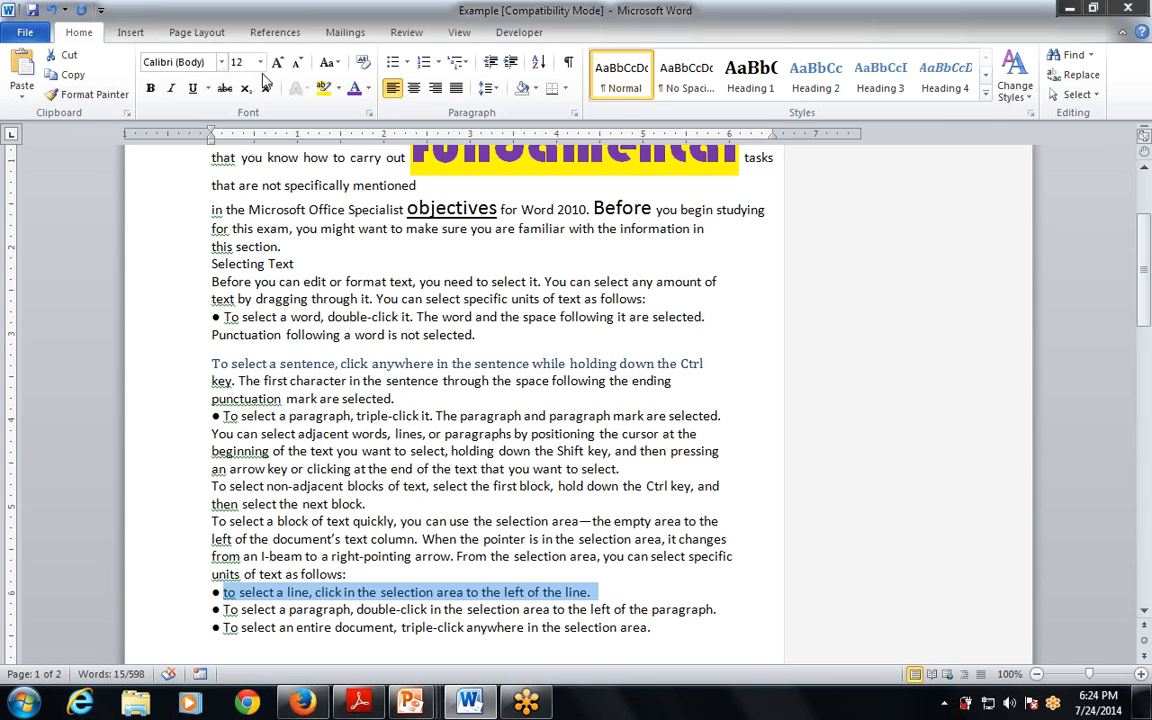
Change the selected bullet text to UPPERCASE, and switch it to Capitalize Each Word.
left_click(329, 62)
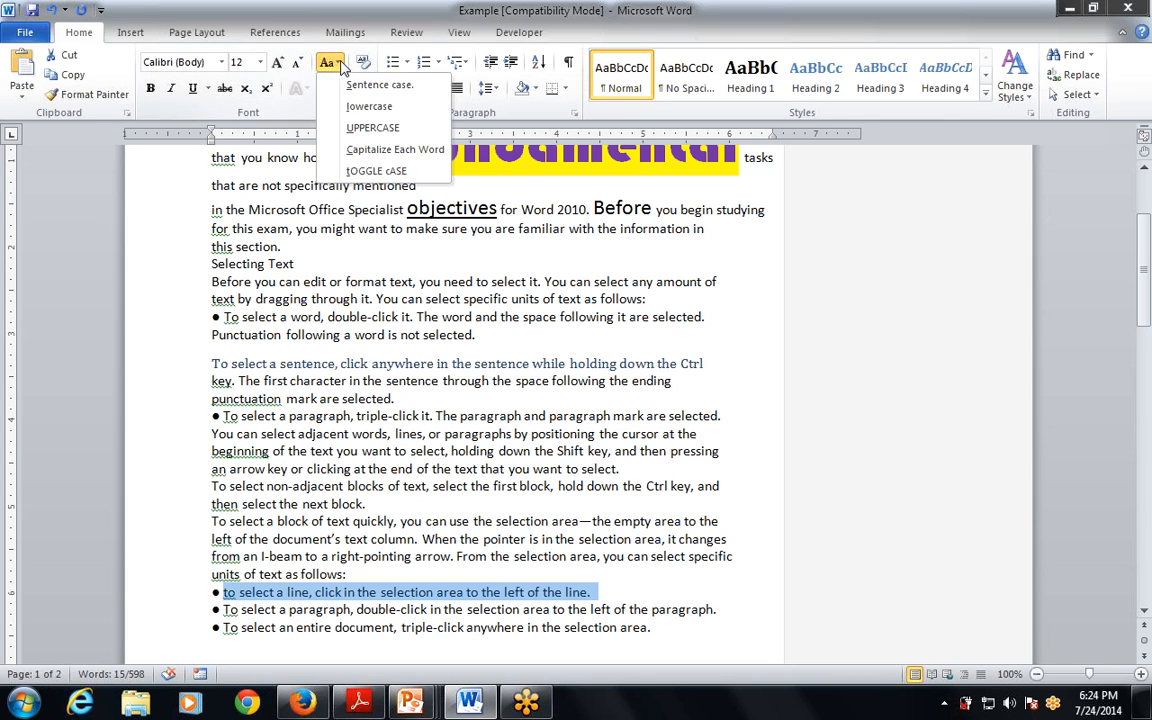
left_click(347, 131)
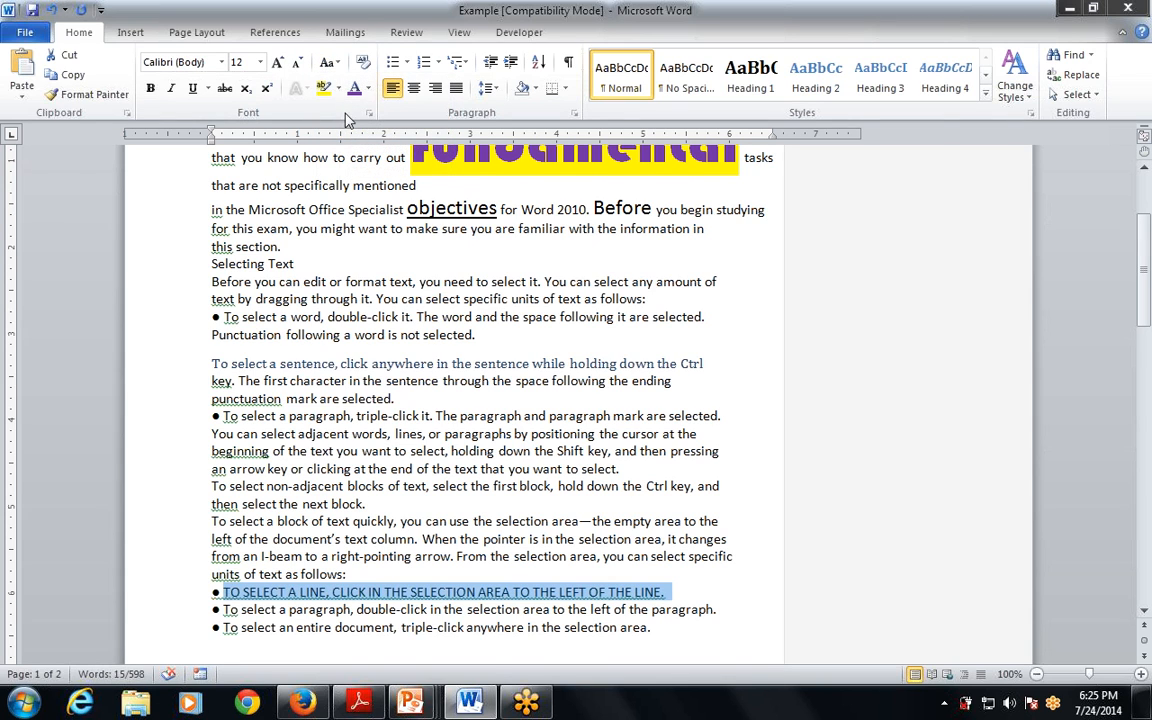
left_click(329, 62)
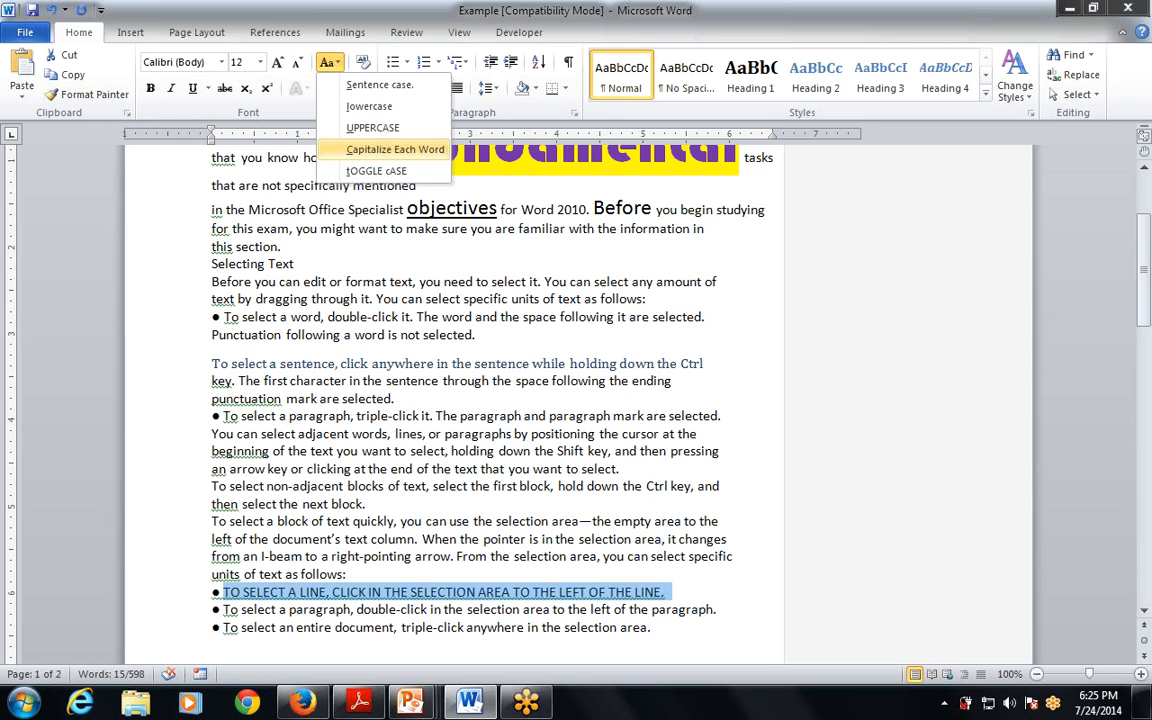
left_click(395, 149)
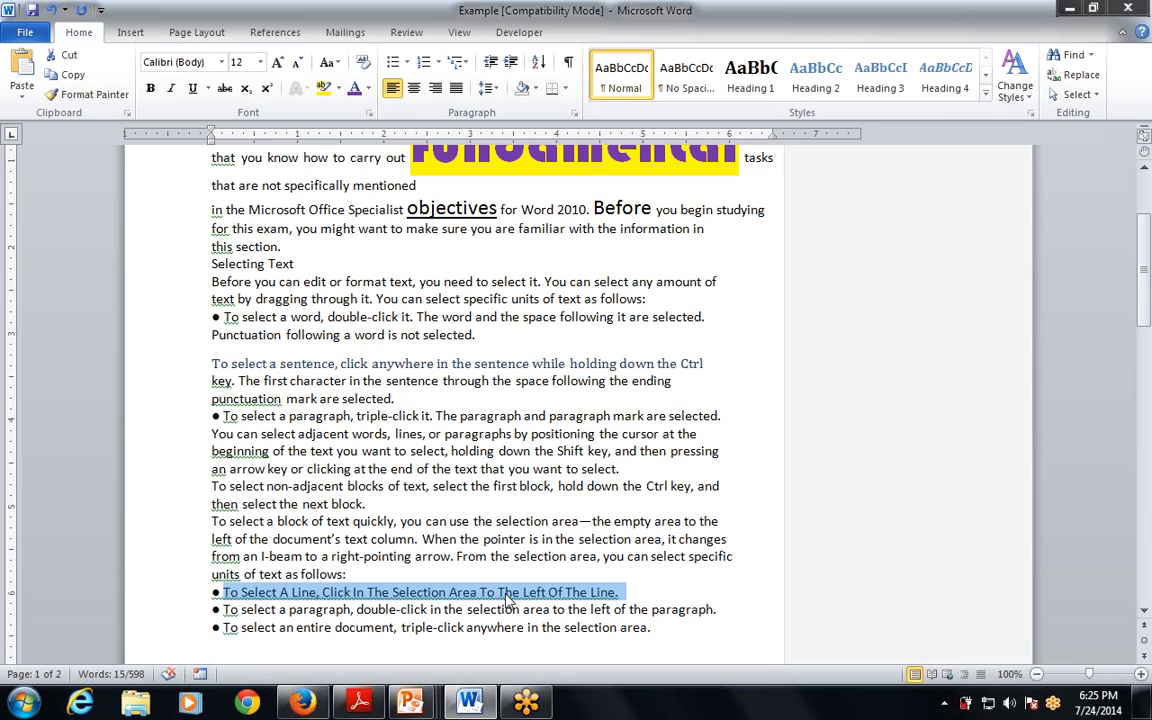
Apply tOGGLE cASE to the selected bullet text, and return it to lowercase.
left_click(339, 64)
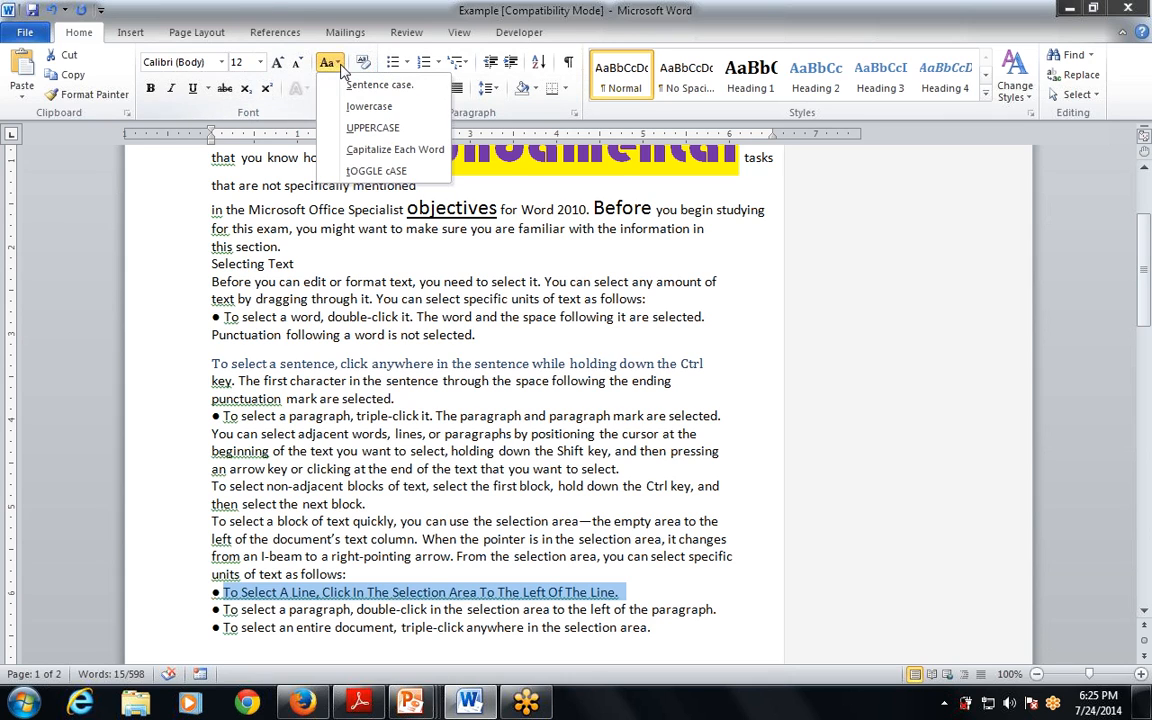
left_click(376, 172)
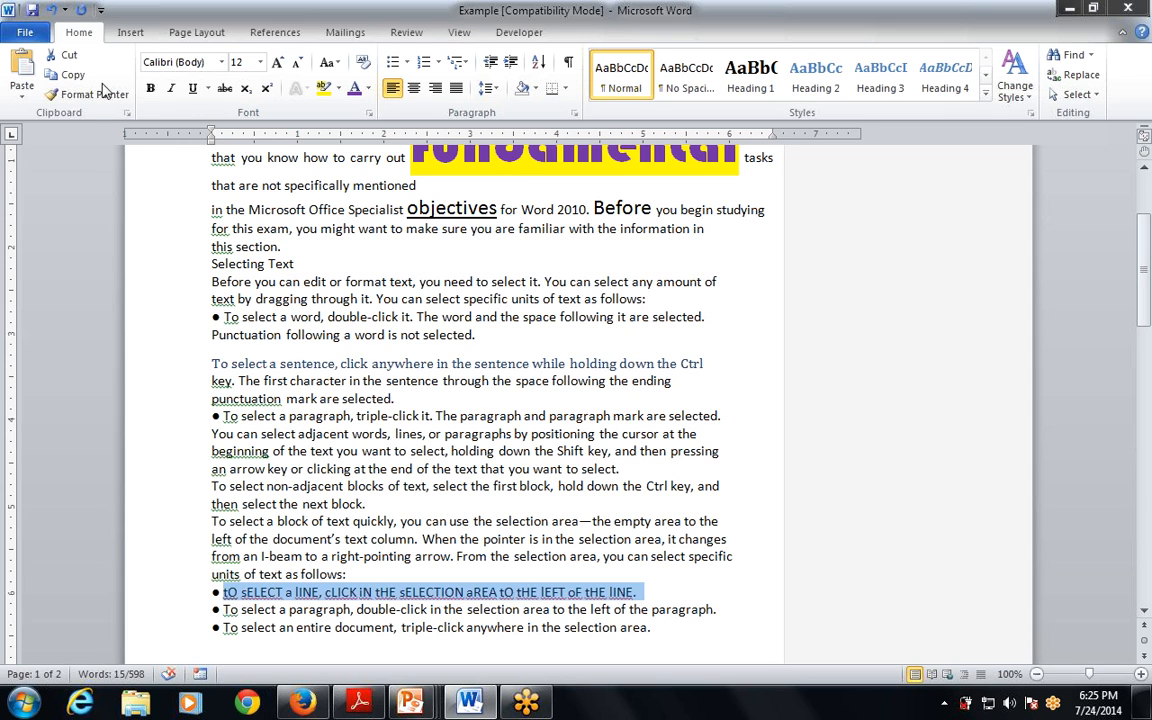
left_click(331, 62)
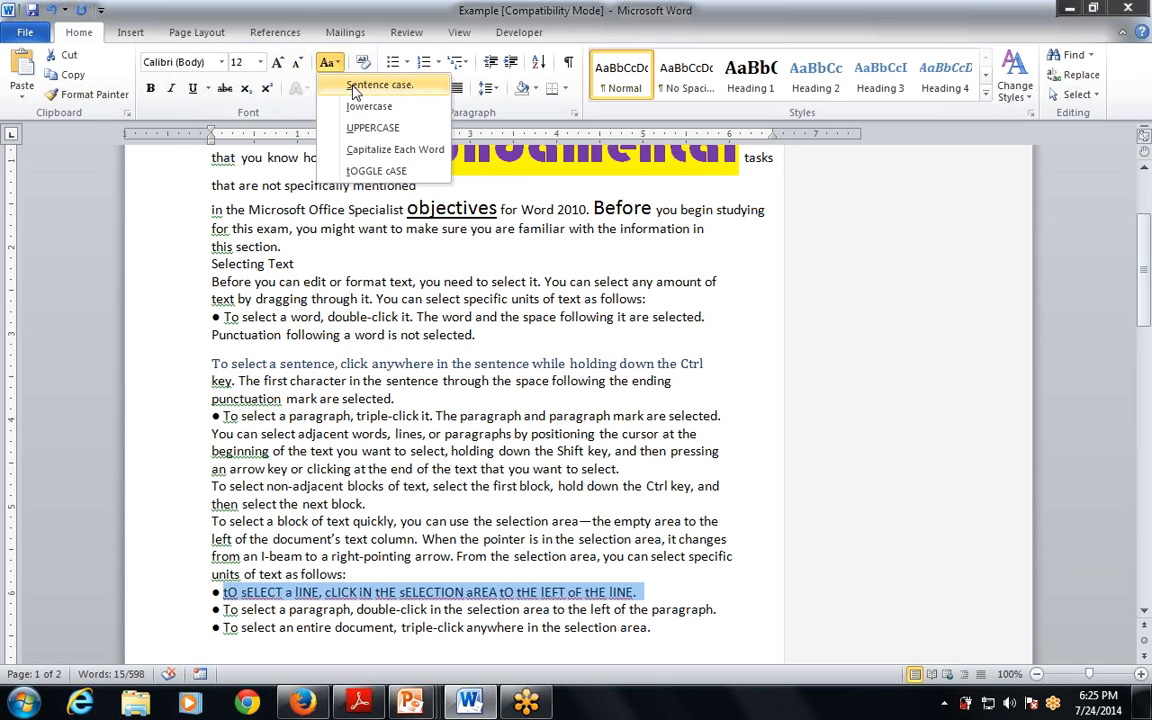
left_click(366, 106)
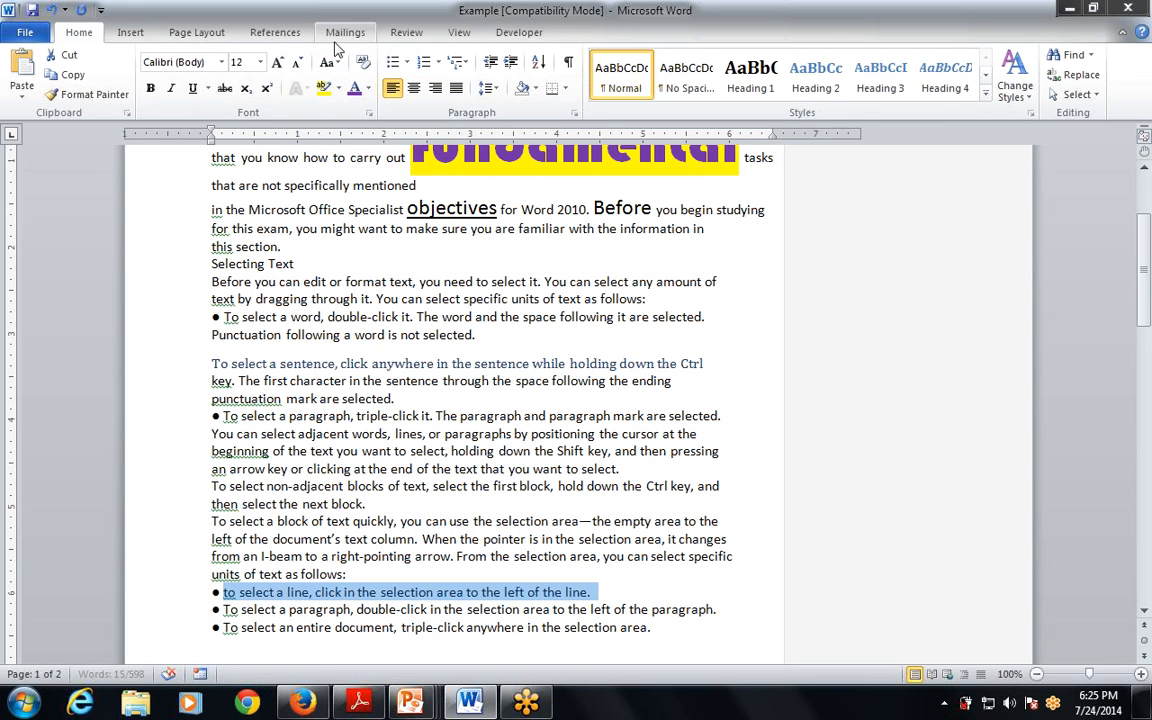
Try alternating between Sentence case and lowercase on the selected bullet text.
left_click(329, 63)
left_click(338, 88)
left_click(329, 63)
left_click(367, 108)
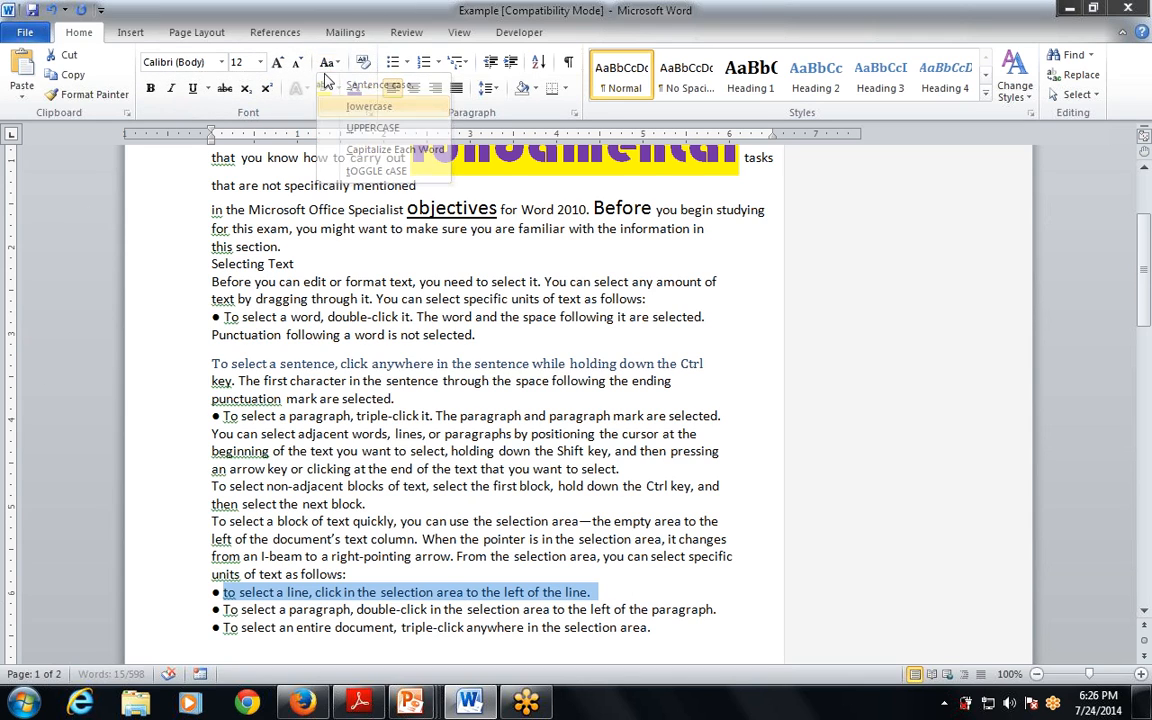
left_click(329, 63)
left_click(357, 86)
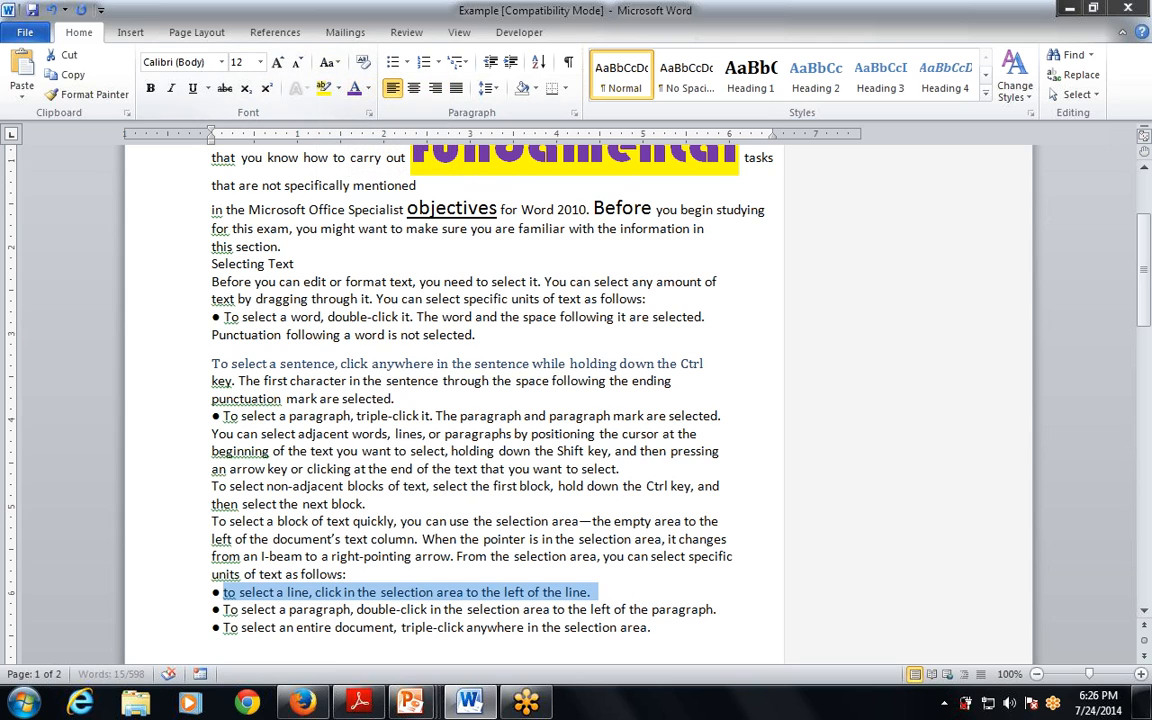
left_click(297, 610)
left_click(327, 66)
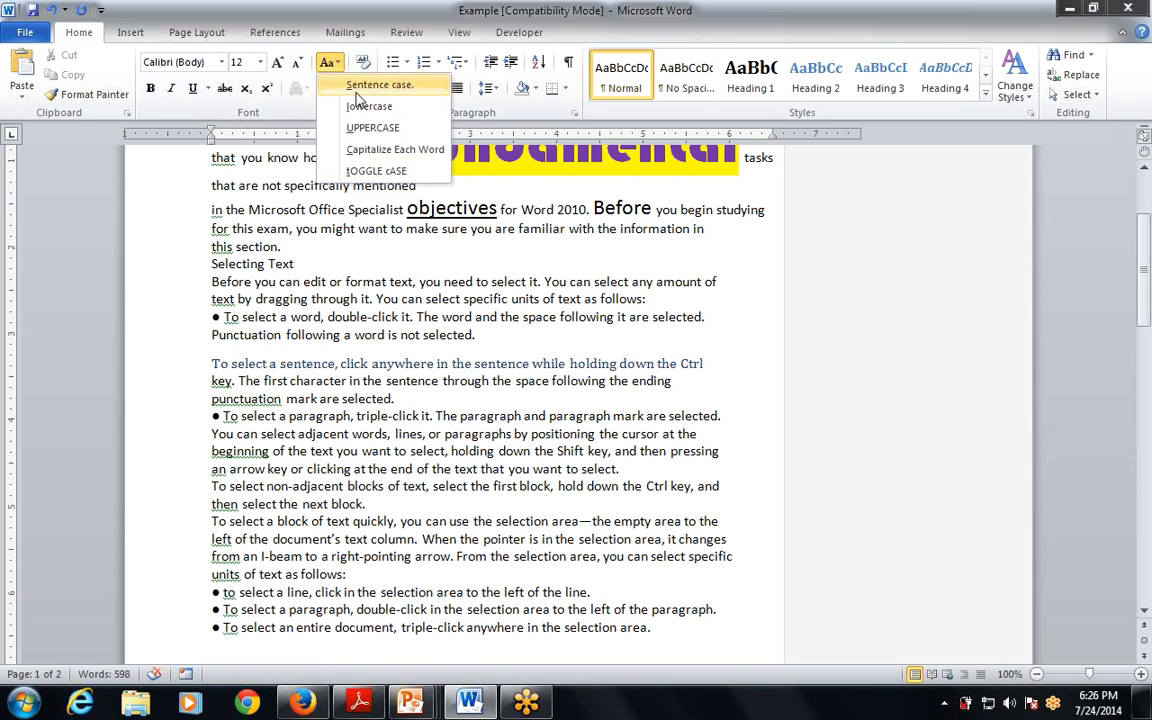
left_click(361, 307)
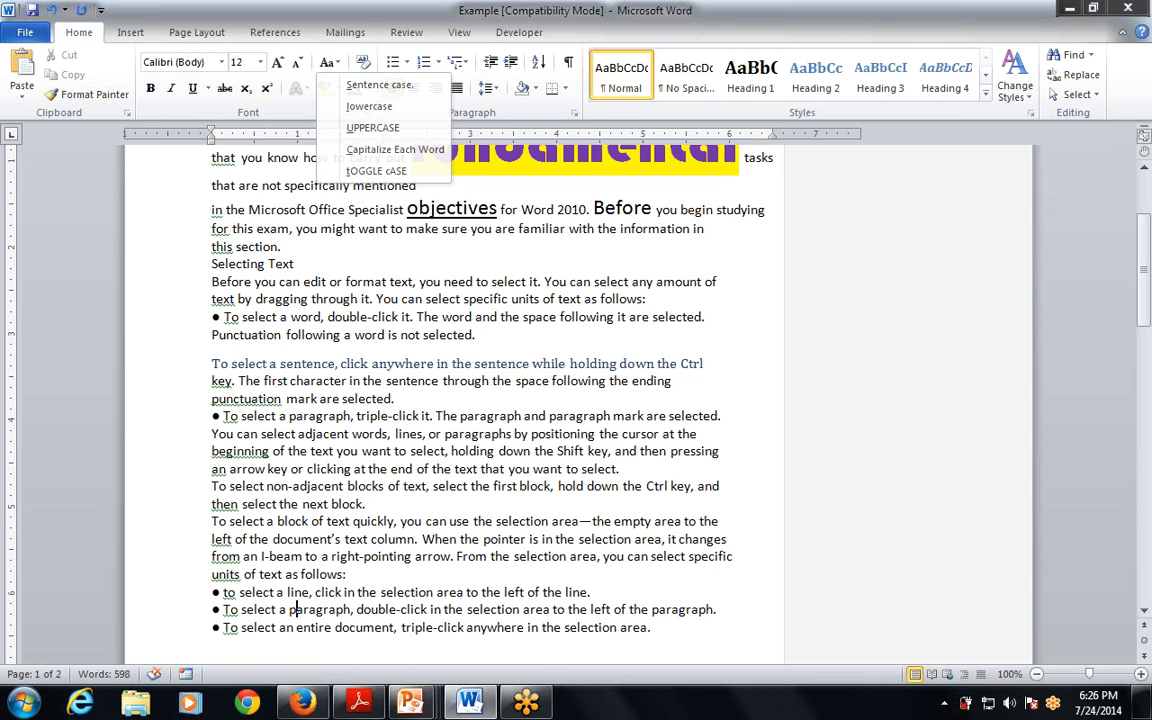
Add the text "H2O" on a new line below "Punctuation following a word is not selected.", with a blank line between.
left_click(482, 336)
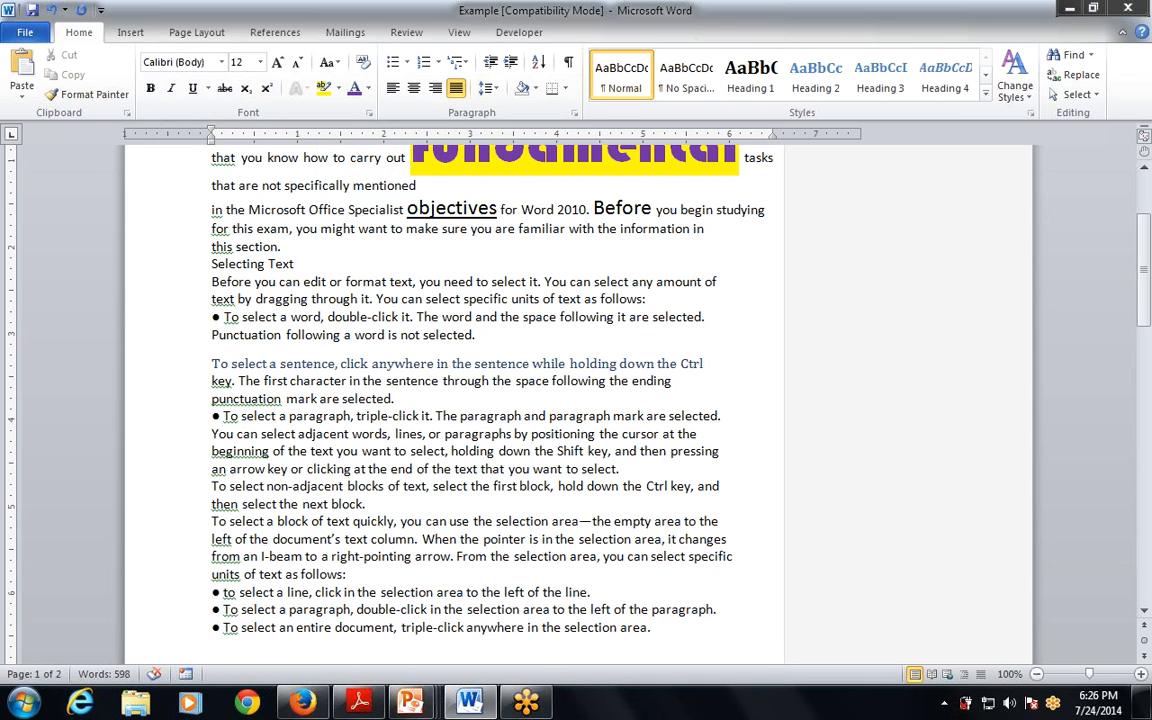
key("Return")
key("Return")
type("H")
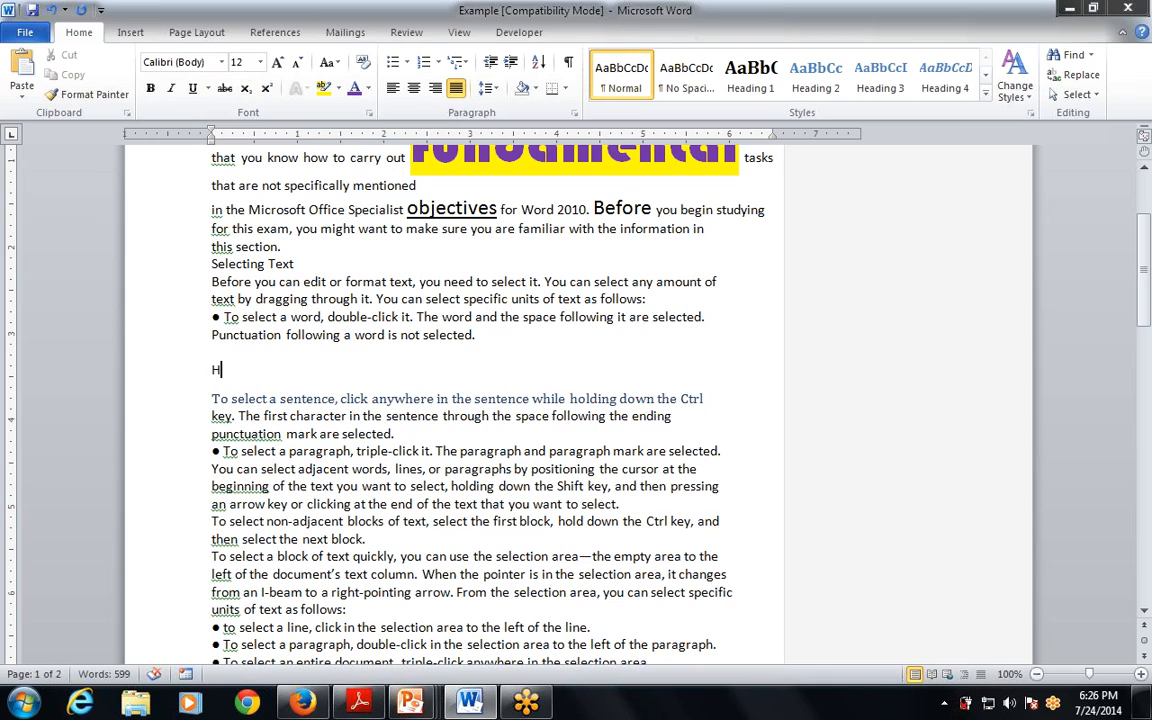
type("@")
type("o")
key("BackSpace")
Enlarge the "H2O" text to 72 pt and clear the selection.
left_click_drag(241, 370, 211, 371)
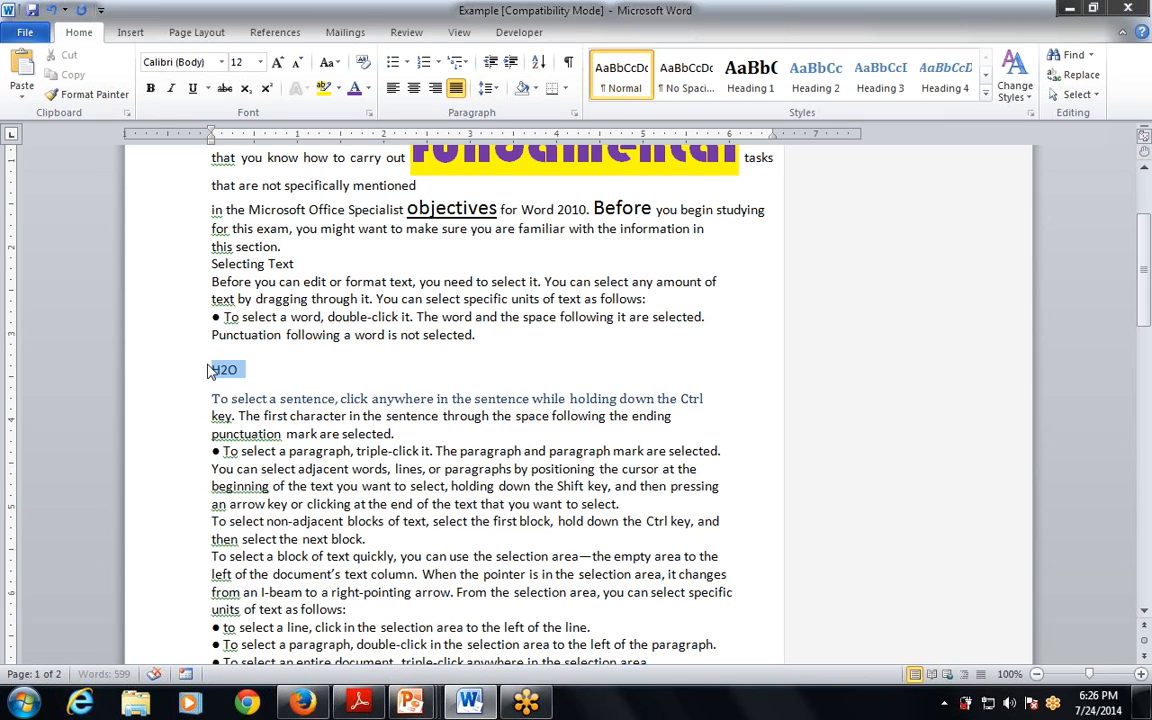
left_click(277, 62)
left_click(277, 62)
left_click(277, 62)
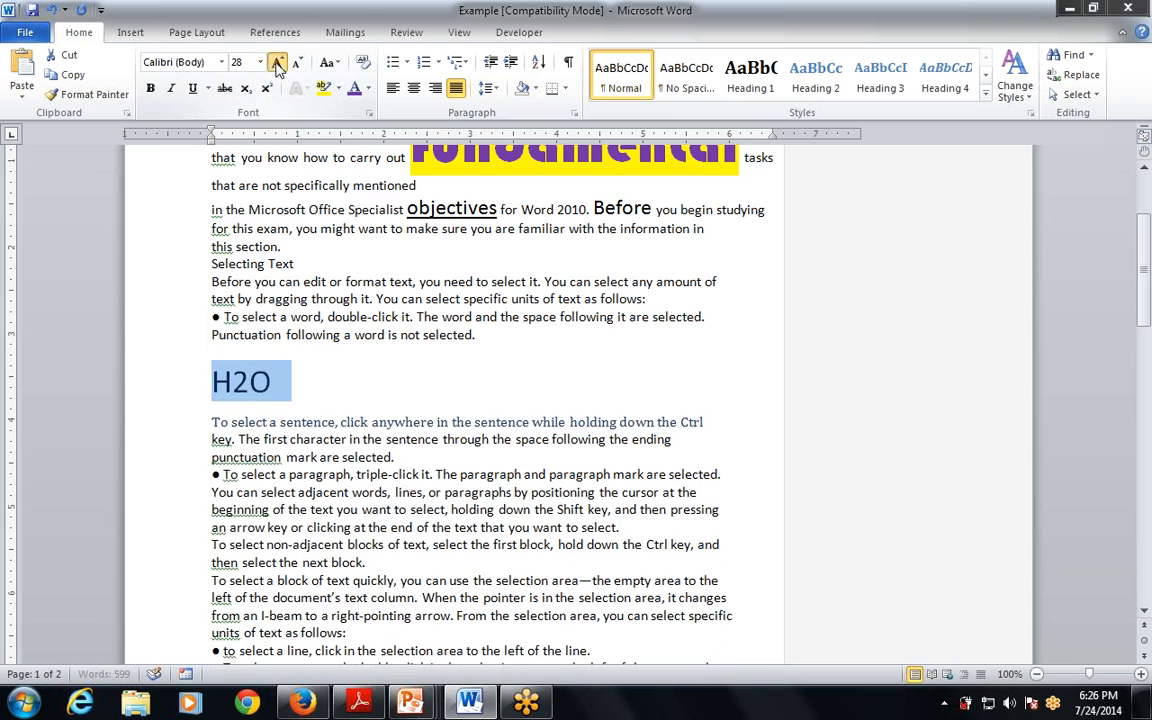
left_click(277, 62)
left_click(282, 412)
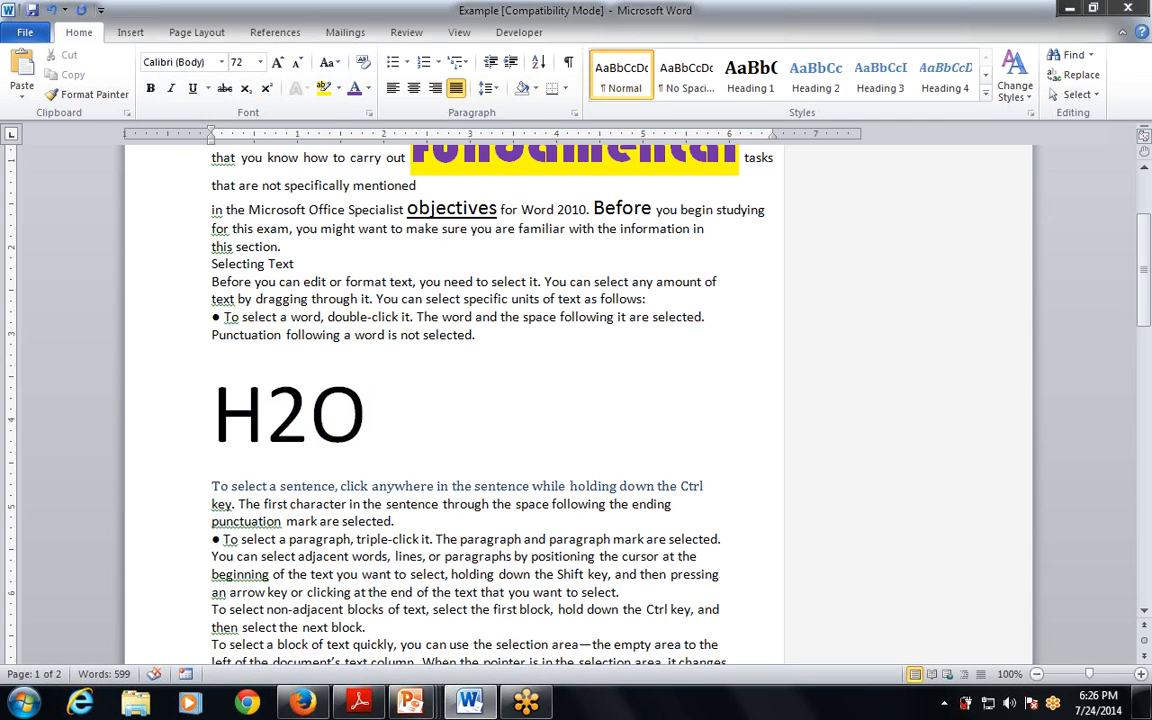
Format the 2 in the large H2O text as subscript and clear the selection.
left_click_drag(265, 412, 303, 418)
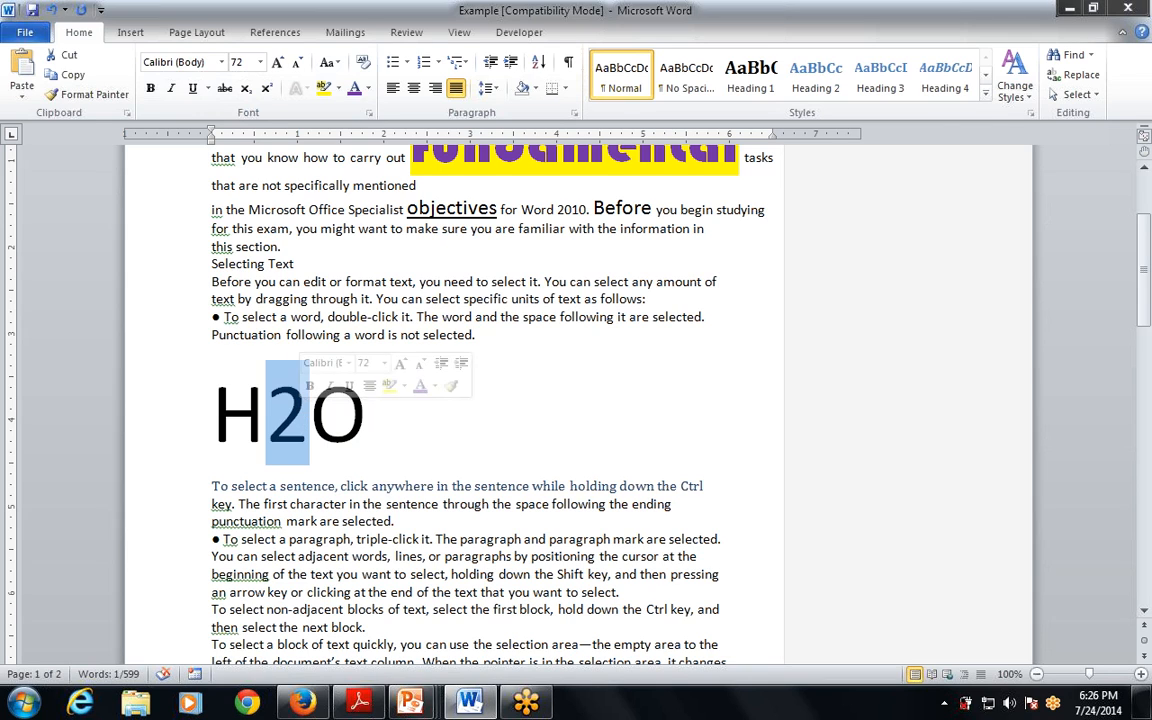
left_click(247, 92)
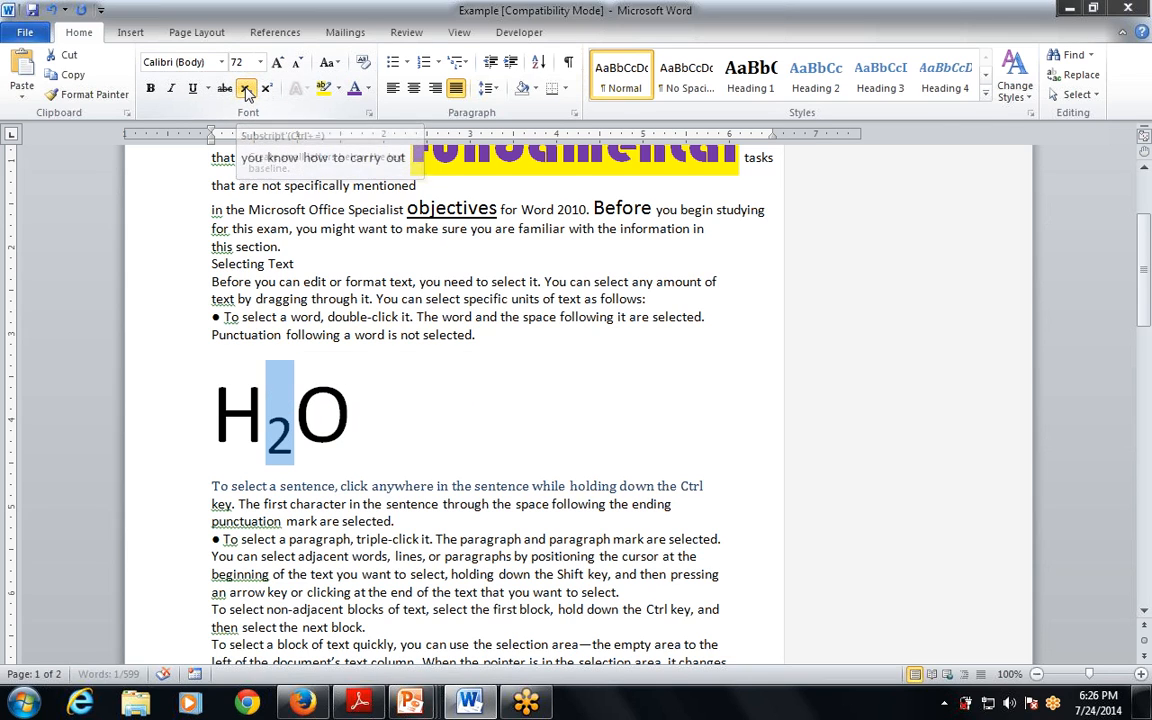
left_click(247, 92)
left_click(247, 92)
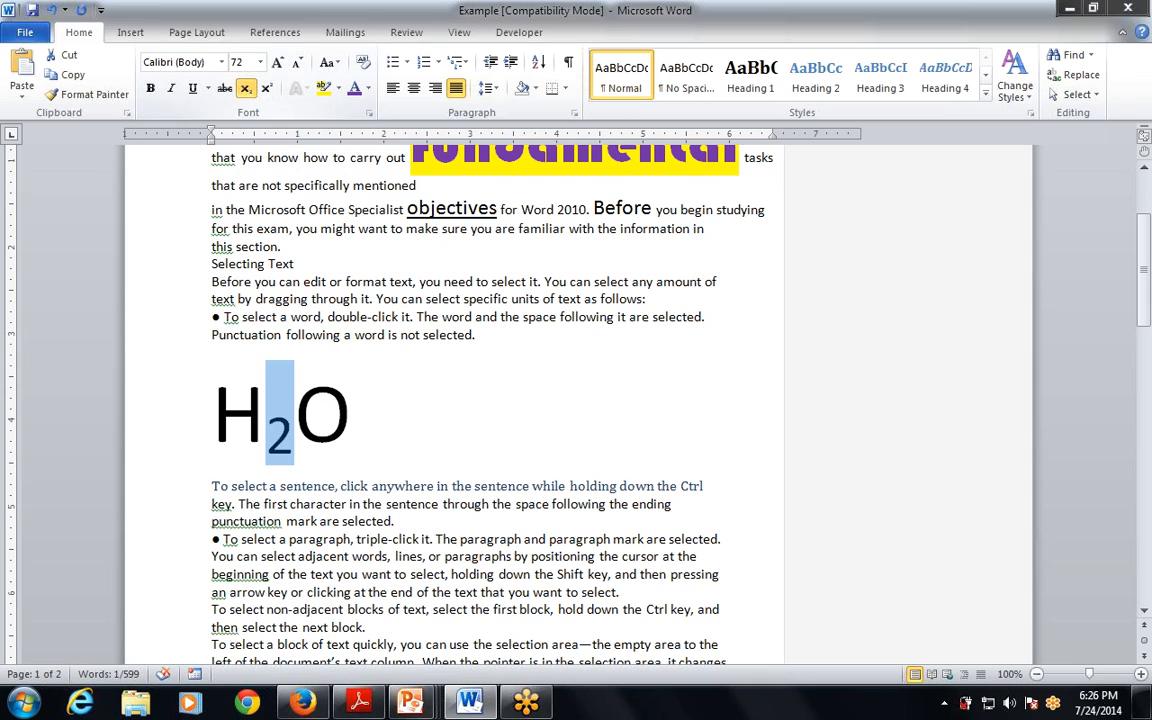
left_click(356, 415)
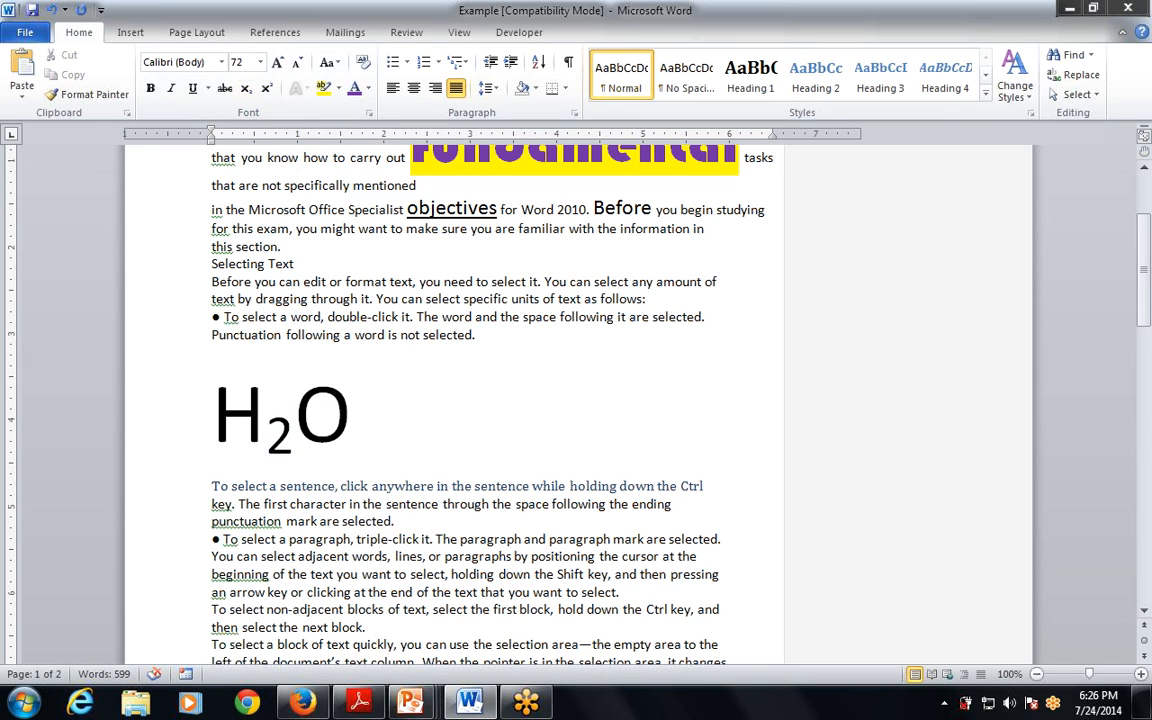
Format the 2 in the large H2O text as superscript.
left_click_drag(265, 410, 292, 410)
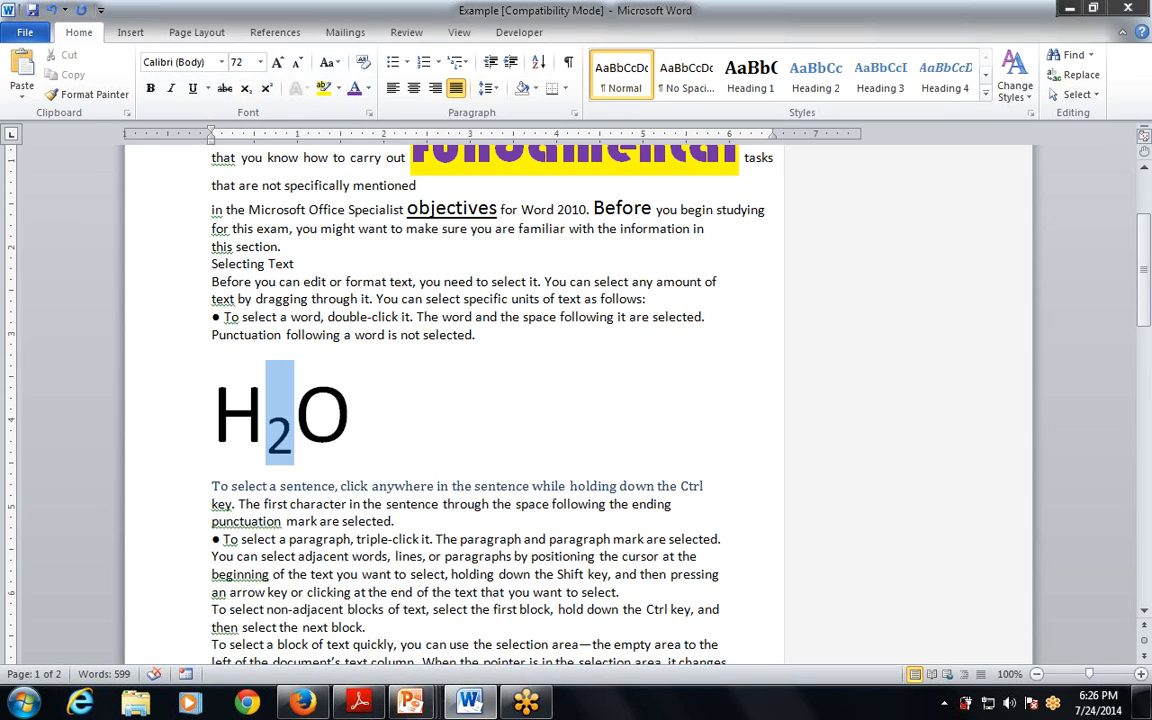
left_click(266, 89)
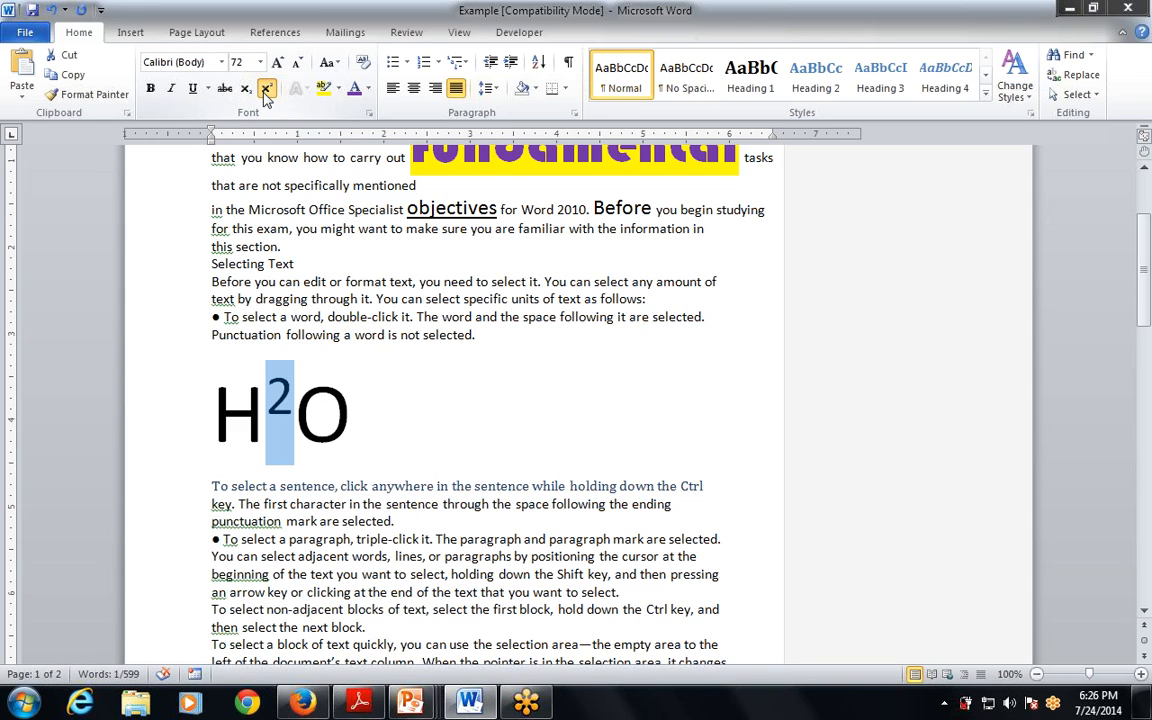
left_click(266, 89)
left_click(266, 89)
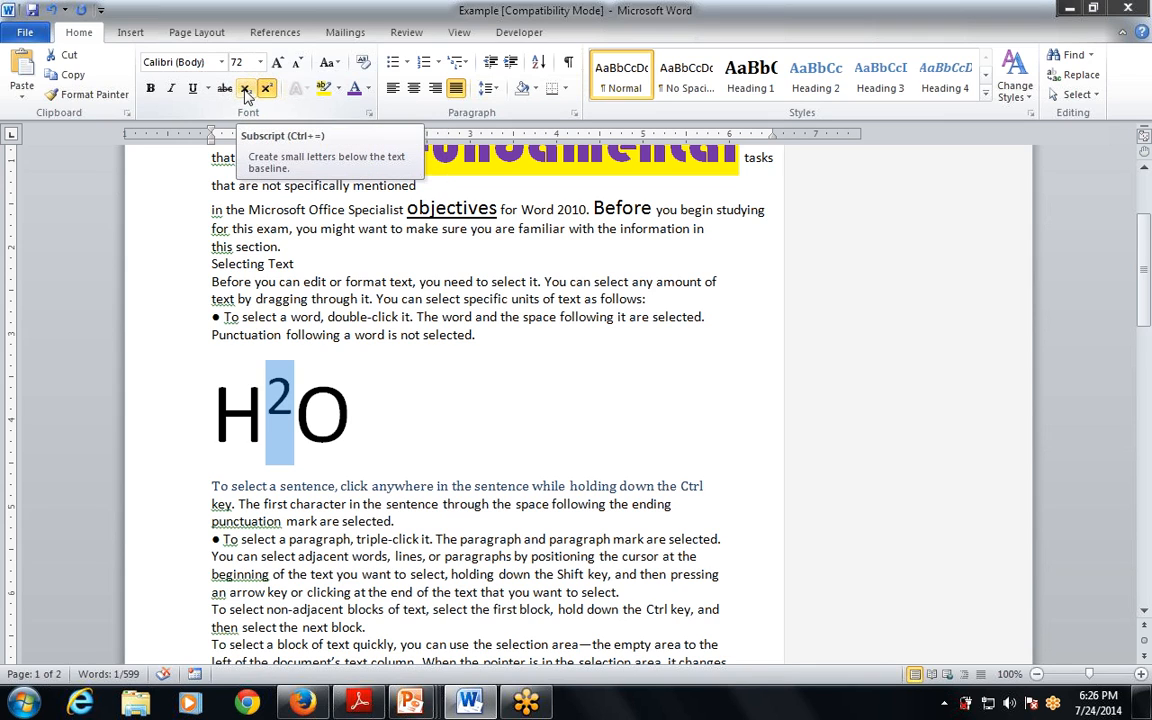
Try strikethrough on the large H2O text, remove it again, and place the cursor in the second "sentence" of the blue line below.
left_click_drag(358, 418, 217, 418)
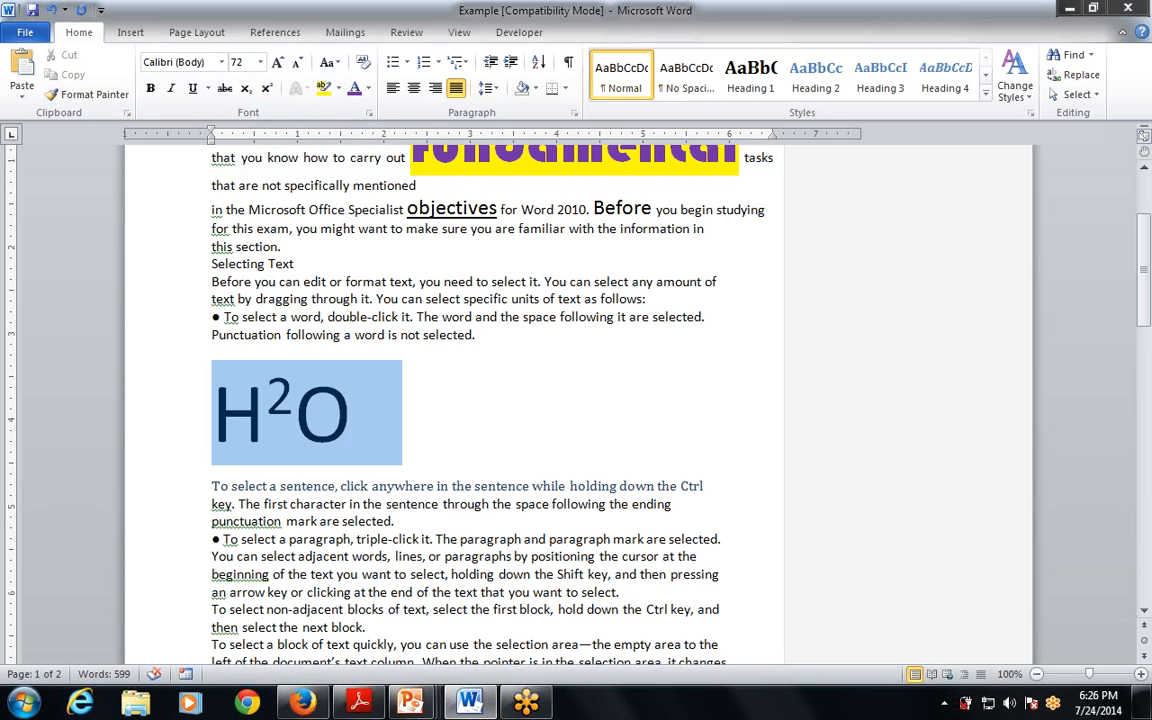
left_click(226, 90)
left_click(226, 90)
double_click(307, 486)
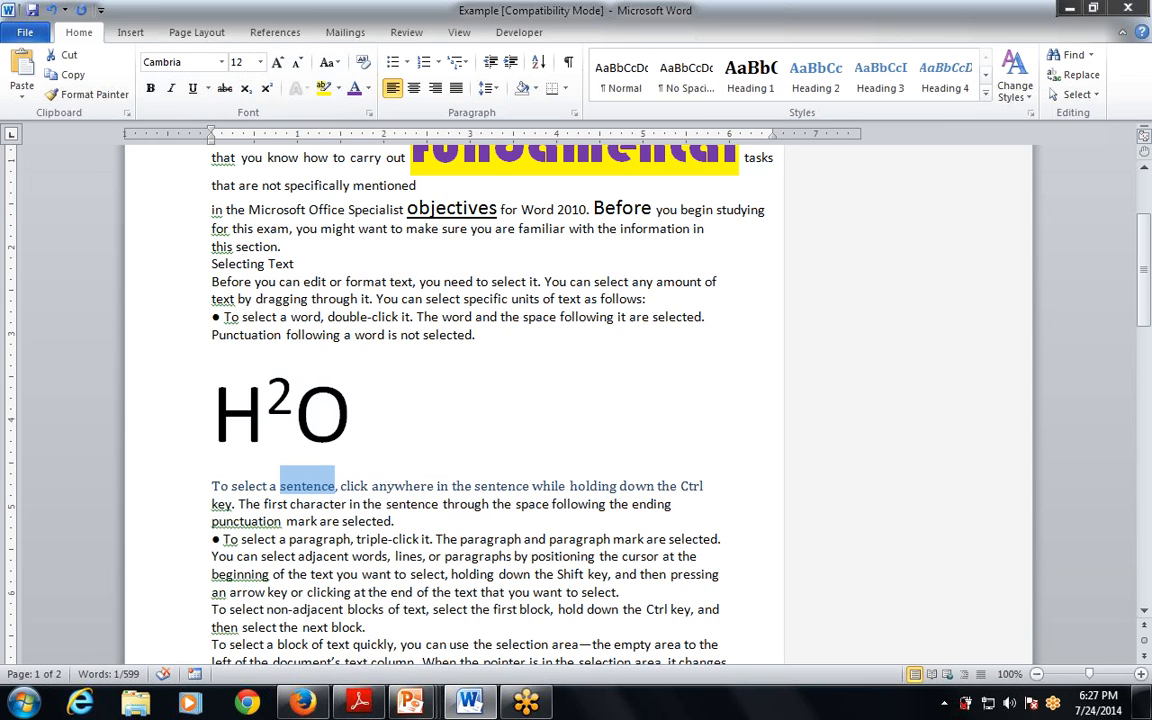
left_click(530, 485)
Switch to PowerPoint, present slides 3 and 4 on font attributes, effects, case and character spacing, and return to Word.
scroll(530, 485, "up", 1)
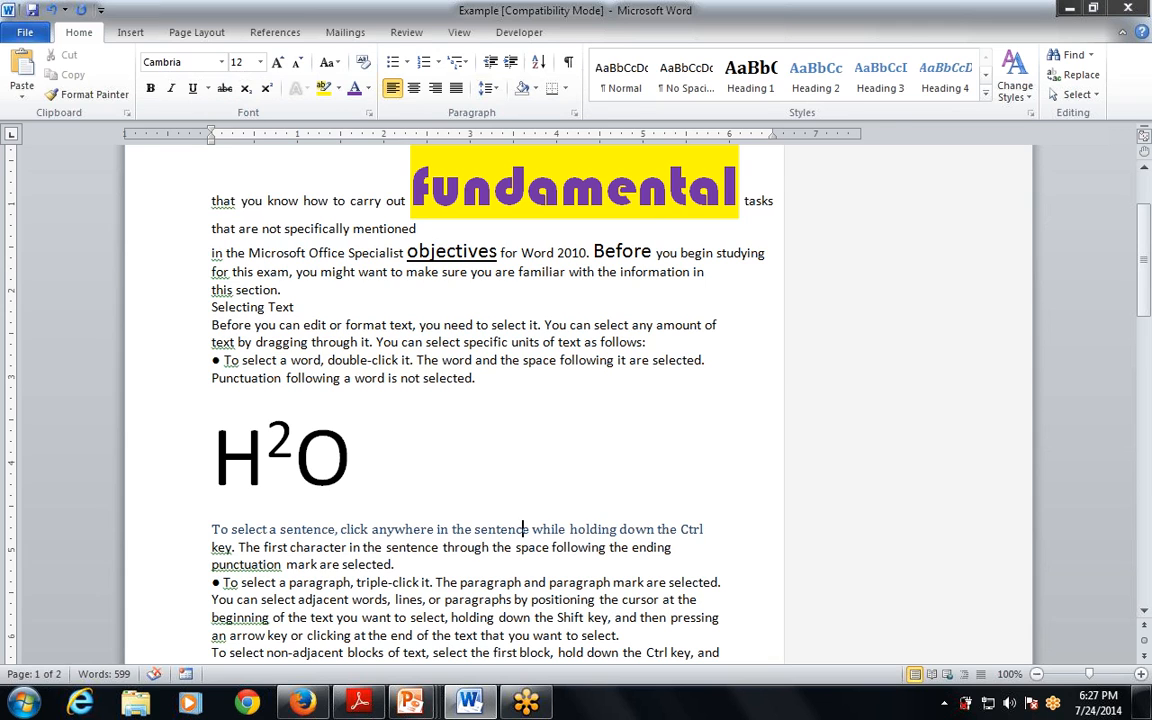
key("alt+Tab")
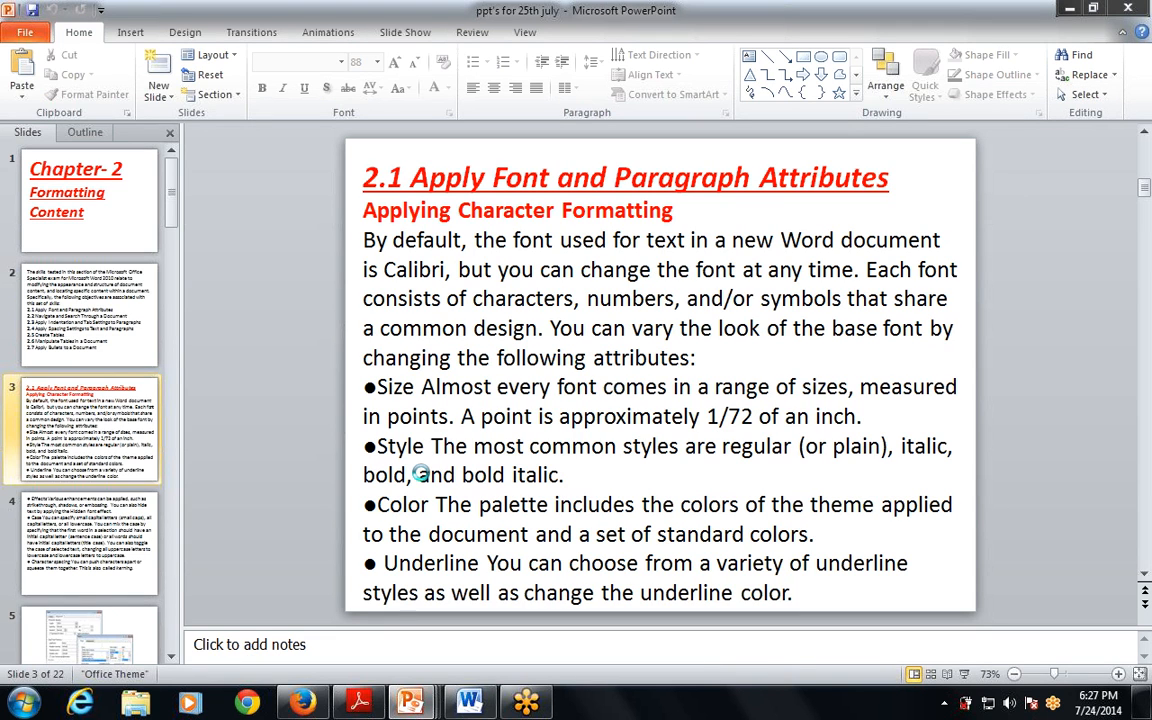
key("shift+F5")
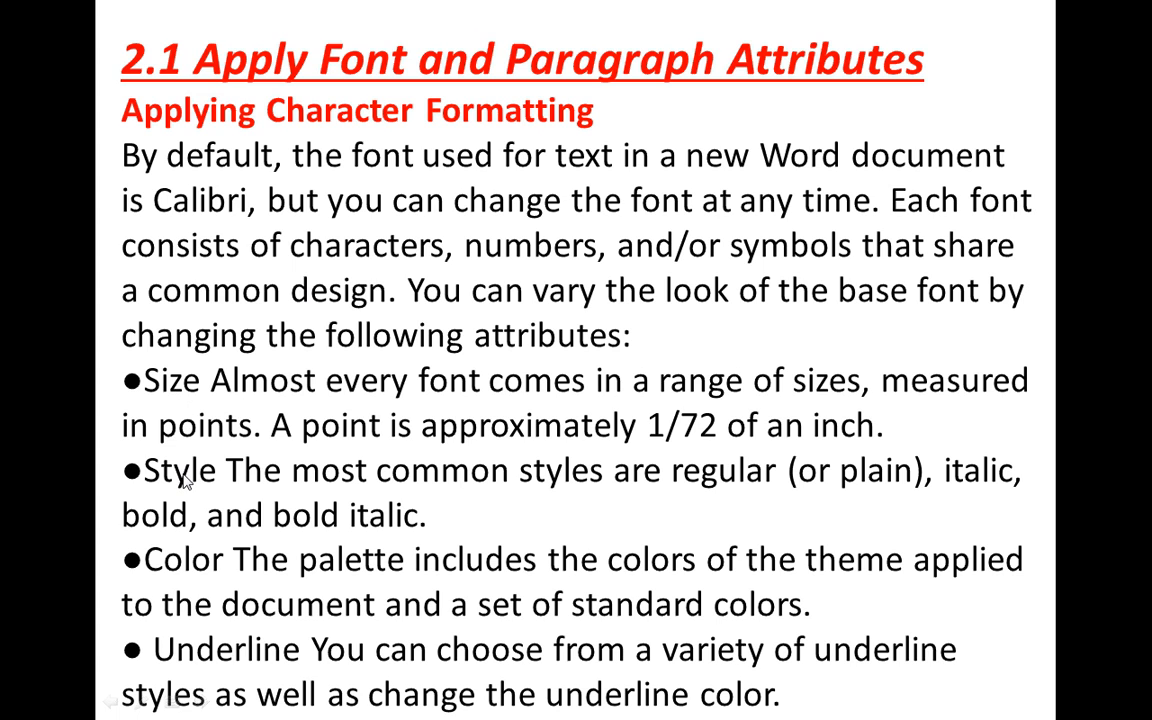
left_click(230, 640)
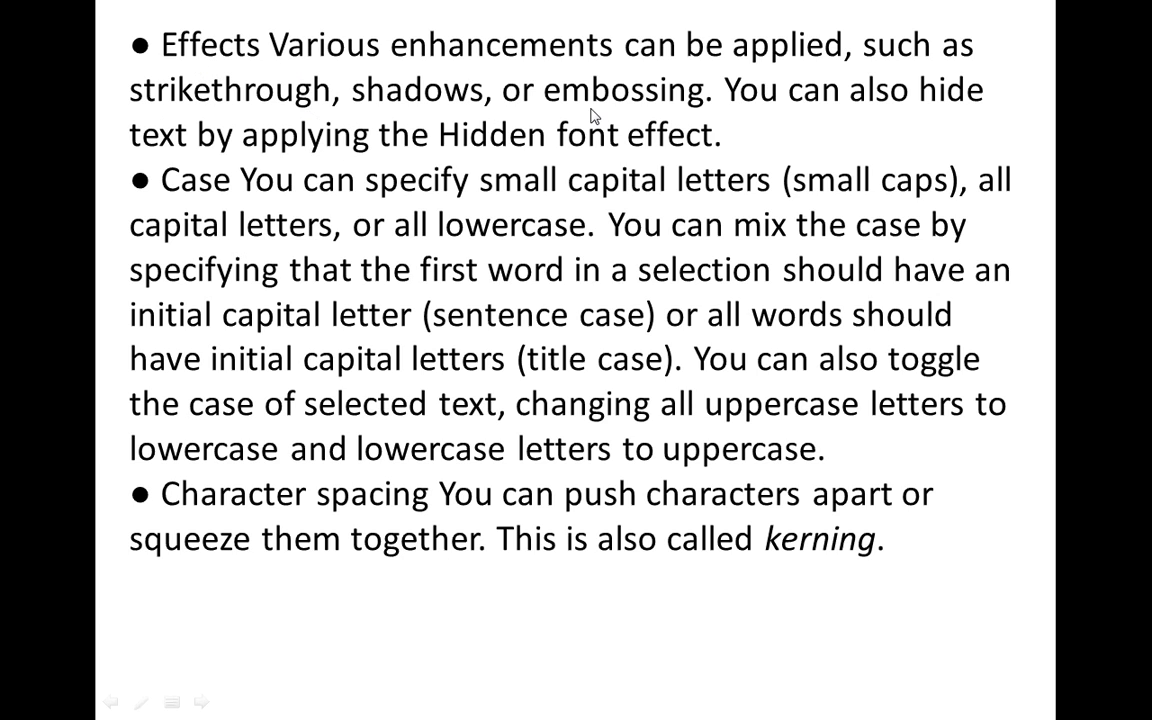
key("alt+Tab")
scroll(185, 324, "down", 1)
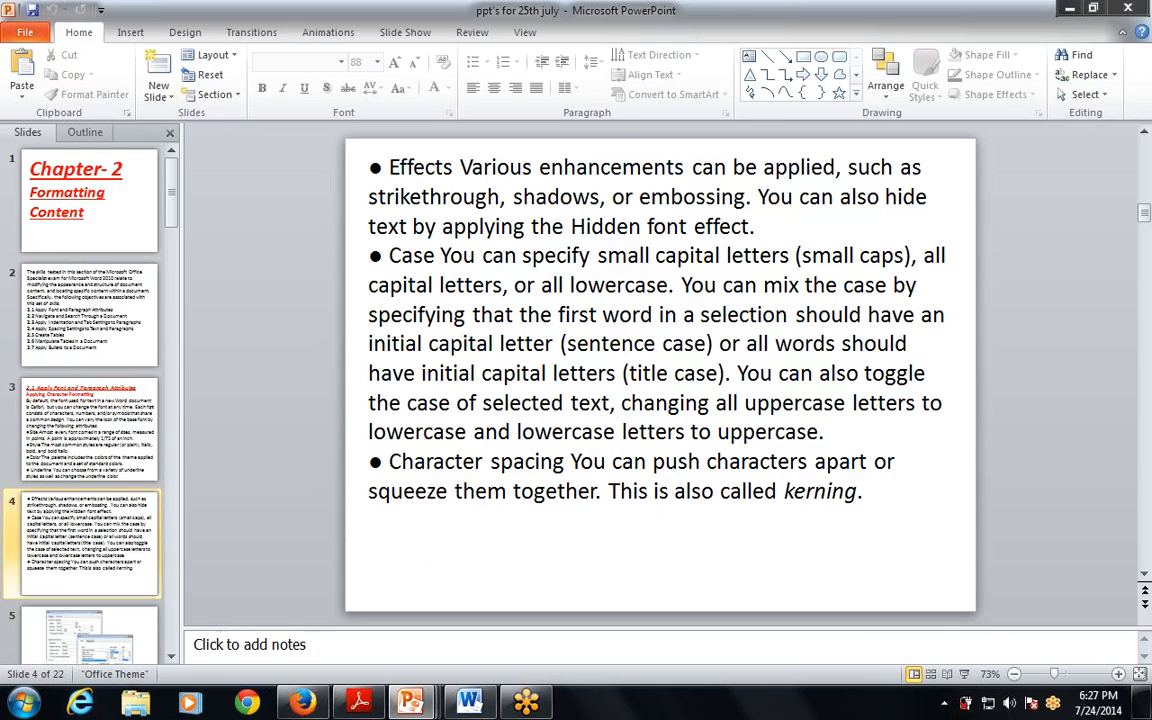
left_click(469, 702)
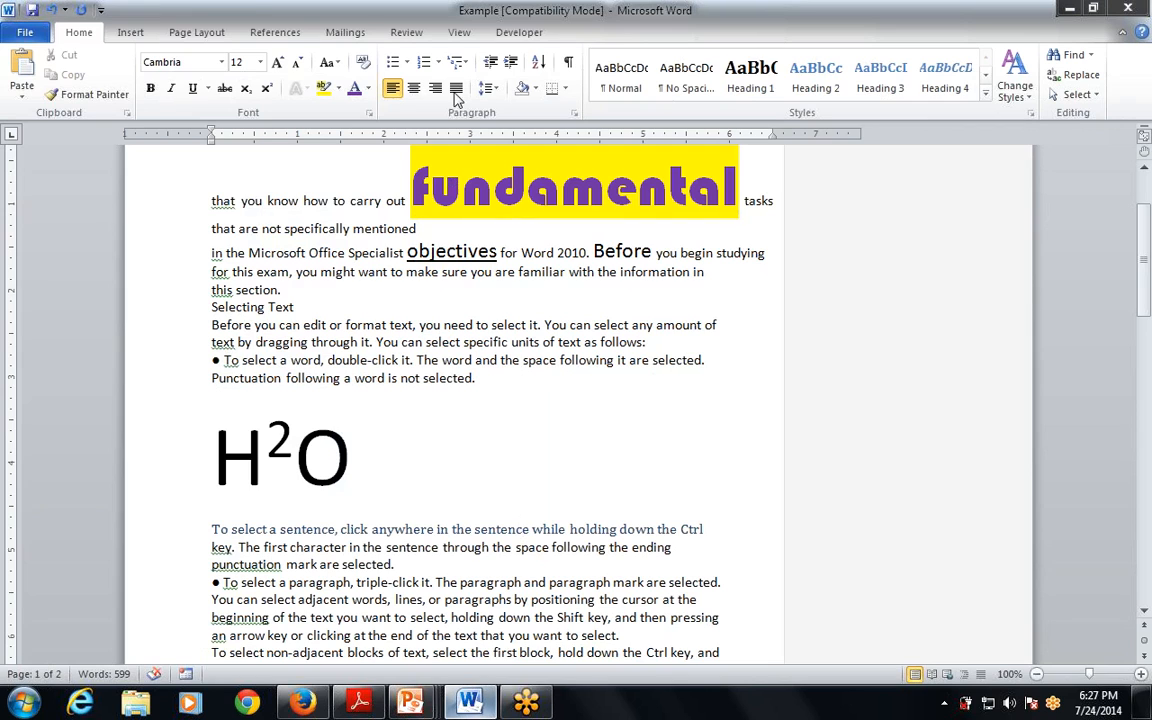
Try the Strikethrough, Double strikethrough, Superscript and Subscript font effects on the second "sentence" in the blue line.
left_click(368, 113)
left_click(423, 349)
left_click(423, 367)
left_click(423, 349)
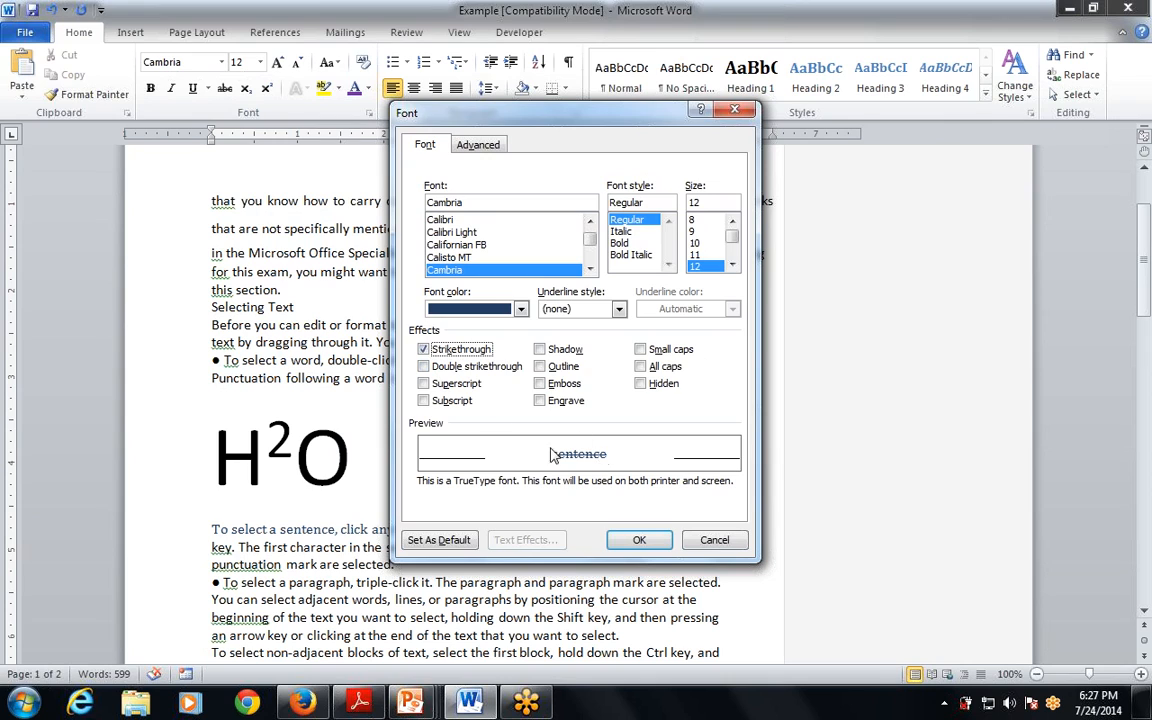
left_click(423, 367)
left_click(424, 383)
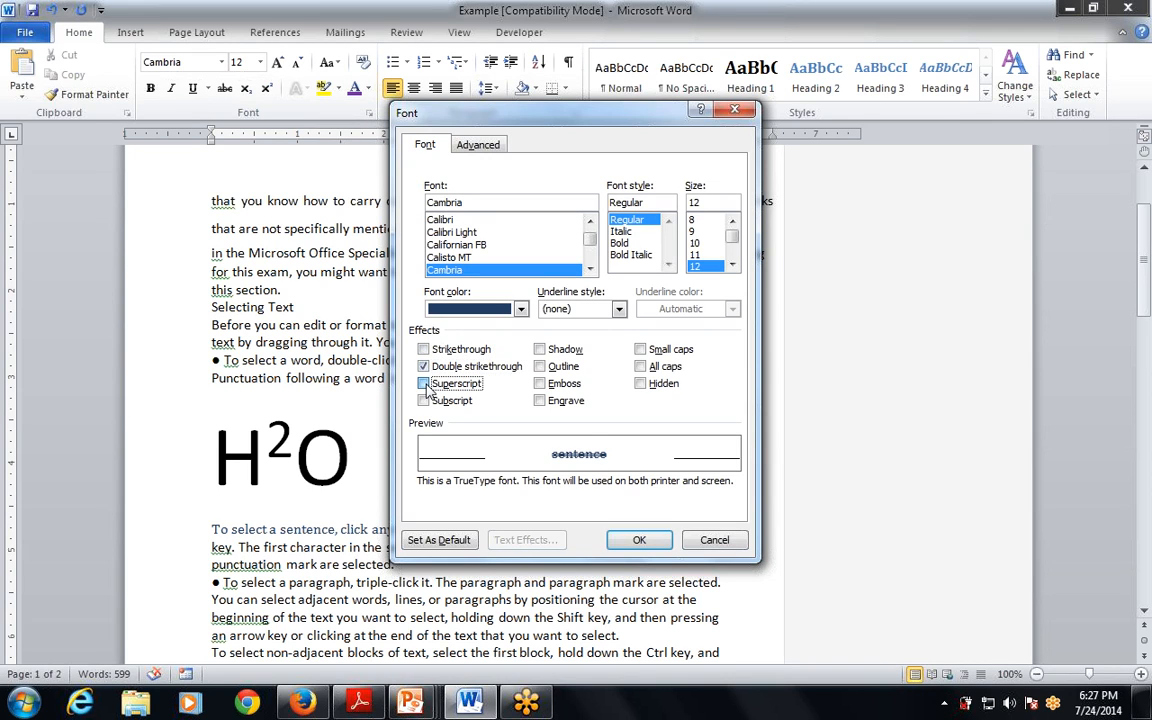
left_click(423, 367)
left_click(423, 400)
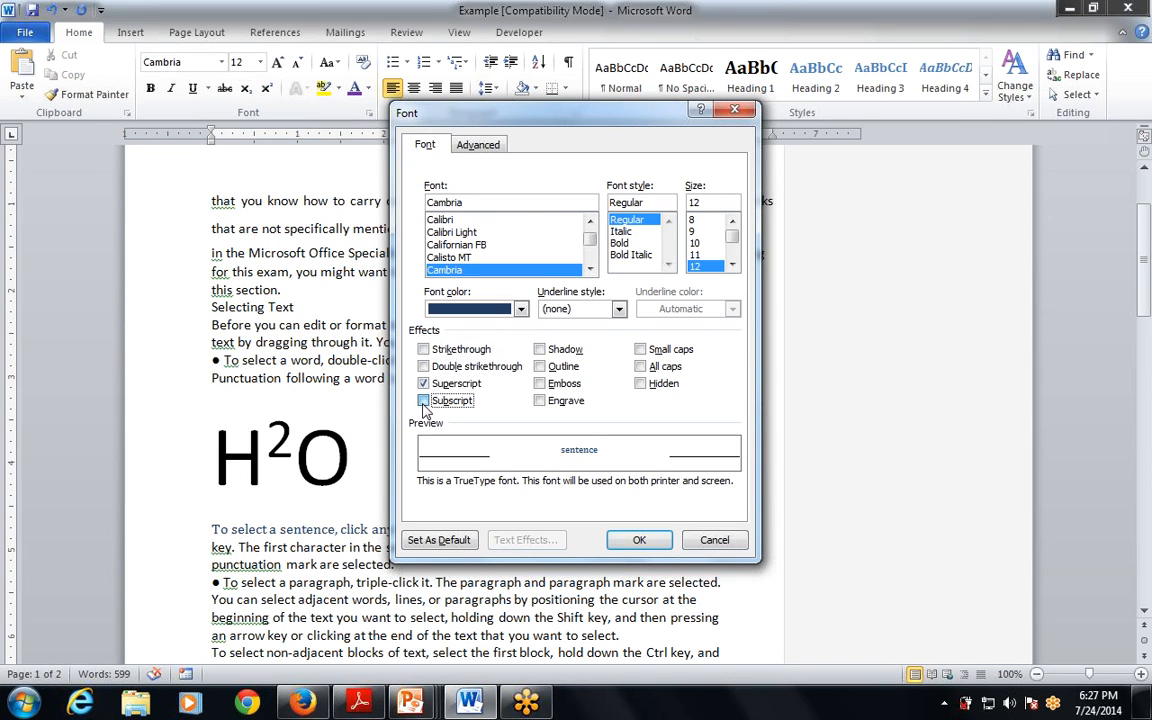
Preview the Shadow, Outline and Emboss effects on the word "sentence", and apply Engrave to it.
left_click(539, 349)
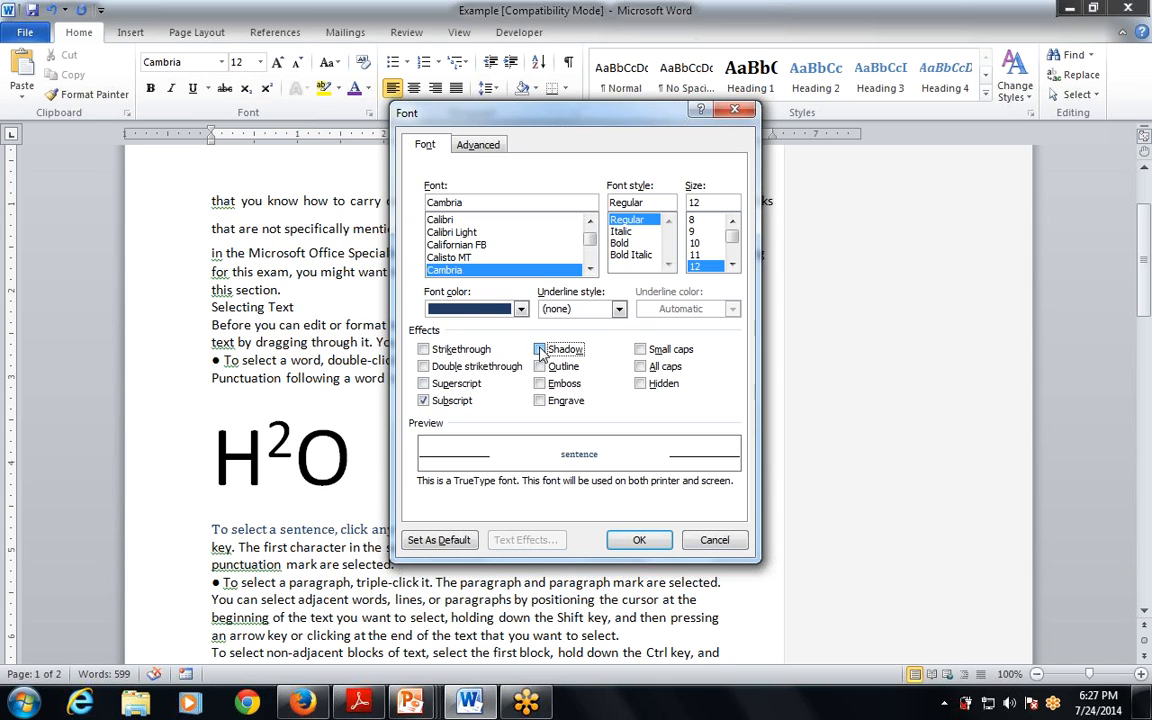
left_click(423, 400)
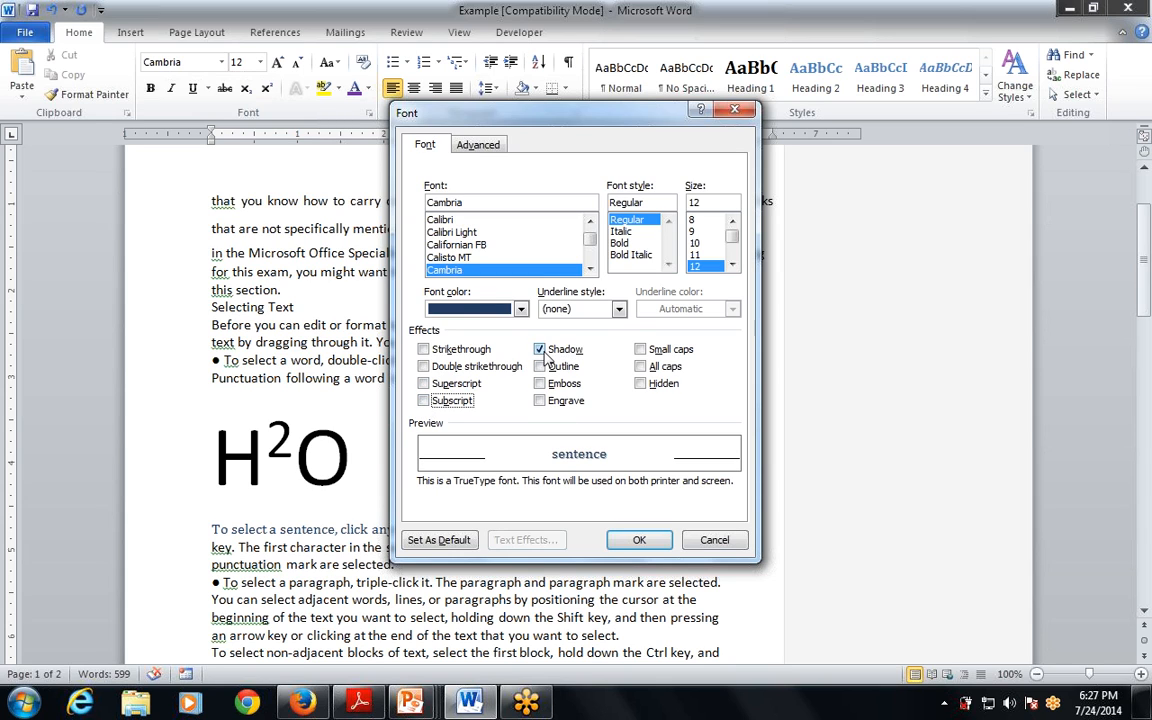
left_click(540, 366)
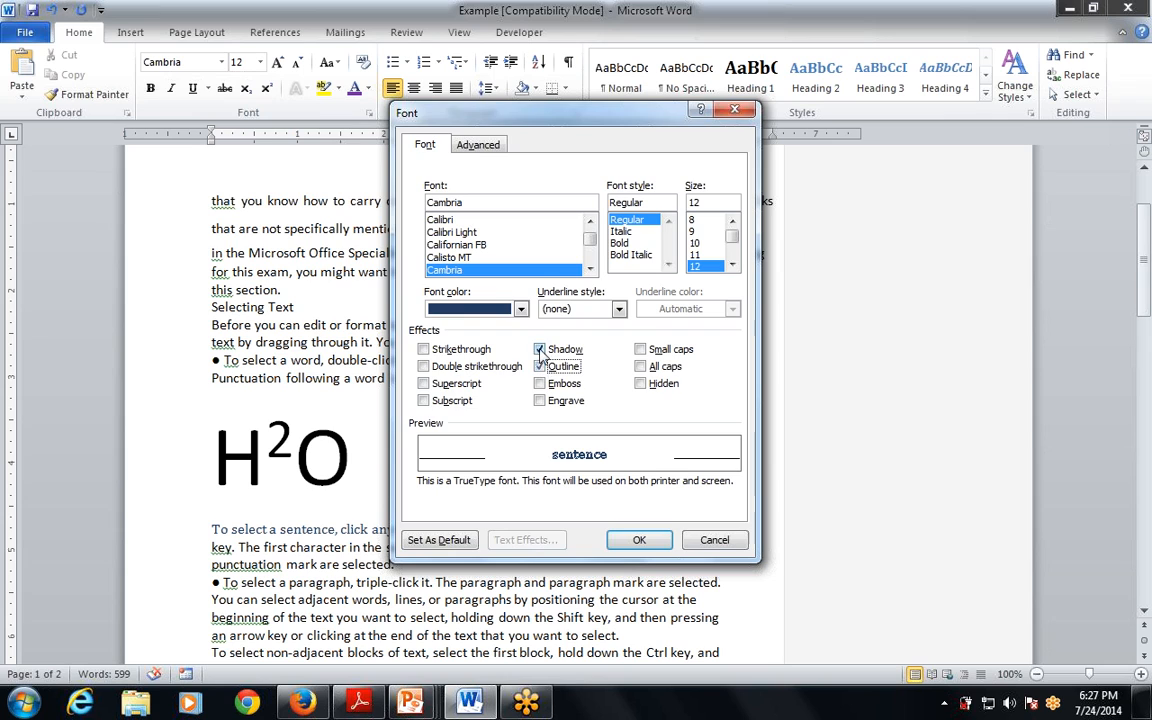
left_click(539, 383)
left_click(540, 400)
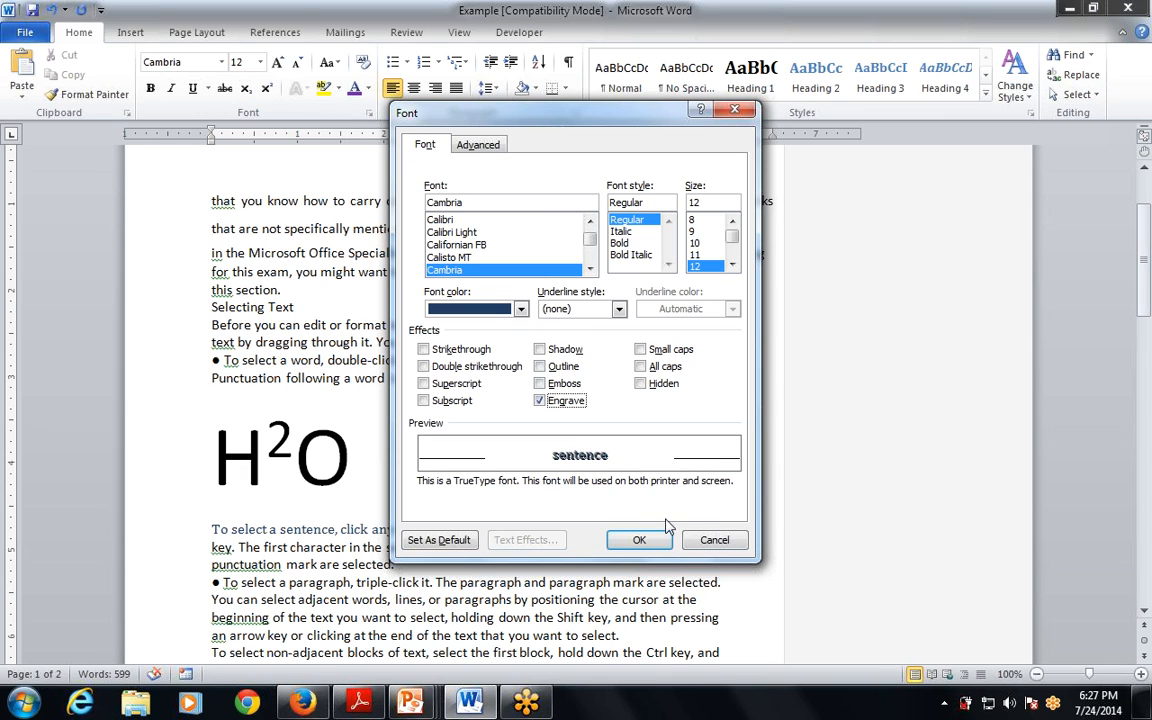
left_click(642, 540)
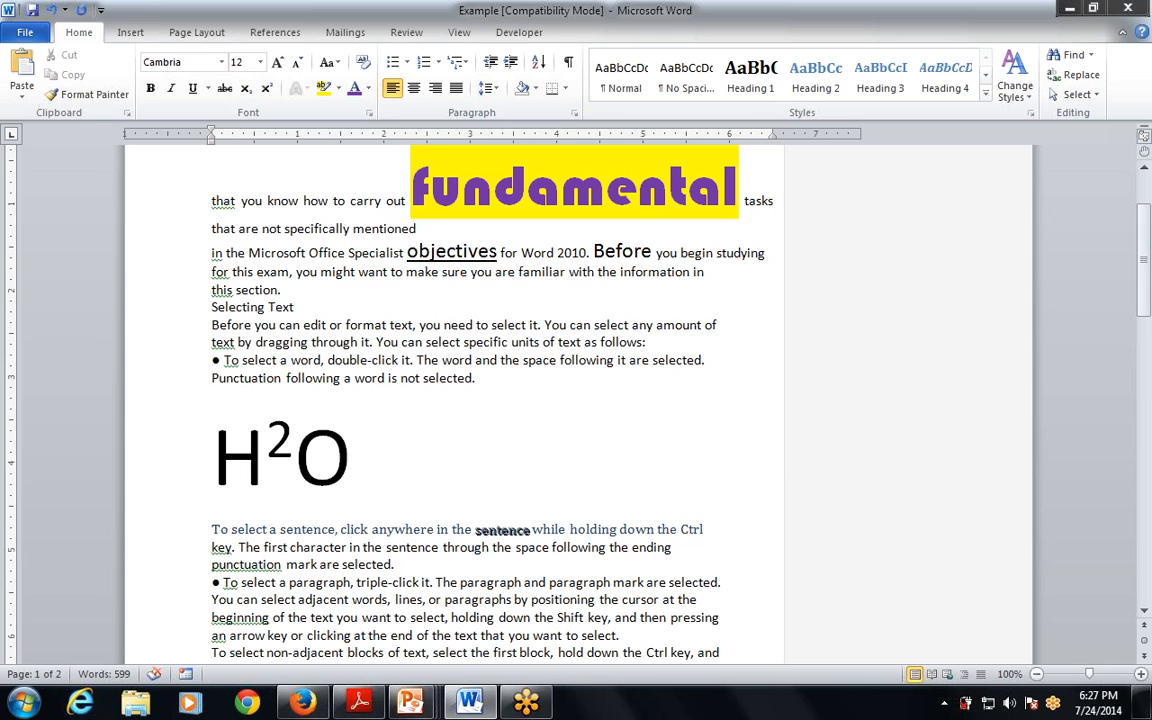
Apply the Outline font effect to the text from "The first character in the sentence" through "that you want to select".
left_click_drag(238, 547, 618, 635)
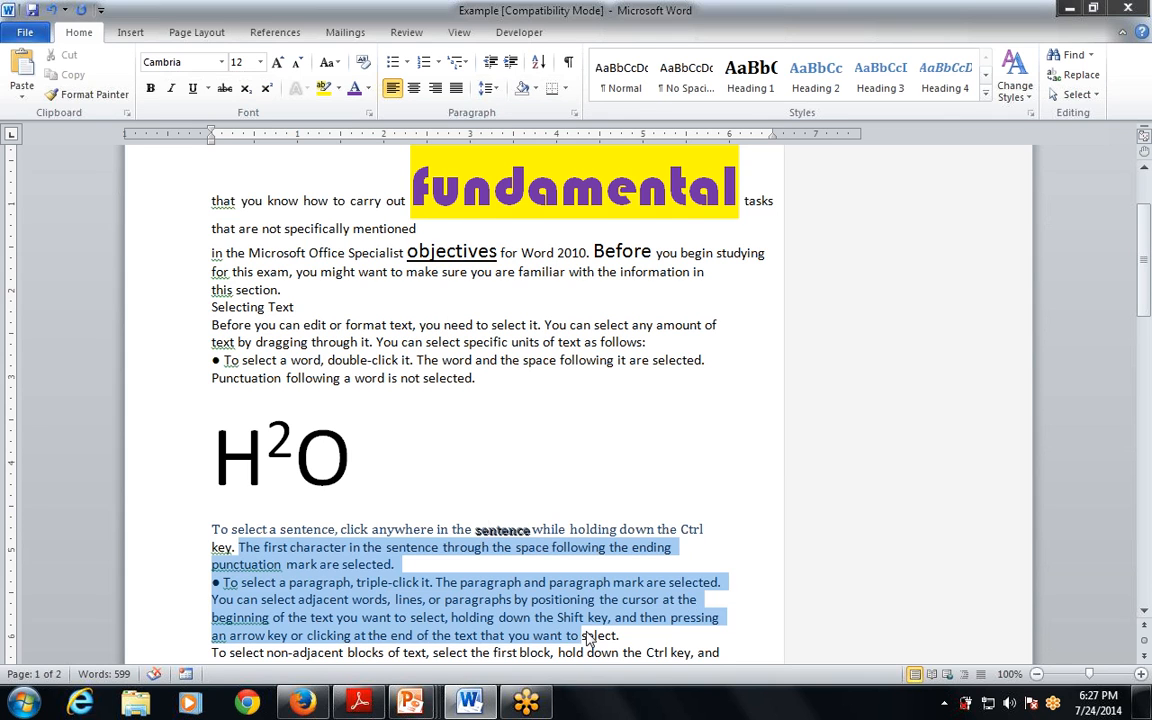
left_click(368, 113)
left_click(525, 366)
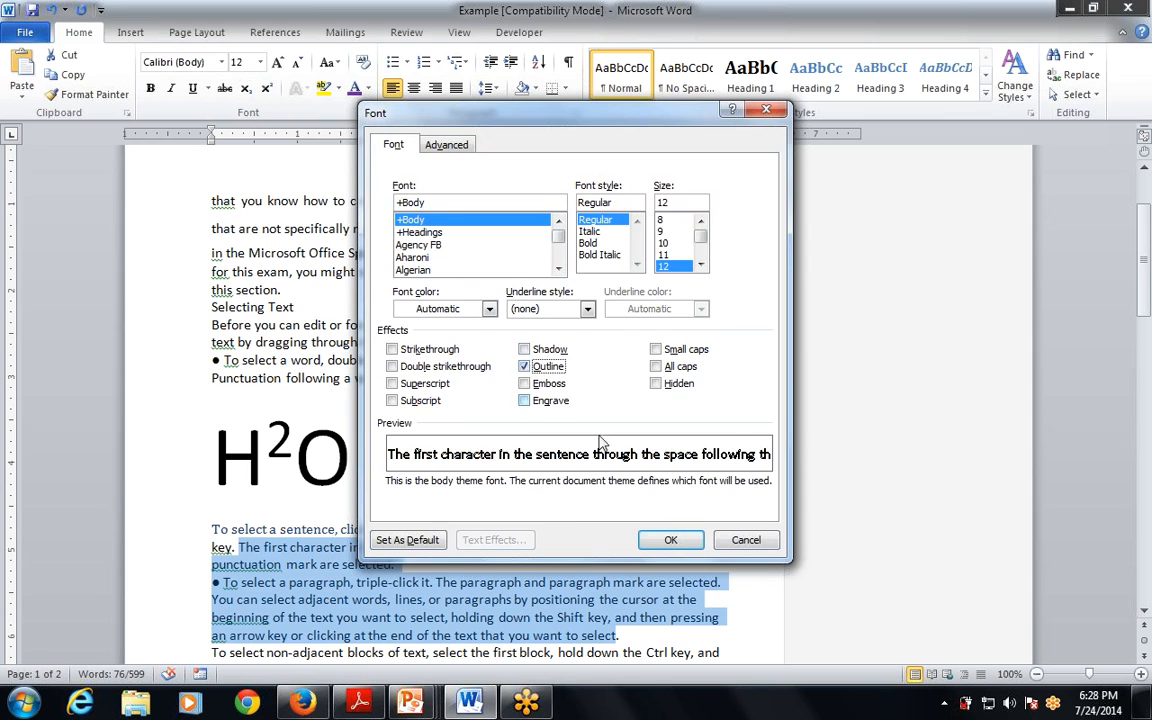
left_click(663, 540)
left_click(641, 600)
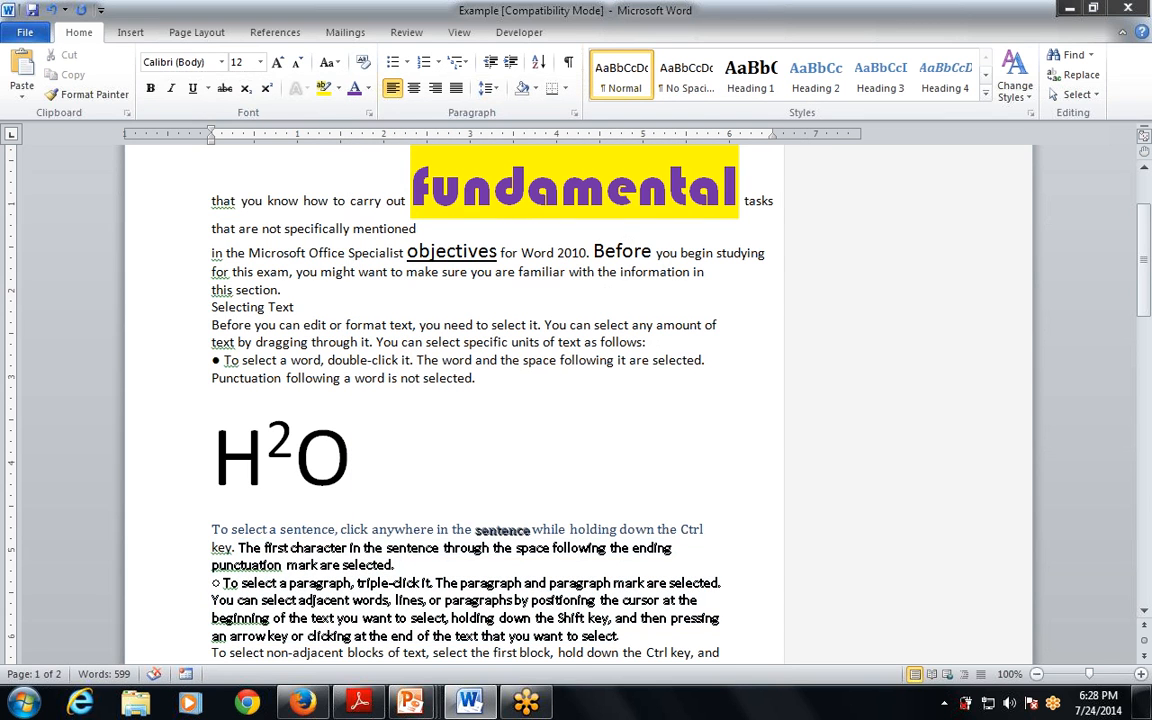
Switch to PowerPoint and review the Case bullet on slide 4, highlighting small caps, sentence case, title case and toggling case.
key("alt+Tab")
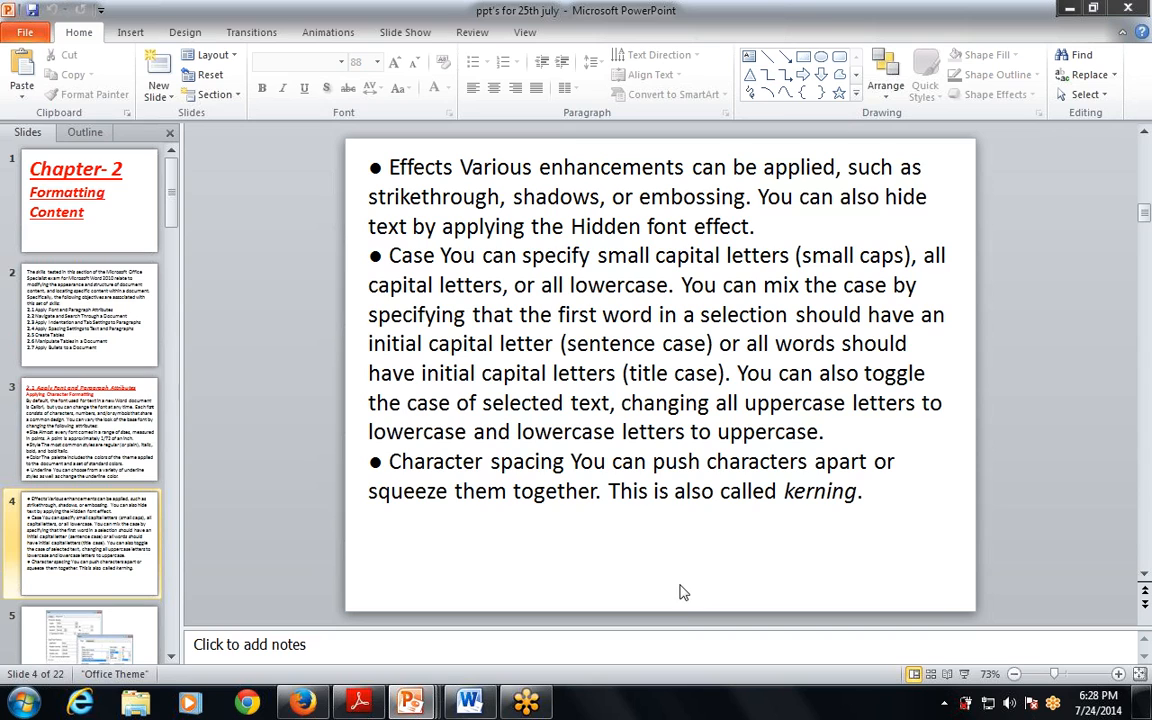
left_click_drag(389, 257, 434, 257)
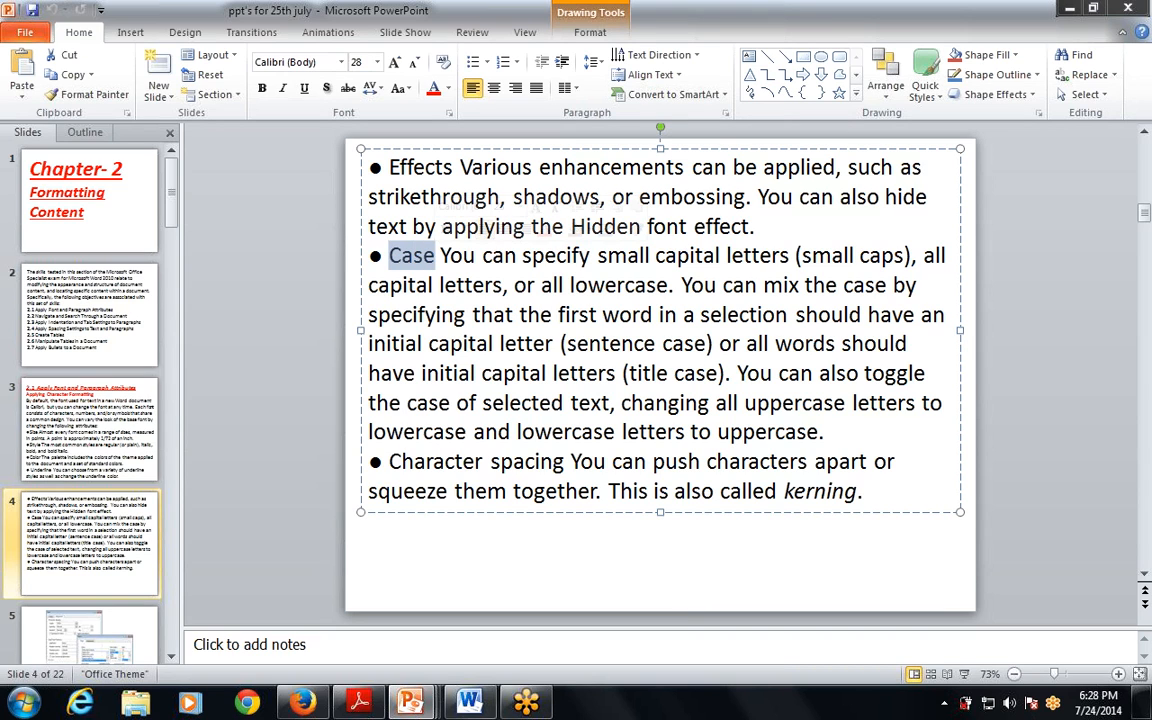
left_click_drag(797, 257, 904, 257)
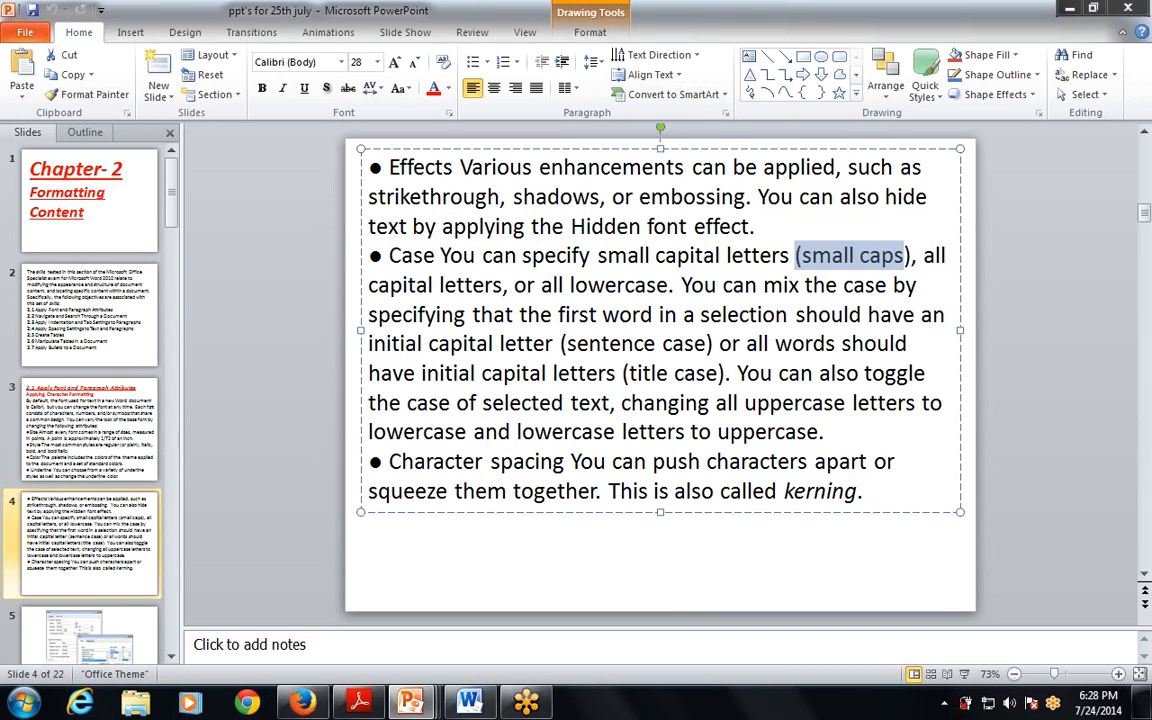
left_click_drag(568, 343, 722, 373)
left_click(573, 402)
left_click_drag(573, 402, 716, 402)
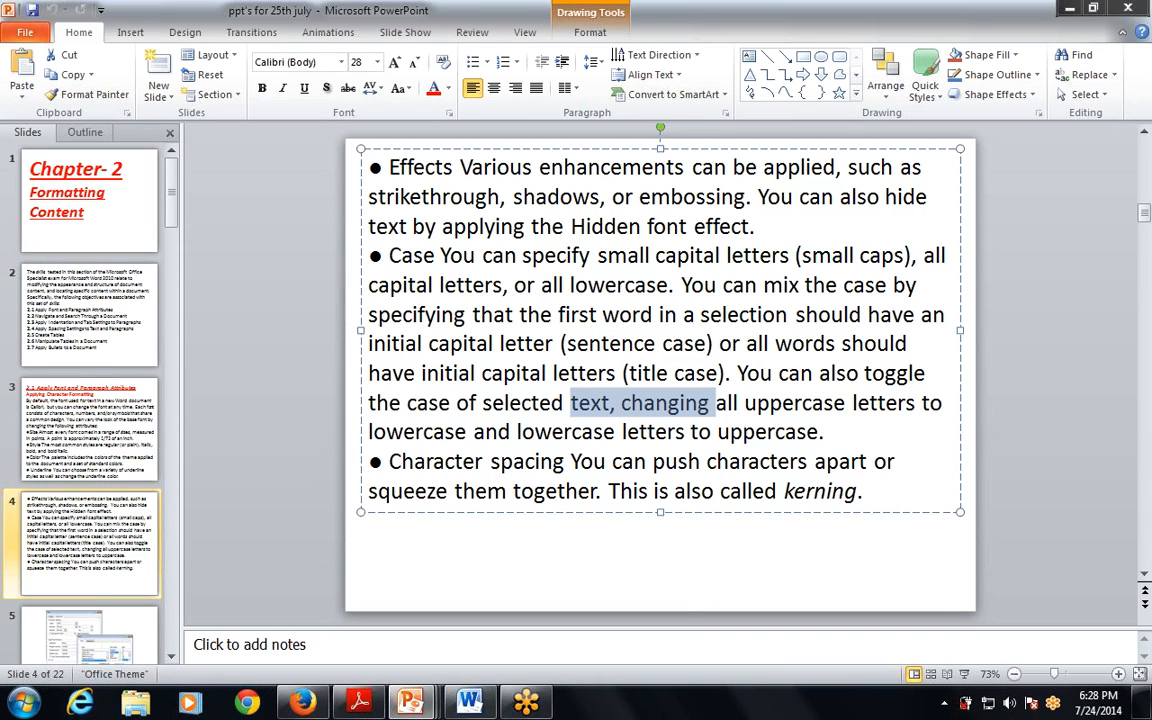
Review the Character spacing bullet on slide 4, highlighting pushing apart, squeezing together and kerning, and return to Word.
left_click_drag(383, 462, 519, 465)
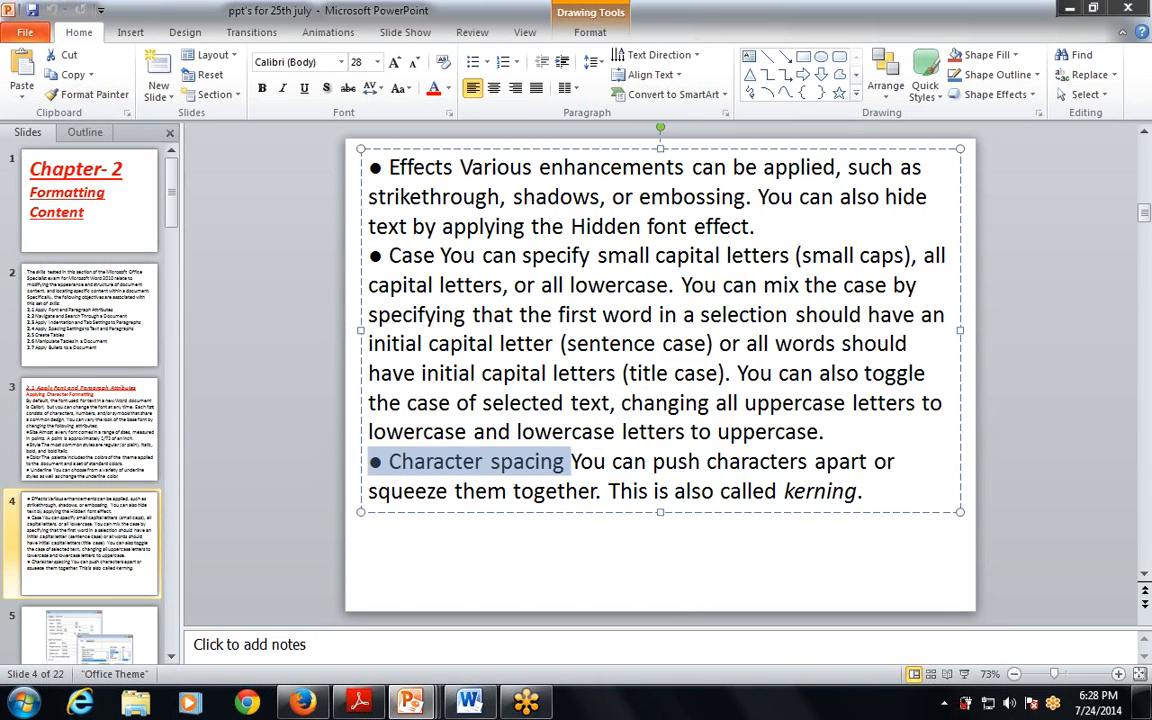
left_click_drag(652, 462, 897, 464)
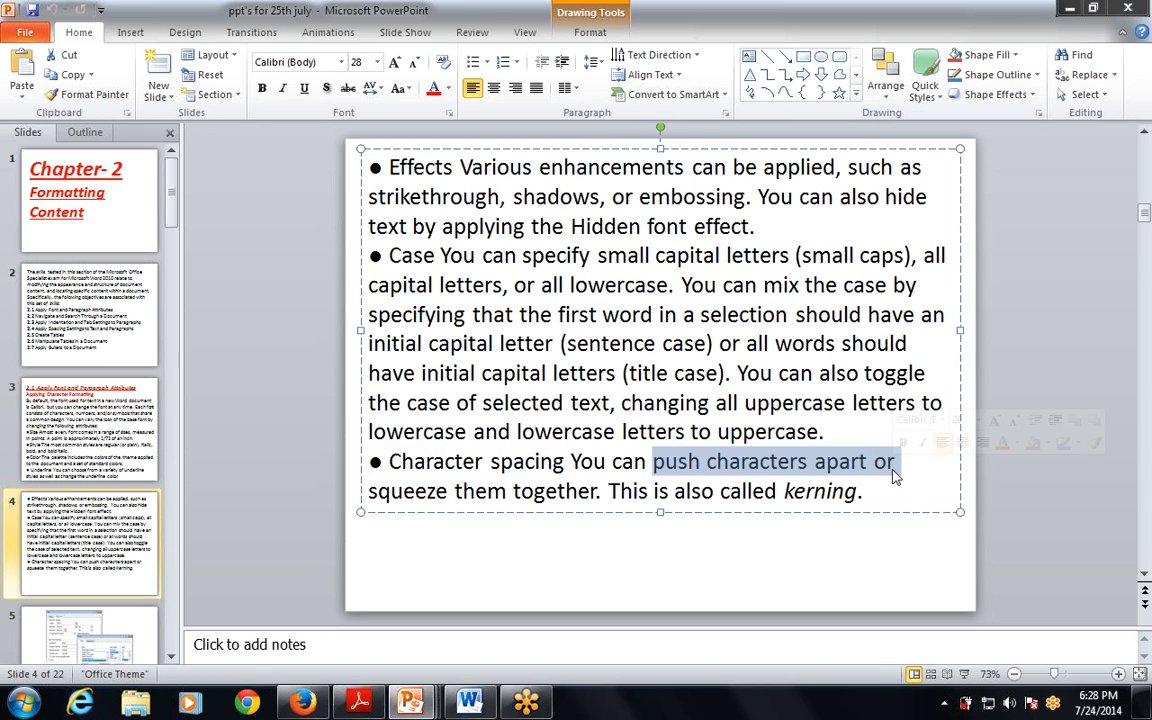
left_click_drag(599, 490, 368, 490)
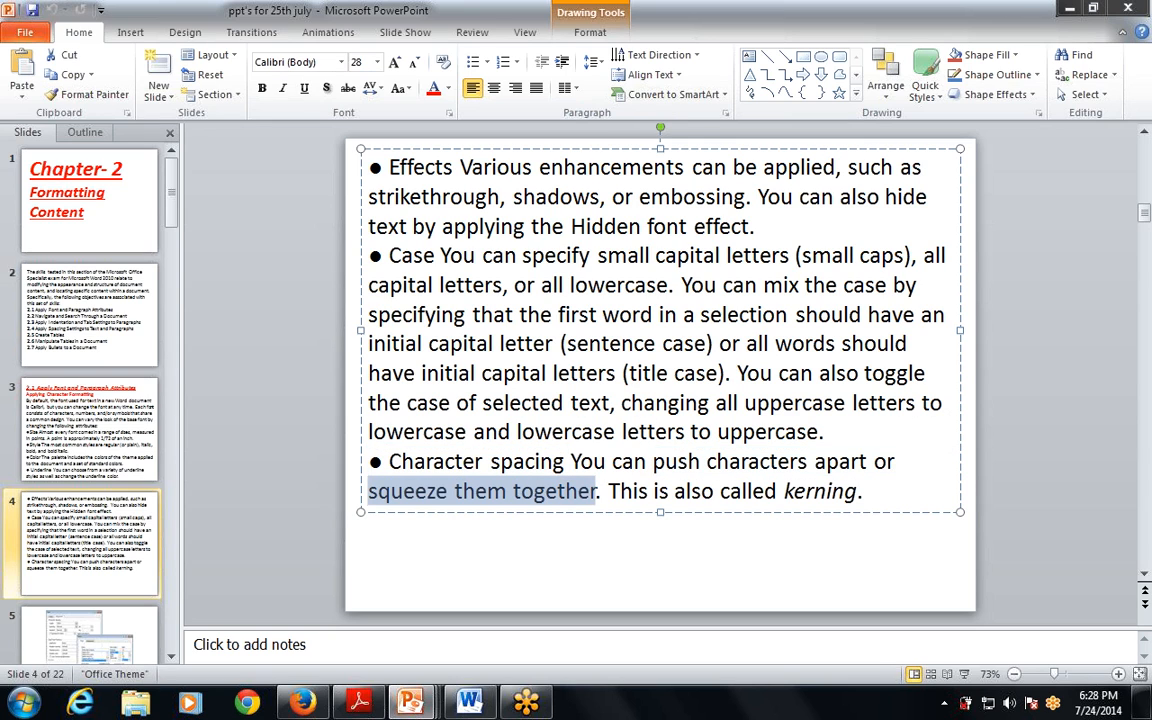
left_click(862, 491)
left_click_drag(862, 491, 608, 491)
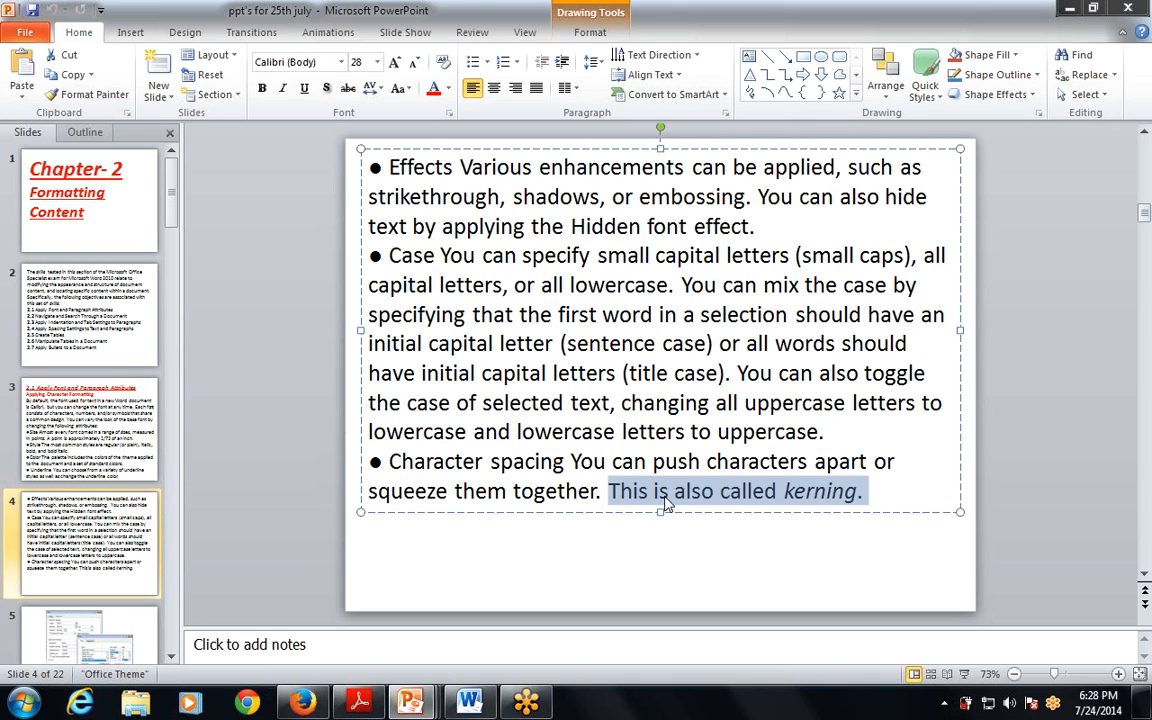
key("alt+Tab")
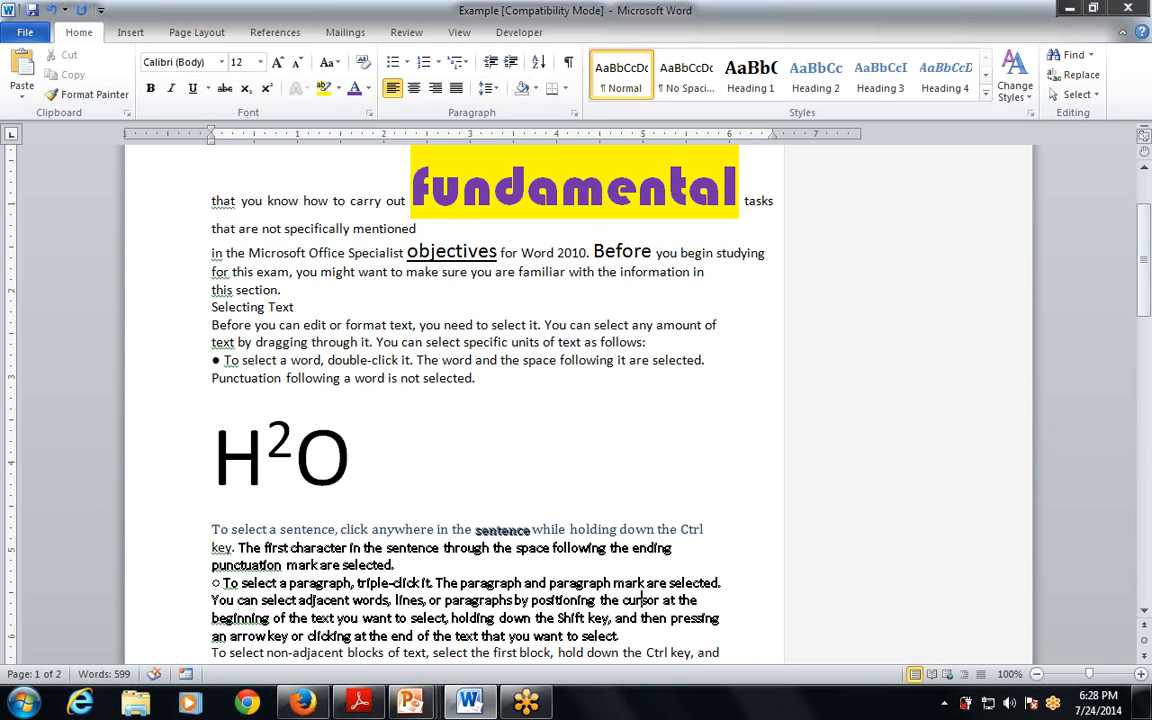
Switch to PowerPoint, display the Font dialog illustration on slide 5, and compare it with the Font dialog in Word.
key("alt+Tab")
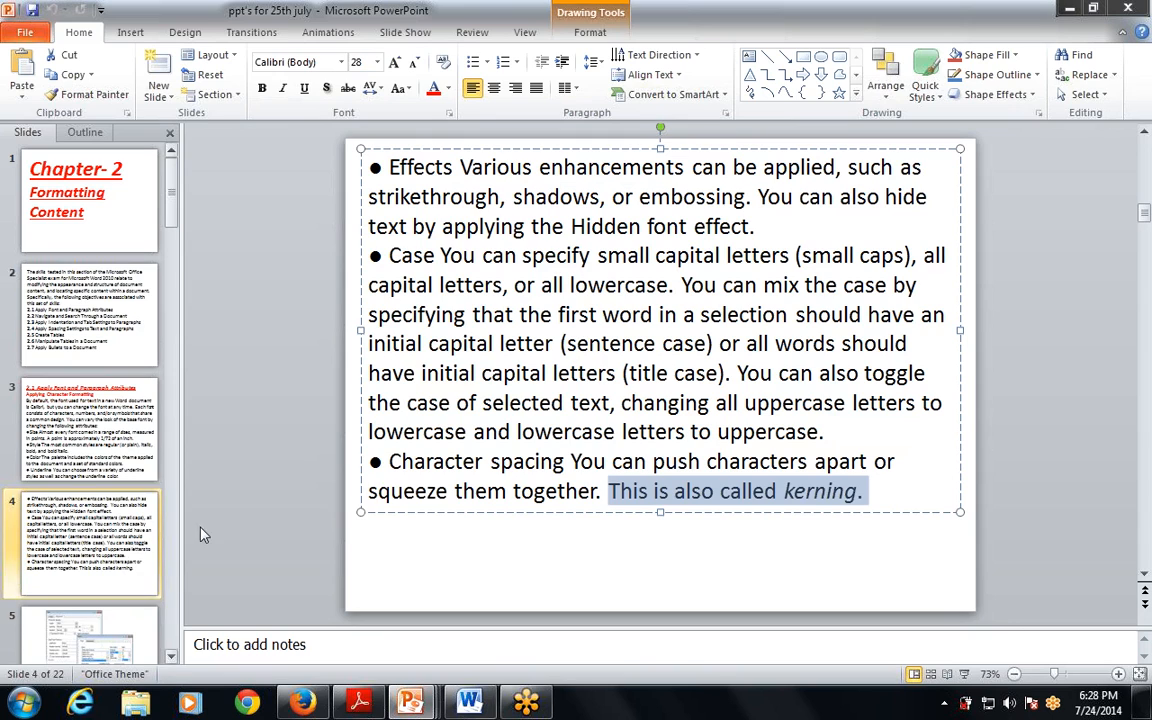
left_click(72, 648)
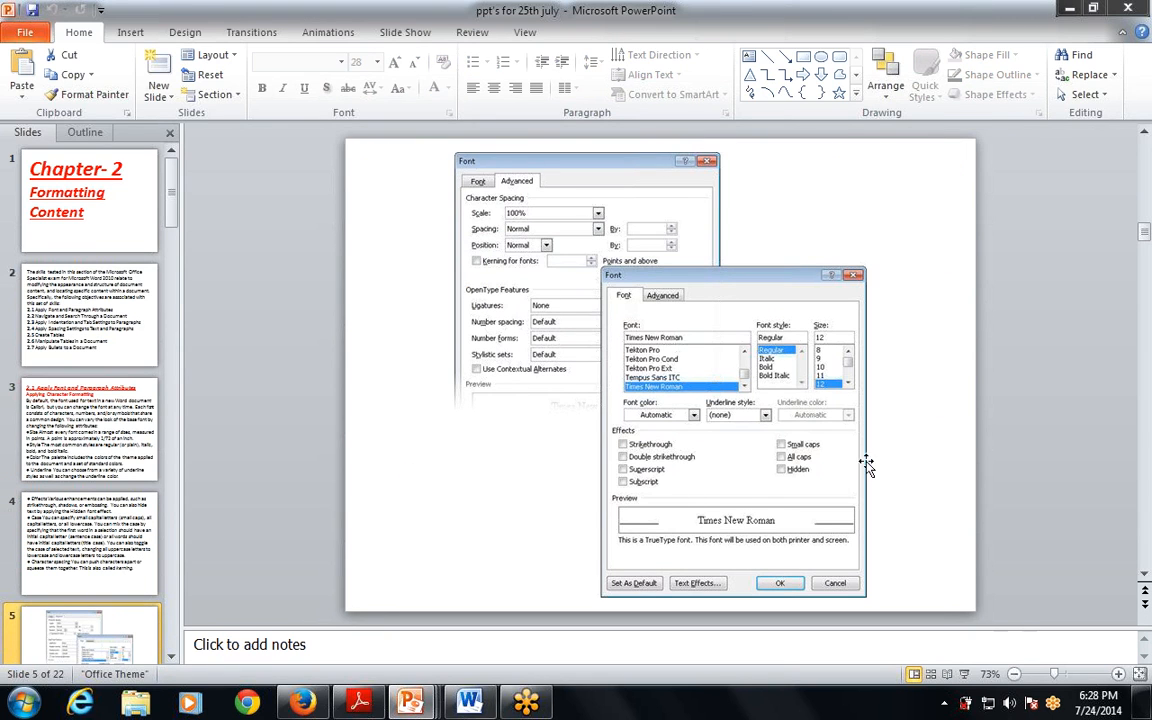
left_click(484, 704)
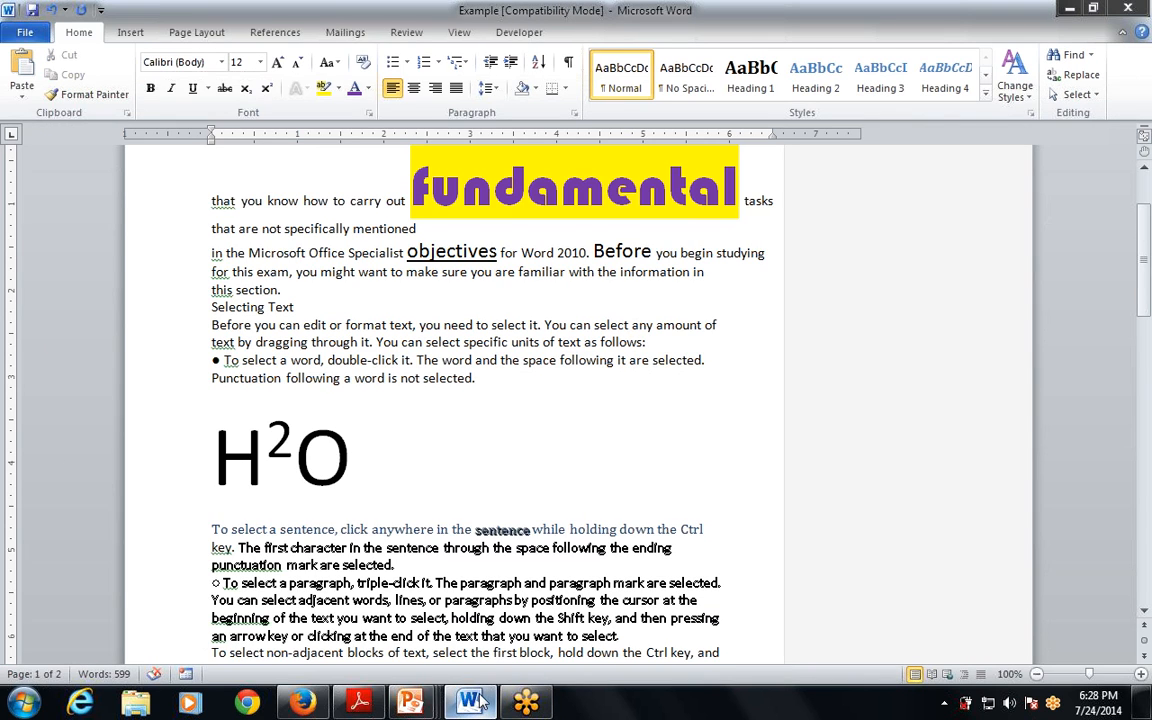
left_click(369, 113)
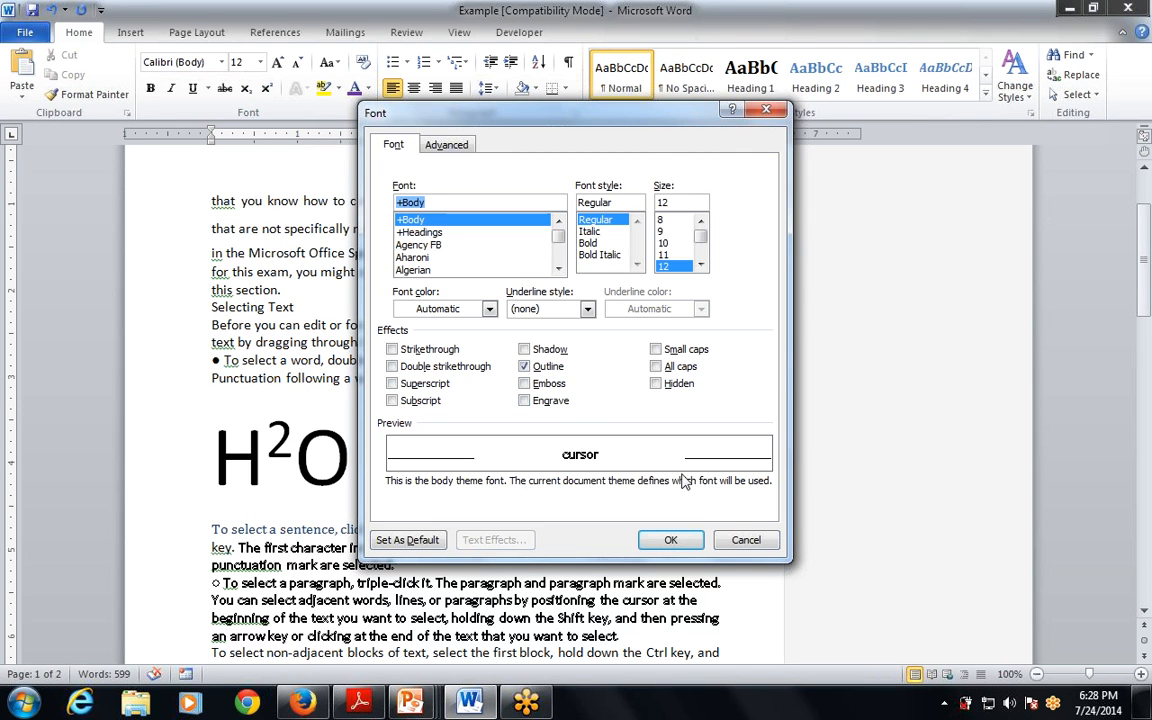
left_click(746, 540)
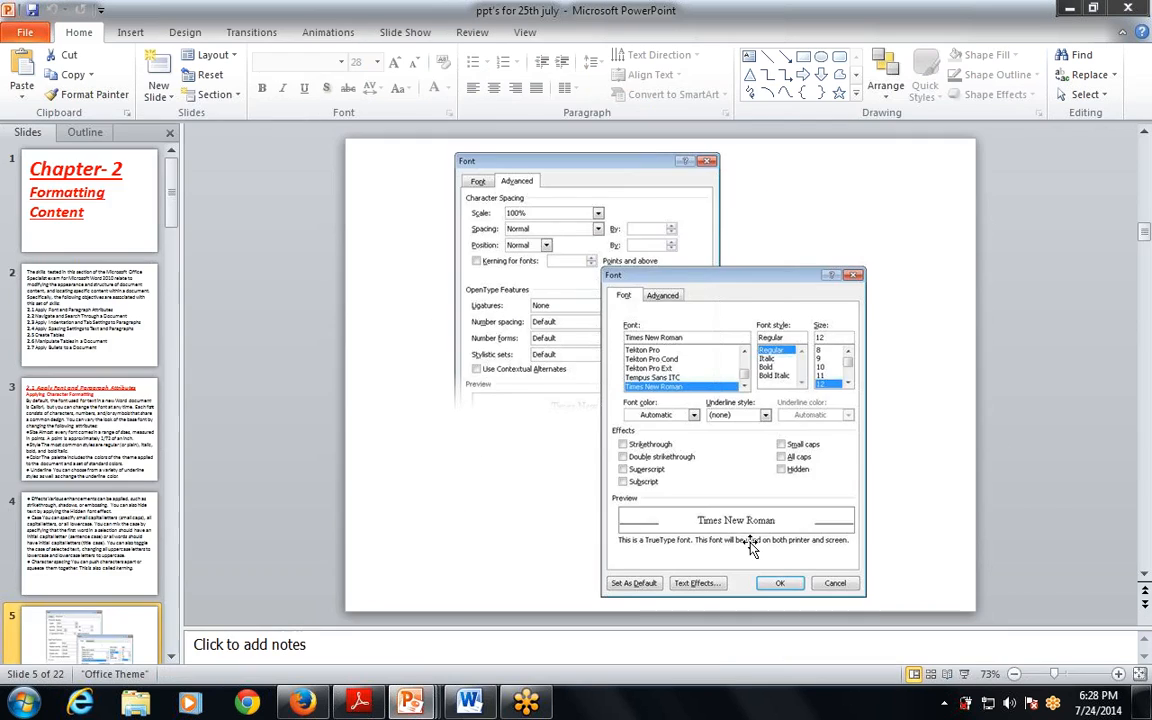
Go to slide 6 and view its instructions for changing the case of selected text in full-screen presentation mode.
scroll(750, 546, "down", 1)
left_click(78, 565)
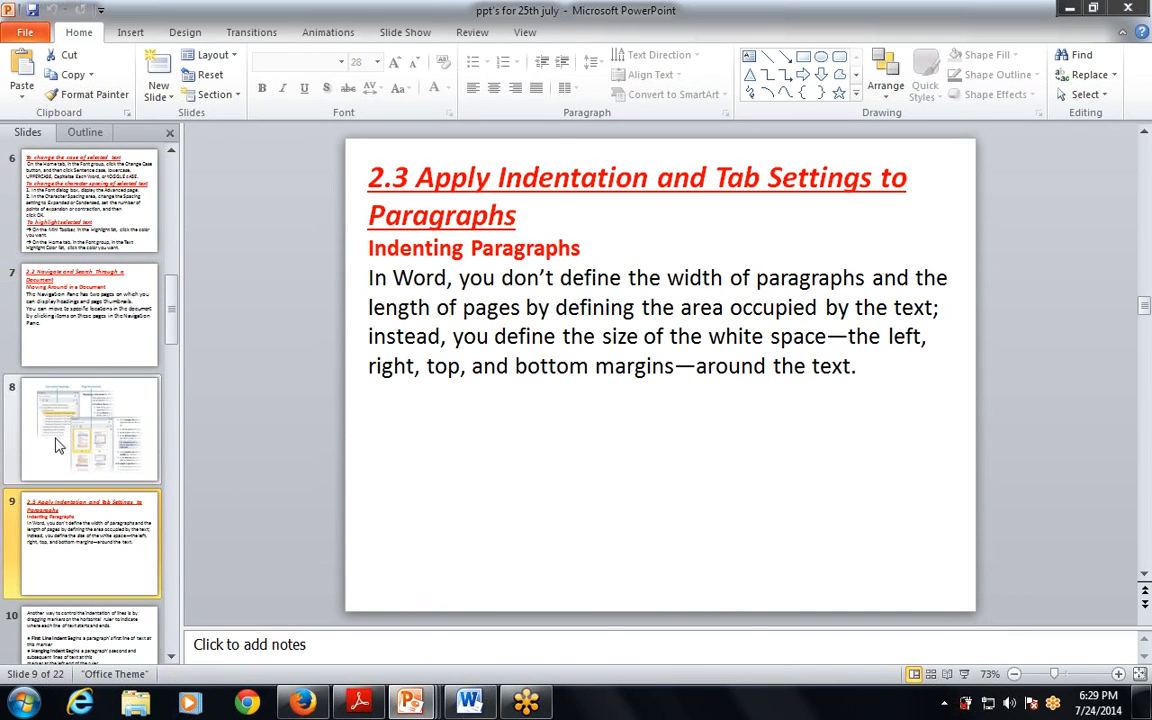
left_click(70, 335)
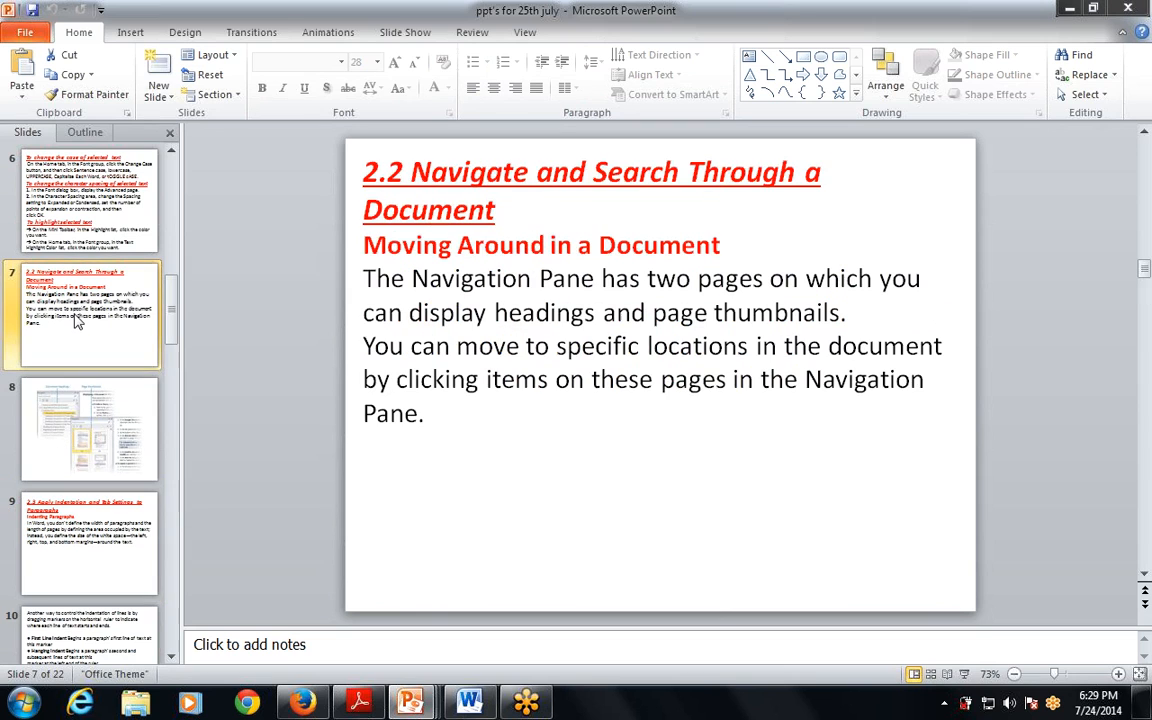
left_click(99, 220)
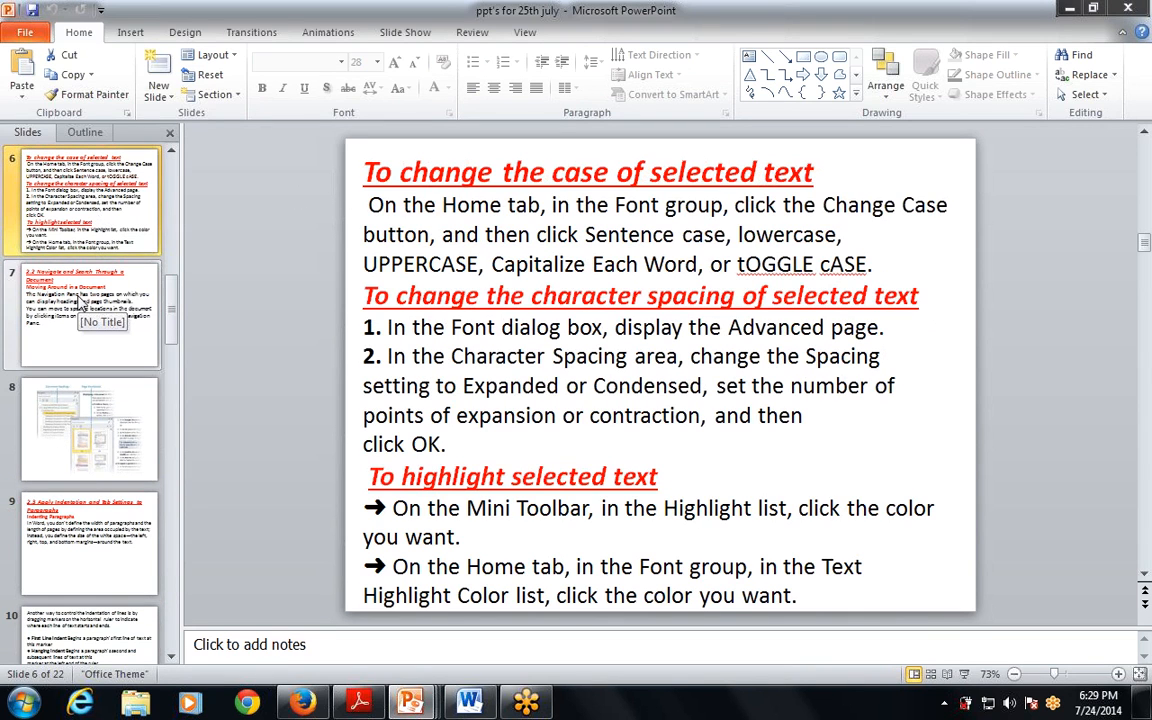
scroll(128, 170, "up", 1)
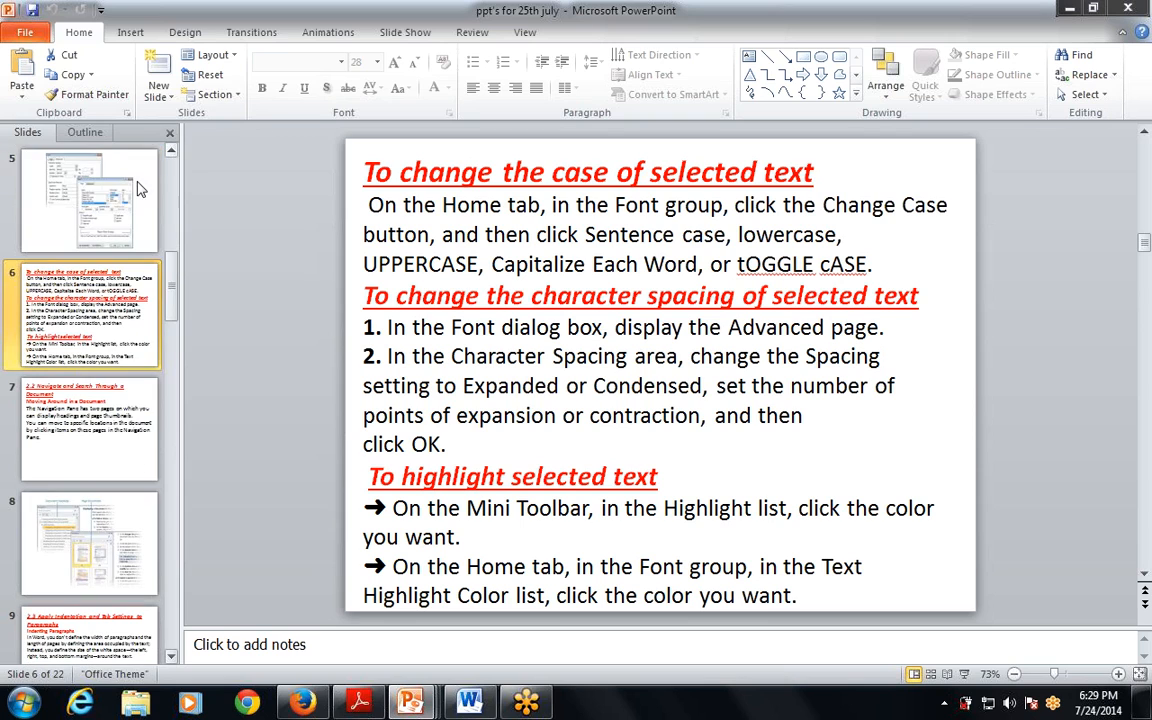
left_click(365, 160)
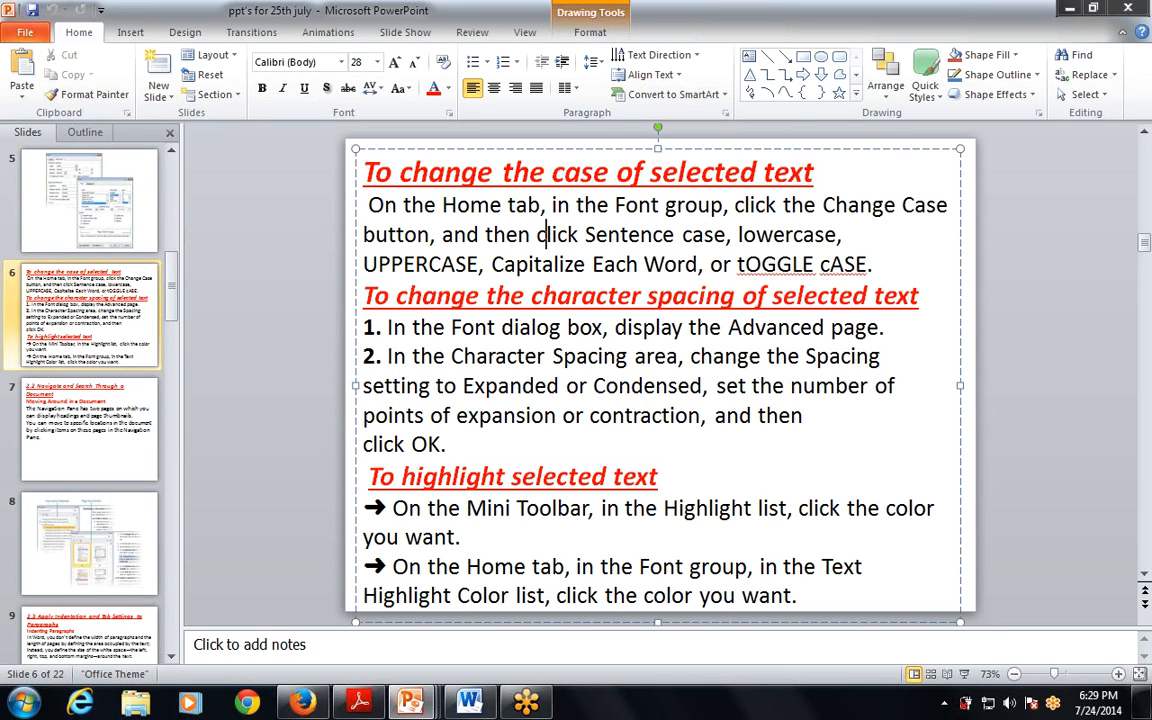
key("shift+F5")
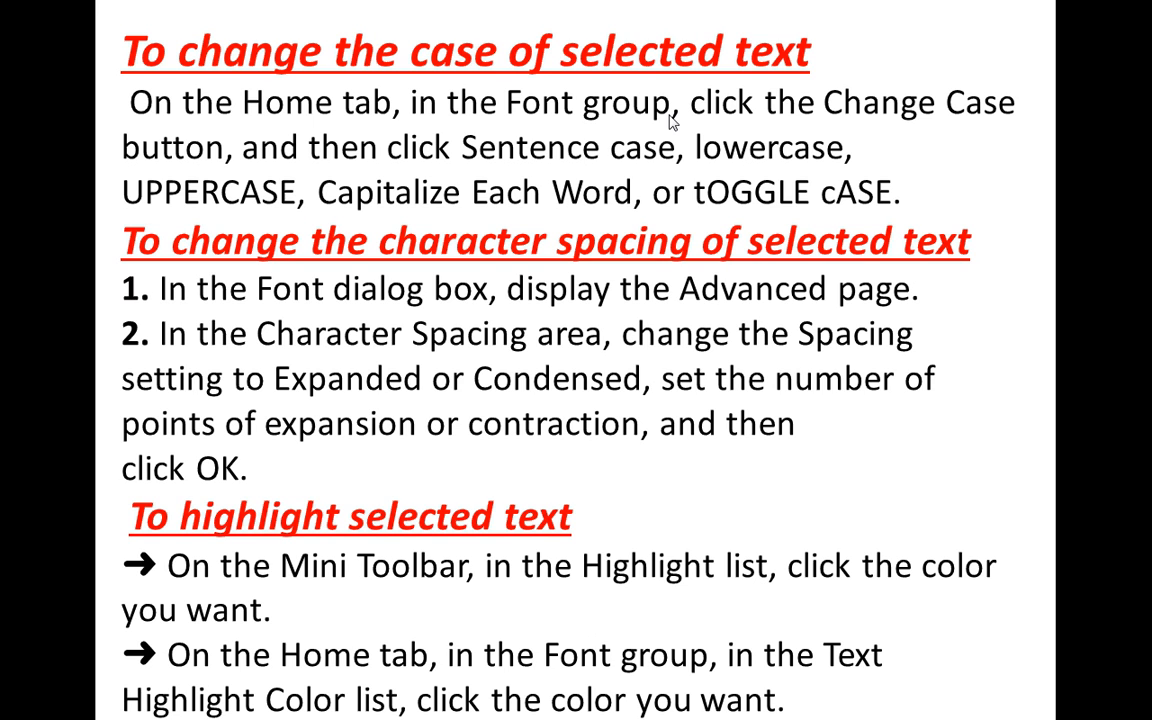
key("Escape")
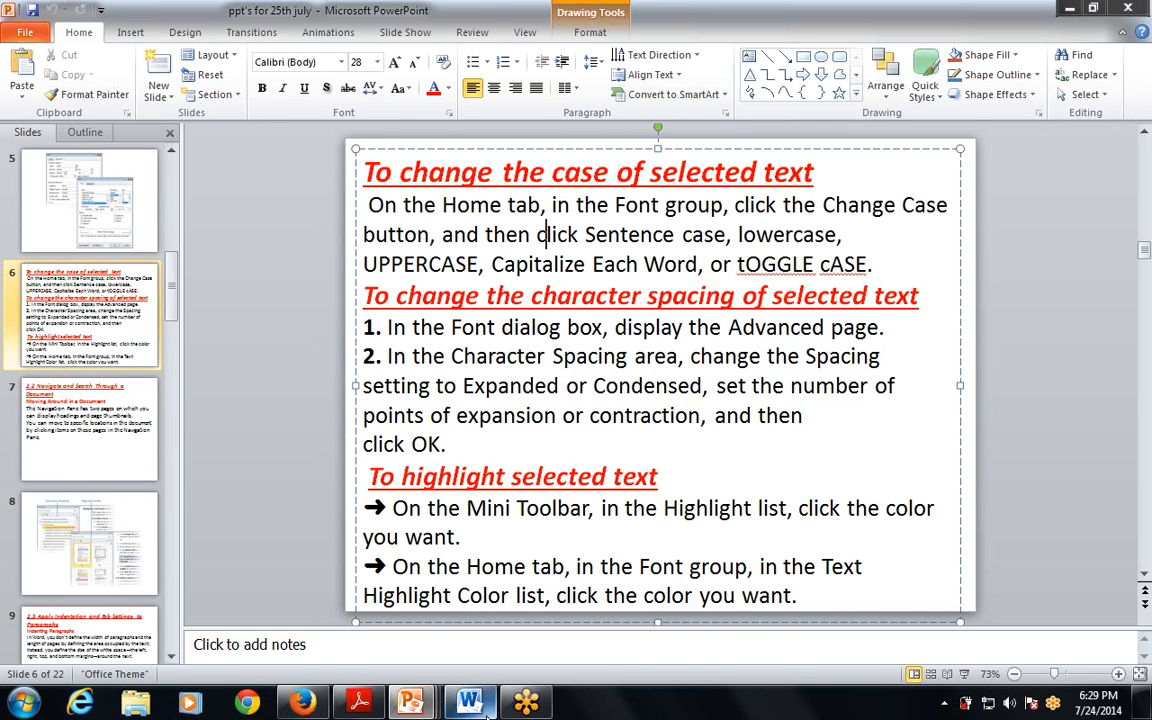
Switch to Word to review the Change Case options, and return to slide 6 in PowerPoint.
left_click(486, 706)
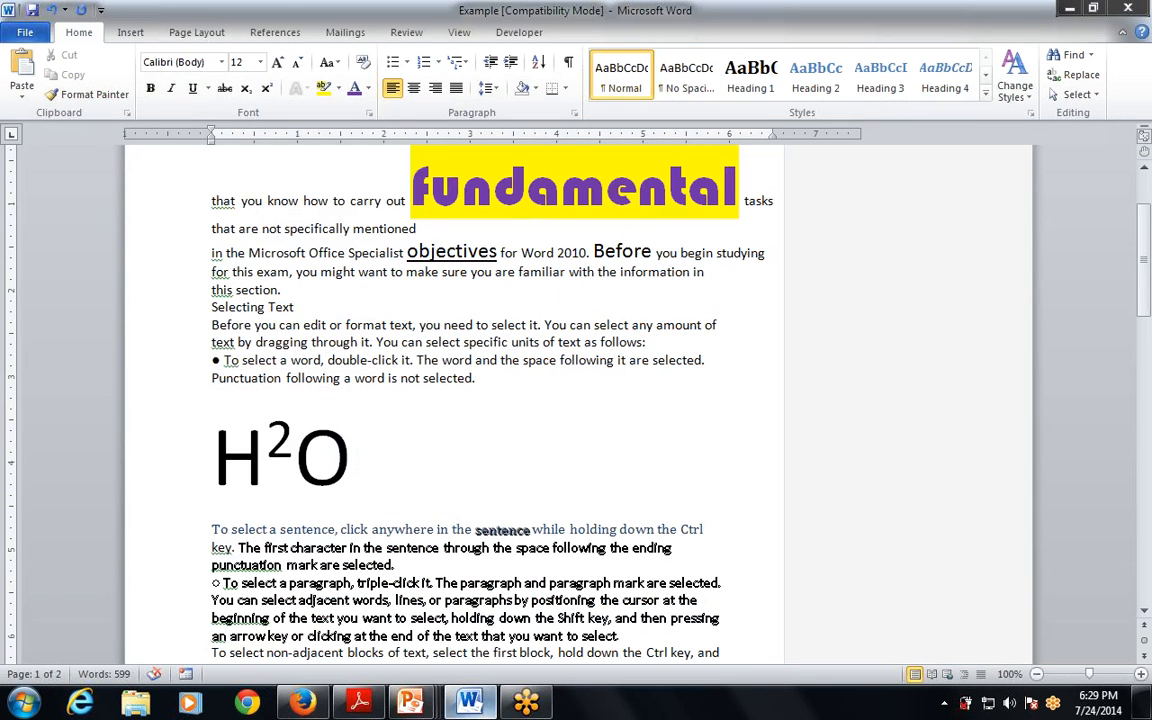
left_click(329, 63)
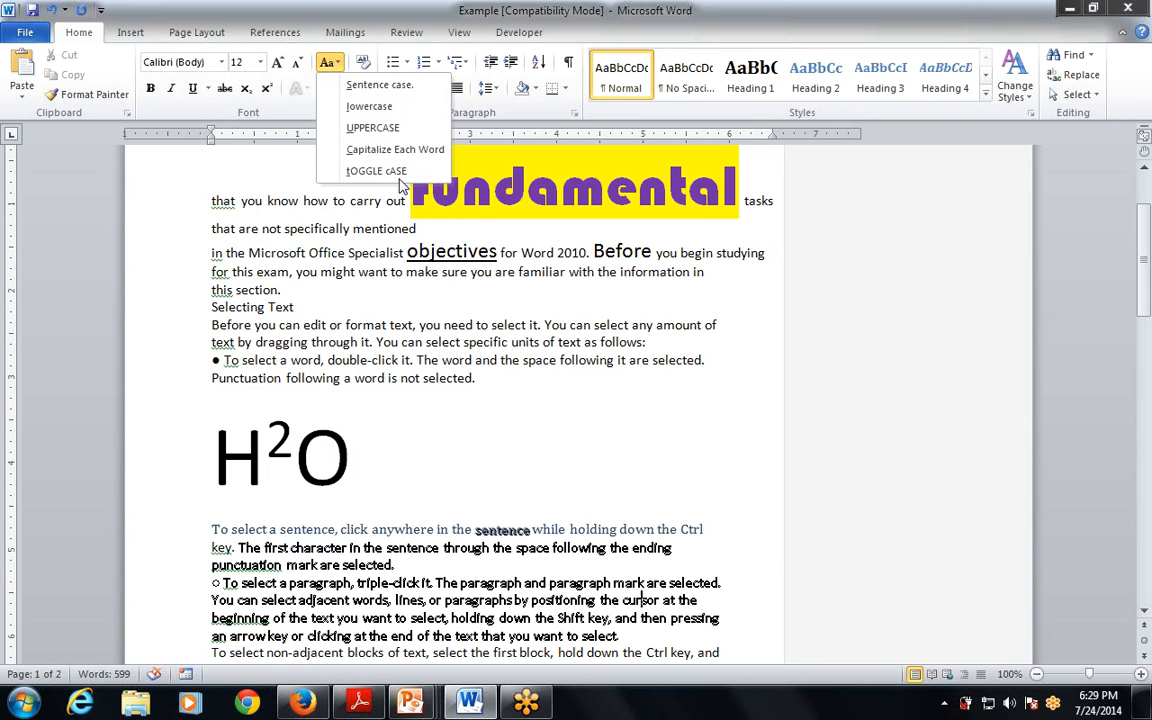
key("alt+Tab")
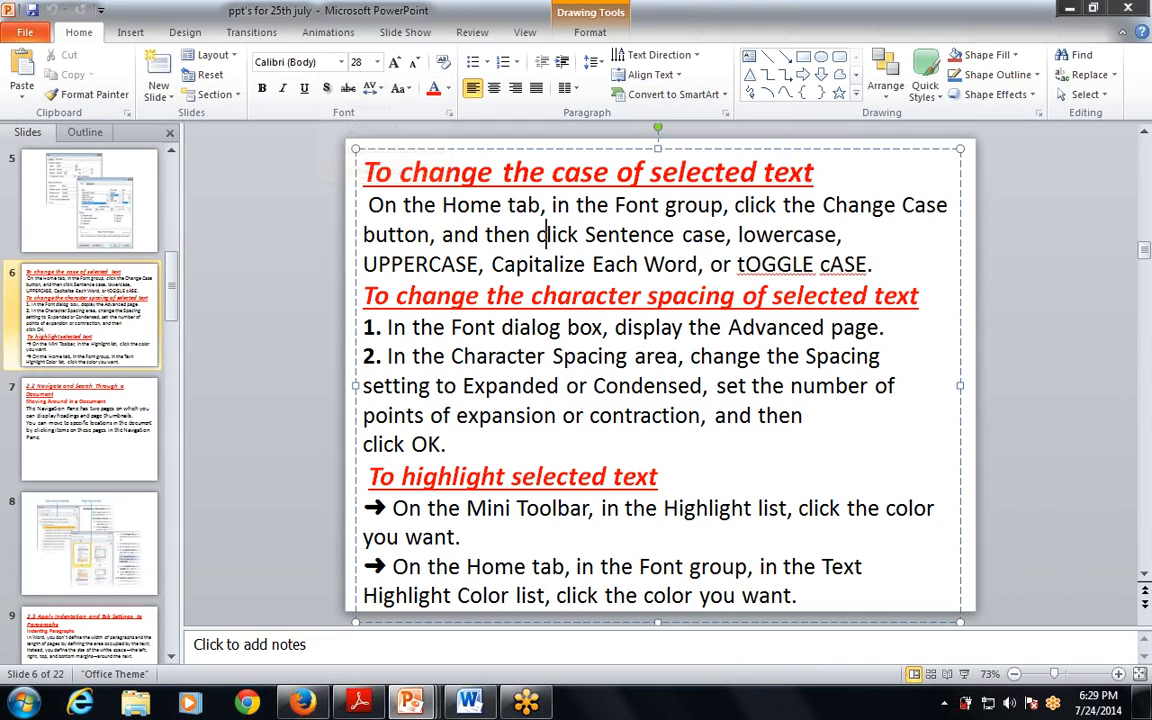
Highlight the character spacing heading and step 1 on slide 6, and display the Advanced page of the Font dialog in Word.
left_click_drag(362, 295, 925, 296)
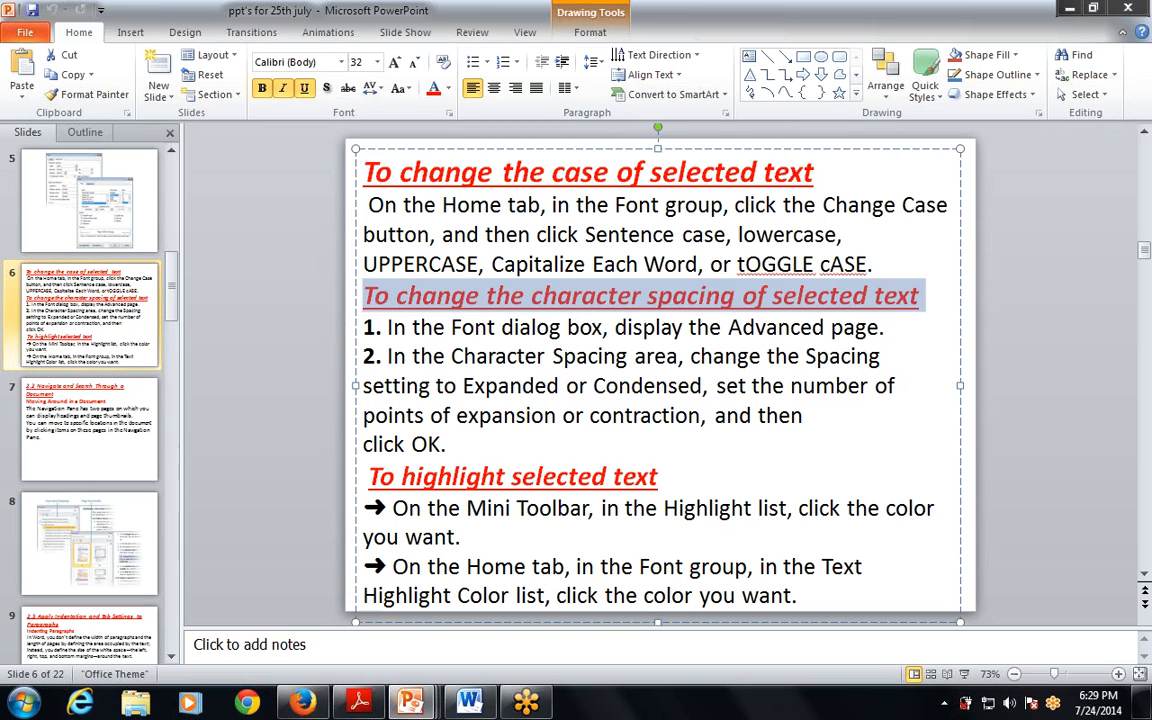
left_click_drag(414, 328, 562, 328)
left_click_drag(640, 329, 743, 329)
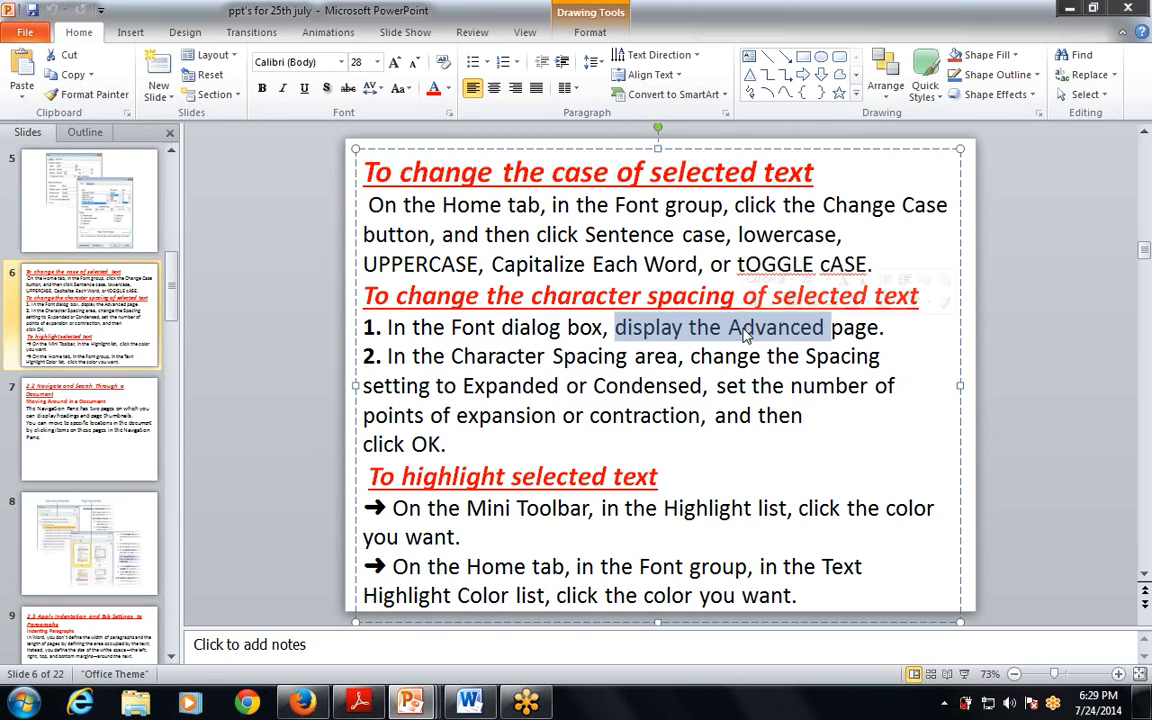
key("alt+Tab")
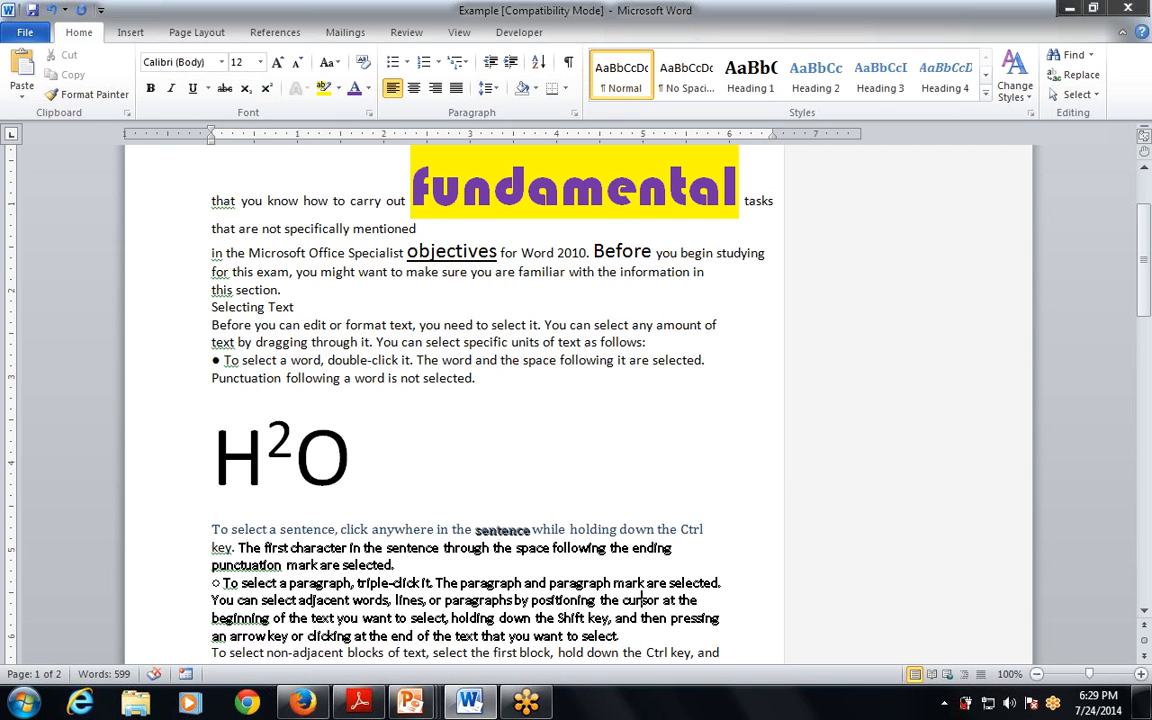
left_click(369, 113)
left_click(455, 146)
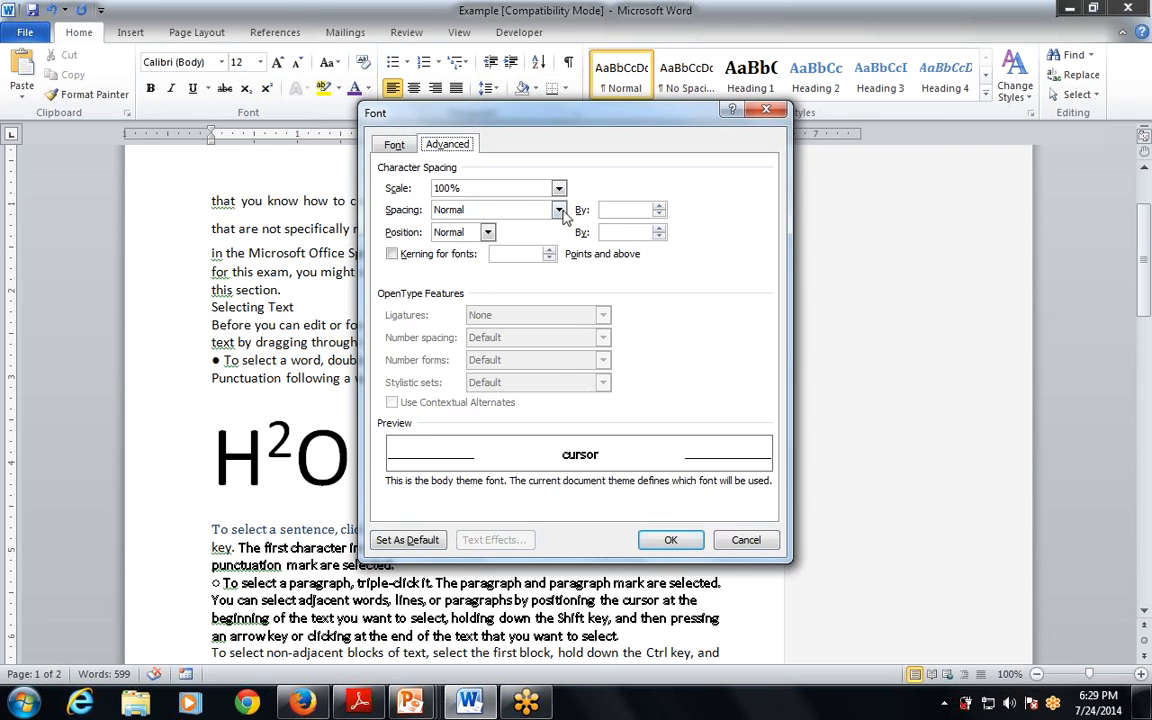
Highlight "the Character Spacing area" on slide 6 and examine the Spacing setting in Word's Font dialog.
key("alt+Tab")
left_click_drag(412, 356, 683, 356)
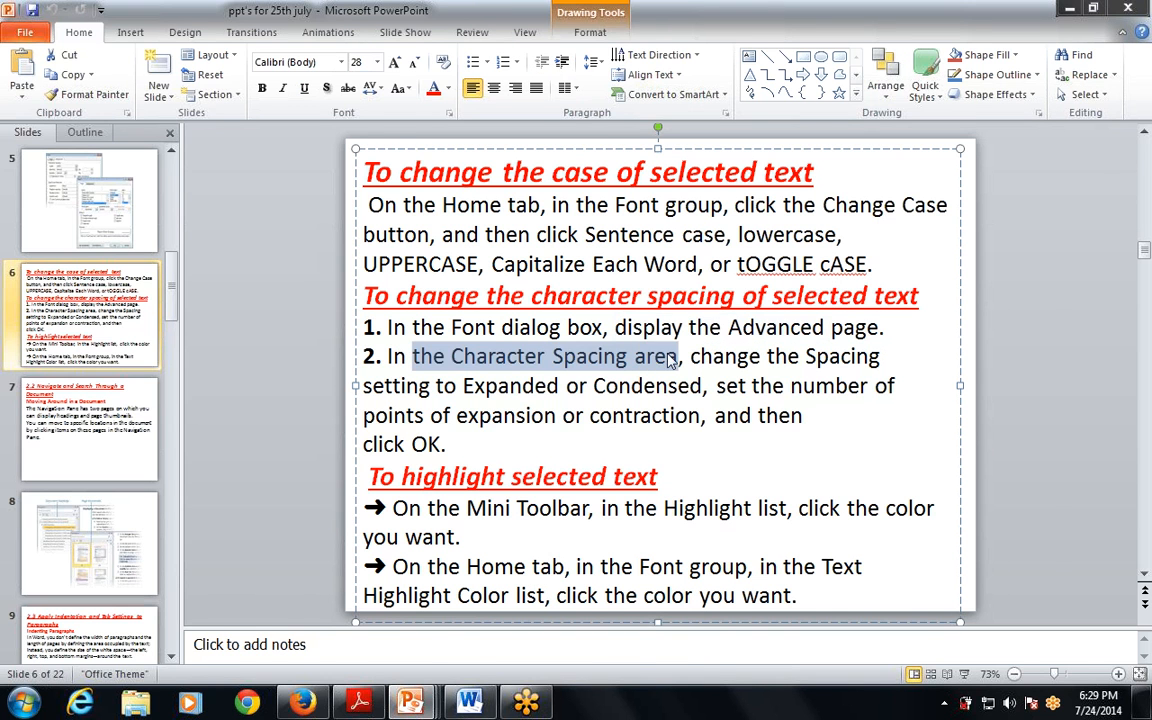
key("alt+Tab")
left_click(467, 215)
left_click(467, 215)
left_click(467, 215)
Highlight the Expanded or Condensed instruction on slide 6, and choose Expanded spacing for the word "cursor" in Word.
key("alt+Tab")
left_click_drag(688, 357, 881, 357)
left_click_drag(363, 386, 592, 388)
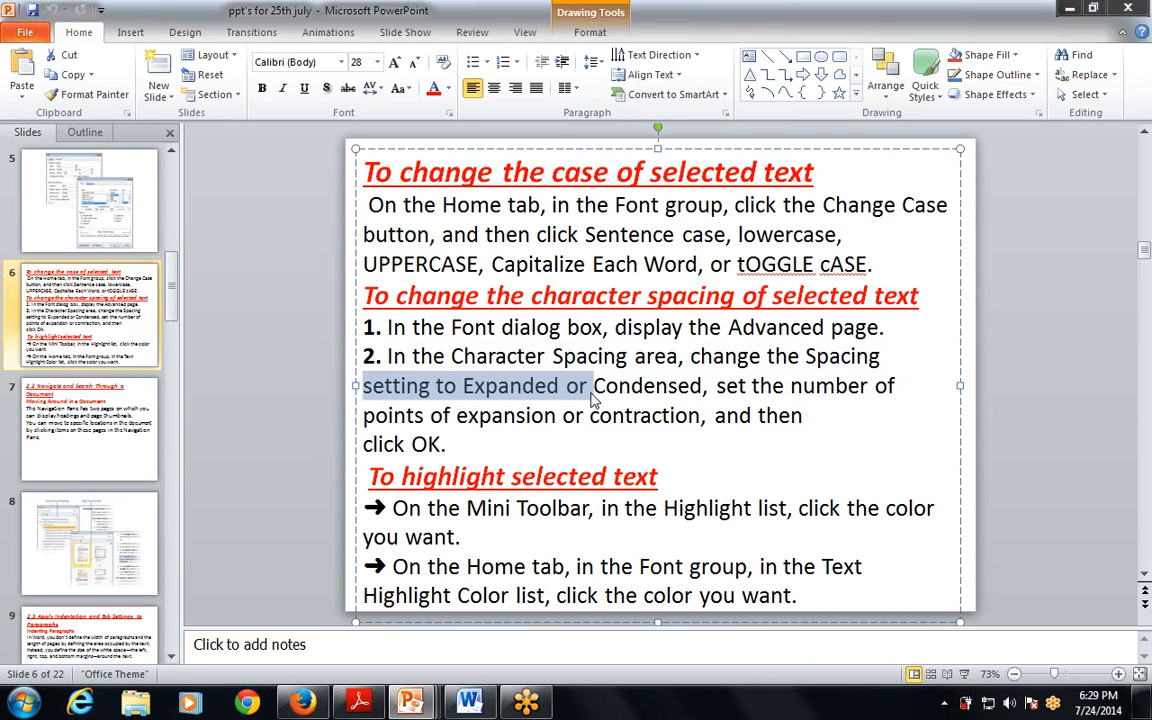
key("alt+Tab")
left_click(445, 210)
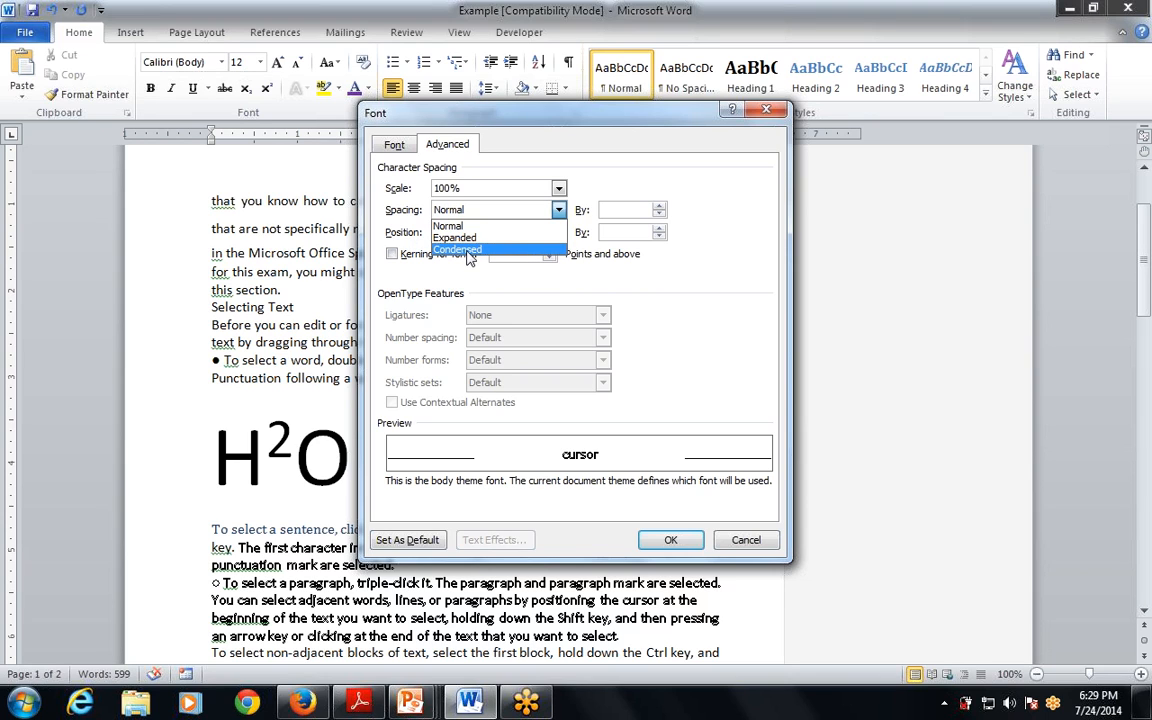
left_click(465, 238)
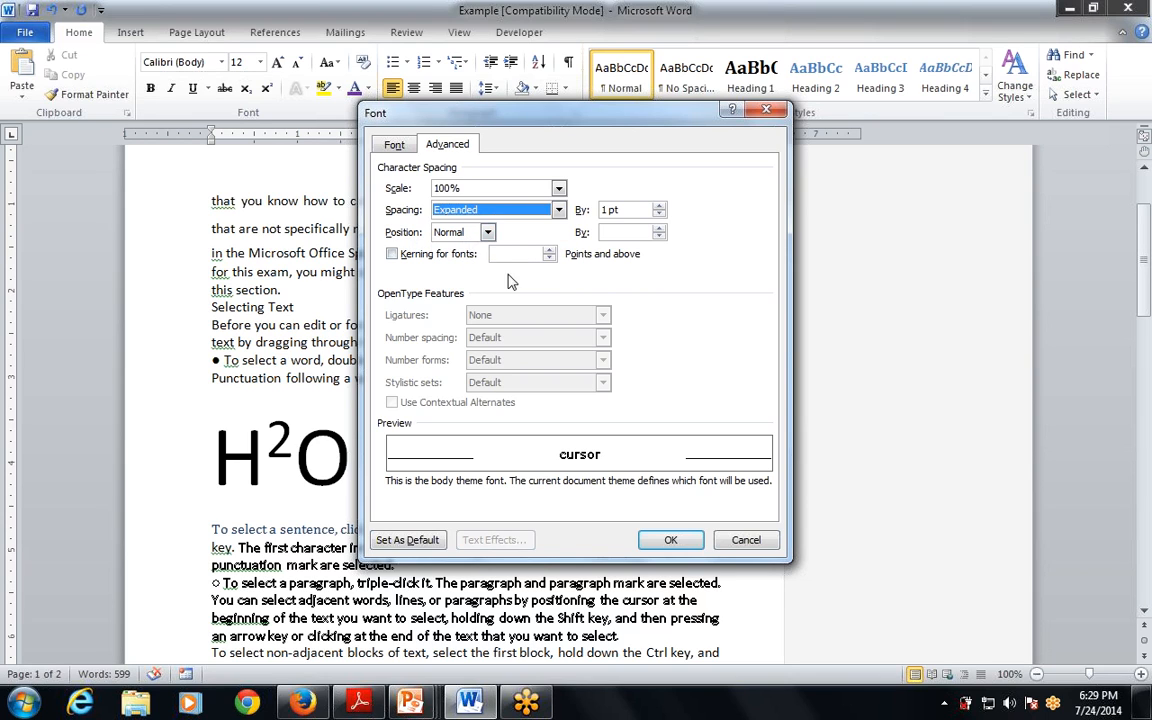
Review the instruction on slide 6 about setting the number of points of expansion or contraction.
key("alt+Tab")
left_click_drag(717, 387, 875, 387)
left_click_drag(364, 416, 802, 416)
Expand the character spacing of "cursor" in Word by 9.1 pt, apply it, and select the spaced-out word.
key("alt+Tab")
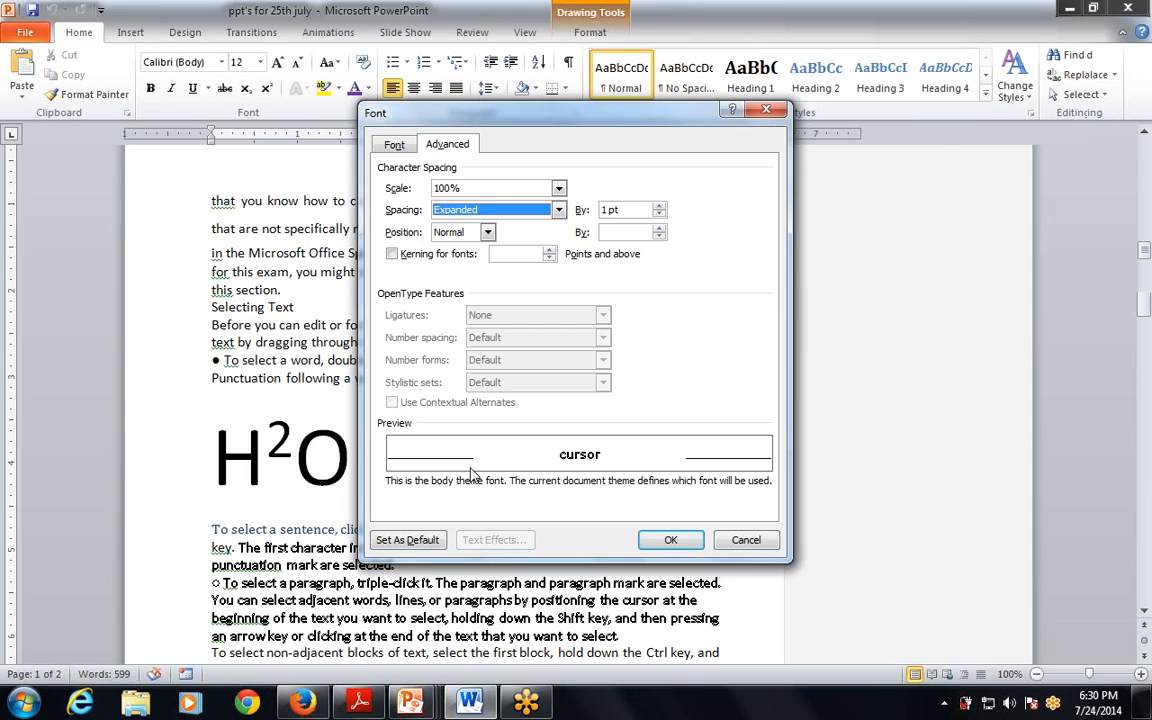
left_click(658, 206)
left_click(658, 206)
left_click(658, 206)
left_click(658, 206)
left_click(658, 206)
left_click(658, 206)
left_click(658, 206)
left_click(658, 206)
left_click(659, 206)
left_click(659, 206)
left_click(659, 206)
left_click(659, 207)
left_click(659, 207)
left_click(659, 207)
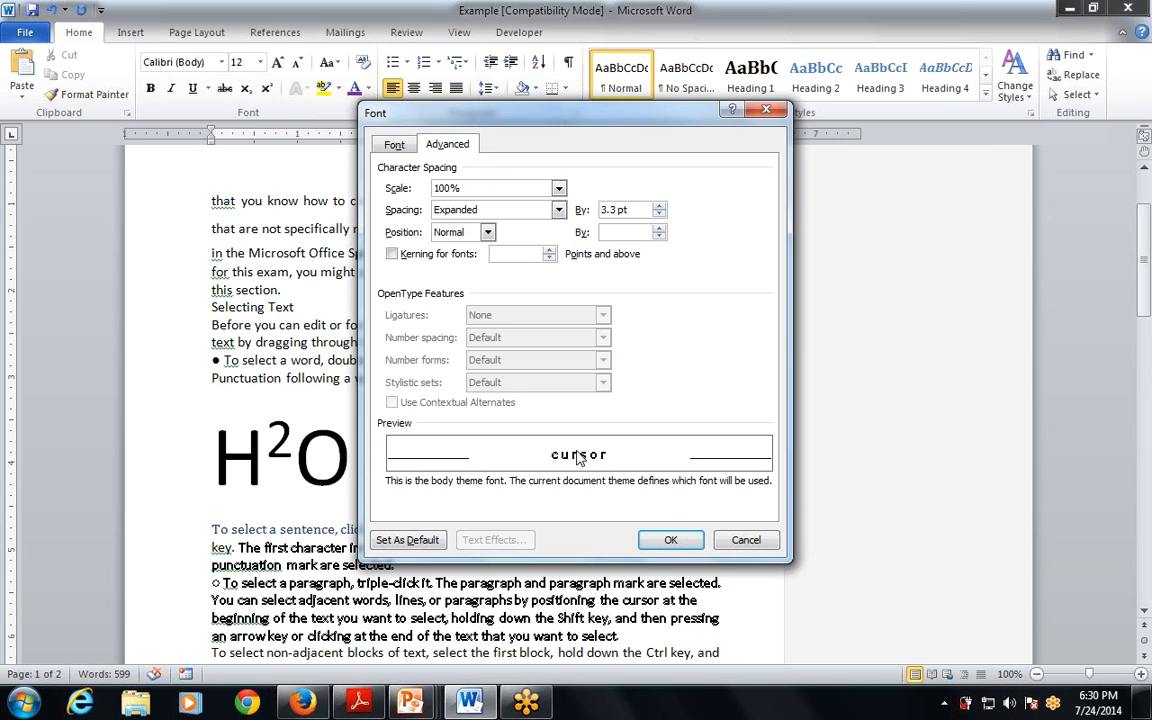
left_click(659, 206)
left_click(658, 208)
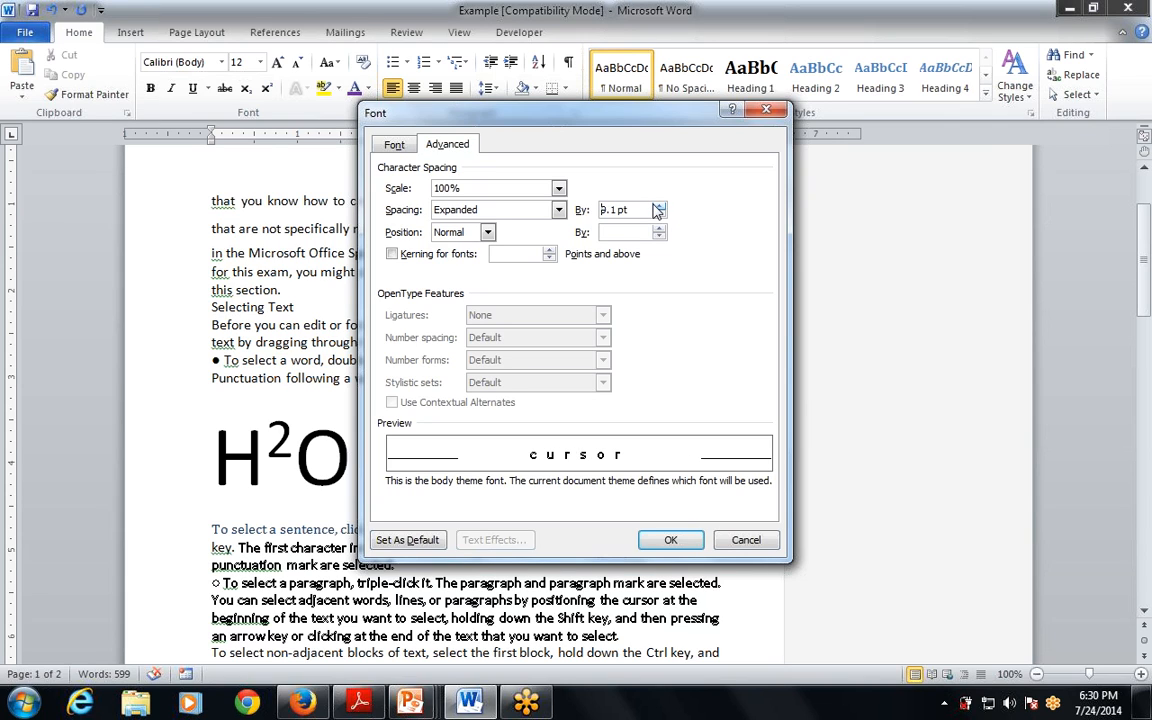
left_click(665, 540)
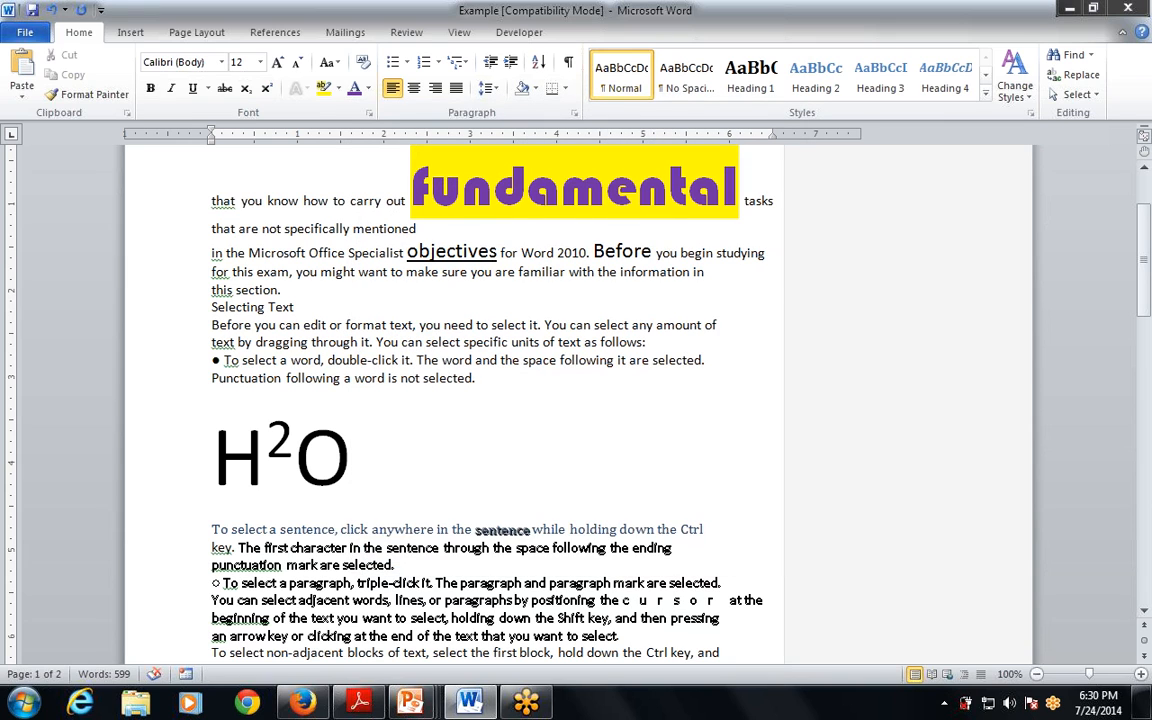
left_click_drag(622, 600, 722, 600)
left_click(712, 550)
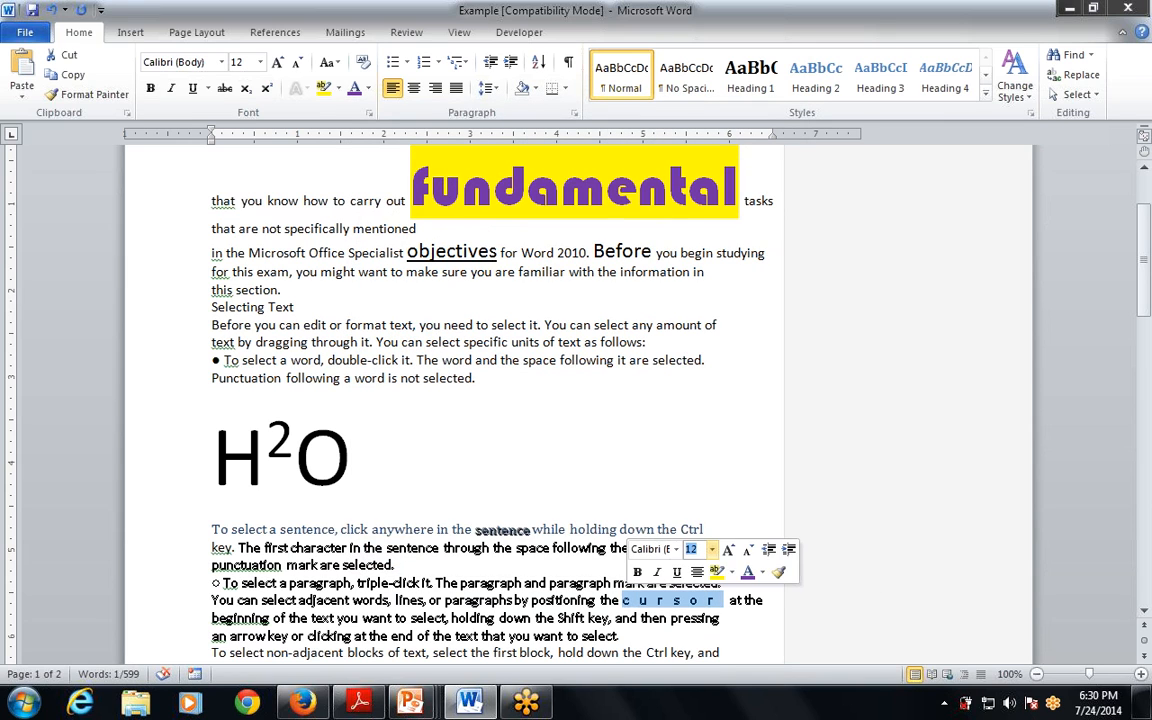
Switch to PowerPoint and review the "To highlight selected text" heading and its Mini Toolbar instruction on slide 6.
left_click(411, 702)
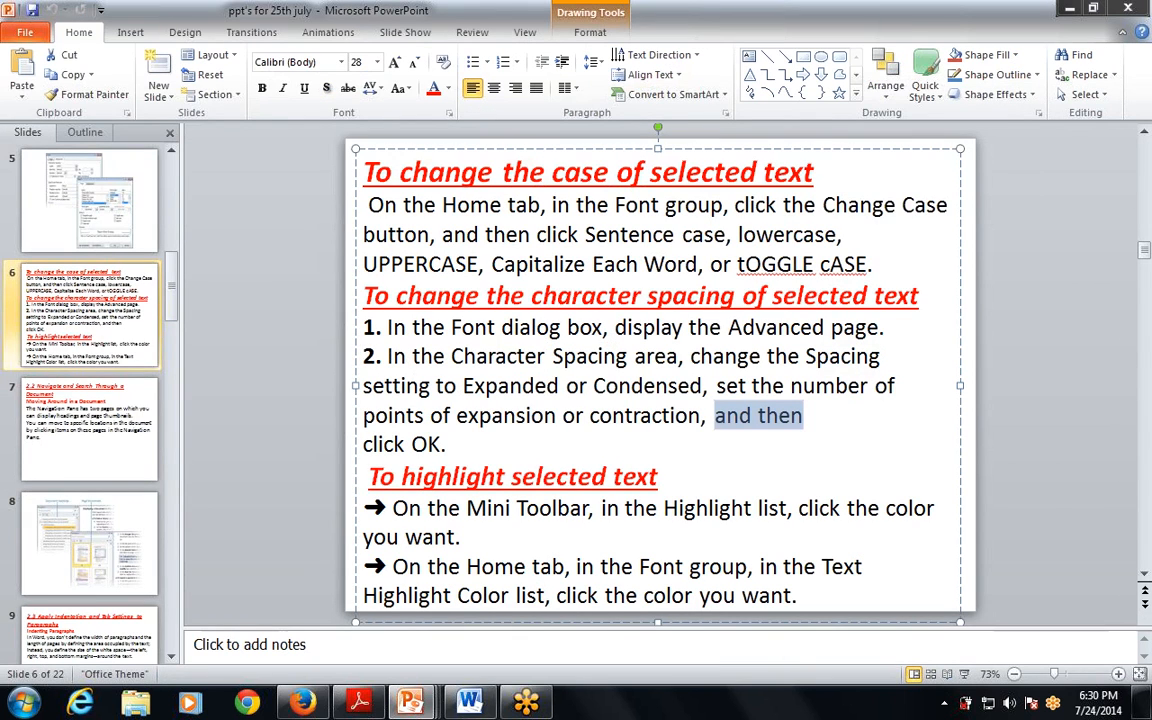
left_click(368, 477)
left_click_drag(367, 477, 660, 477)
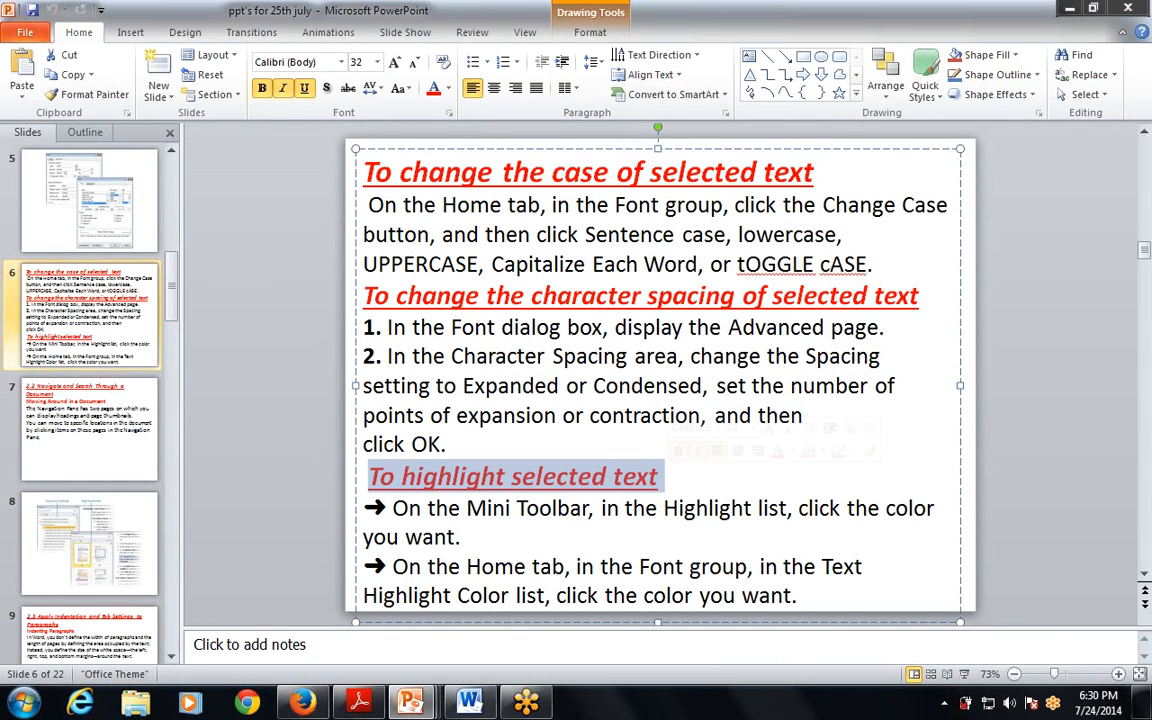
left_click_drag(393, 508, 460, 537)
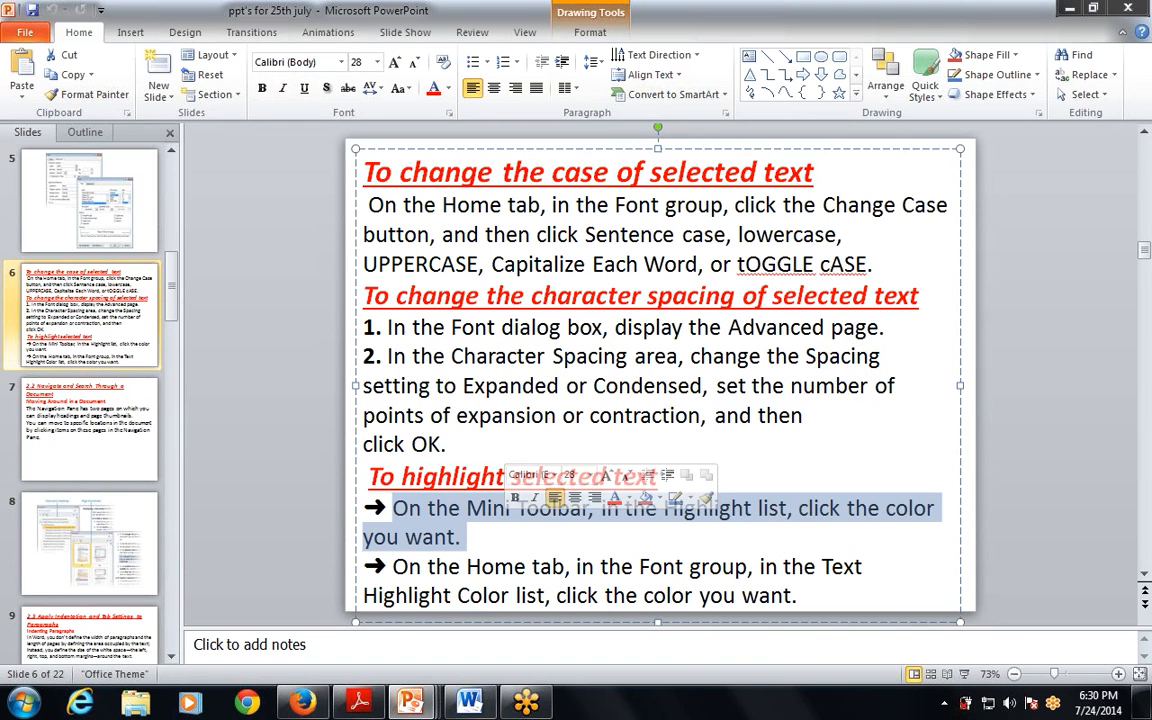
left_click(436, 550)
Return to Word and apply yellow highlighting to "selected." at the end of the "punctuation mark are selected." line.
key("alt+Tab")
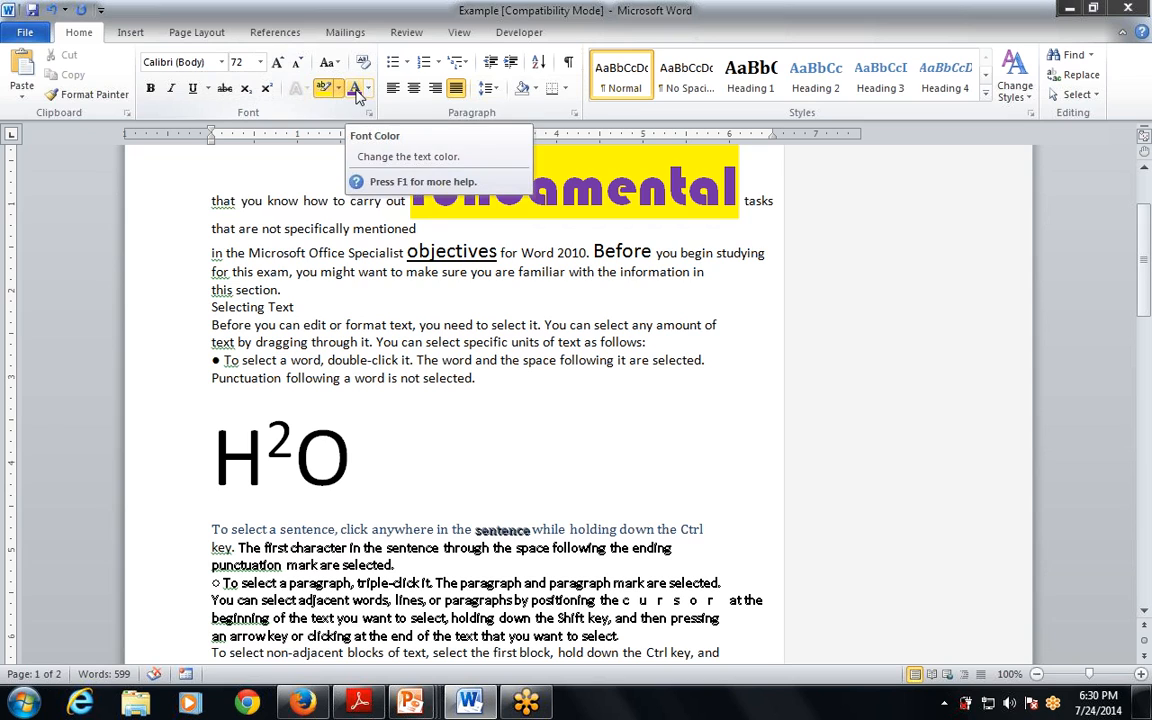
left_click(368, 565)
double_click(368, 565)
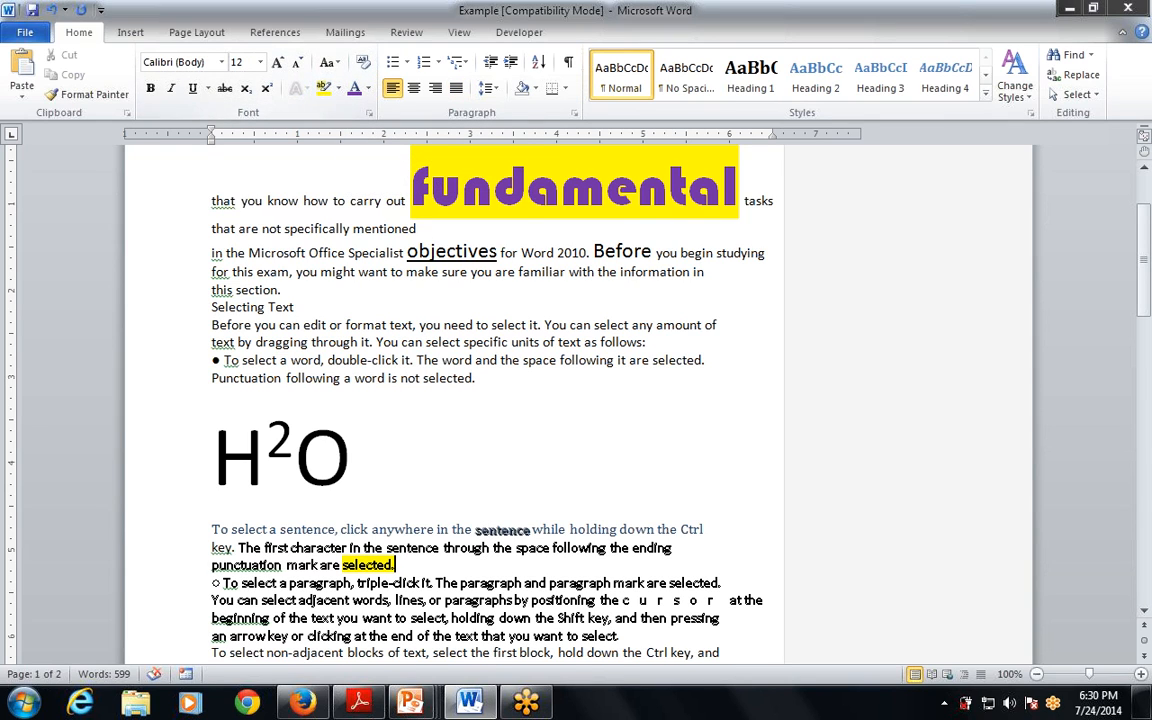
Switch to PowerPoint and display slide 7, "2.2 Navigate and Search Through a Document".
key("alt+Tab")
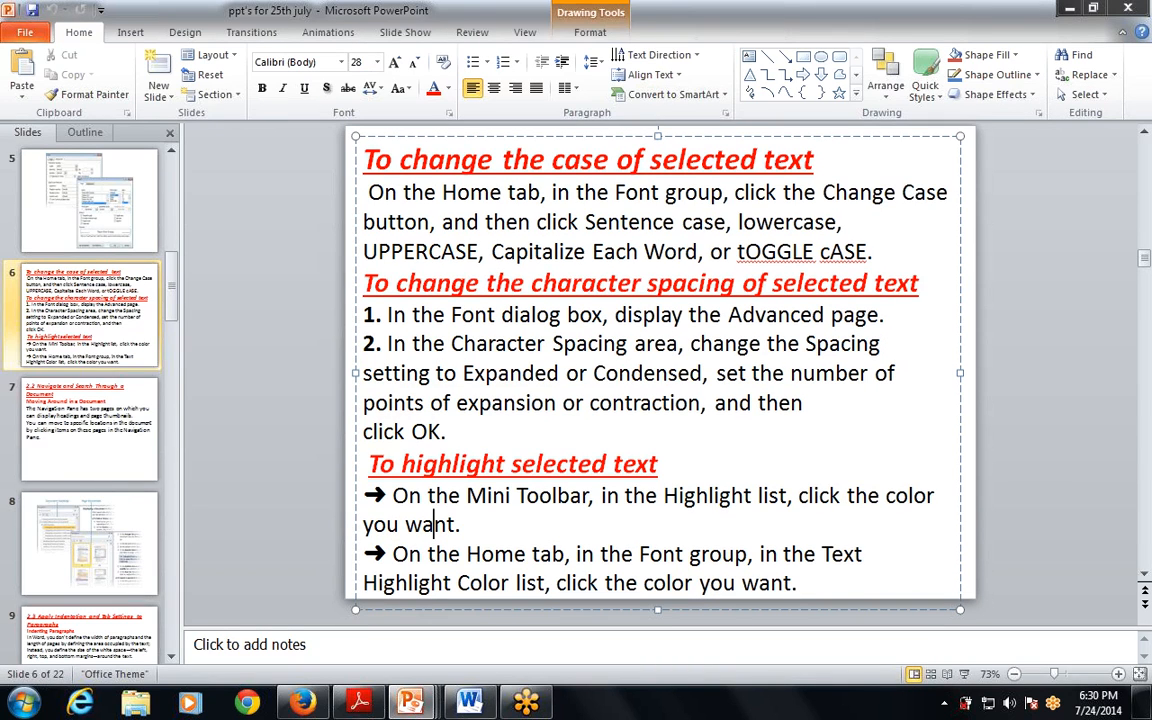
left_click(105, 445)
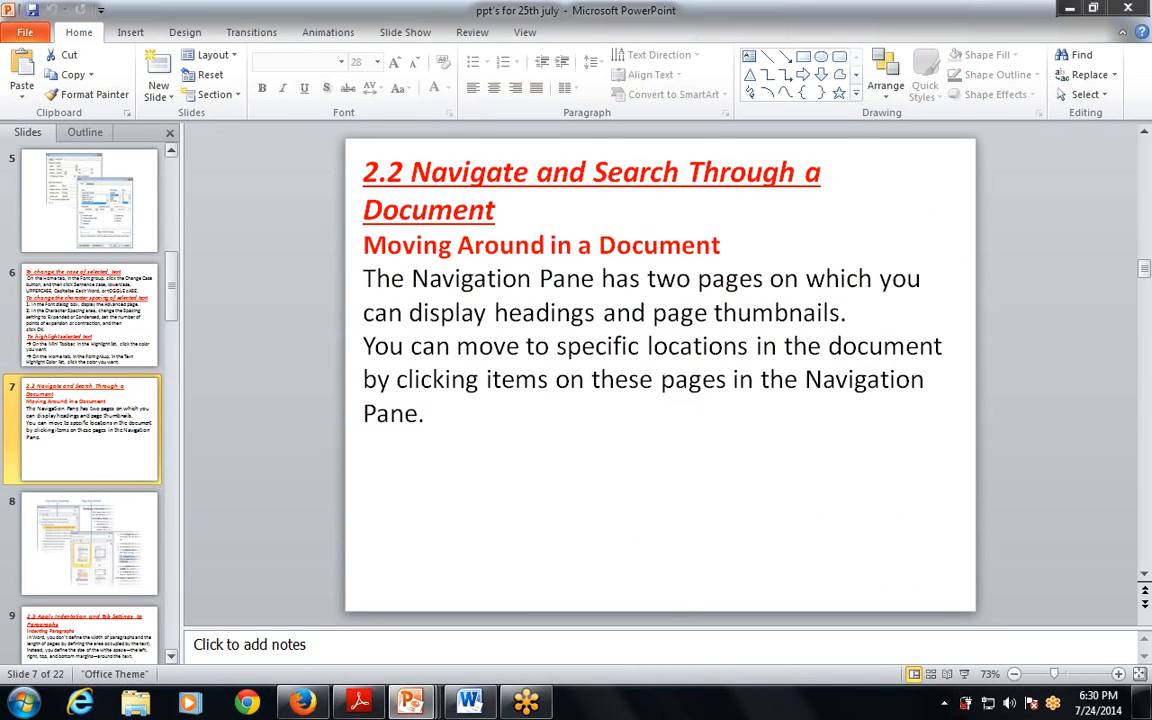
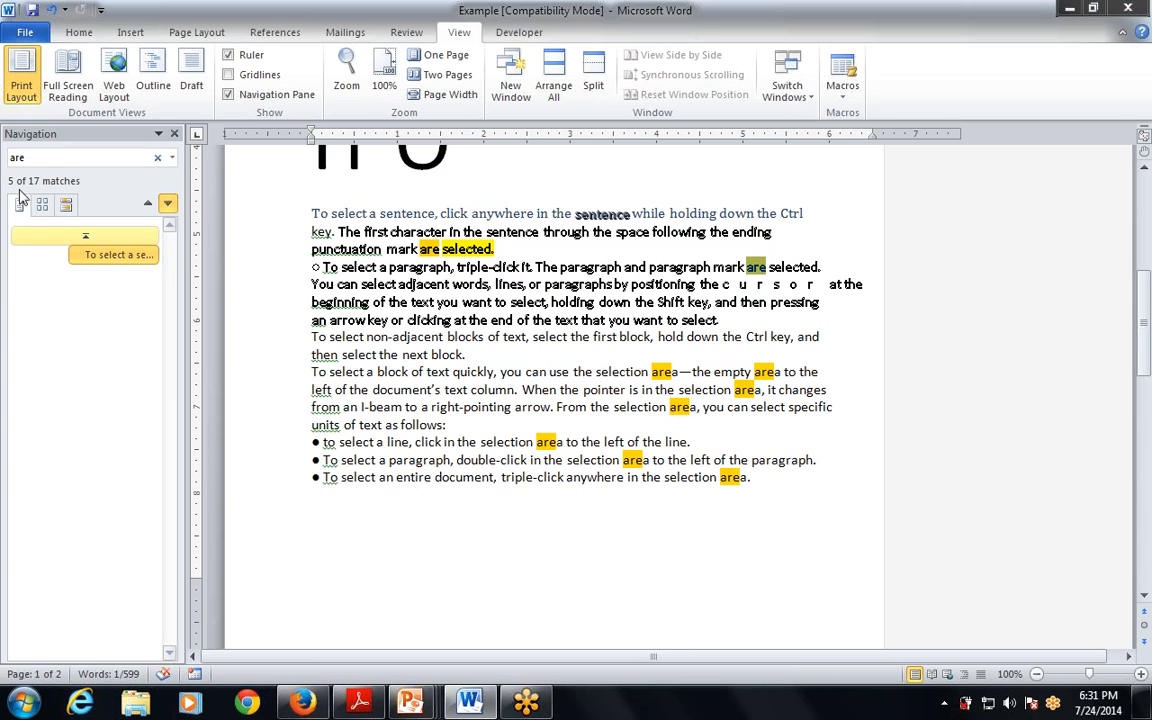
Switch to PowerPoint, display slide 9 and select its heading "2.3 Apply Indentation and Tab Settings to Paragraphs".
key("alt+Tab")
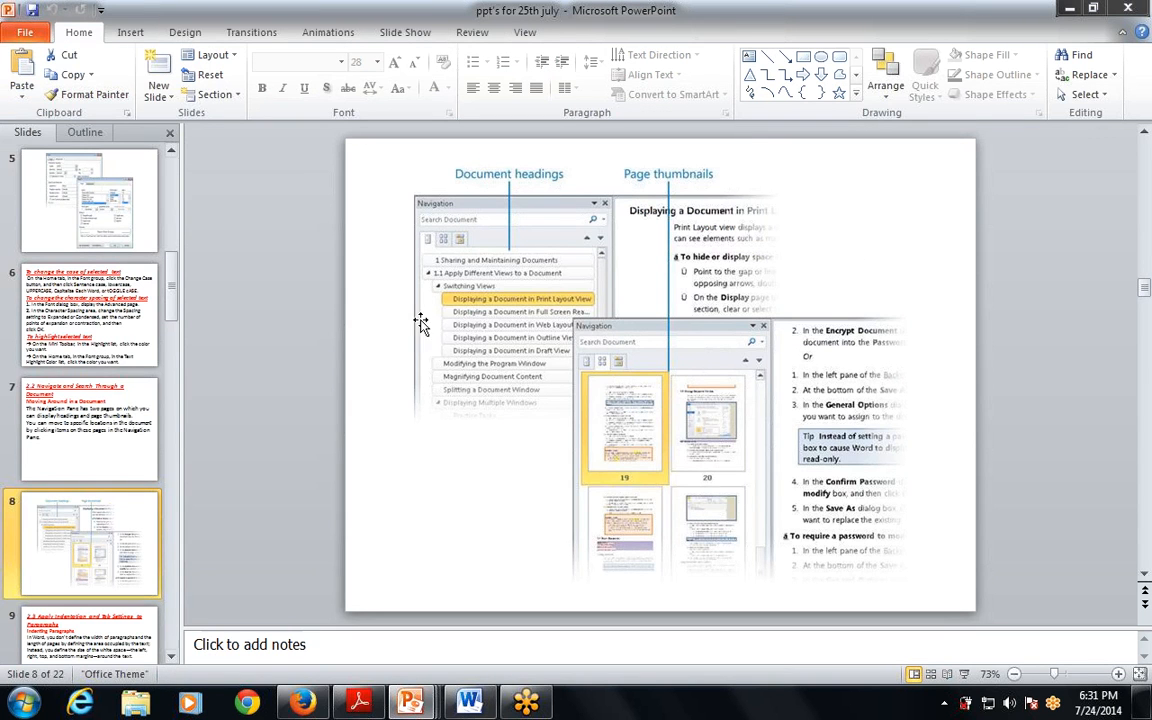
scroll(484, 323, "down", 1)
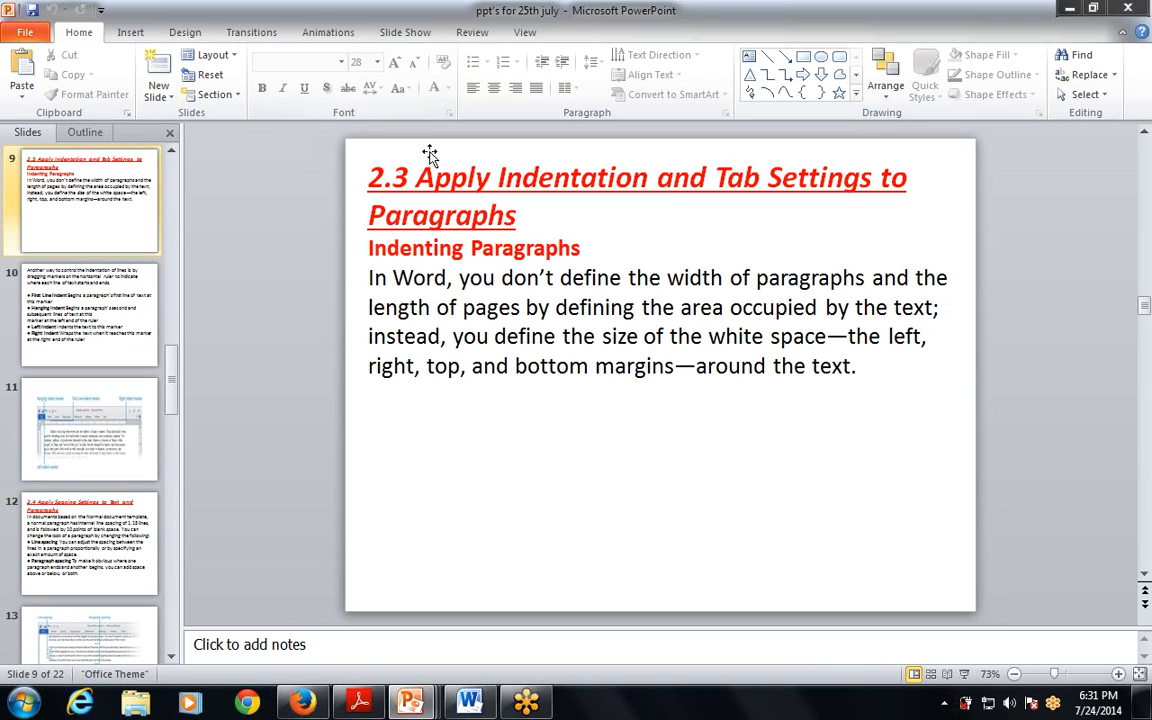
mouse_move(368, 177)
left_mouse_down()
mouse_move(496, 177)
mouse_move(516, 215)
left_mouse_up()
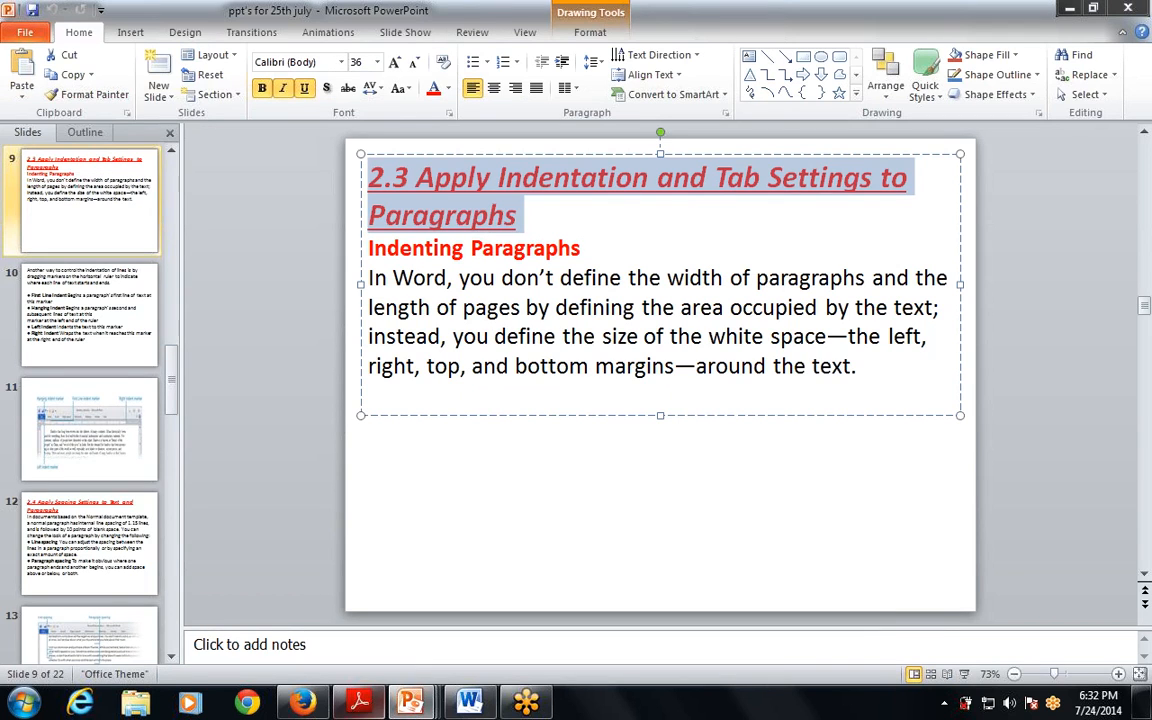
Return to Word, close the Navigation Pane with its "are" search, and go back to the start of the document.
left_click(463, 702)
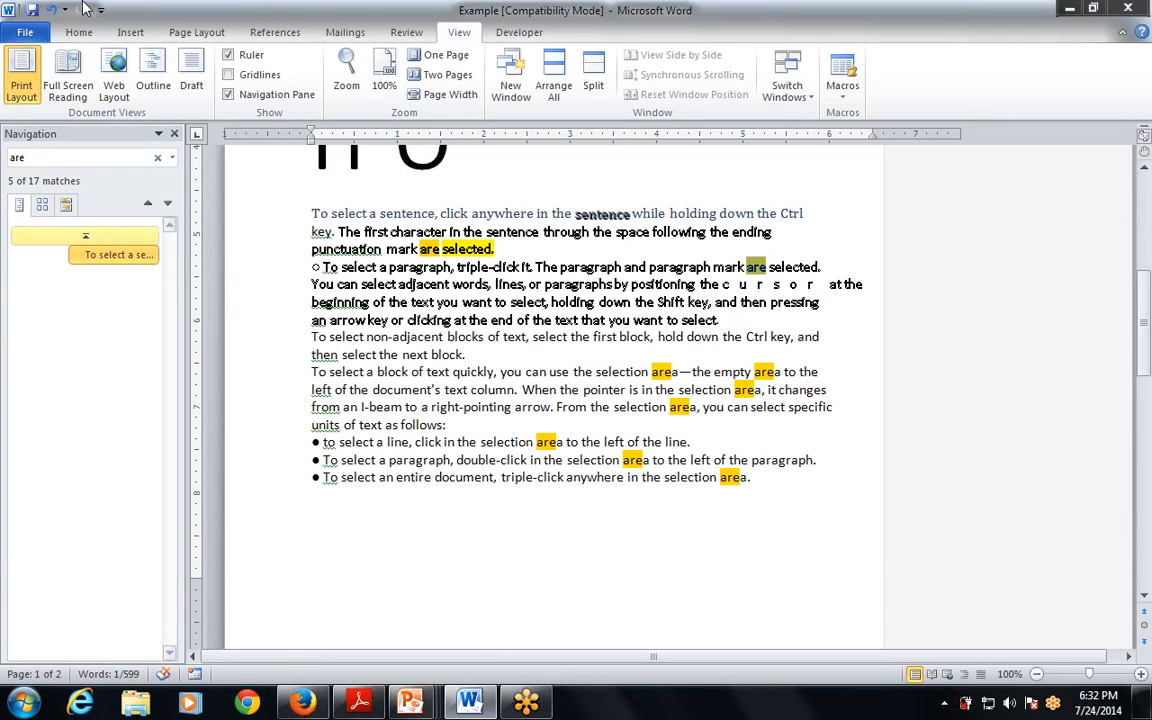
left_click(80, 32)
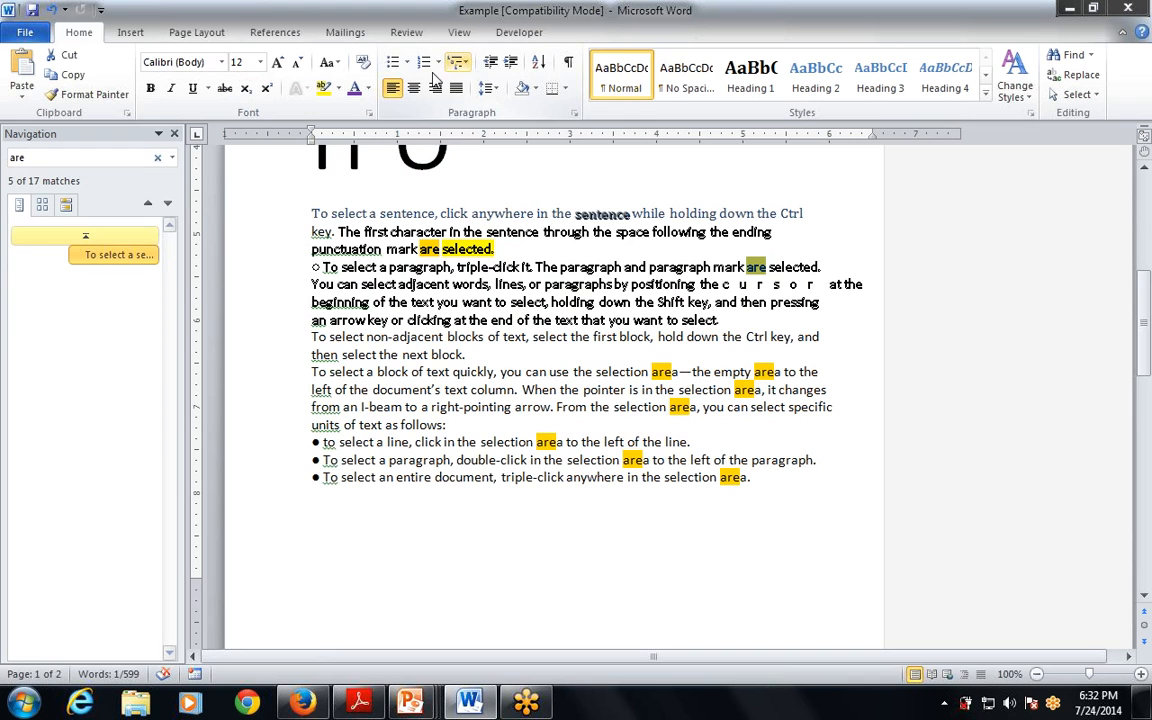
left_click(174, 133)
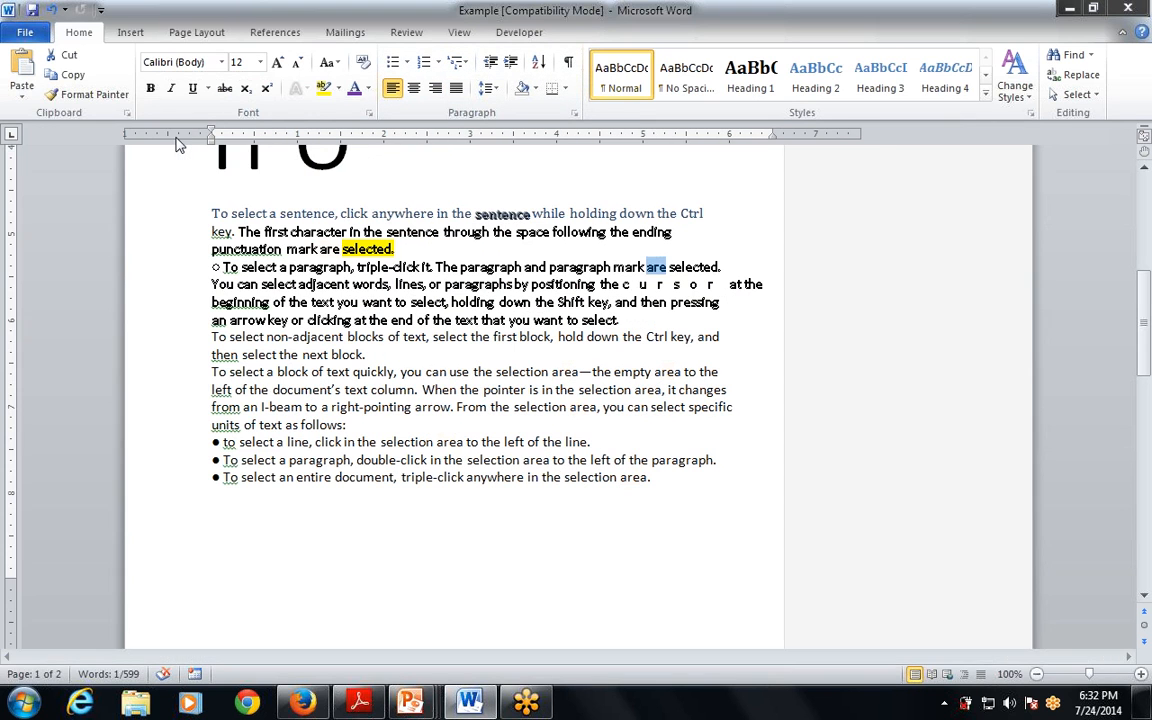
left_click(368, 355)
scroll(368, 355, "up", 8)
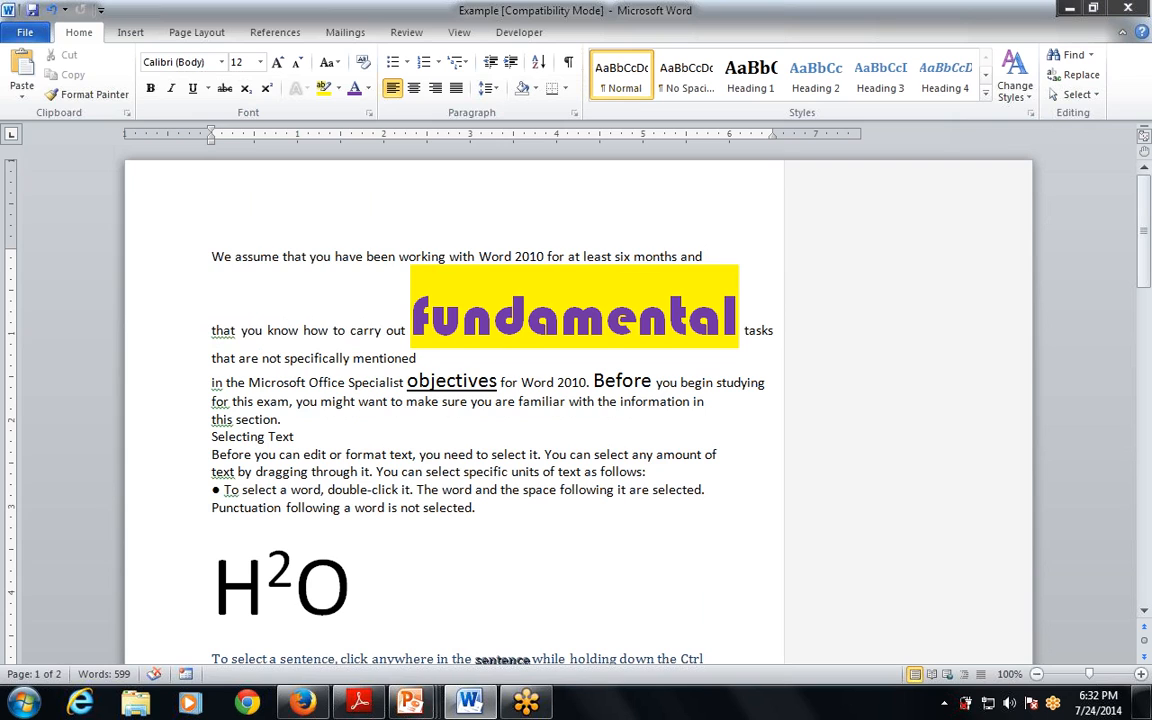
Try justified, centered and right alignment on the four lines below "Selecting Text", finishing with left alignment.
left_click_drag(211, 454, 522, 510)
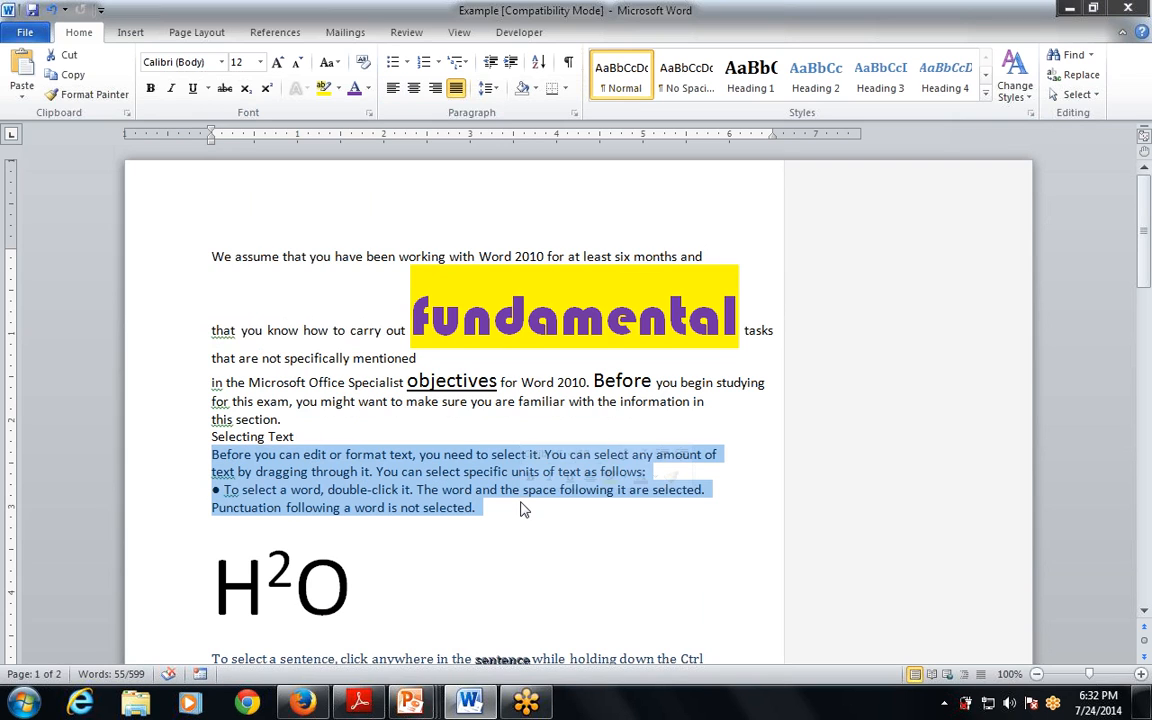
left_click(391, 90)
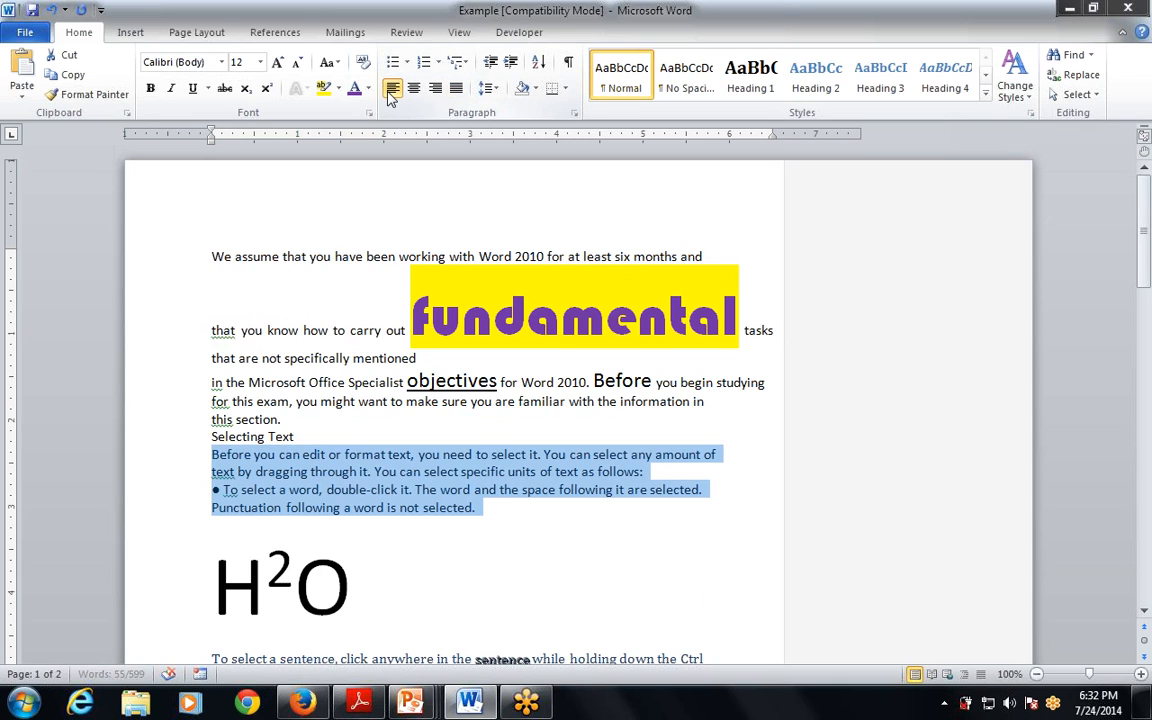
key("ctrl+j")
left_click(412, 92)
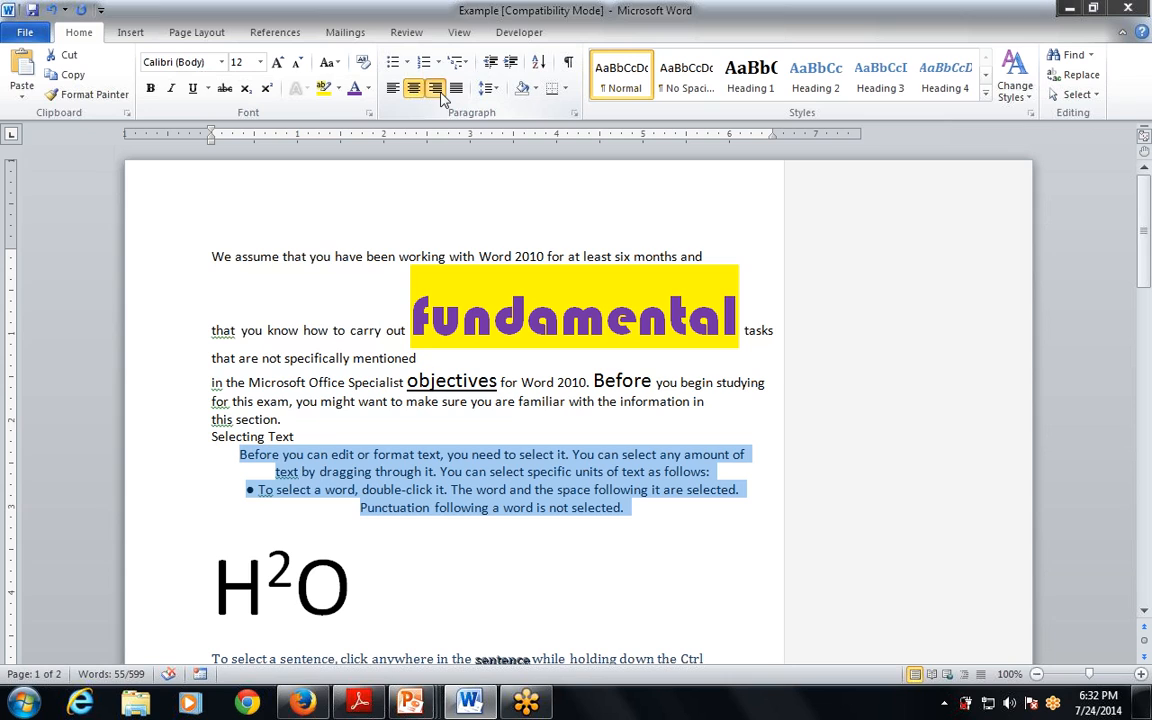
left_click(436, 90)
left_click(455, 90)
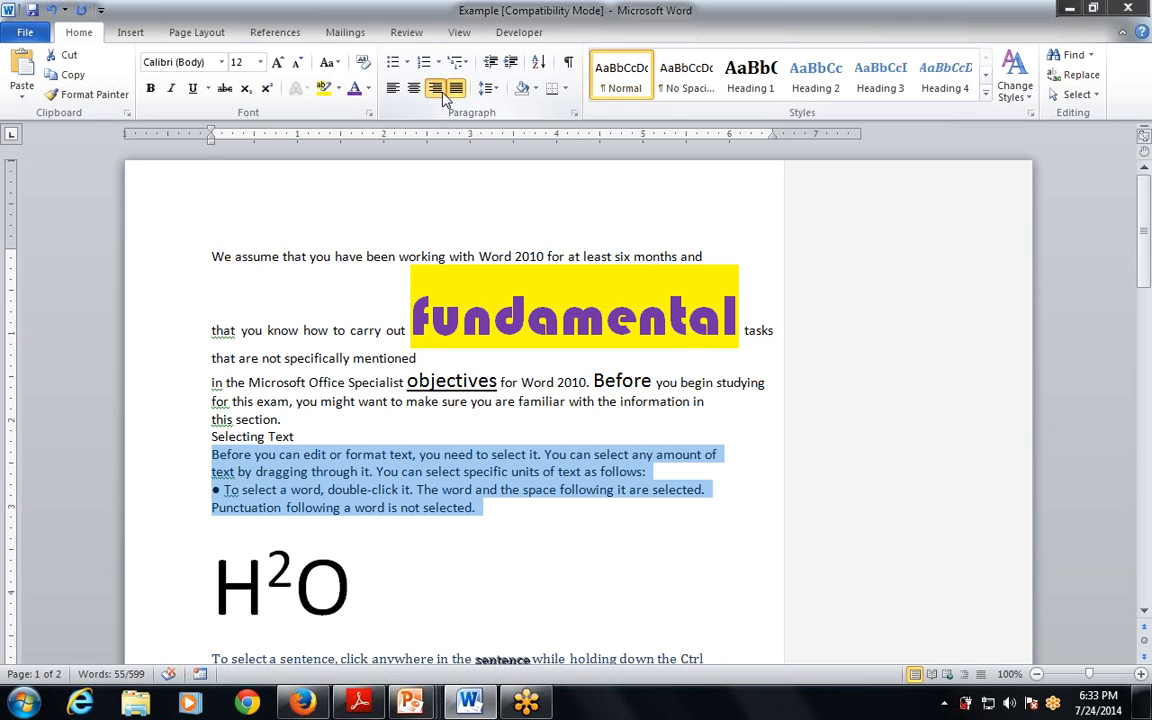
left_click(437, 89)
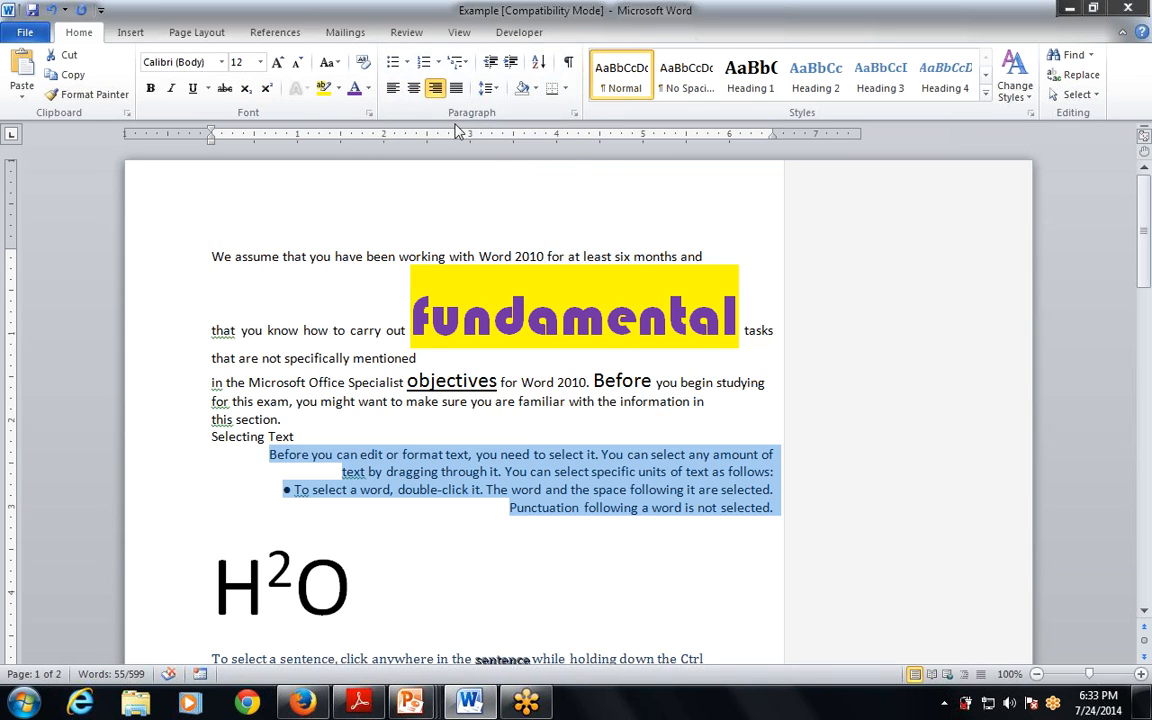
left_click(391, 88)
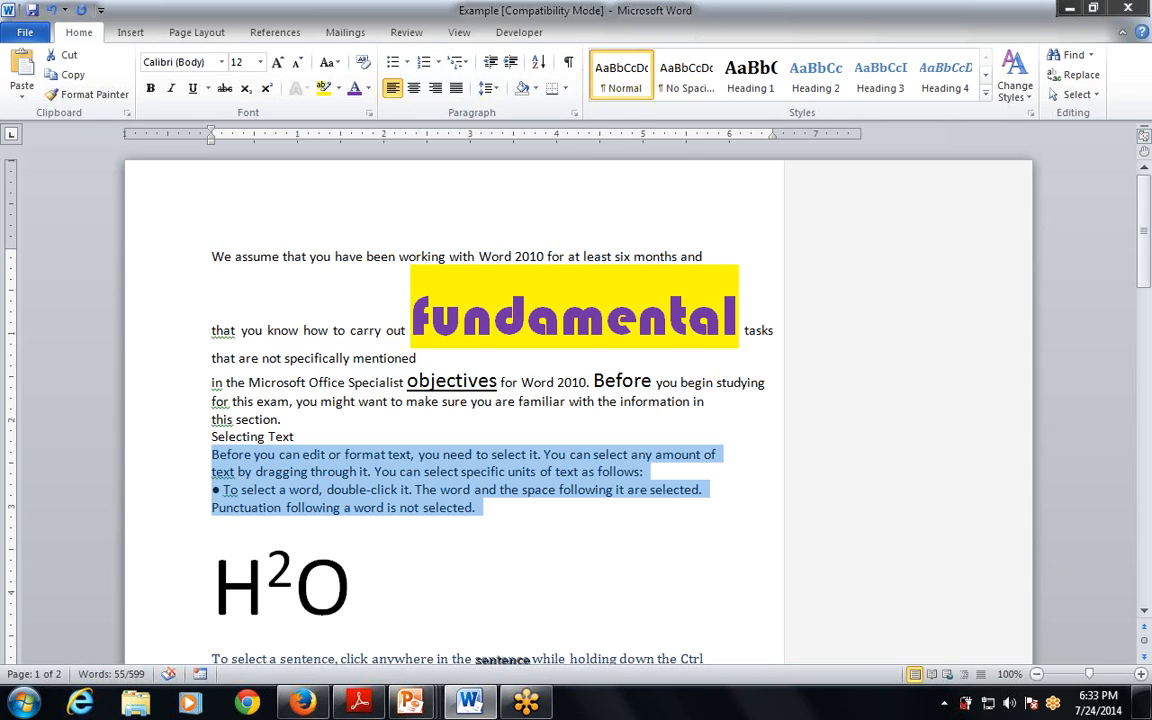
Try All Borders on the selected four lines, toggle off their top border, and undo both border changes.
left_click(566, 89)
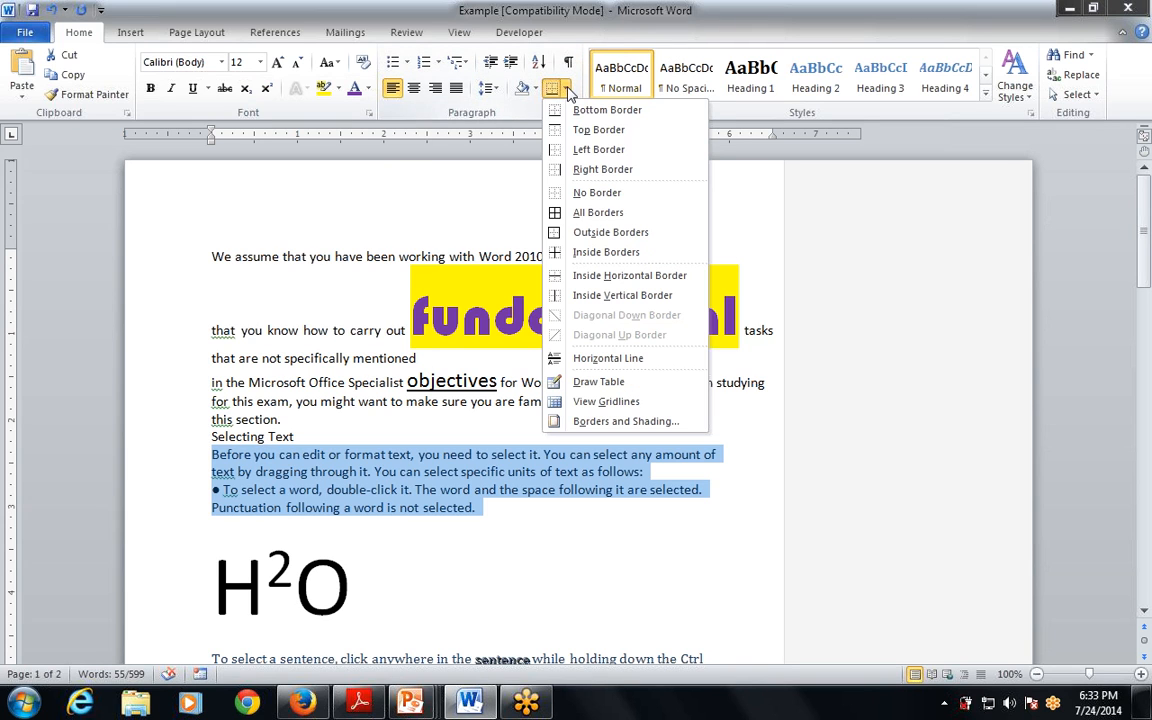
left_click(603, 214)
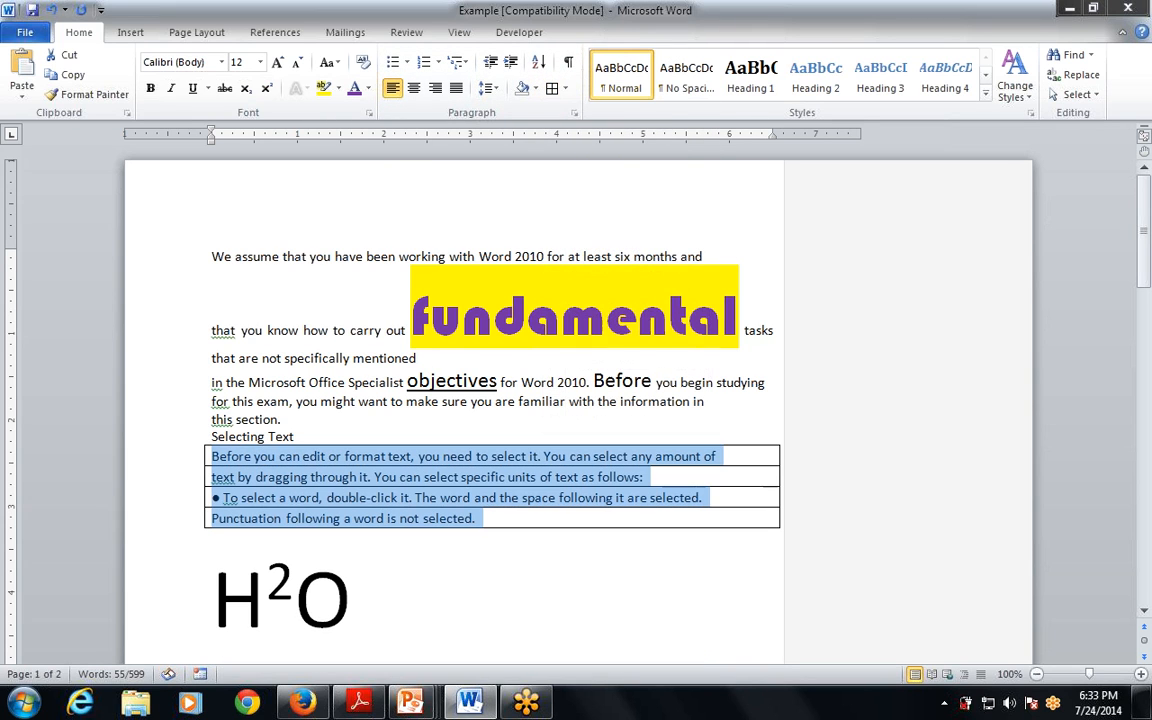
left_click(564, 89)
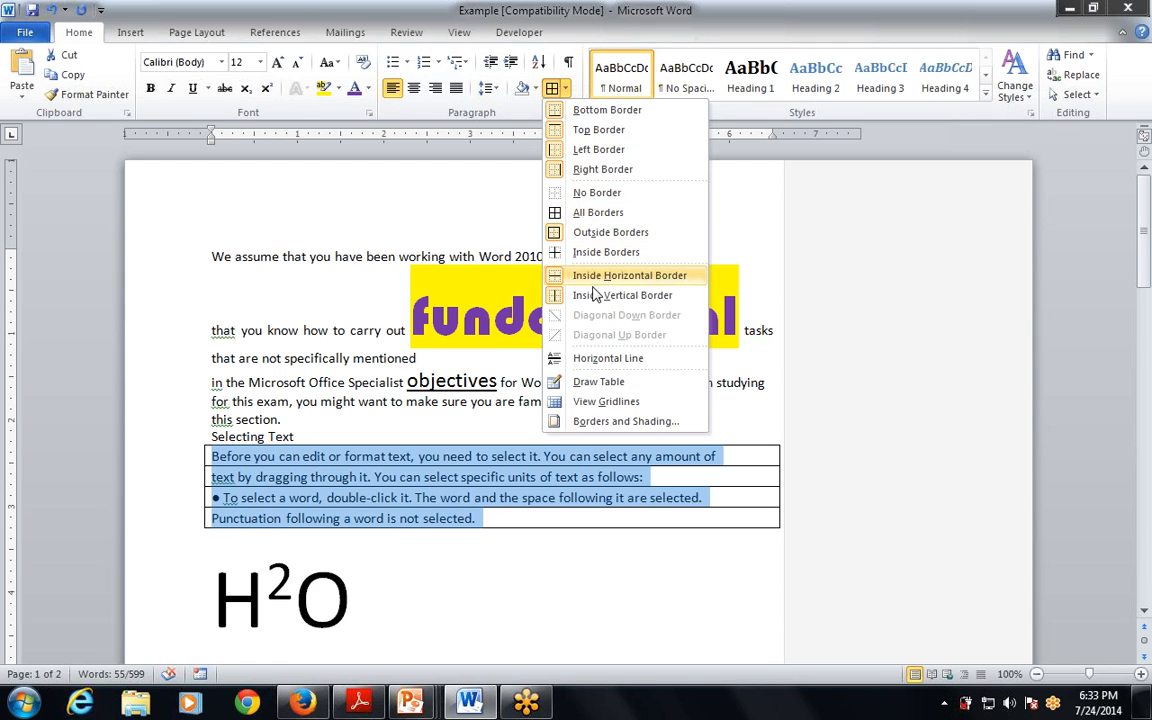
left_click(578, 132)
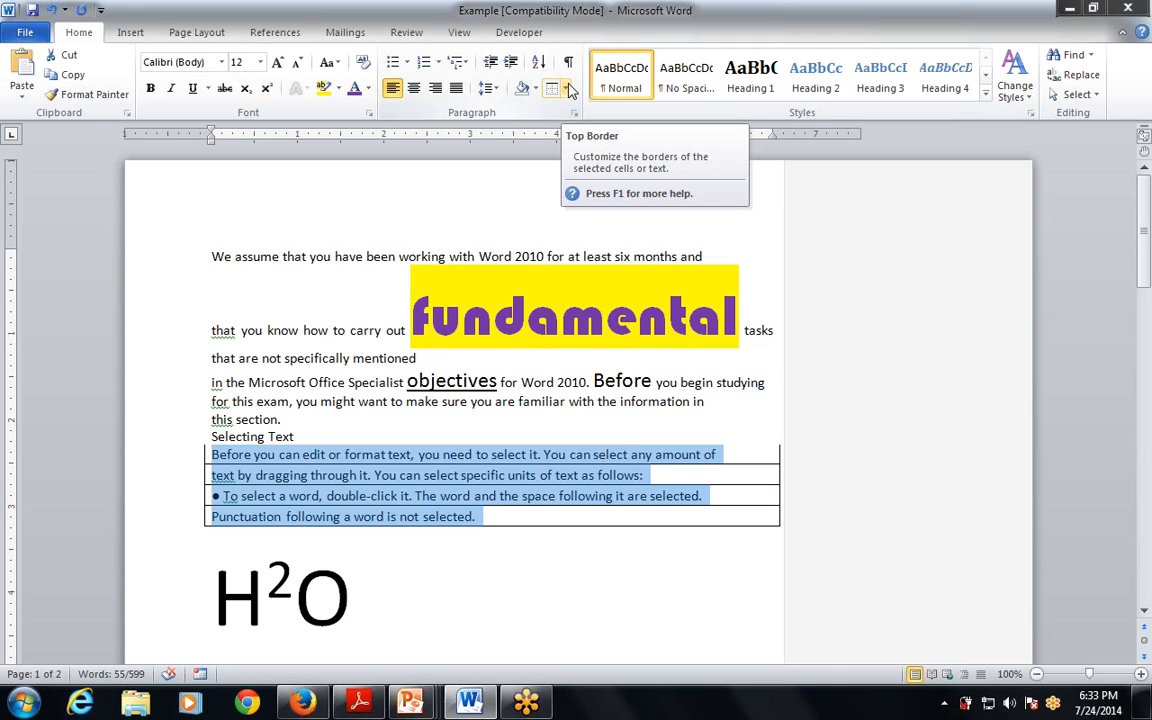
key("ctrl+z")
key("ctrl+z")
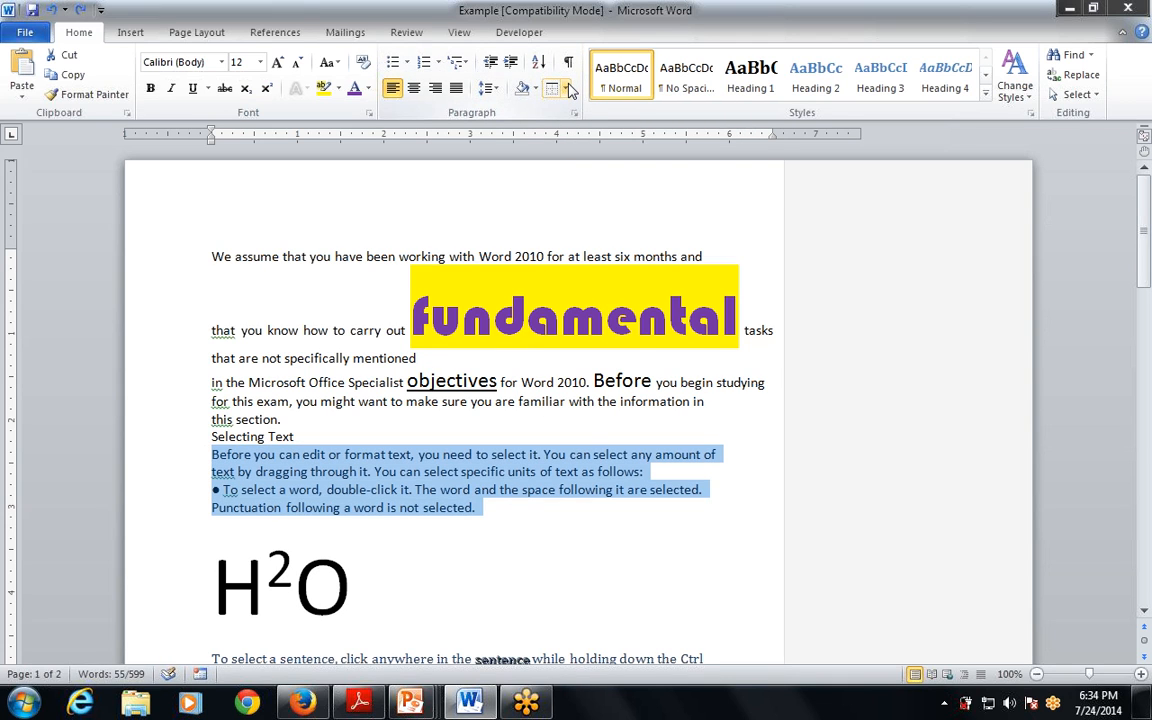
Apply a top border to the four lines below "Selecting Text" and deselect them.
left_click(570, 90)
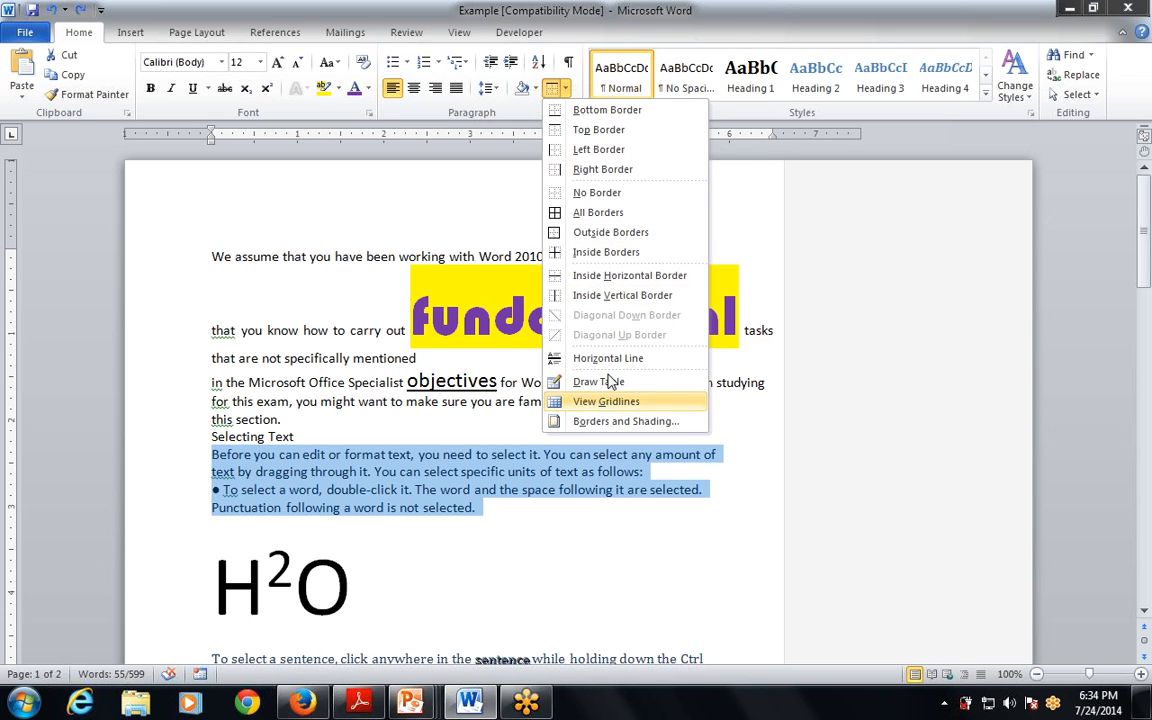
left_click(590, 130)
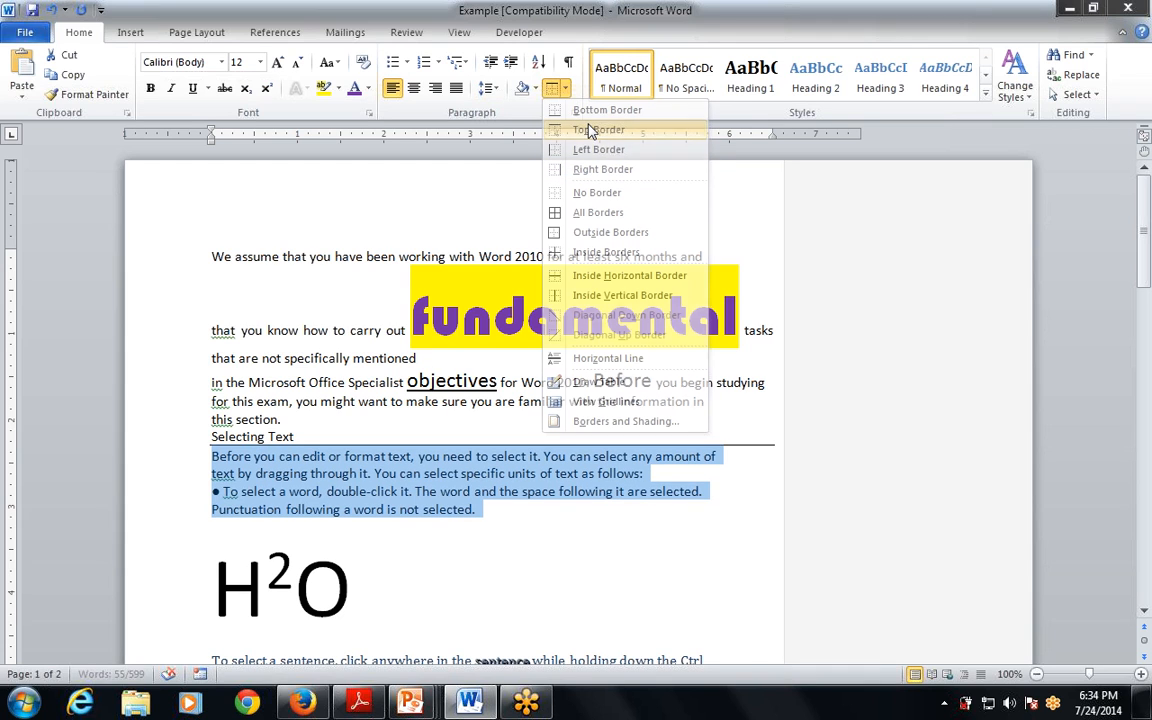
left_click(354, 588)
left_click(212, 437)
left_click(257, 446)
left_click_drag(257, 446, 257, 467)
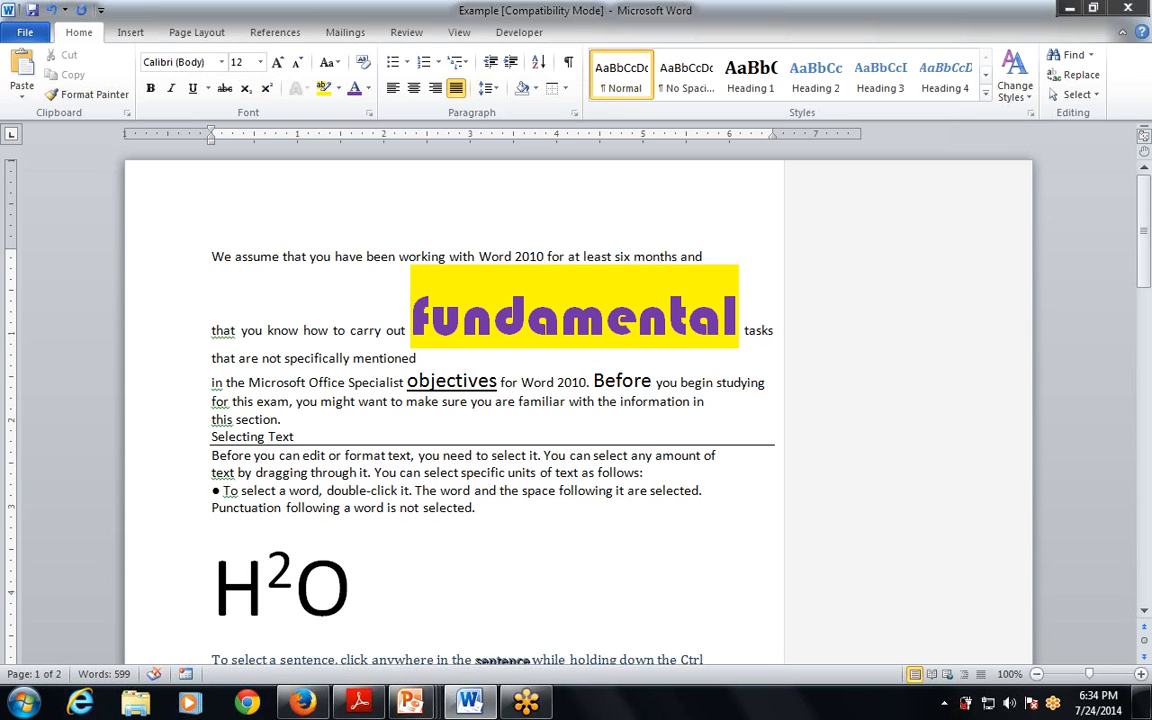
double_click(333, 456)
triple_click(333, 456)
triple_click(333, 456)
Set the left indentation of the blank paragraph above the H2O line to 1".
left_click(212, 525)
left_click(574, 113)
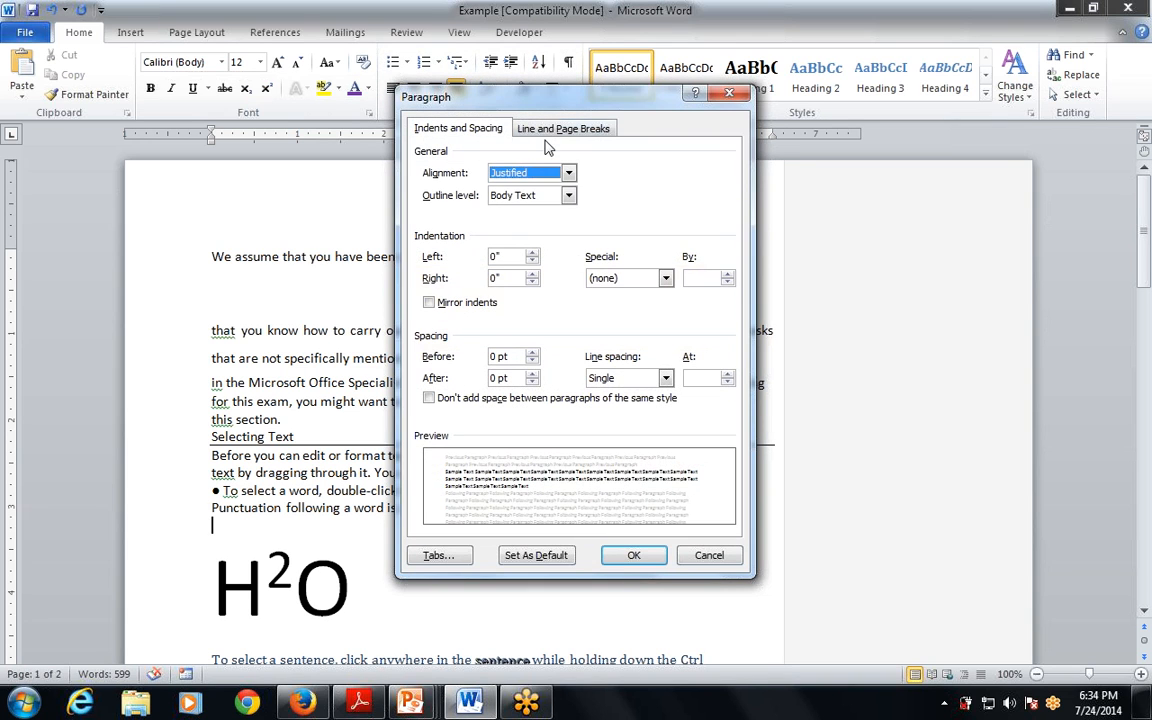
left_click(568, 173)
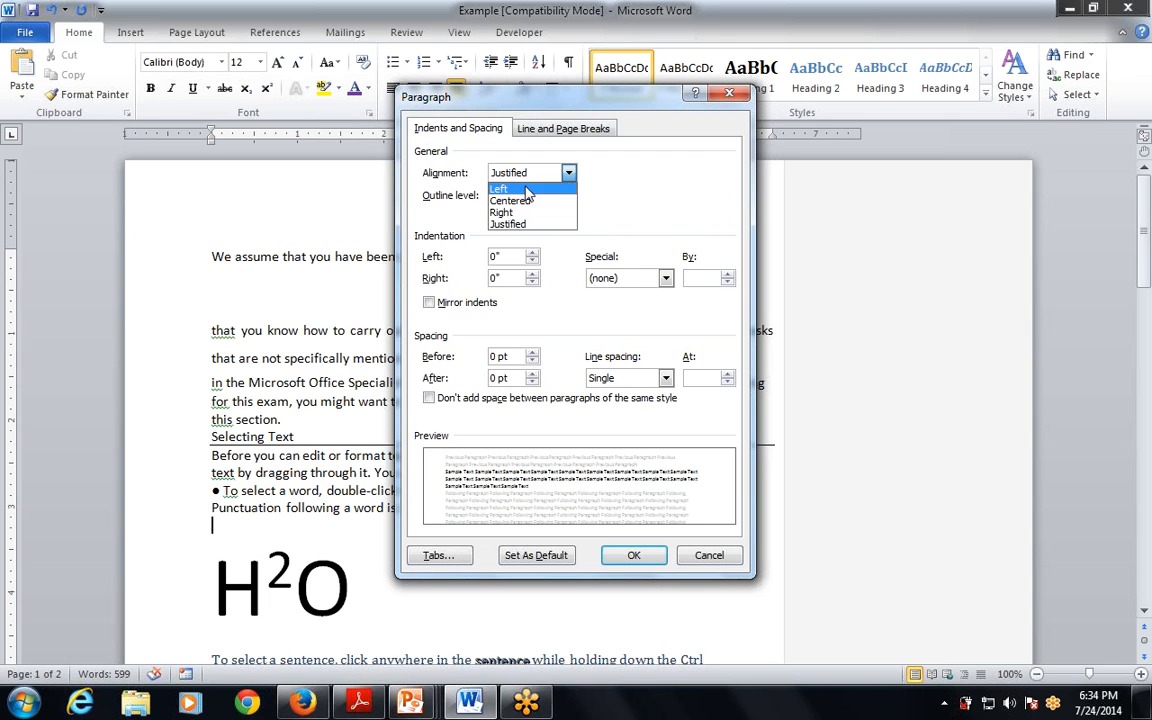
left_click(533, 252)
left_click(533, 252)
left_click(533, 252)
left_click(533, 252)
left_click(533, 252)
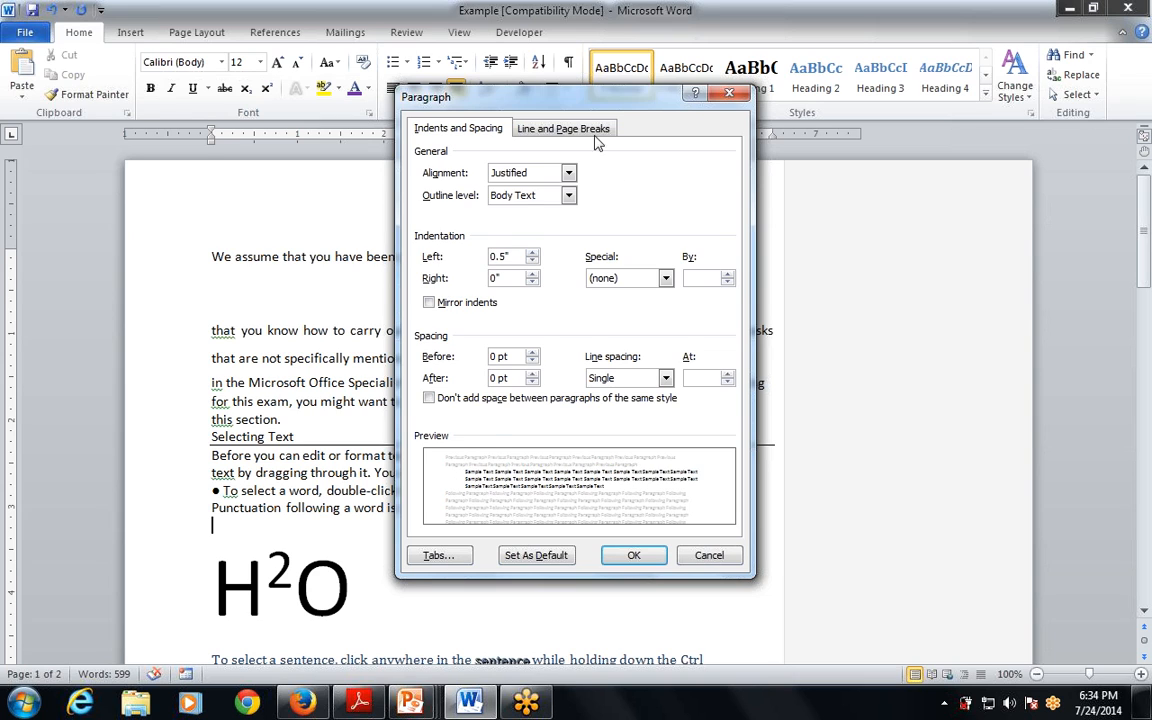
left_click(534, 253)
left_click(534, 253)
left_click(534, 253)
left_click(534, 253)
left_click(534, 253)
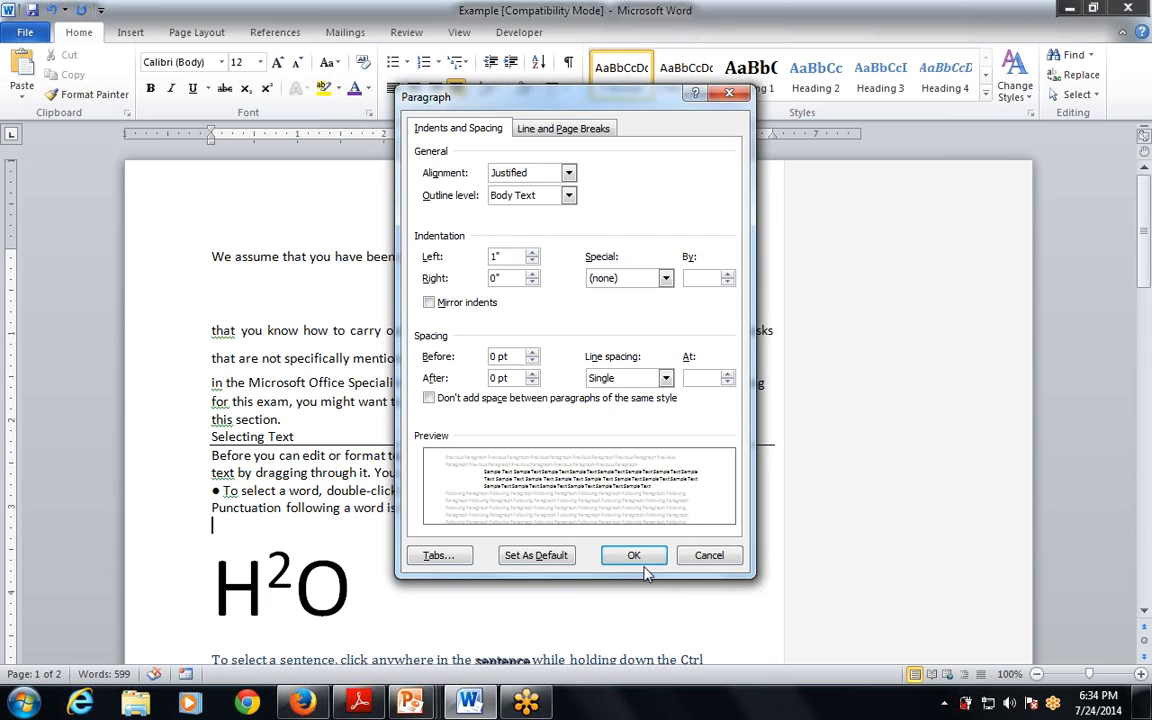
left_click(635, 557)
Try a left indentation of about 1.1" on the four lines below "Selecting Text" and undo it.
left_click_drag(211, 473, 498, 491)
left_click_drag(212, 455, 478, 509)
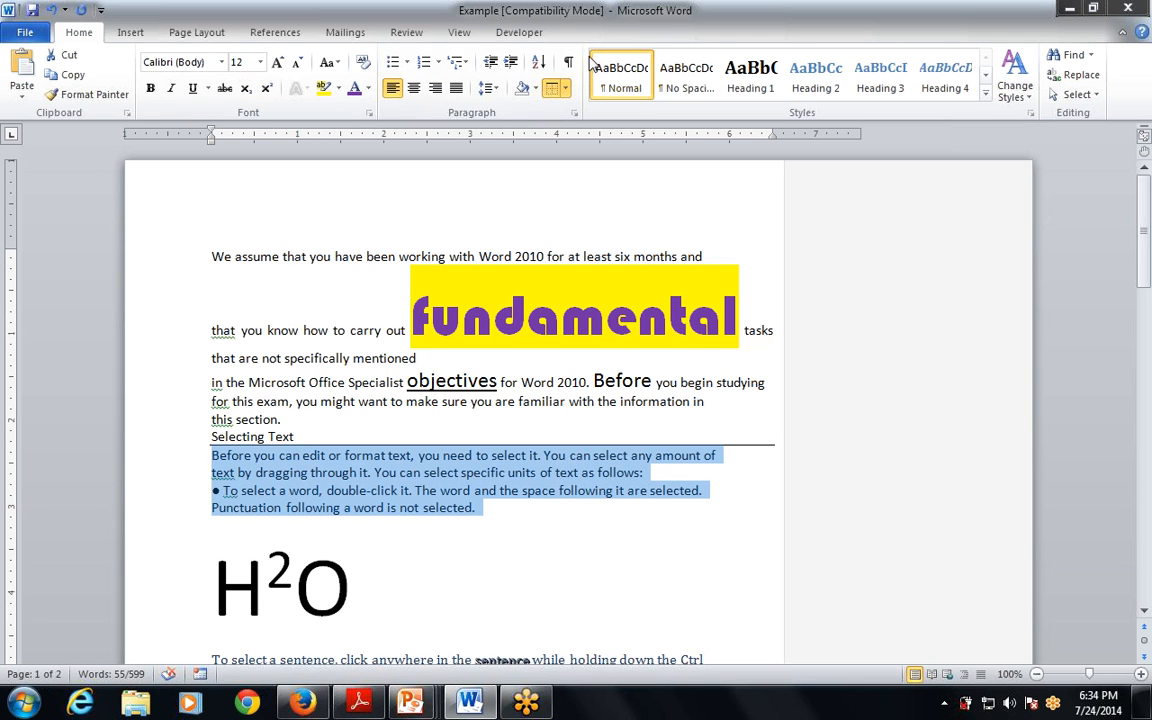
left_click(575, 114)
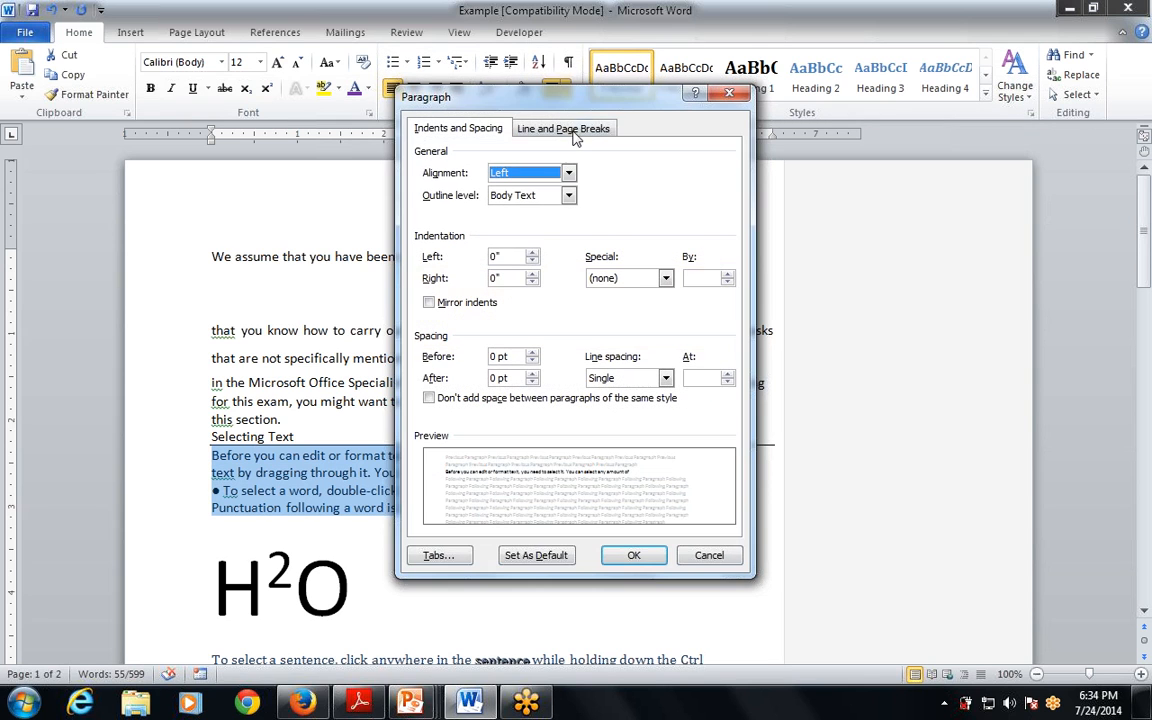
left_click(532, 252)
left_click(532, 252)
left_click(532, 252)
left_click(532, 252)
left_click(532, 252)
left_click(532, 253)
left_click(532, 253)
left_click(532, 253)
left_click(532, 253)
left_click(532, 253)
left_click(532, 253)
left_click(631, 554)
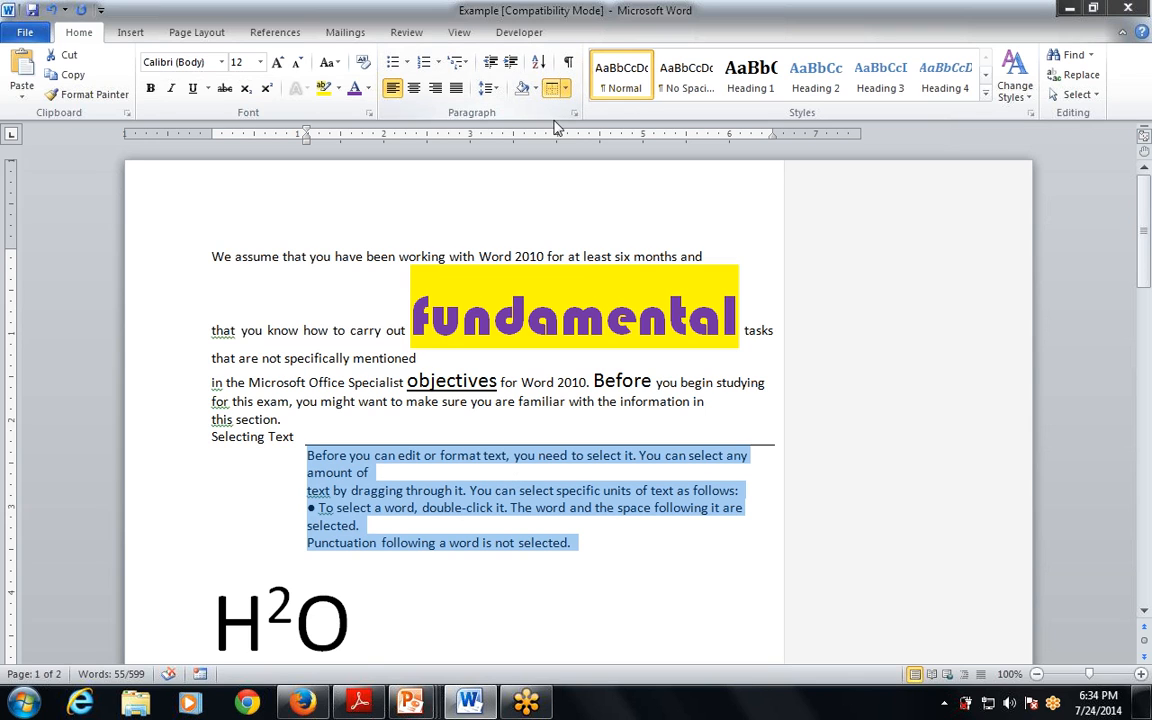
key("ctrl+z")
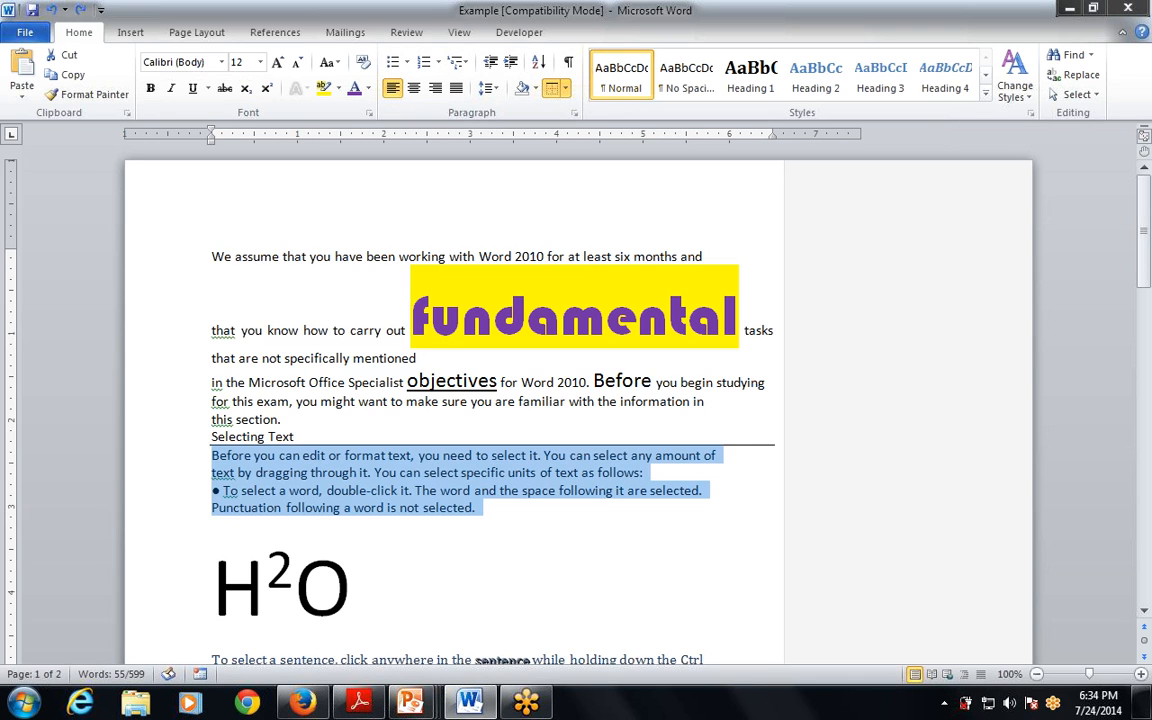
Try 2.0 line spacing on the four selected lines and set it back to 1.0.
left_click(499, 89)
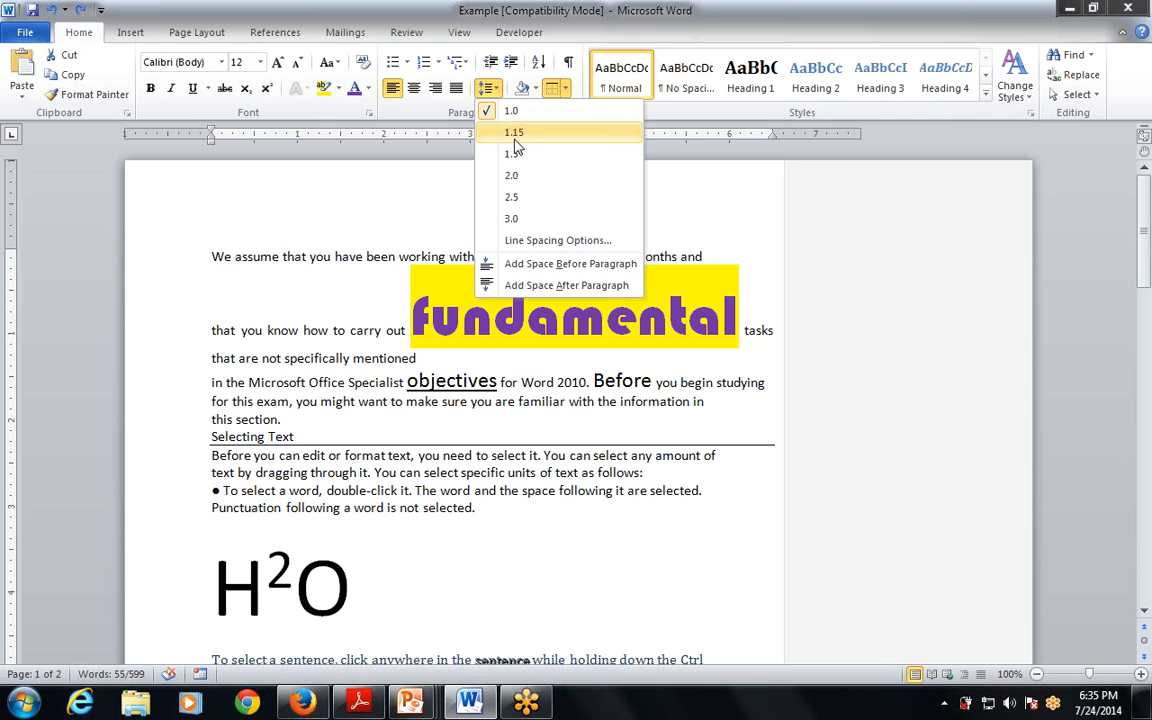
left_click(511, 175)
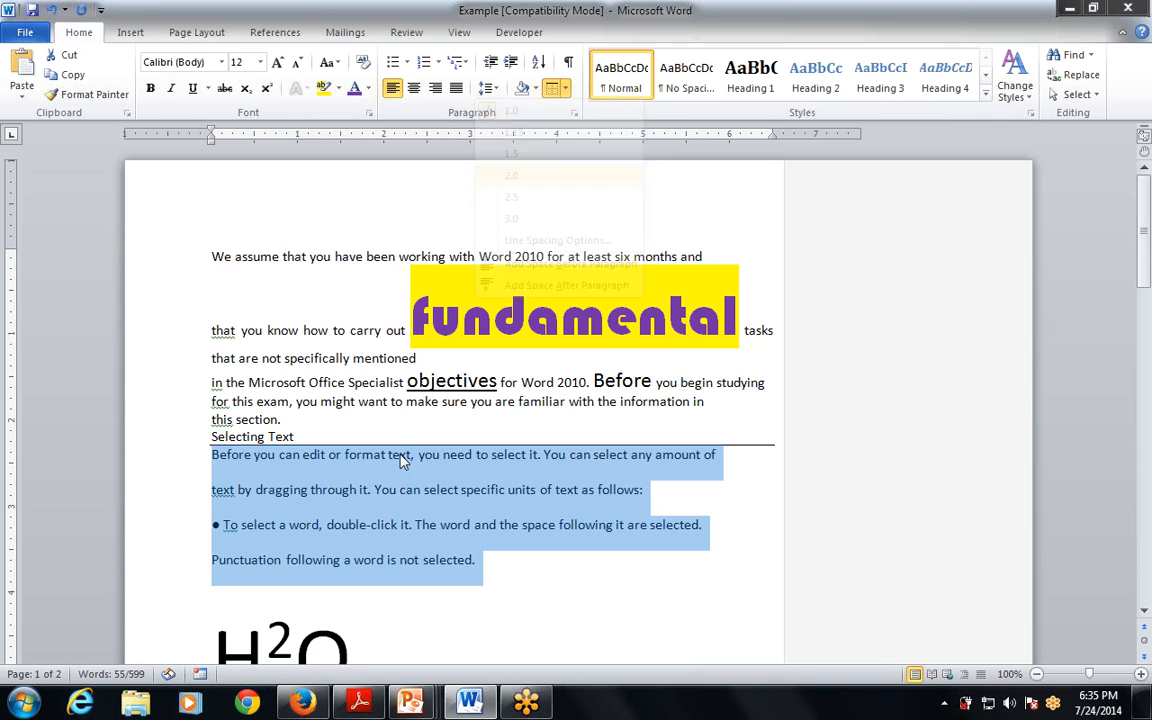
left_click_drag(211, 454, 509, 571)
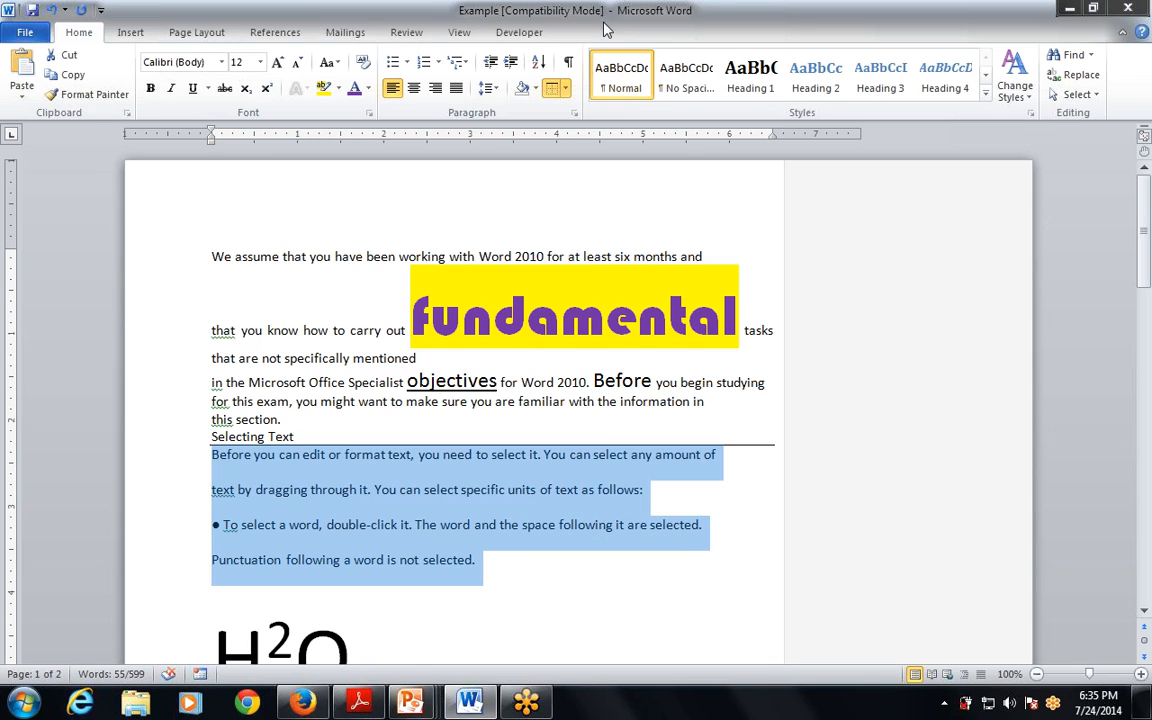
left_click(496, 90)
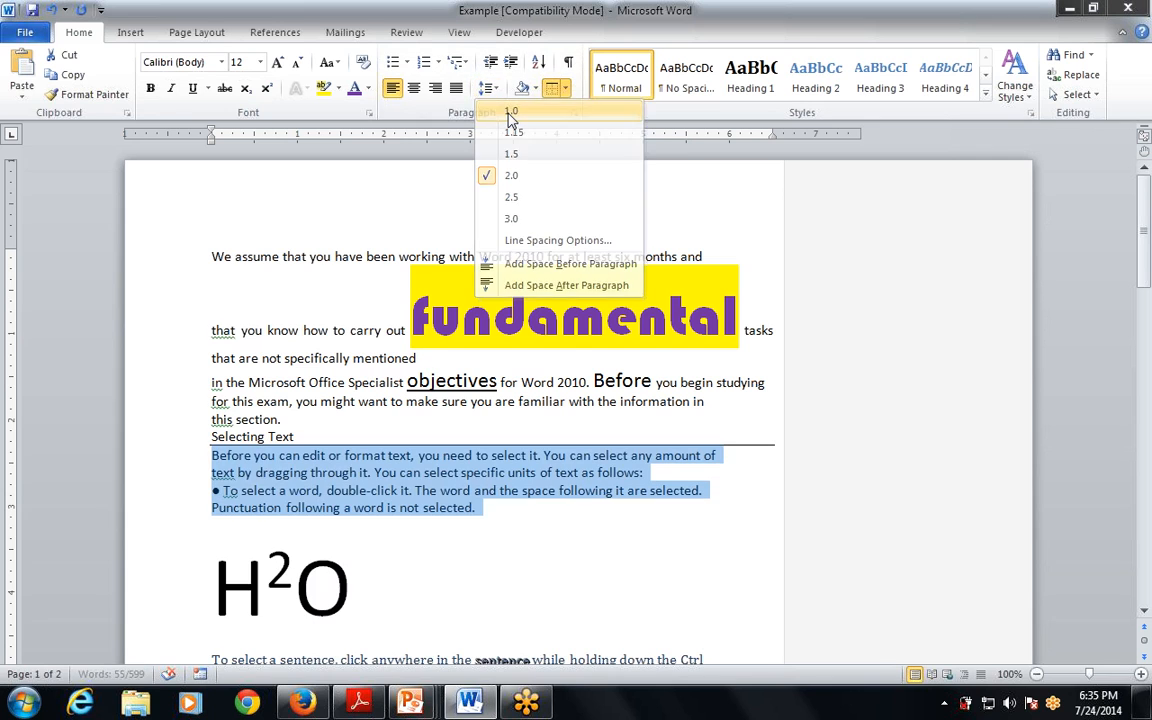
left_click(508, 111)
Set the paragraph spacing before the four selected lines below "Selecting Text" to 54 pt.
left_click(572, 114)
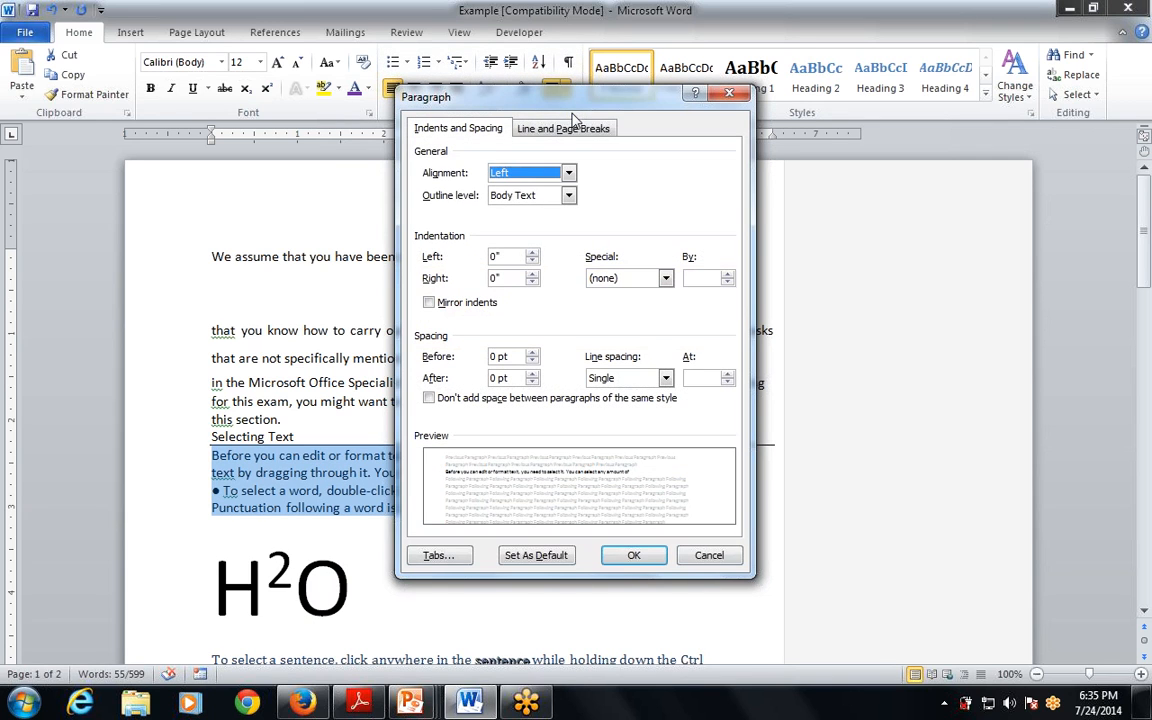
left_click(532, 353)
left_click(532, 353)
left_click(532, 353)
left_click(532, 353)
left_click(532, 353)
left_click(532, 353)
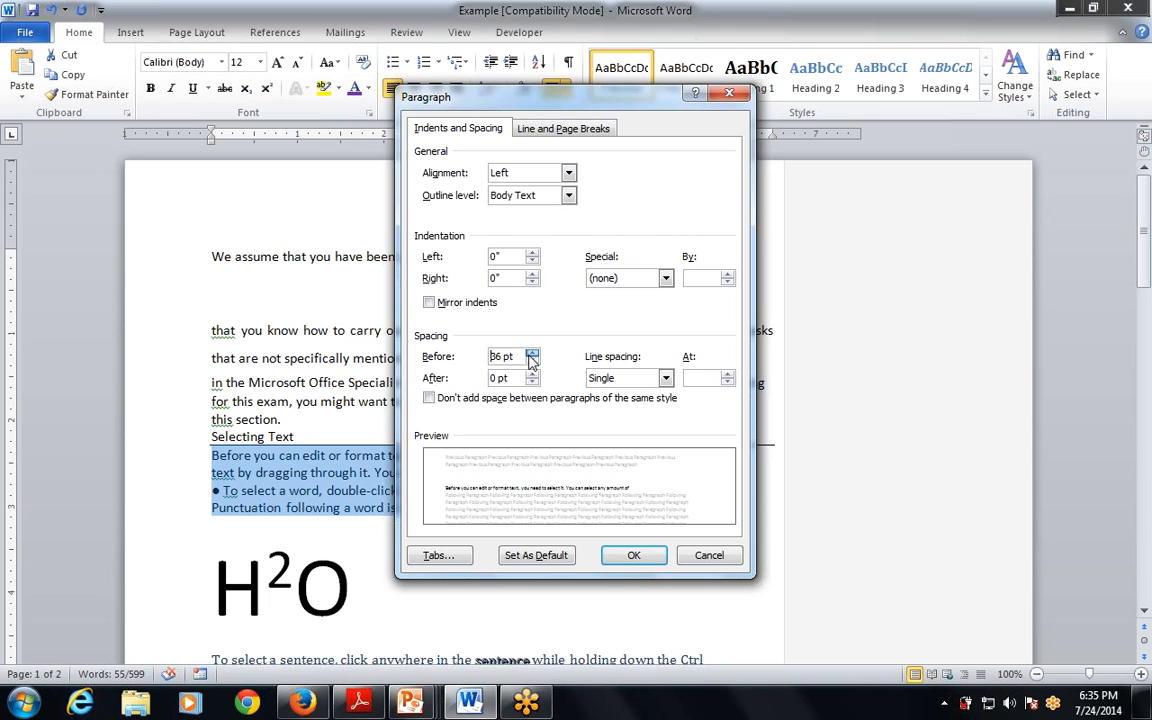
left_click(532, 355)
left_click(532, 355)
left_click(532, 355)
left_click(633, 555)
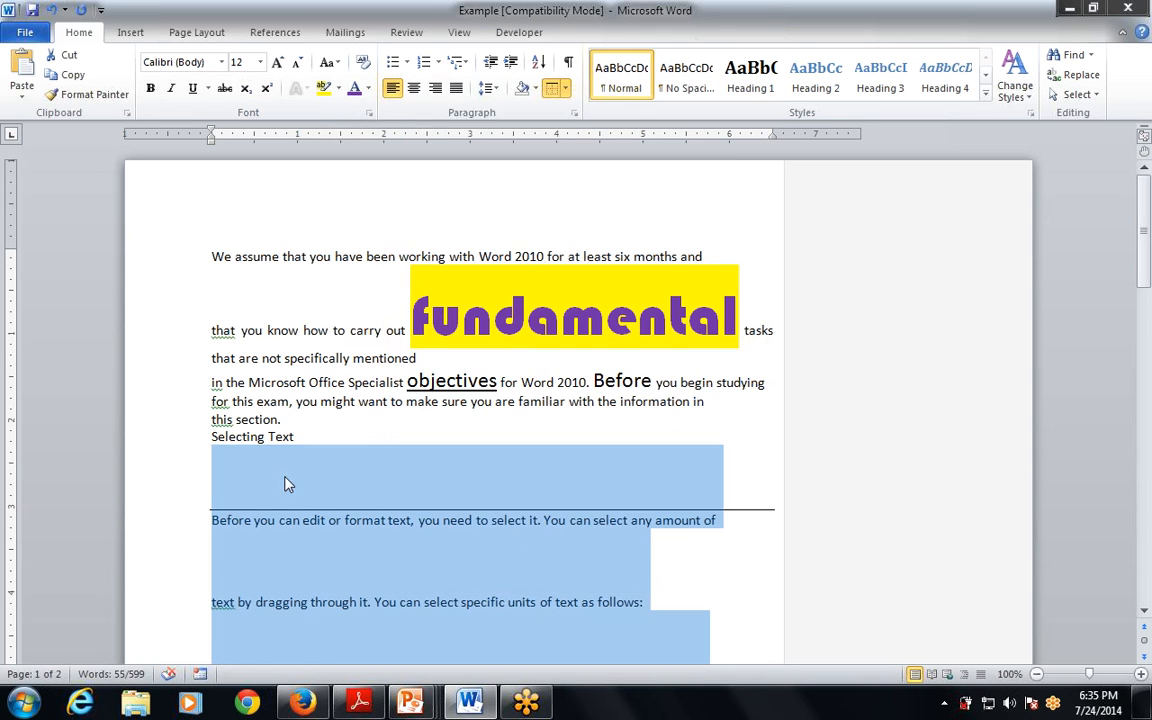
scroll(493, 532, "down", 3)
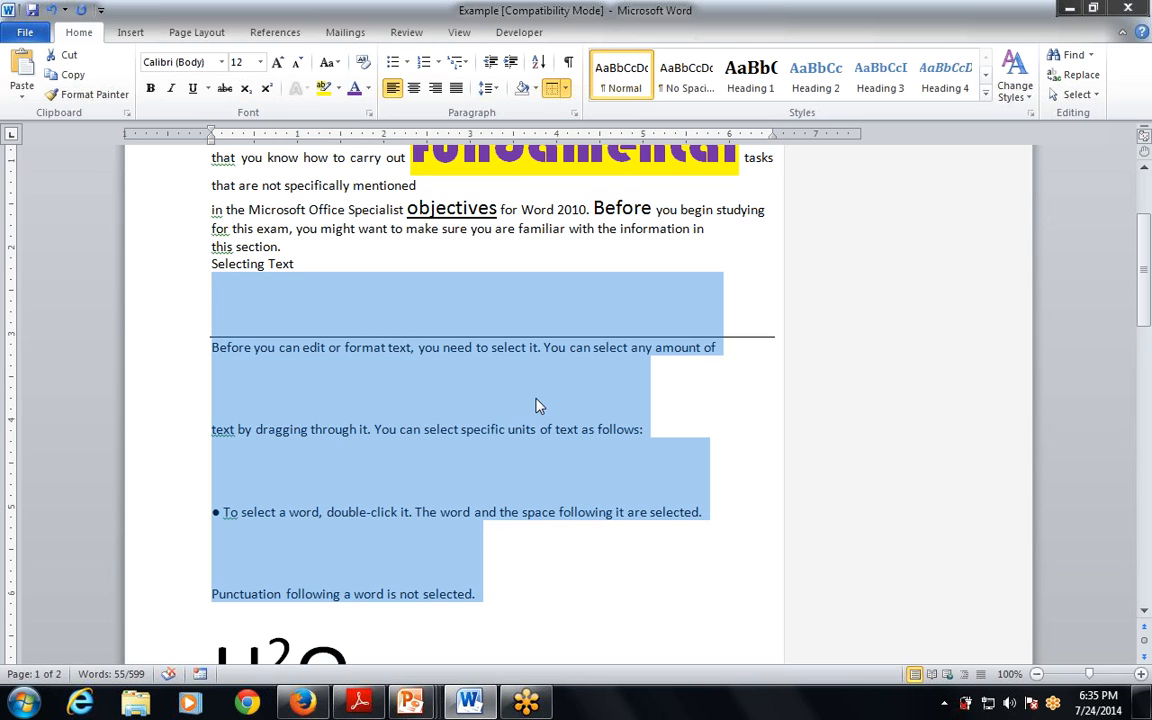
Set the spacing before the four selected lines back to 0 pt and deselect them.
left_click(493, 90)
left_click(563, 96)
left_click(570, 111)
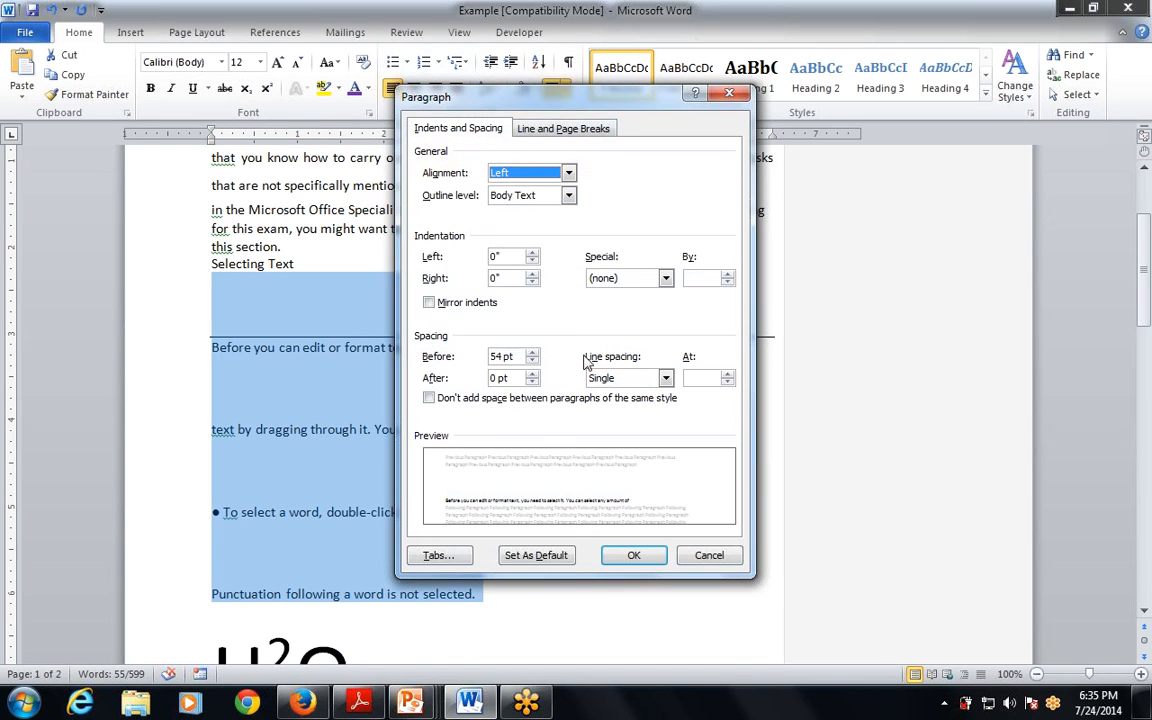
left_click(533, 361)
left_click(533, 361)
left_click(533, 361)
left_click(533, 361)
left_click(533, 361)
left_click(533, 361)
left_click(533, 361)
left_click(533, 361)
left_click(533, 361)
left_click(533, 352)
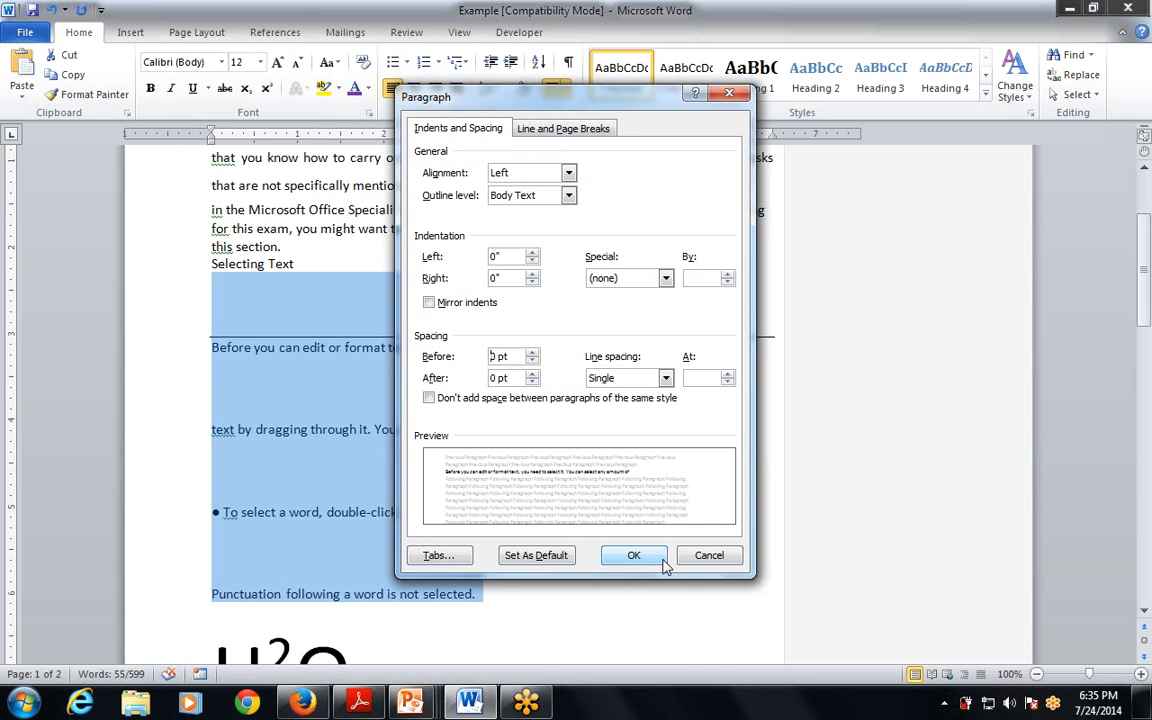
left_click(634, 555)
left_click(604, 422)
scroll(604, 422, "up", 3)
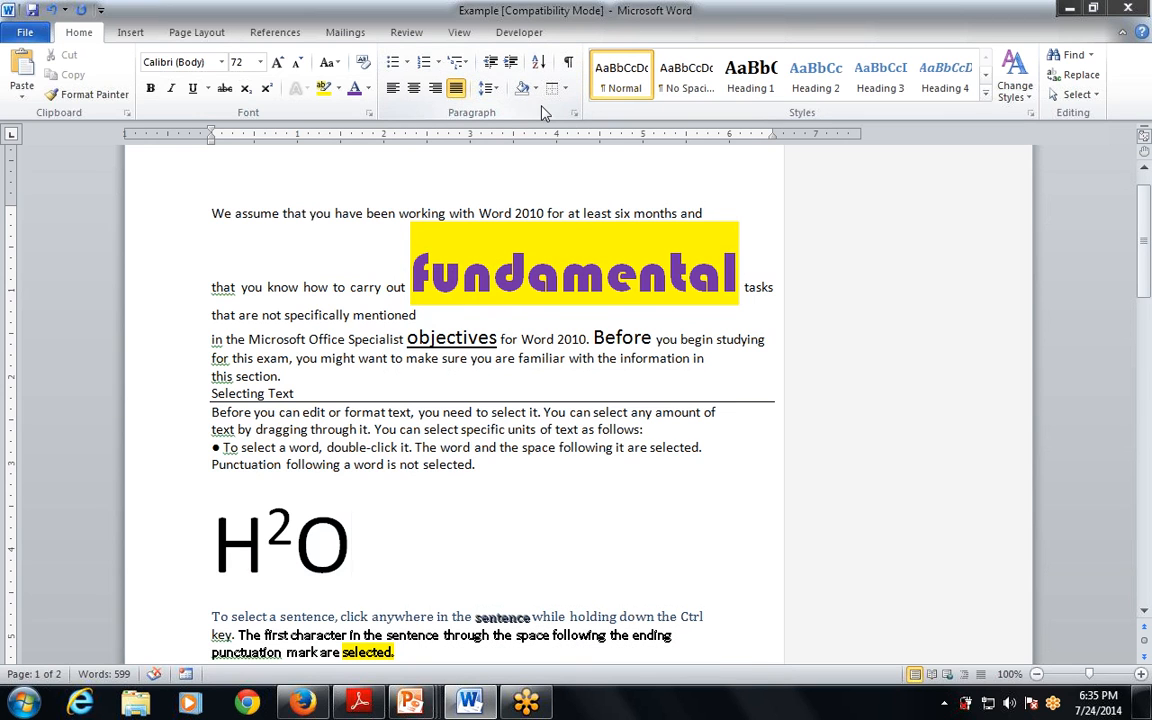
Switch to the PowerPoint presentation, view the slide on ruler indent markers, and return to slide 9 on indentation and tab settings.
key("alt+Tab")
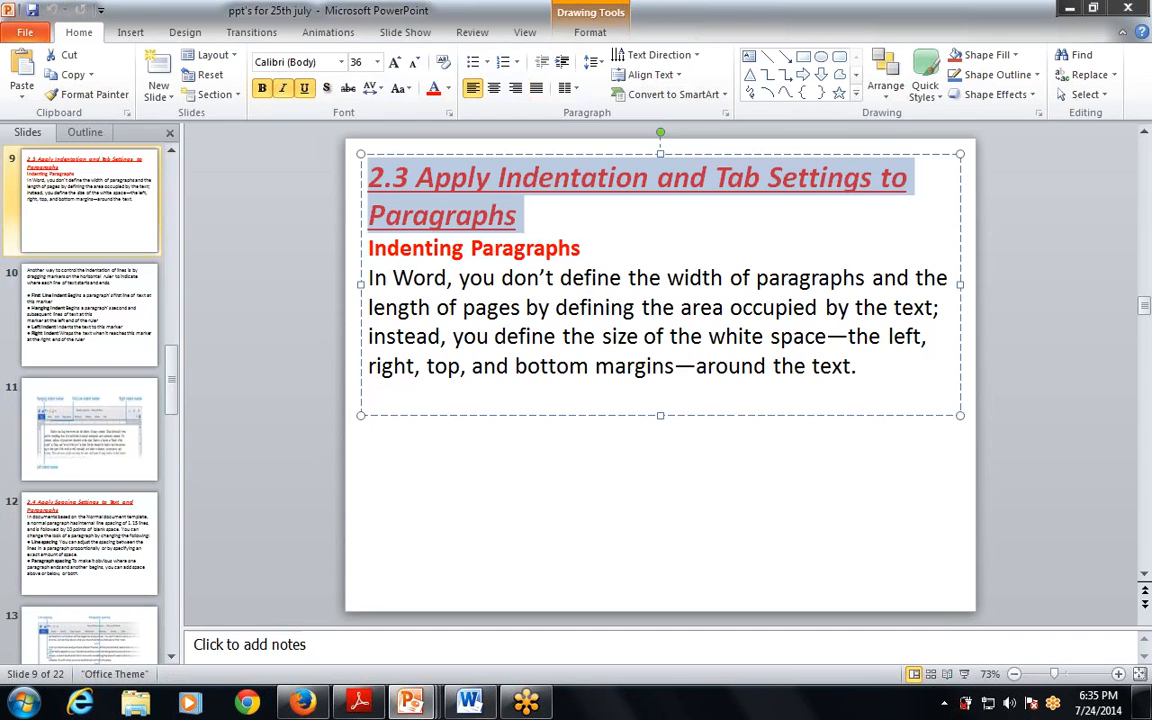
key("Page_Down")
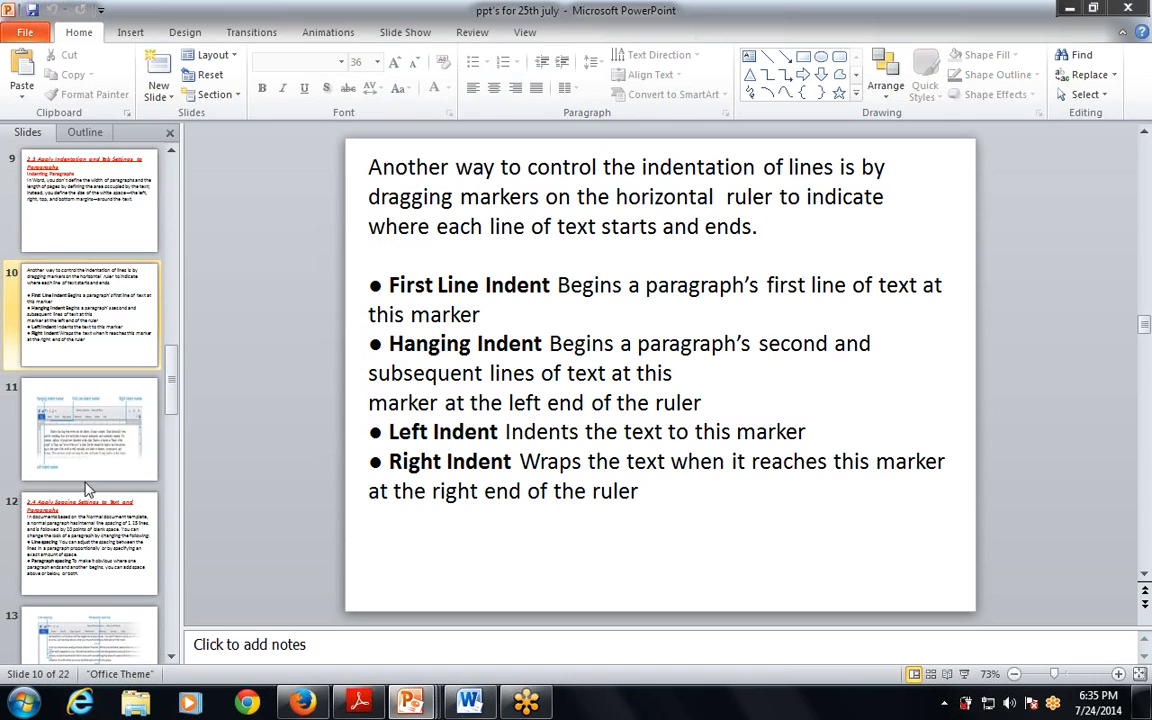
left_click(57, 219)
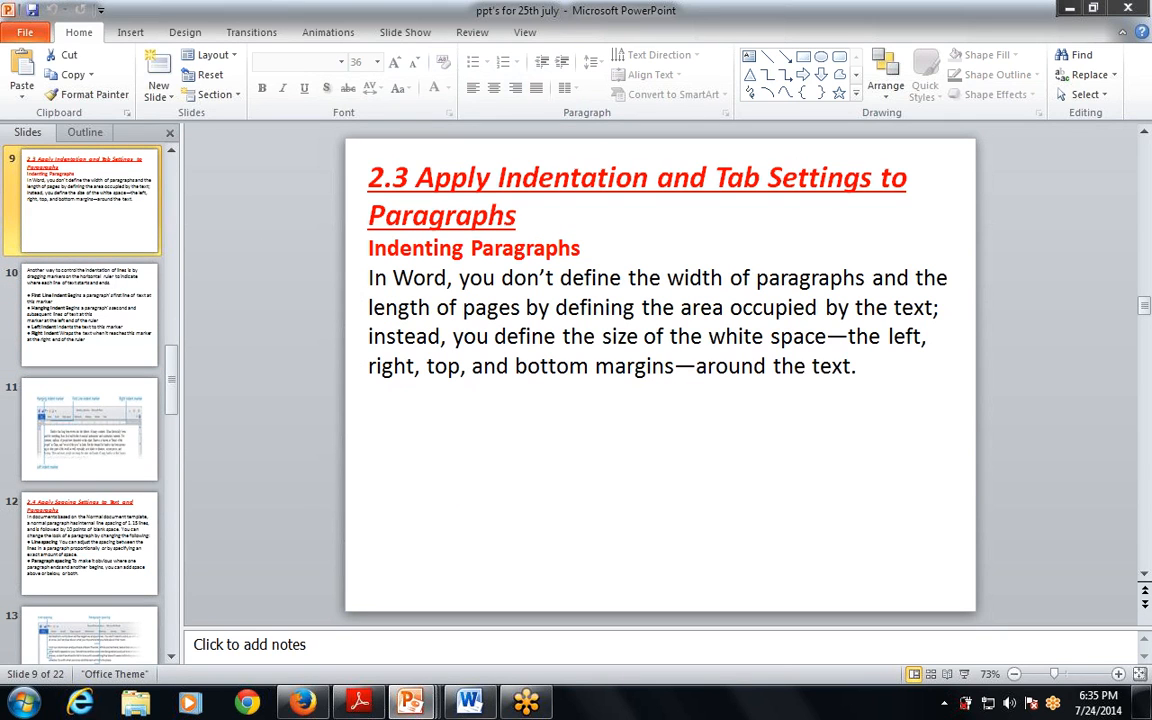